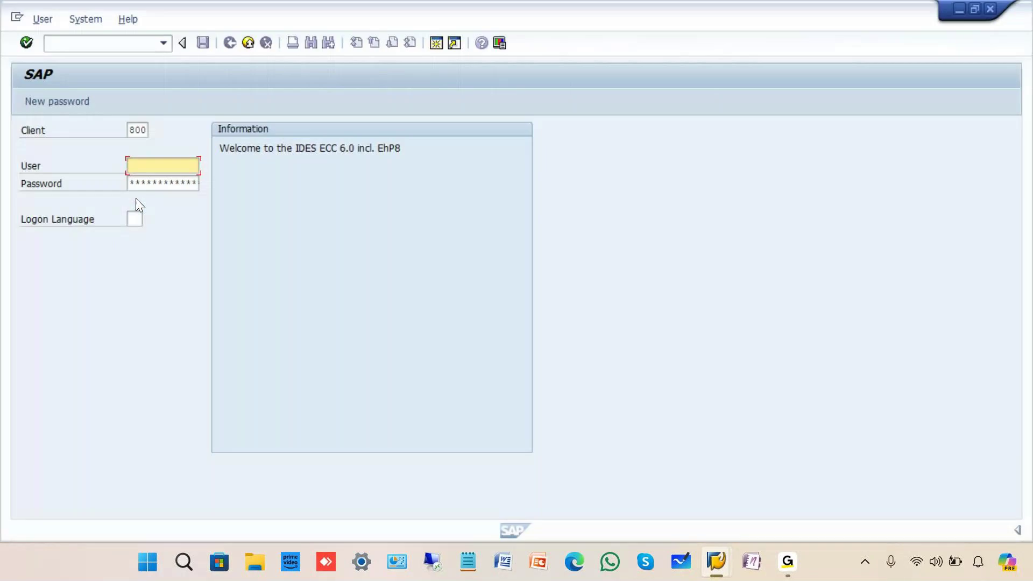
- Log on to client 800 with the saved user ID and the account password
key("BackSpace")
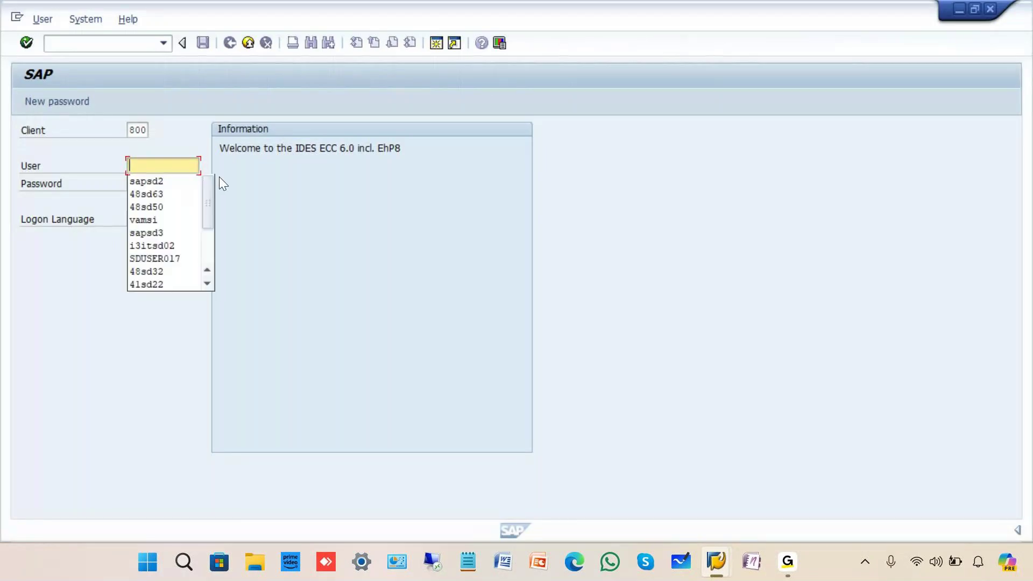
double_click(159, 185)
type("****")
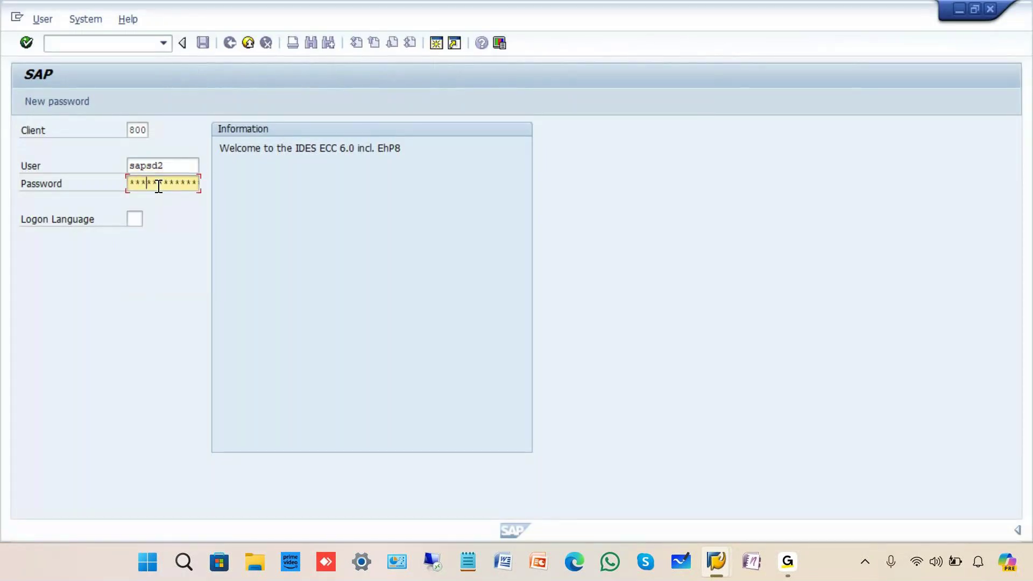
type("**")
key("Return")
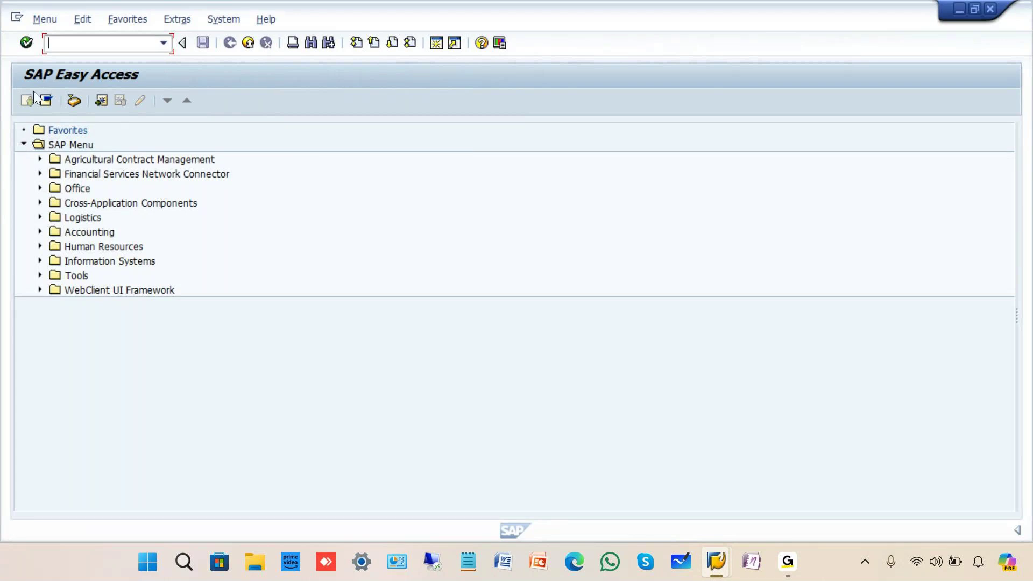
- Start transaction VA21 to create a quotation and enter GRAS as the sales organization
type("va21")
key("Return")
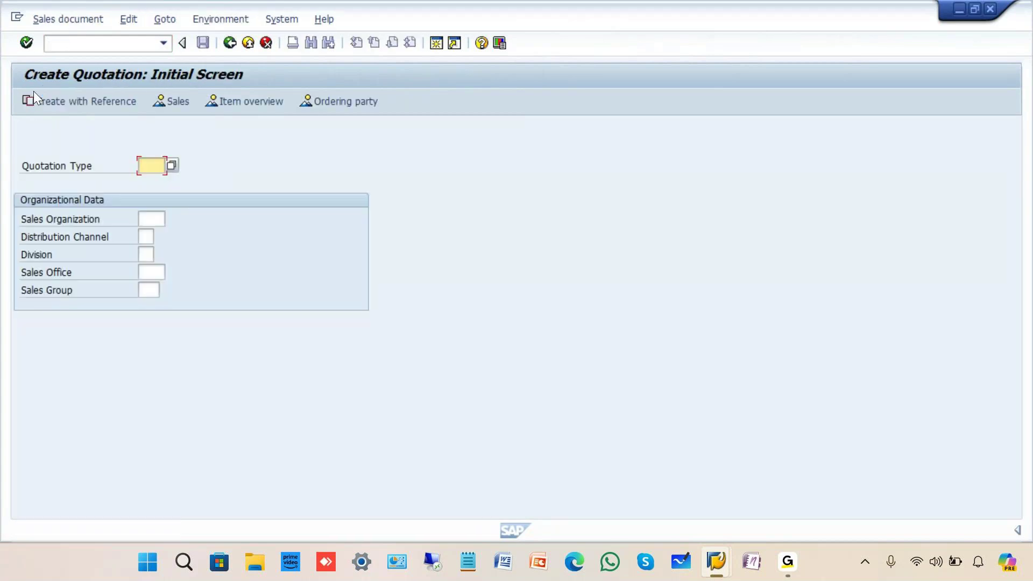
left_click(155, 218)
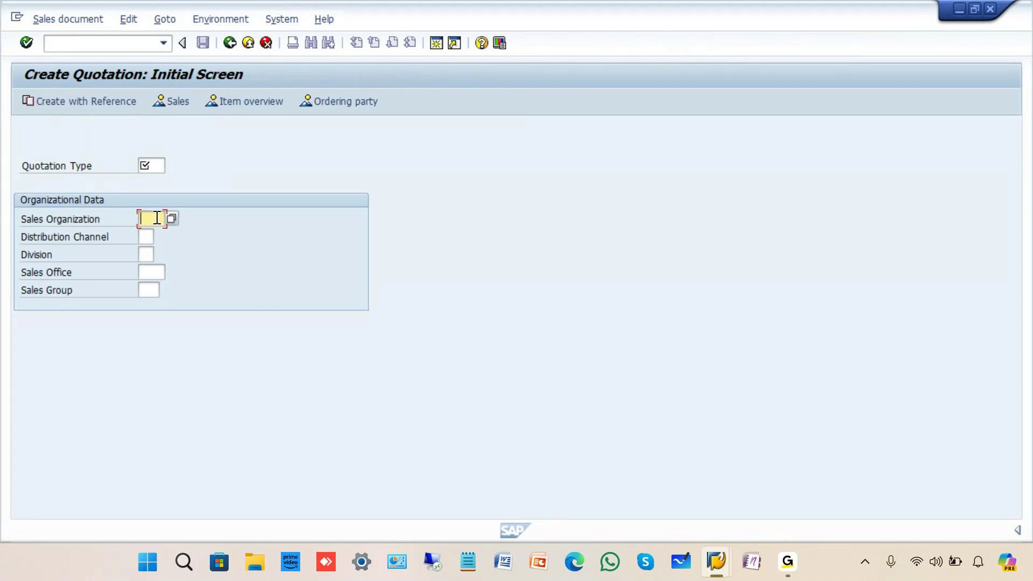
type("g")
key("Down")
key("Return")
- Choose distribution channel GF and division 2G (grasim denim) for the quotation
left_click(157, 238)
left_click(157, 236)
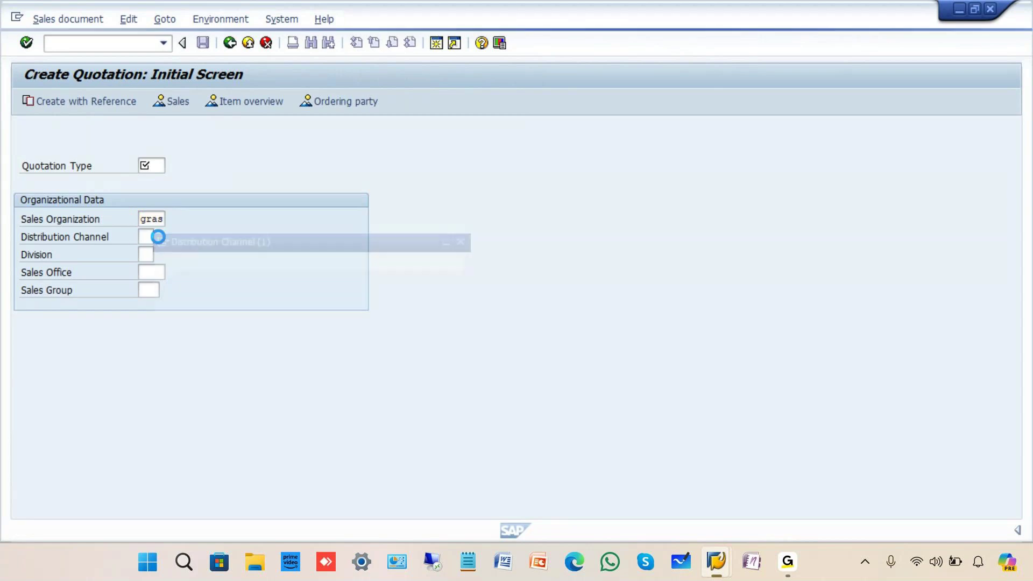
double_click(204, 193)
left_click(162, 252)
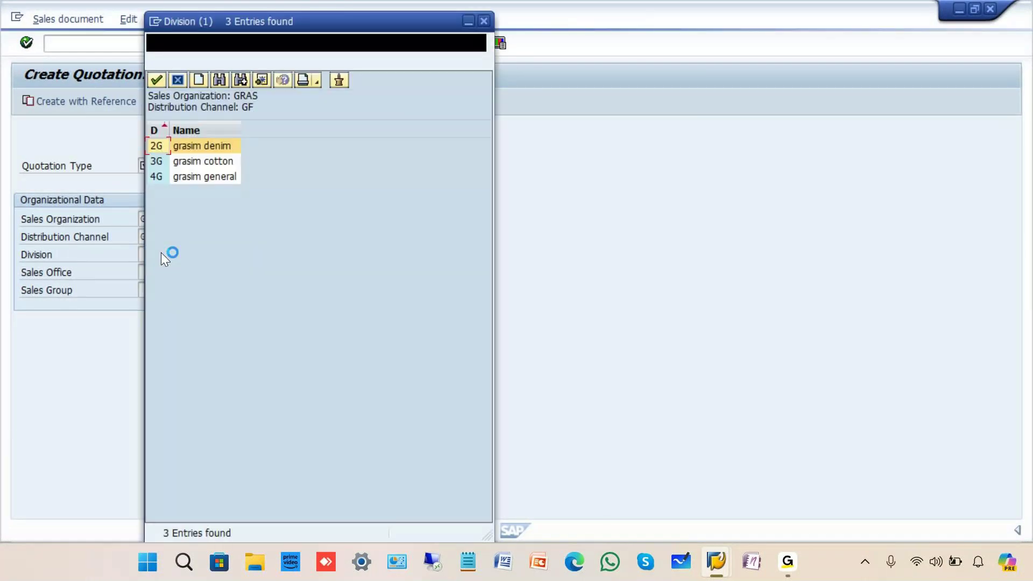
double_click(222, 145)
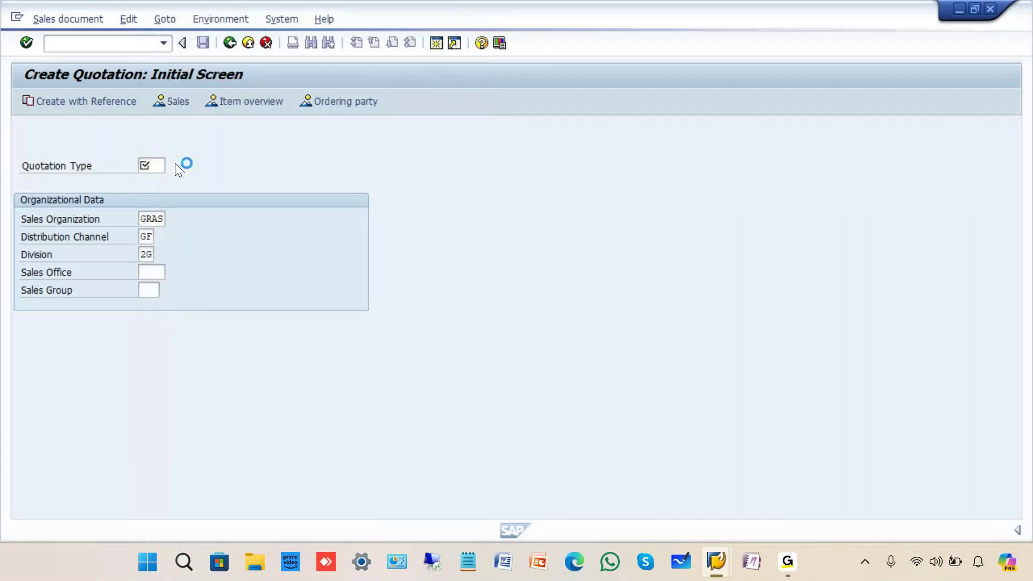
- Set the quotation type to GRA2 (grasim Quotation), check the empty quotation overview and return to the initial screen
key("F4")
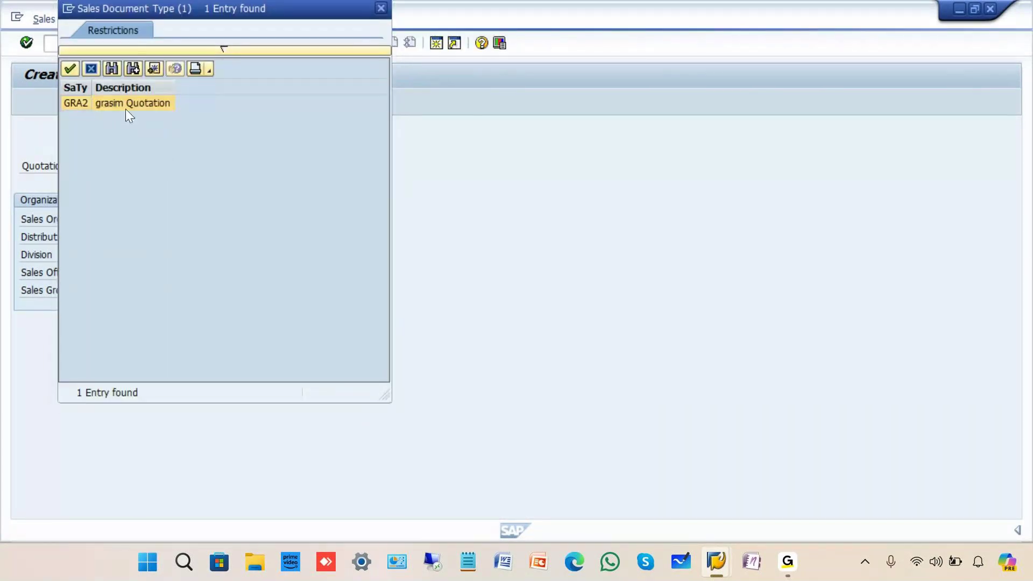
double_click(125, 104)
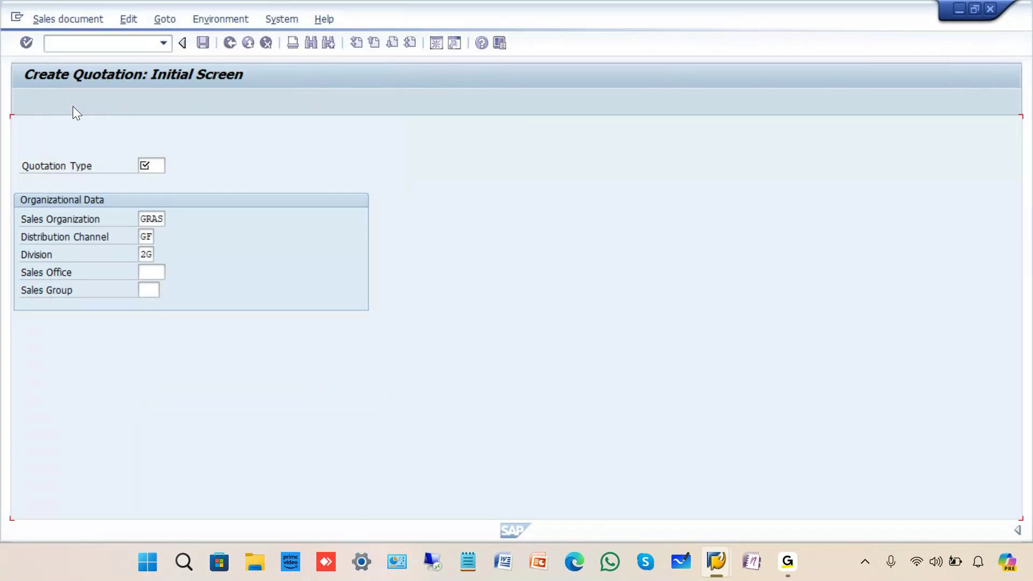
left_click(146, 247)
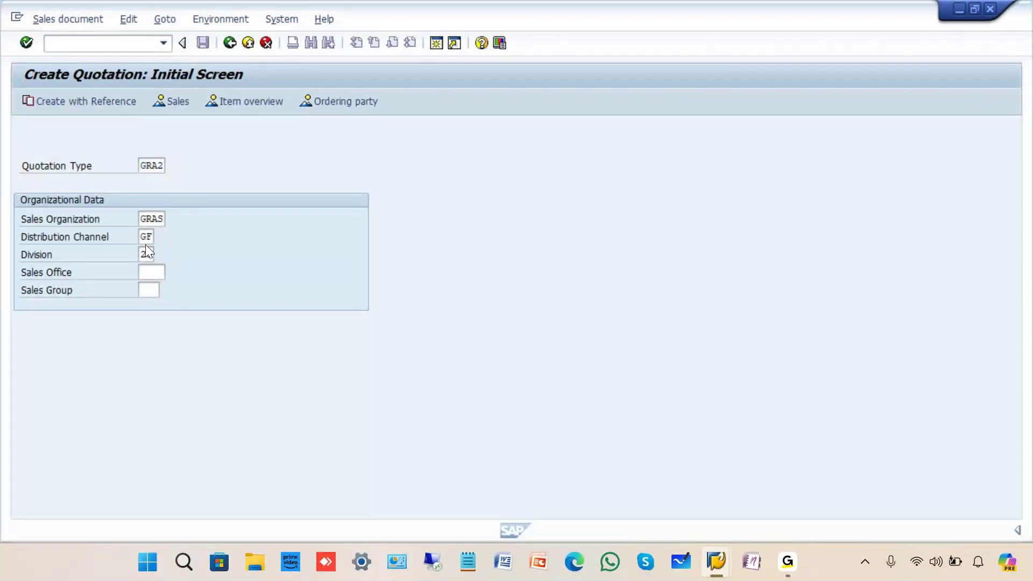
key("Return")
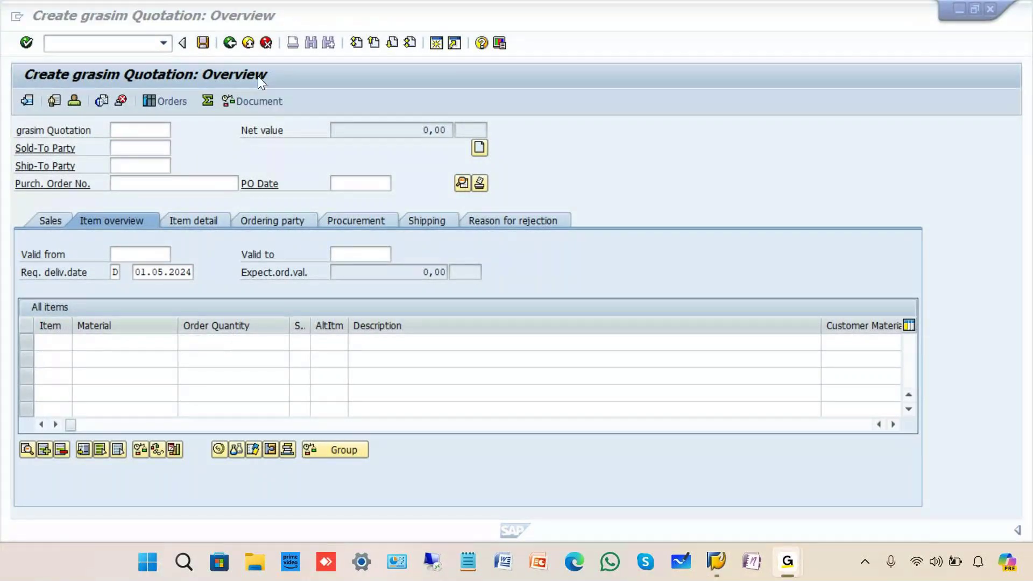
left_click(230, 43)
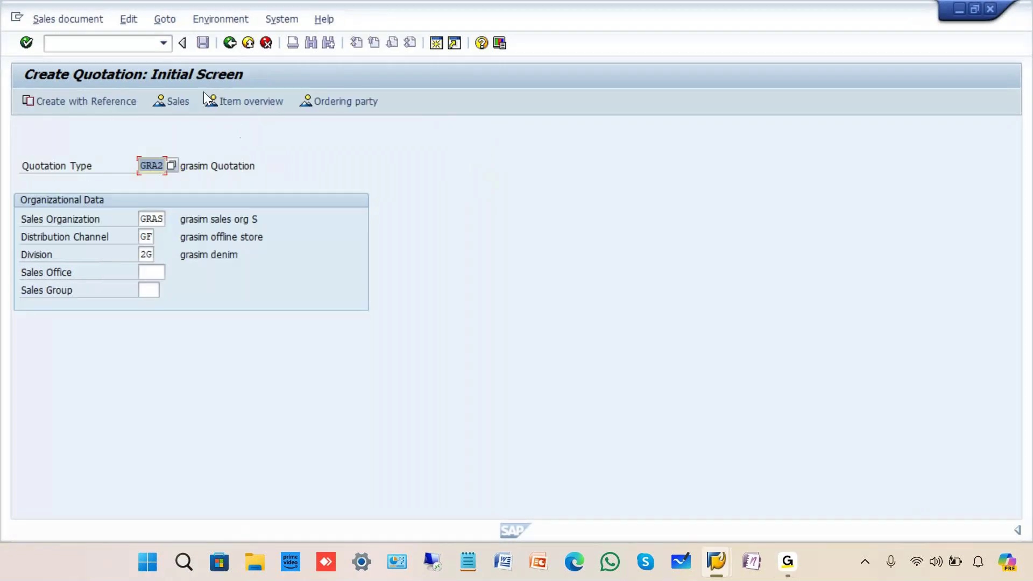
- Start creating the quotation with reference to an inquiry and open the inquiry search by customer for sales organization GRAS
left_click(79, 102)
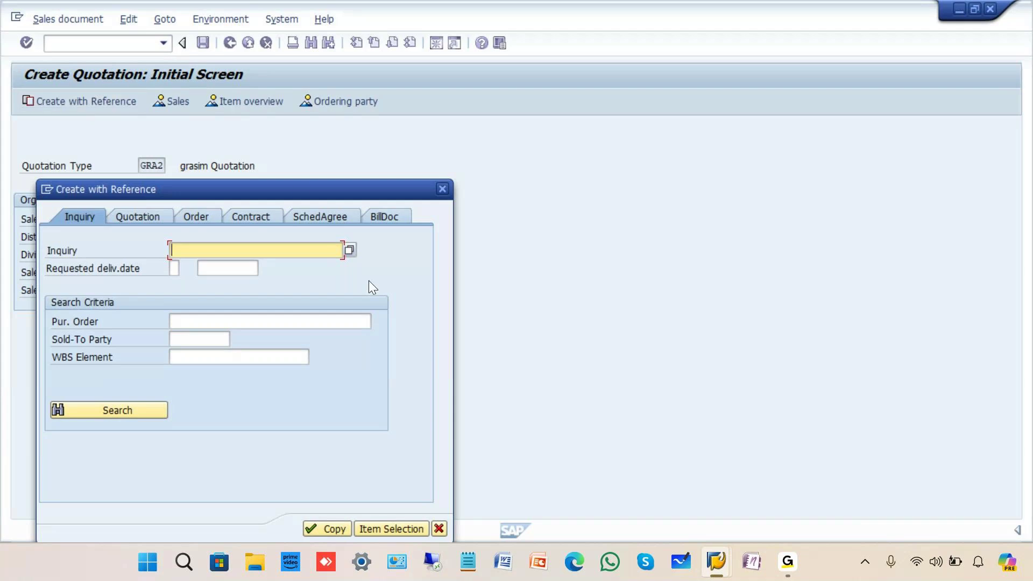
left_click(349, 251)
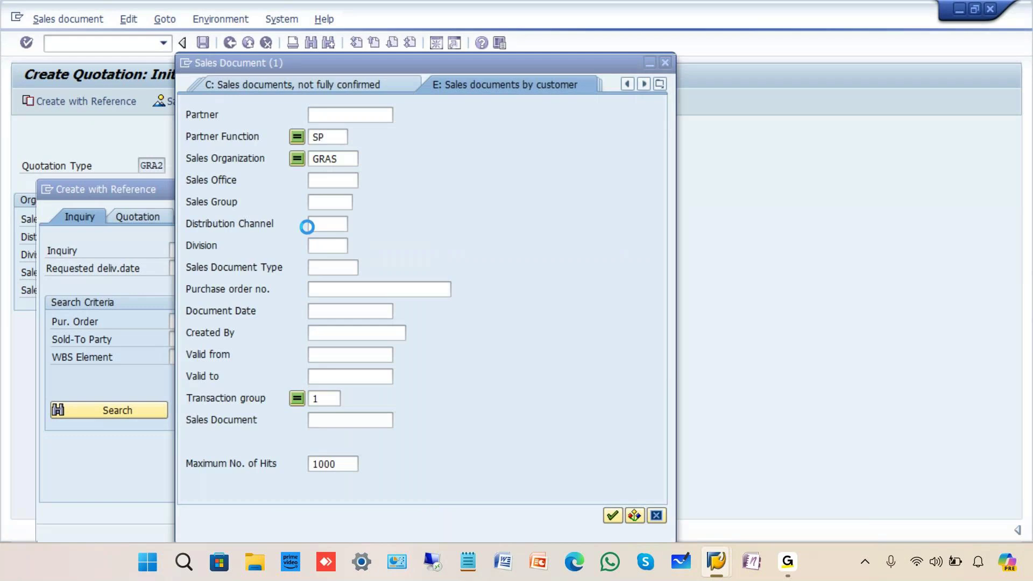
left_click_drag(339, 135, 304, 135)
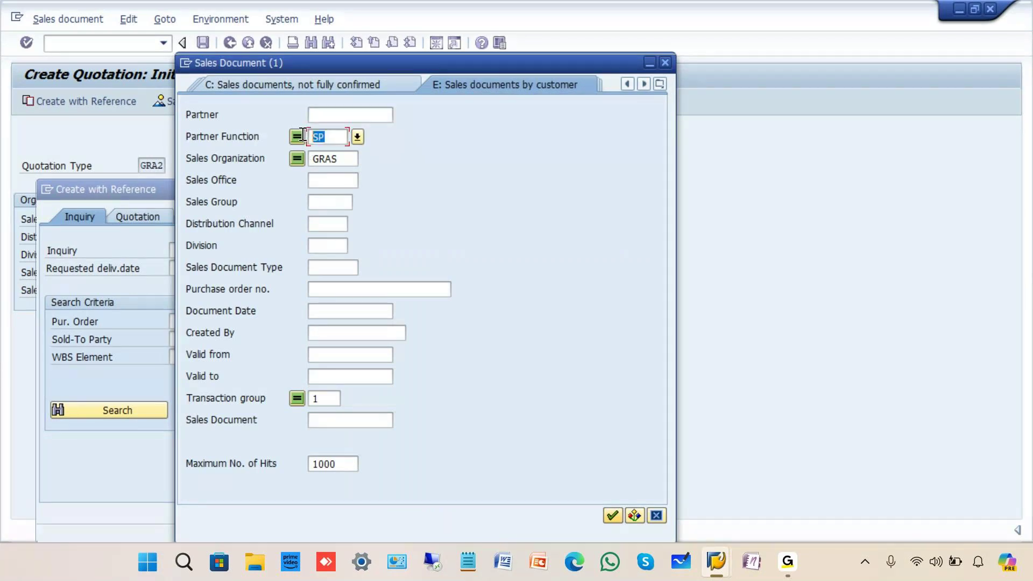
left_click(310, 160)
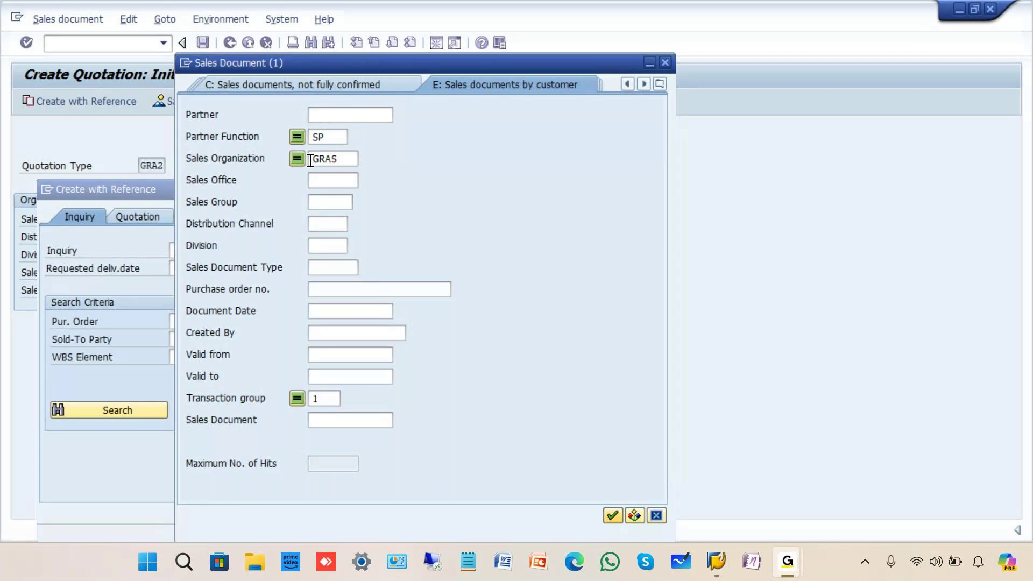
left_click(363, 85)
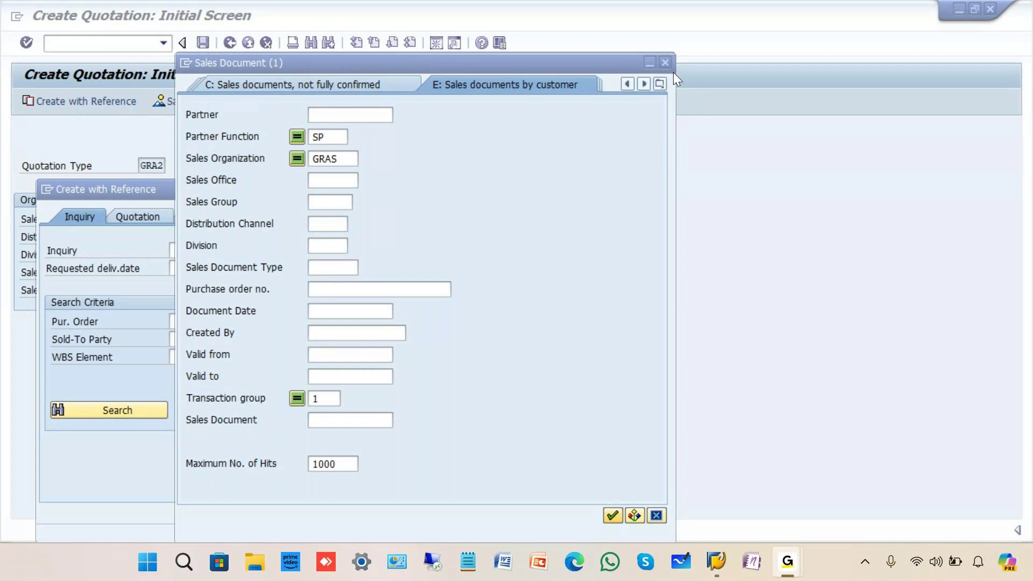
left_click(660, 84)
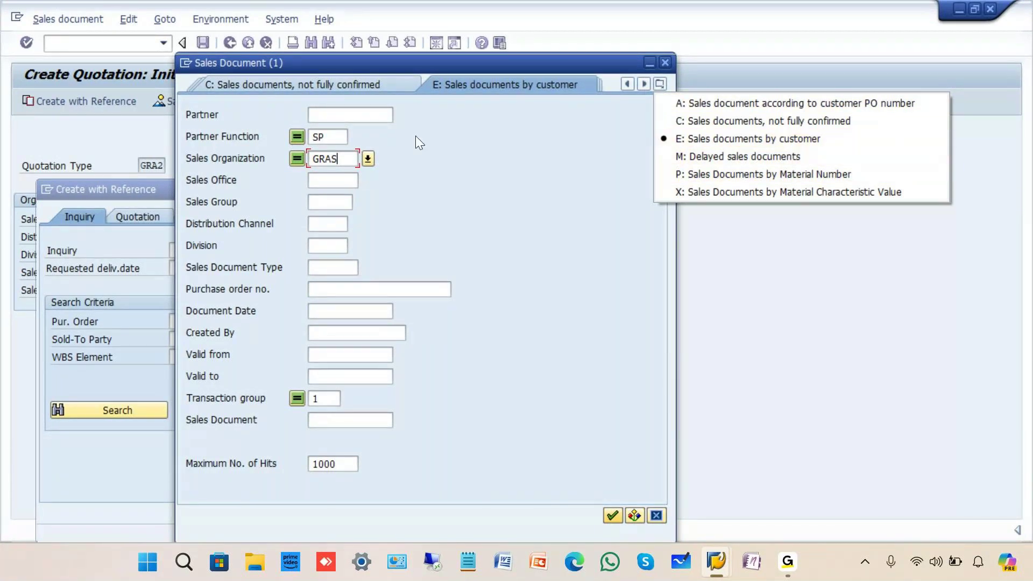
left_click(329, 140)
left_click(330, 159)
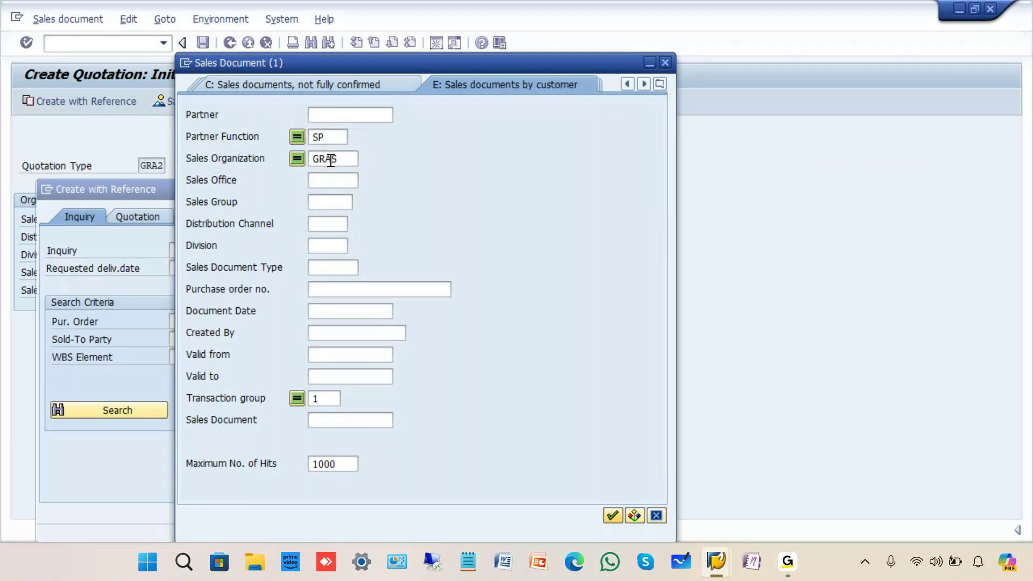
- Run the inquiry search, choose the GRA1 inquiry for sales organization GRAS and copy it into the quotation
left_click(609, 514)
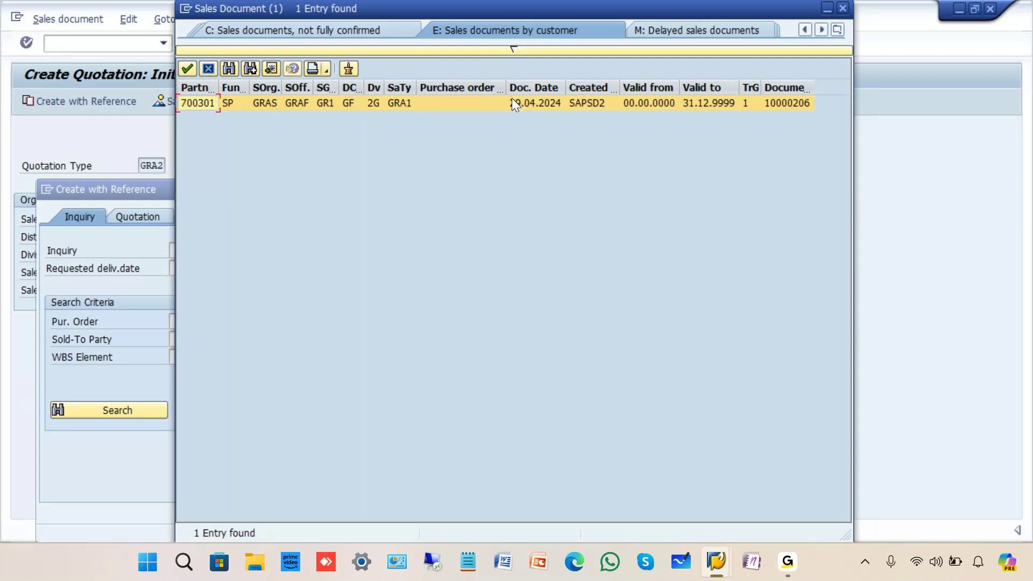
double_click(477, 102)
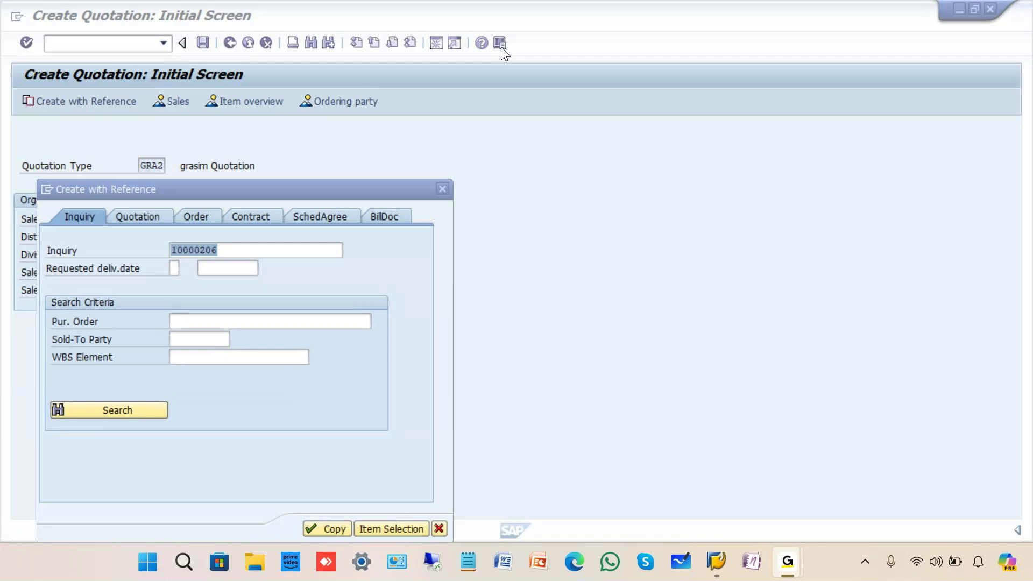
left_click(317, 529)
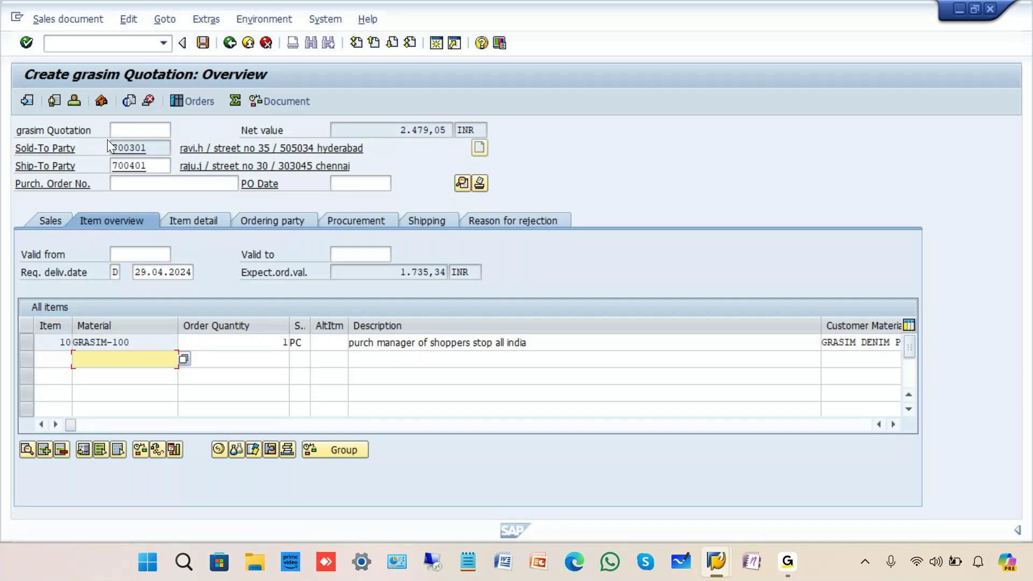
- Inspect the GRASIM-100 line's item category in the sales data and open the quotation's incompletion log
left_click(46, 218)
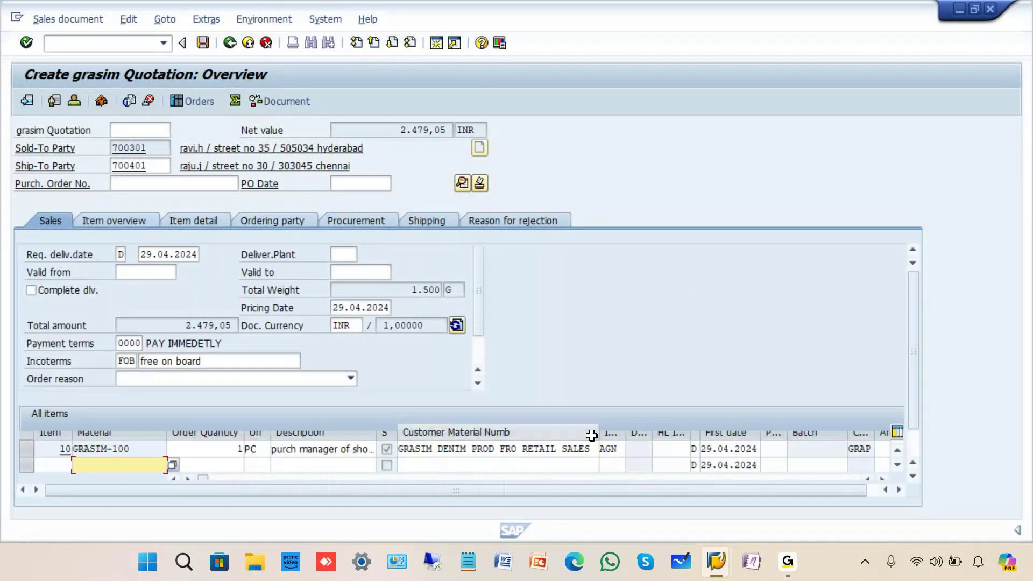
left_click(620, 449)
left_click_drag(620, 449, 602, 449)
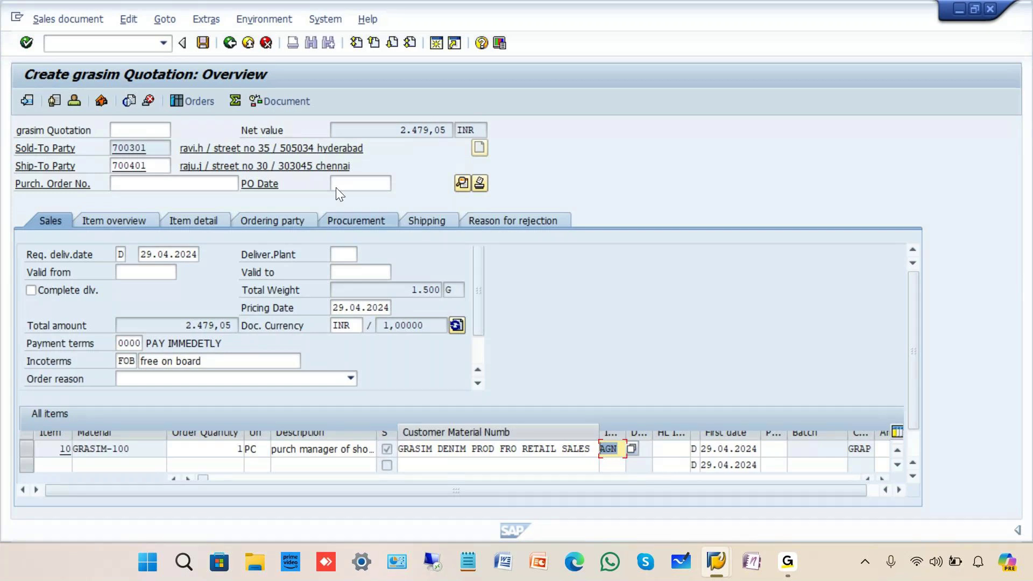
left_click(130, 20)
left_click(152, 218)
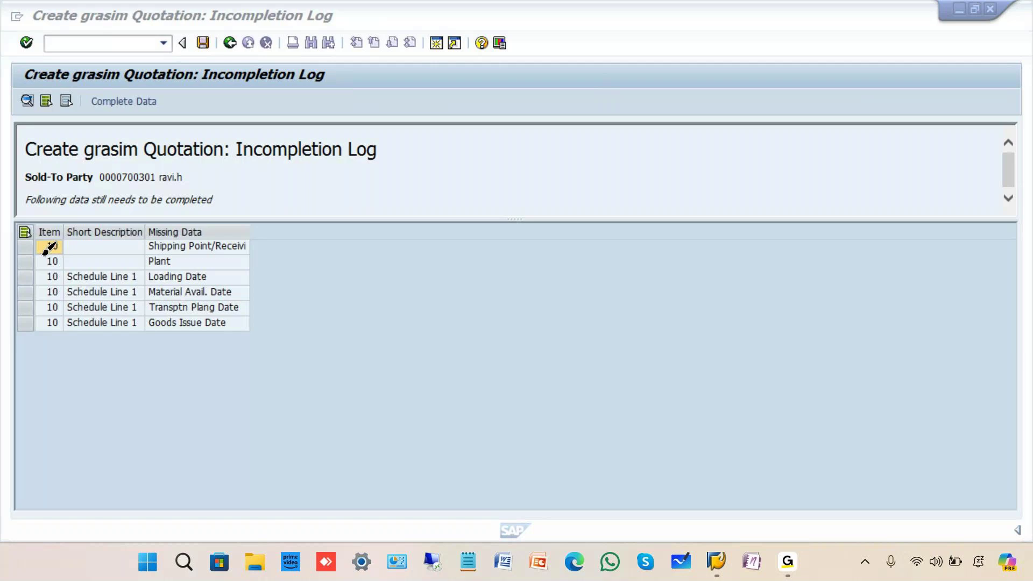
left_click(43, 252)
left_click_drag(43, 252, 265, 250)
mouse_move(17, 219)
left_mouse_down()
mouse_move(174, 217)
mouse_move(193, 251)
mouse_move(20, 246)
mouse_move(17, 220)
left_mouse_up()
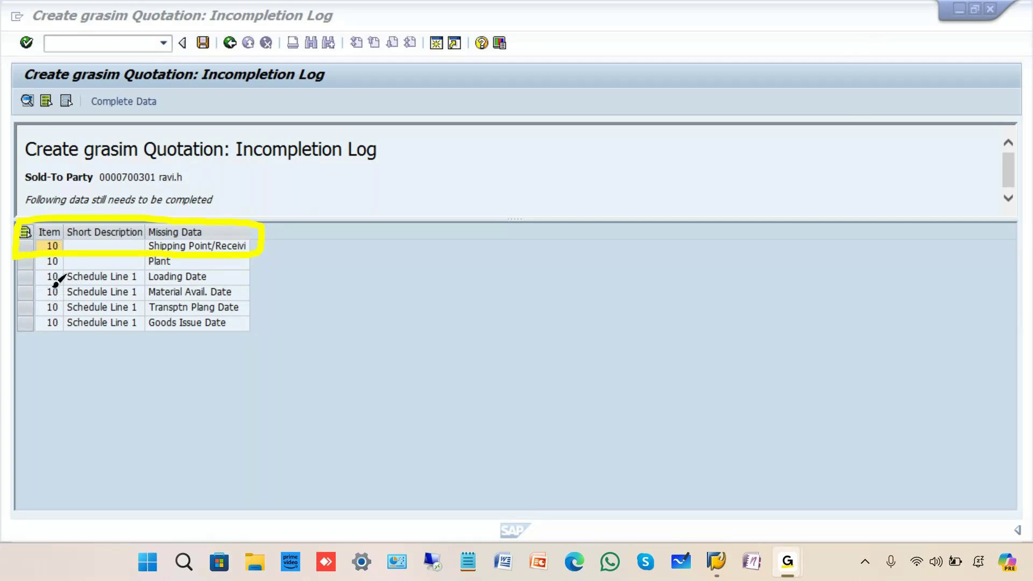
mouse_move(31, 277)
left_mouse_down()
mouse_move(224, 278)
mouse_move(39, 291)
mouse_move(226, 308)
left_mouse_up()
left_click_drag(21, 323, 215, 323)
left_click_drag(18, 263, 239, 262)
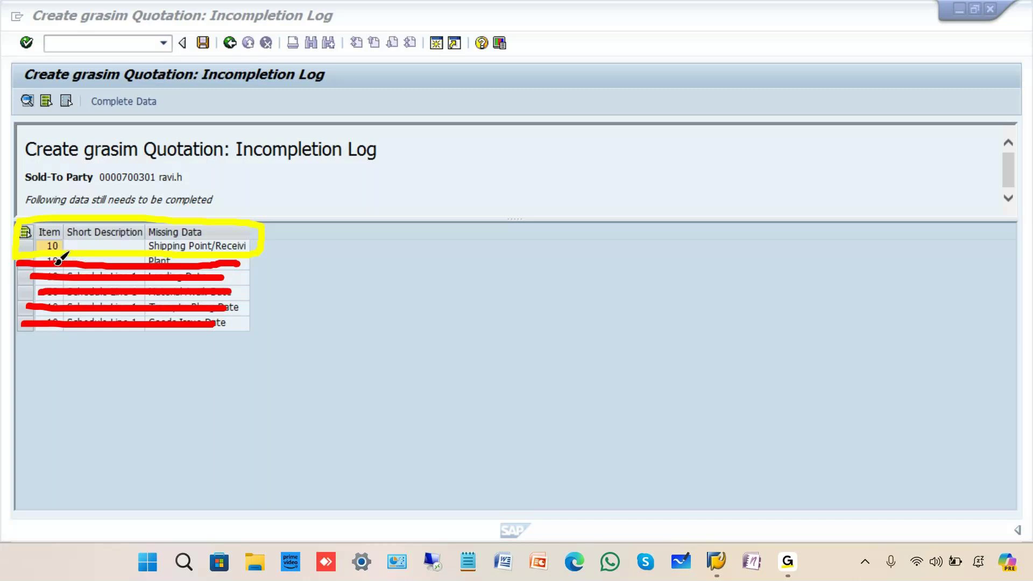
left_click_drag(58, 261, 215, 260)
mouse_move(241, 262)
left_mouse_down()
mouse_move(143, 321)
mouse_move(15, 290)
mouse_move(18, 264)
mouse_move(82, 319)
left_mouse_up()
left_click_drag(75, 267, 126, 316)
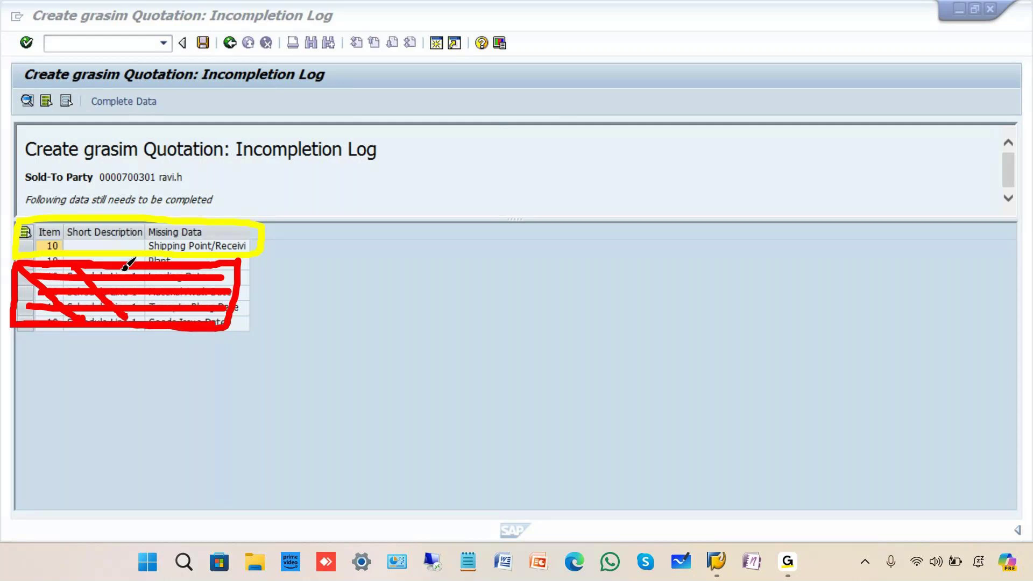
left_click_drag(124, 271, 175, 320)
left_click_drag(180, 271, 215, 322)
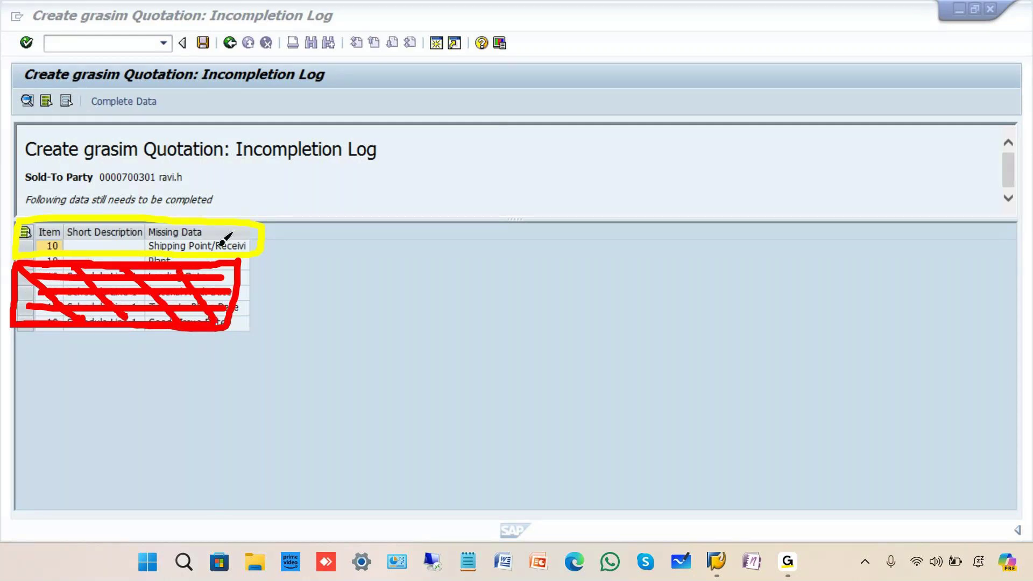
left_click(853, 34)
left_click_drag(266, 235, 344, 186)
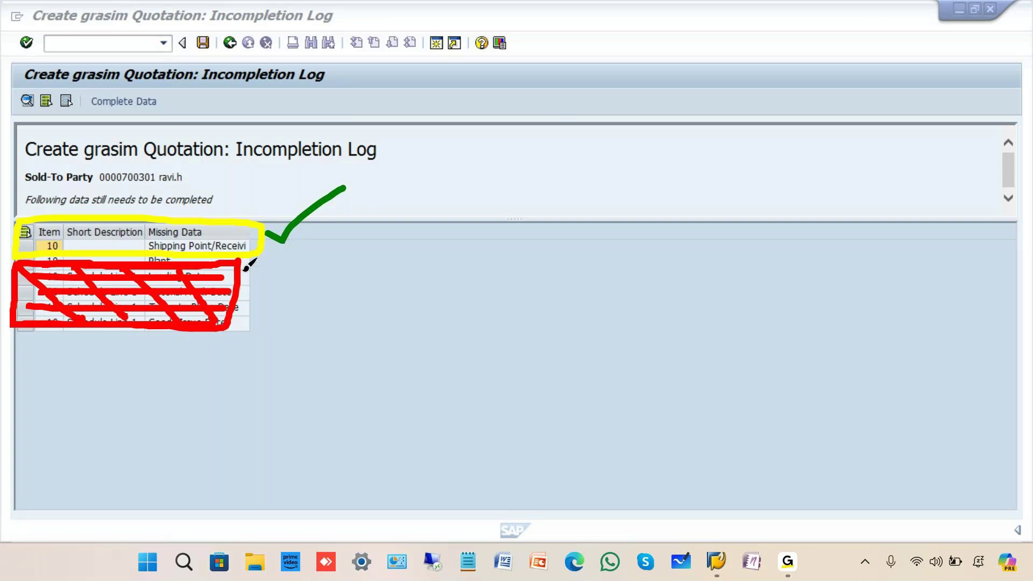
key("Escape")
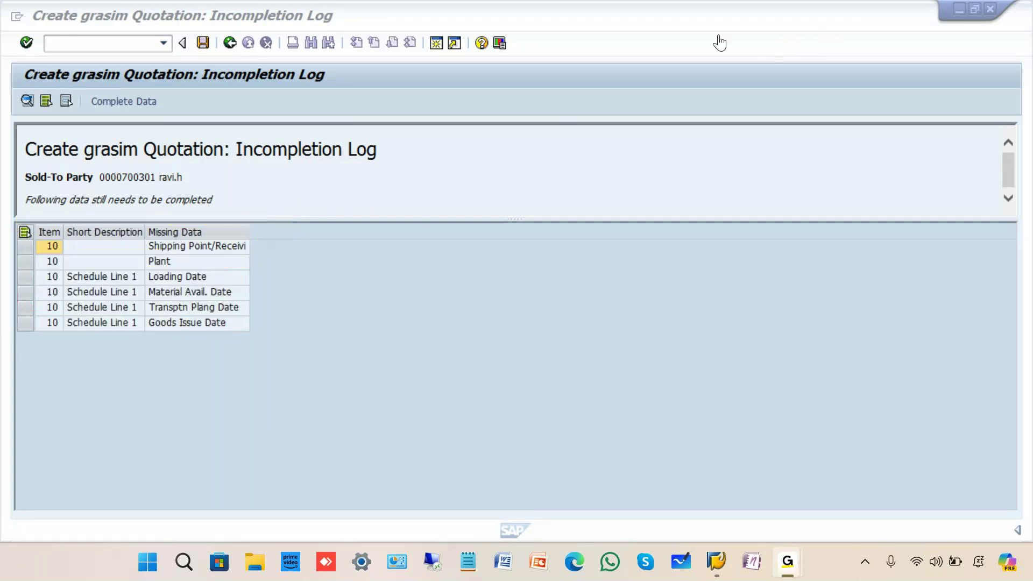
- Leave the incompletion log and save the quotation as an incomplete document
left_click(229, 43)
left_click(230, 43)
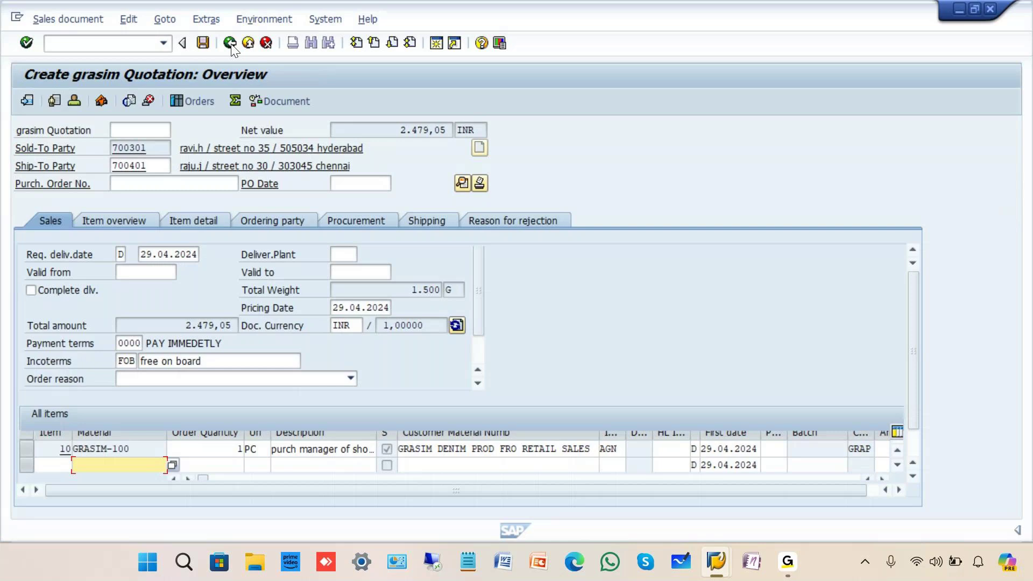
left_click(204, 43)
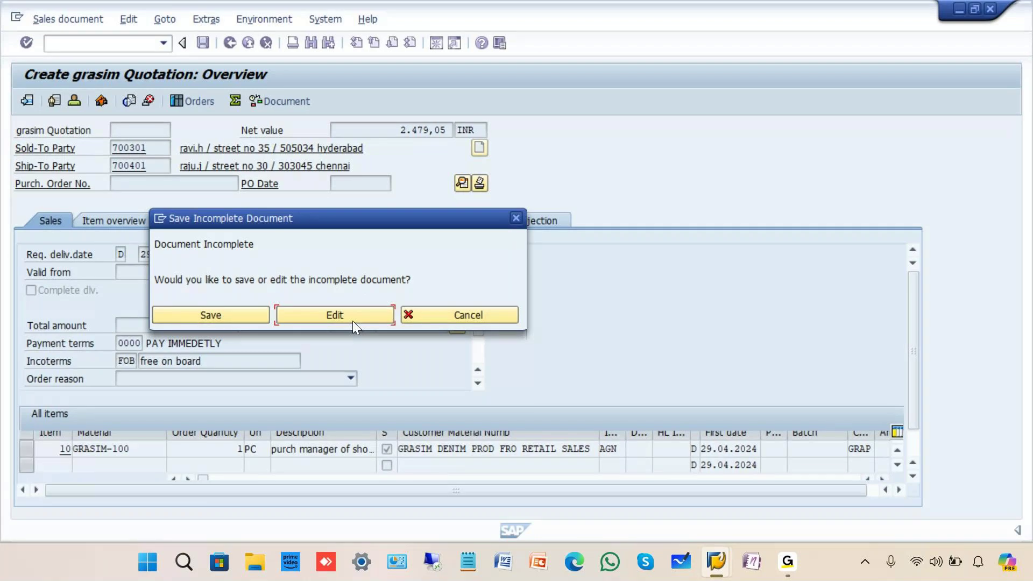
left_click(214, 316)
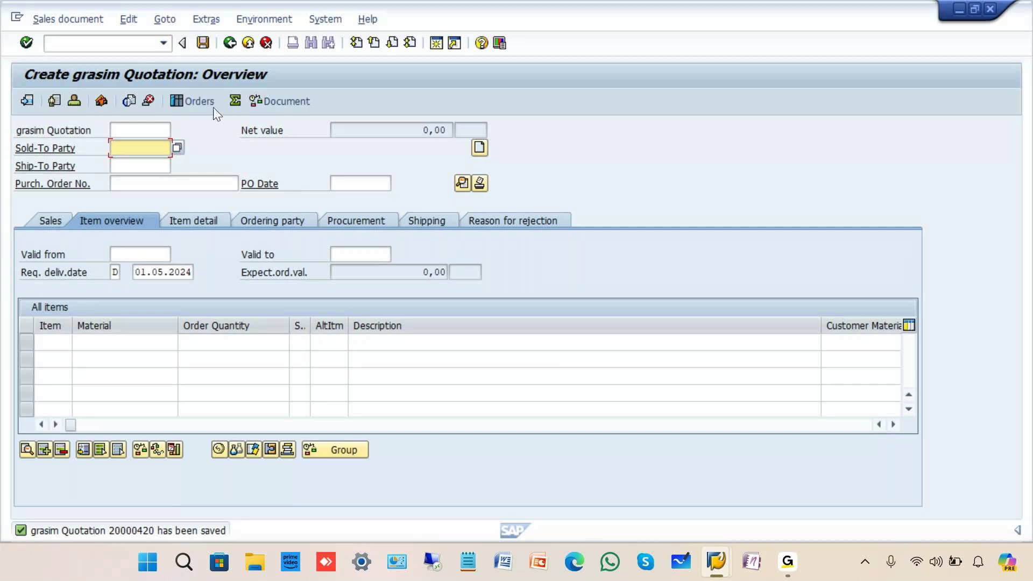
- Leave quotation creation and open the sales order creation transaction VA01
left_click(229, 43)
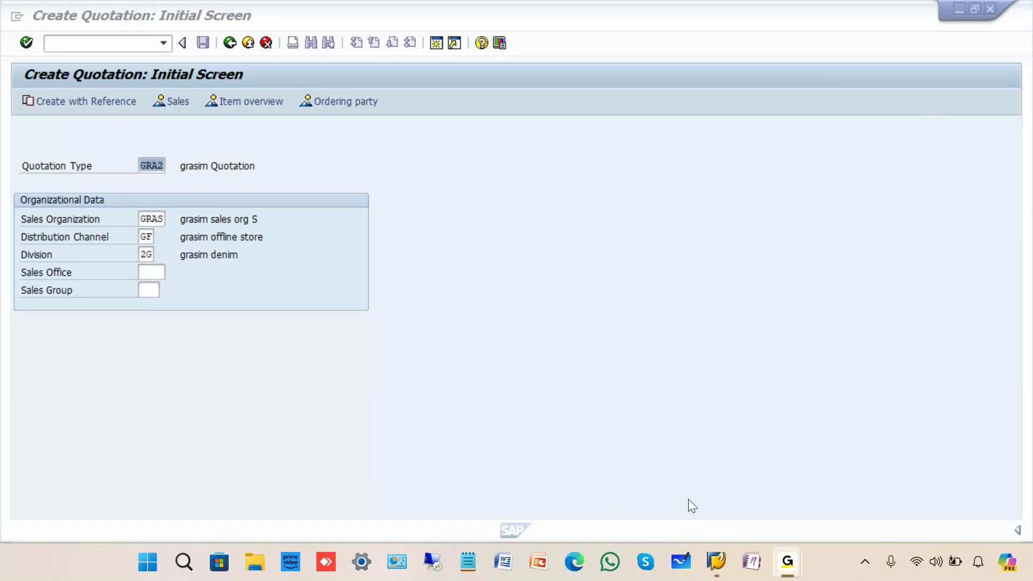
left_click(232, 42)
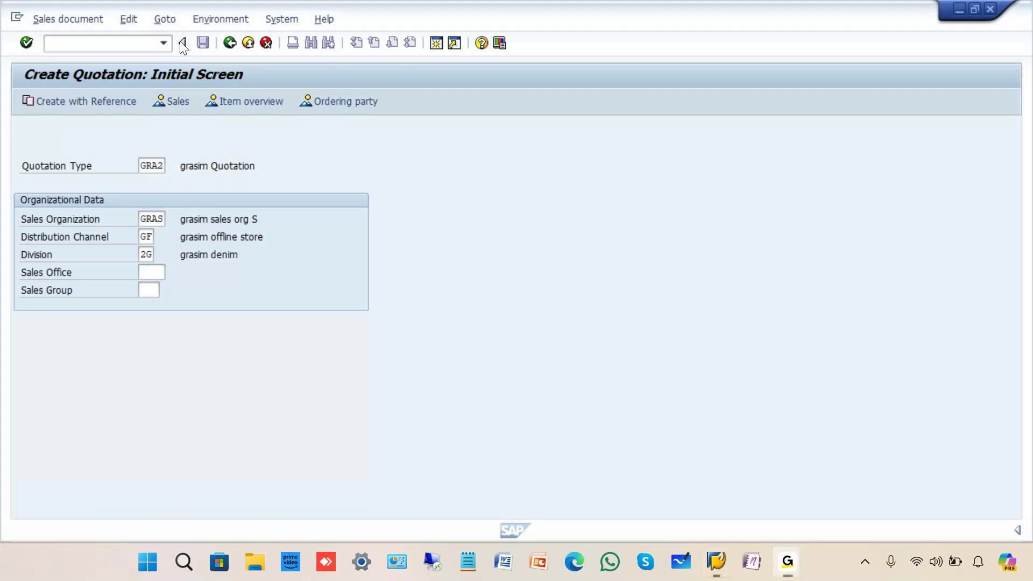
type("va01")
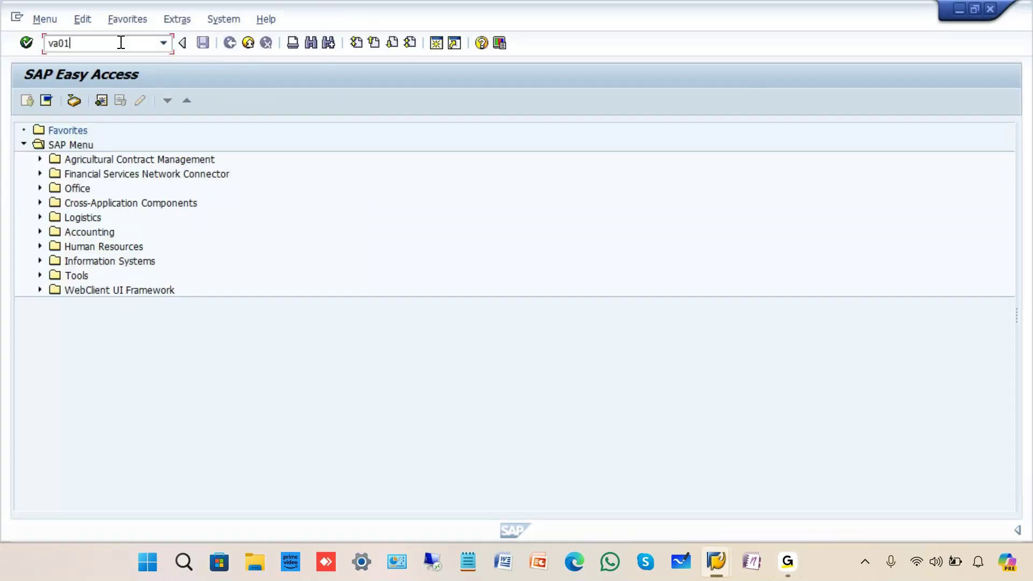
key("Return")
- Set the new sales order's type to GRA3, keeping sales organization GRAS, distribution channel GF and division 2G
type("gra")
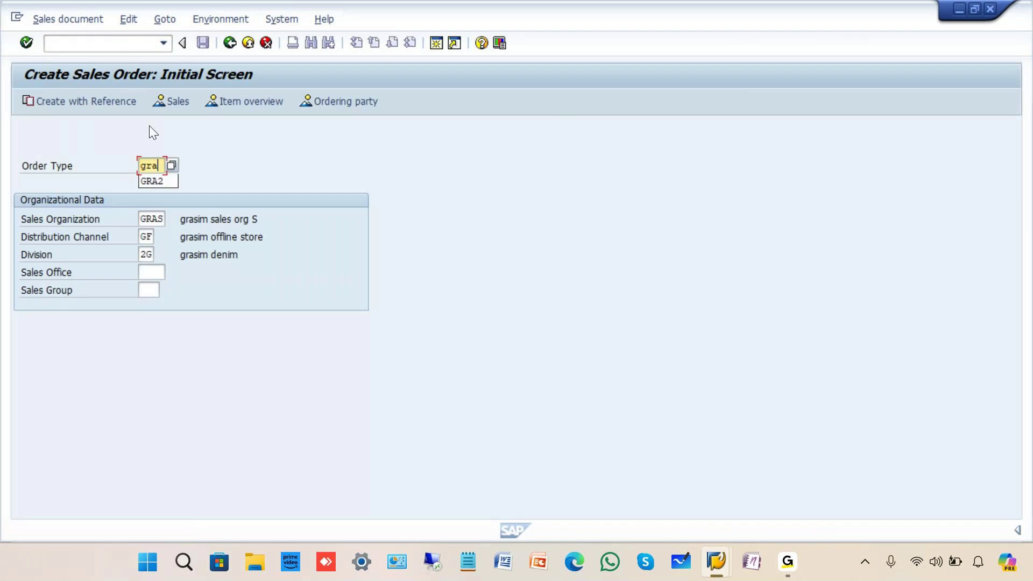
type("3")
key("Tab")
key("Tab")
left_click(145, 254)
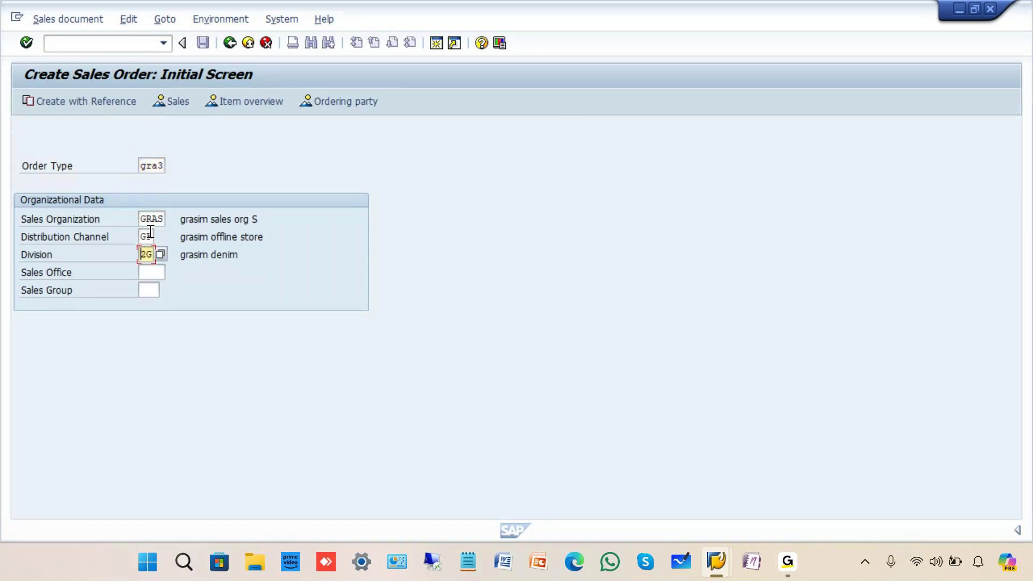
left_click(24, 47)
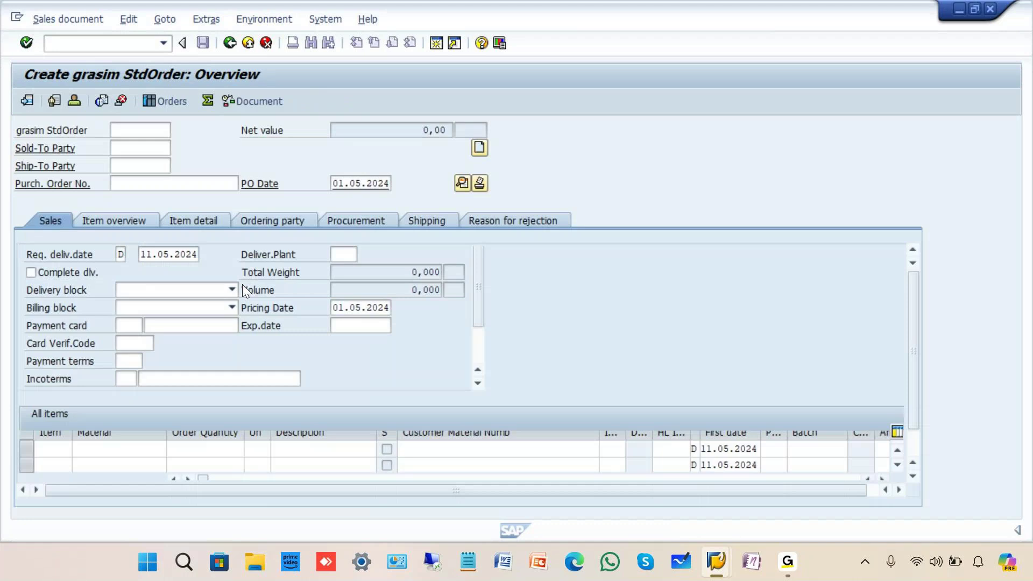
left_click(115, 447)
left_click(205, 449)
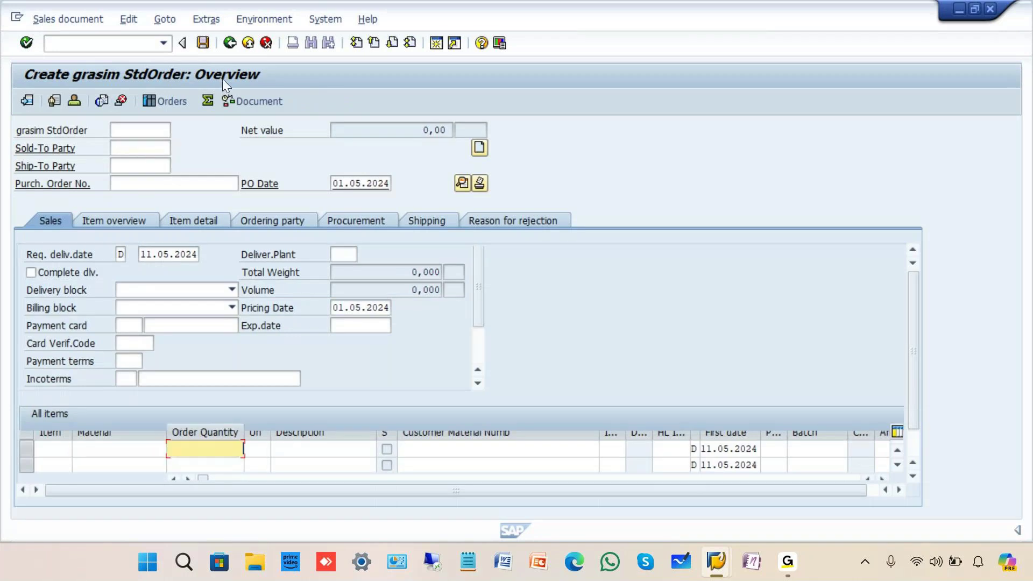
left_click(230, 43)
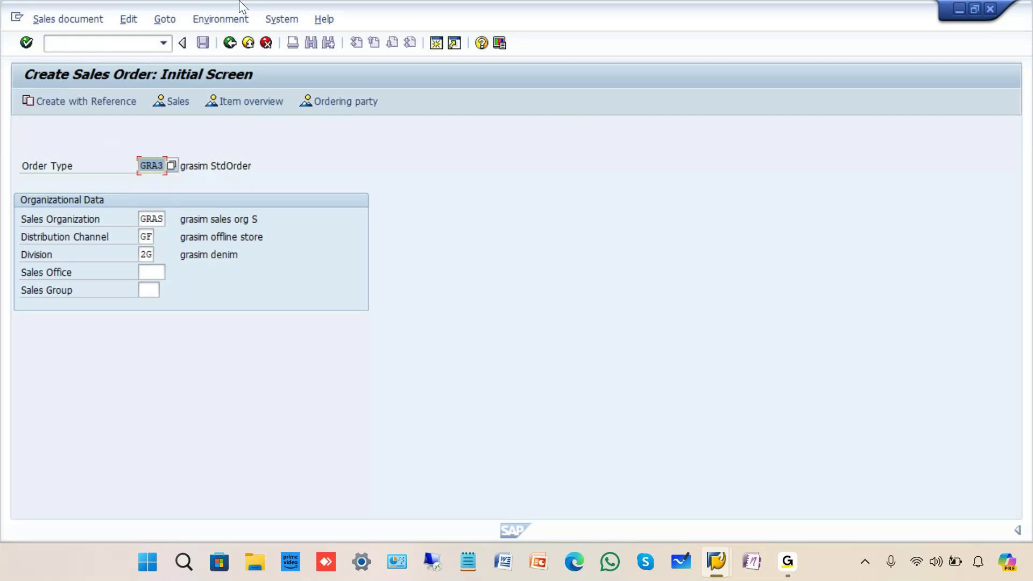
left_click(218, 39)
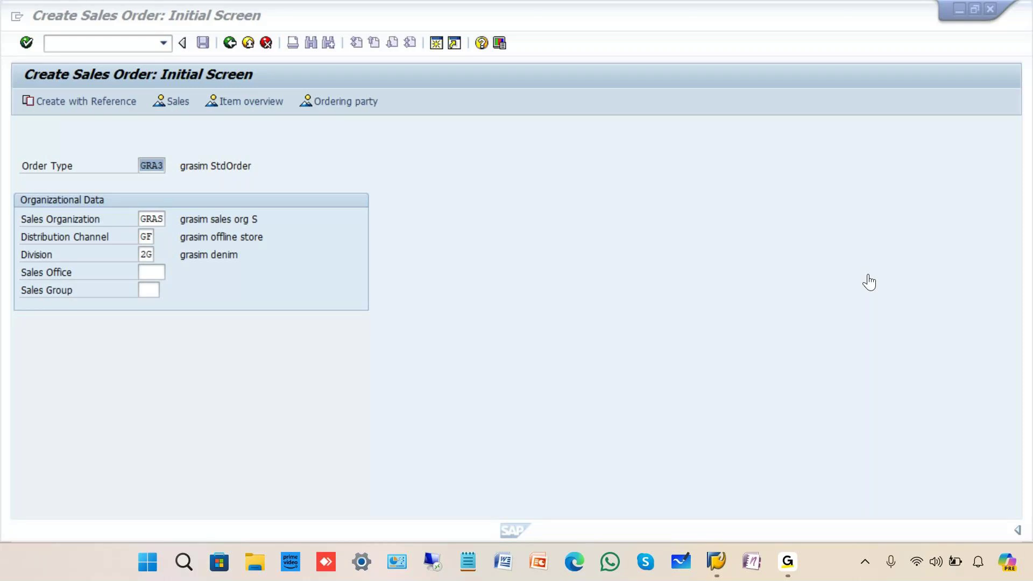
key("XF86AudioRaiseVolume")
- Try to create the order with reference to the GRA2 quotation found by customer for sales organization GRAS
left_click(91, 100)
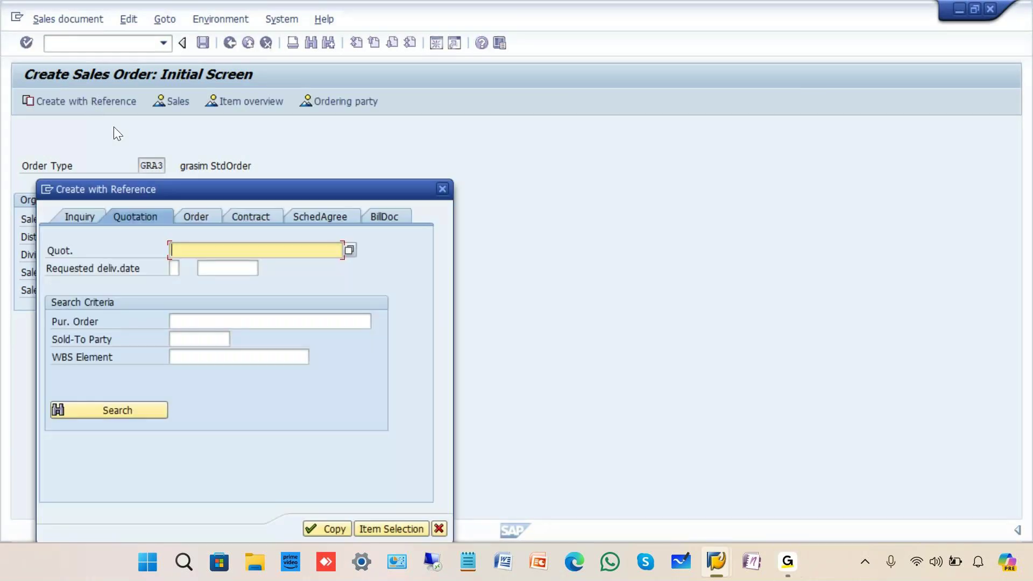
left_click(348, 250)
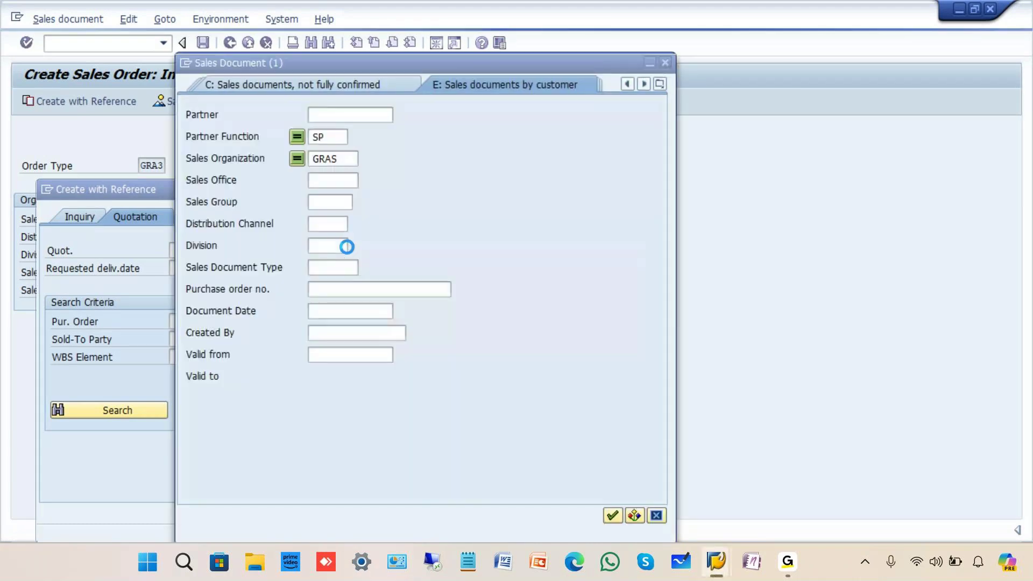
left_click(613, 515)
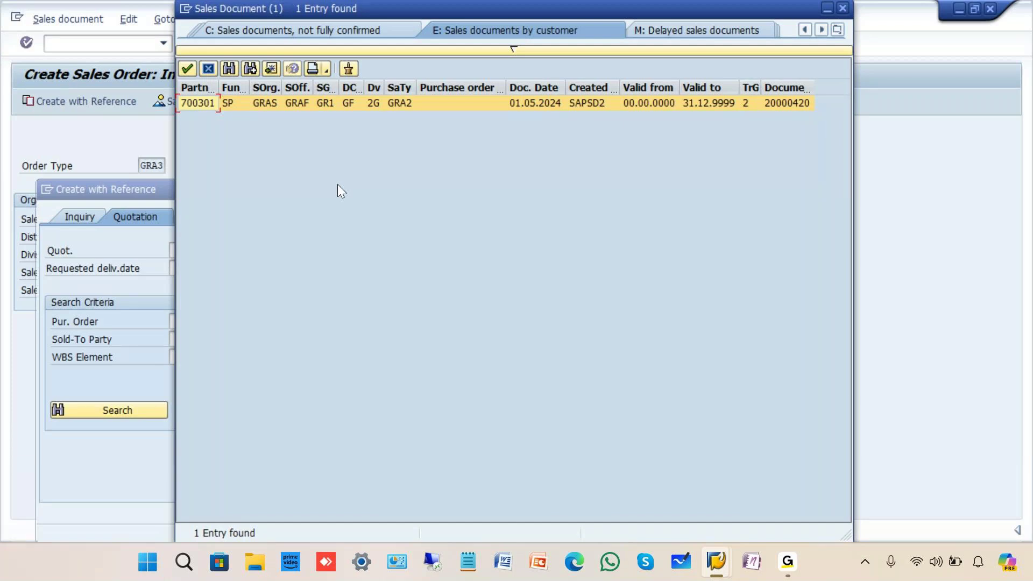
double_click(479, 103)
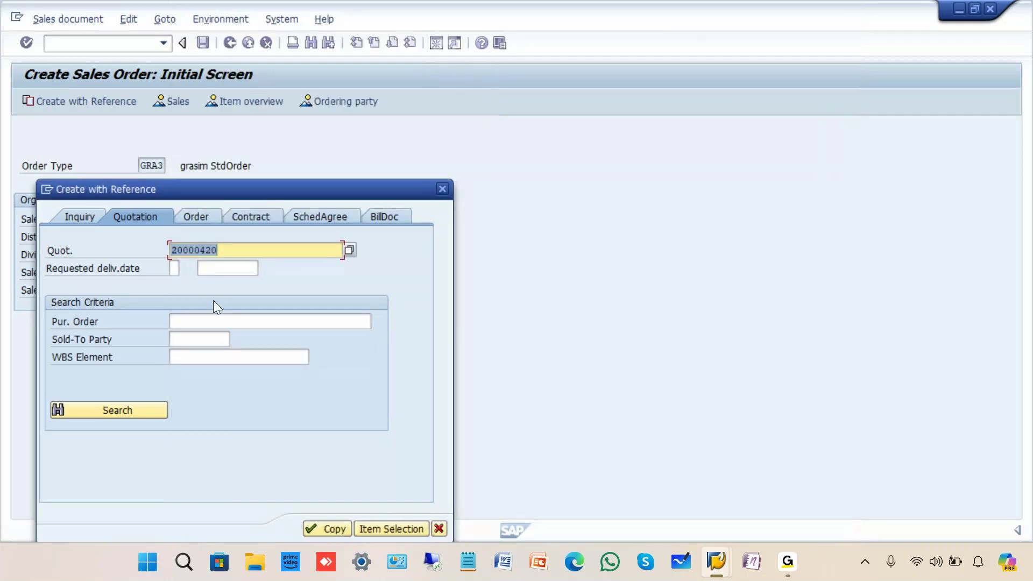
left_click(324, 530)
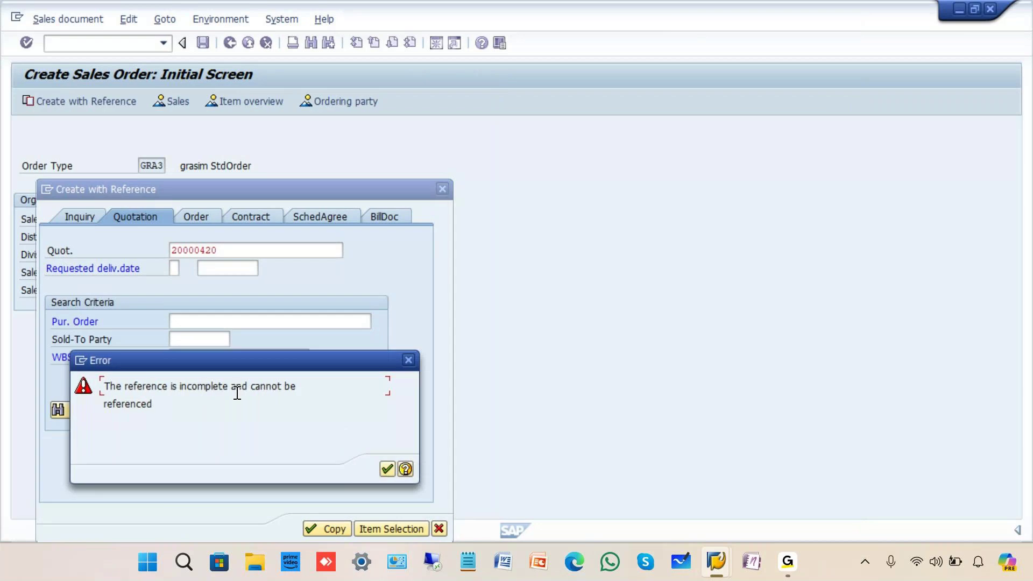
left_click(460, 42)
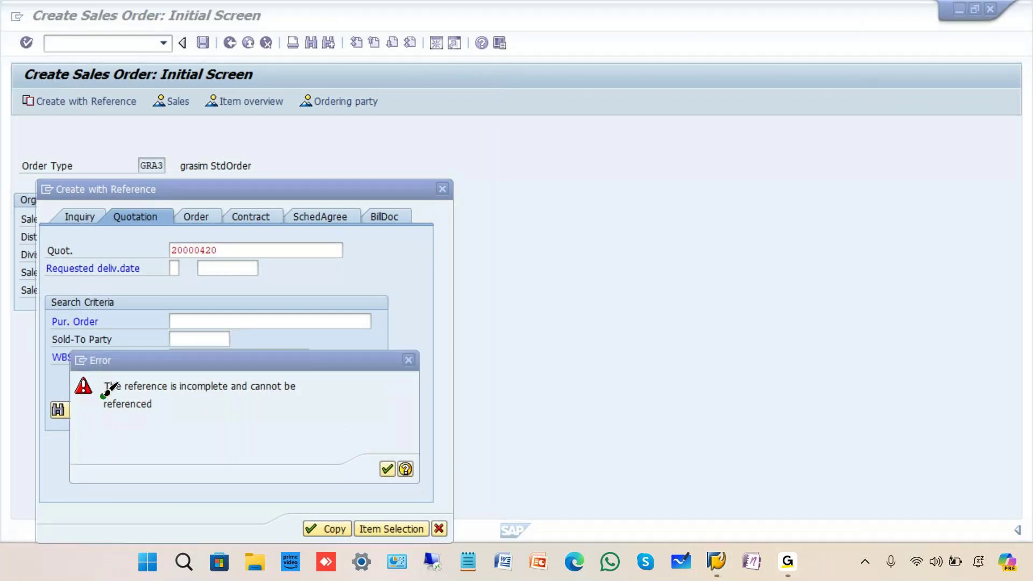
left_click_drag(107, 391, 296, 398)
left_click_drag(101, 418, 164, 410)
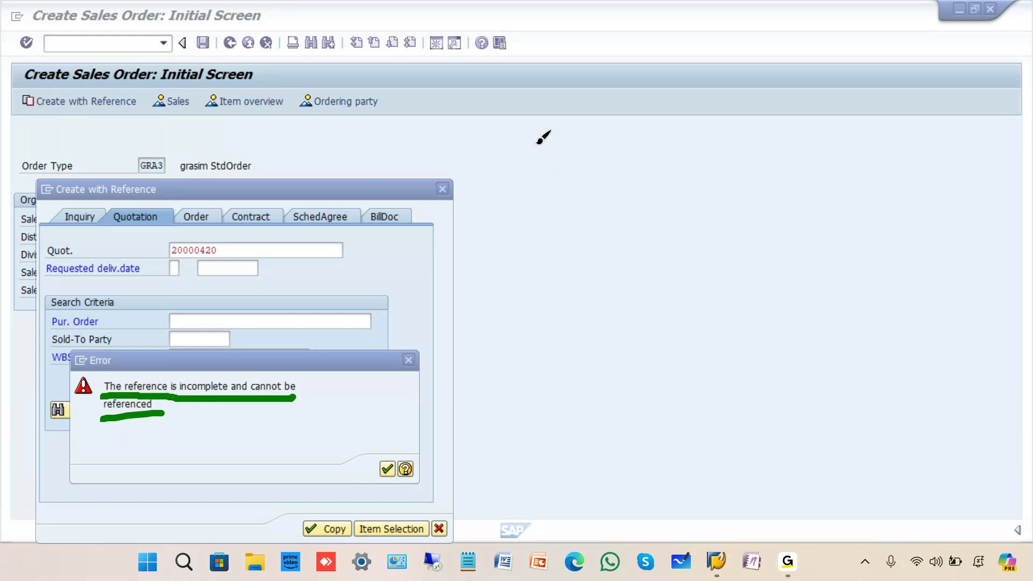
mouse_move(531, 134)
left_mouse_down()
mouse_move(540, 219)
mouse_move(603, 221)
mouse_move(655, 339)
mouse_move(706, 313)
left_mouse_up()
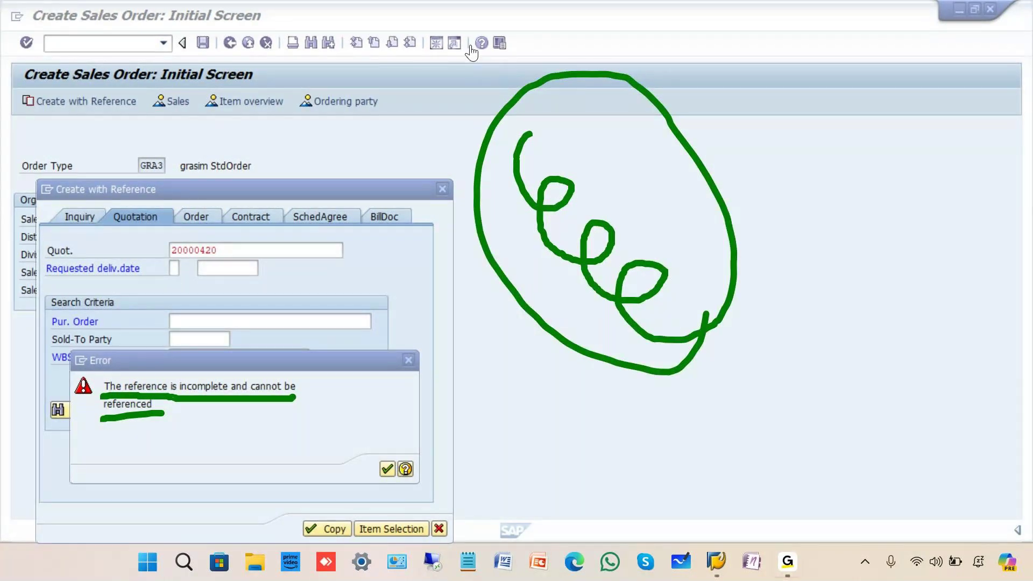
key("Escape")
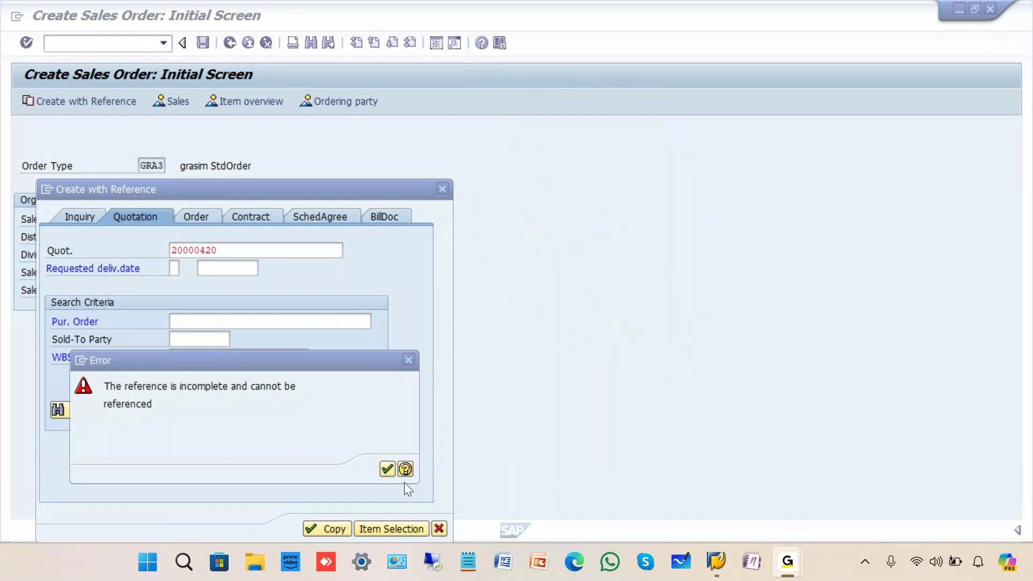
- Close the error and the reference dialog, and open the GRA3 order overview without a reference document
left_click(410, 363)
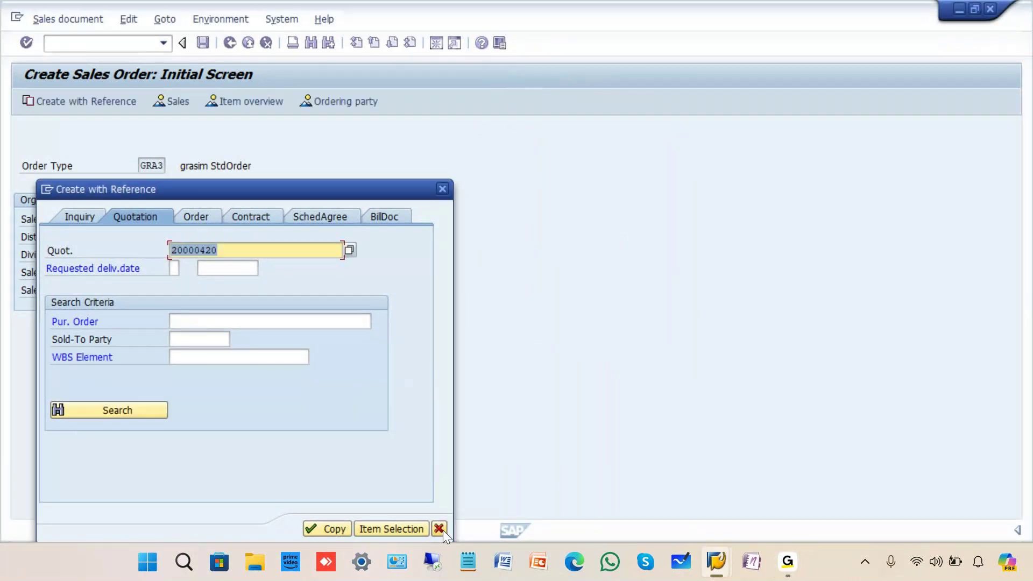
left_click(439, 529)
key("Return")
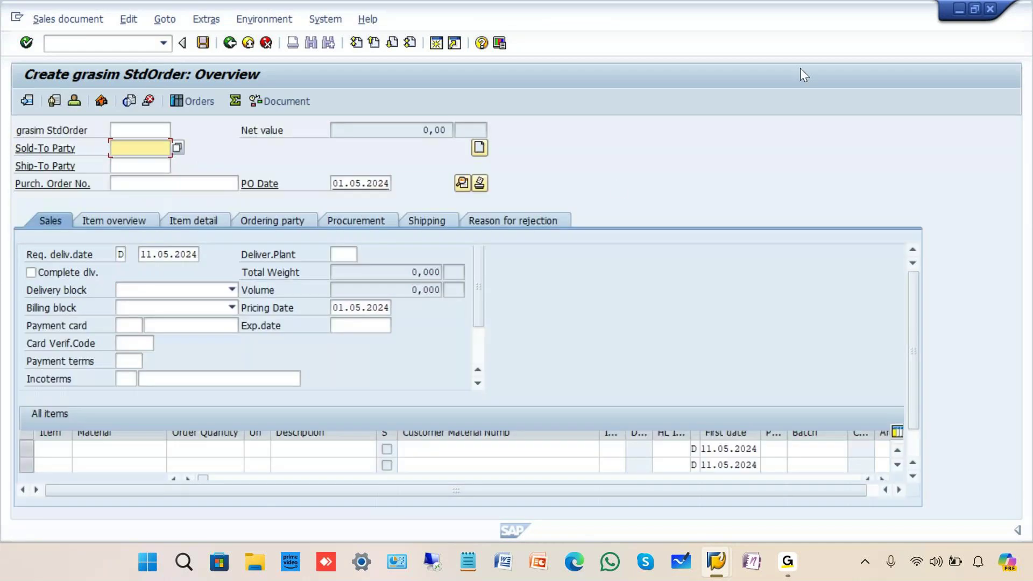
- Fill in the order's sold-to party with a previously used customer number
key("Down")
key("Down")
key("Return")
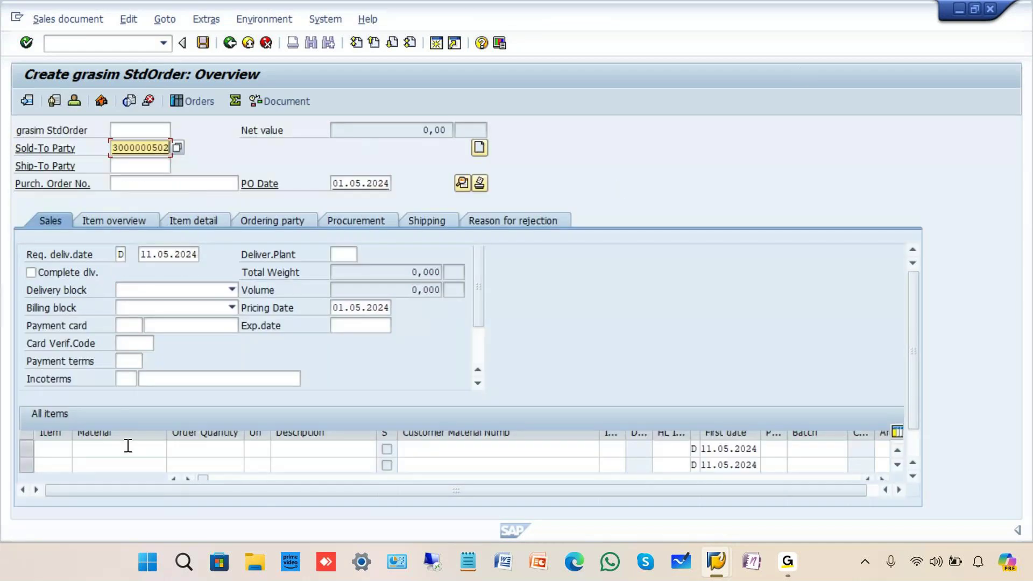
left_click(128, 449)
key("Down")
left_click(143, 329)
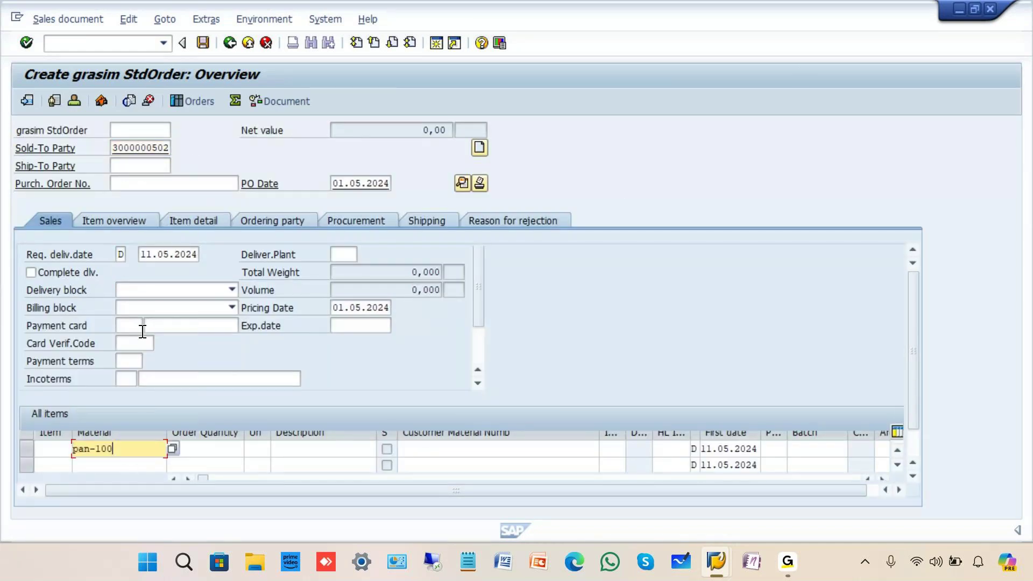
key("BackSpace")
key("BackSpace")
key("BackSpace")
key("BackSpace")
key("BackSpace")
key("BackSpace")
key("BackSpace")
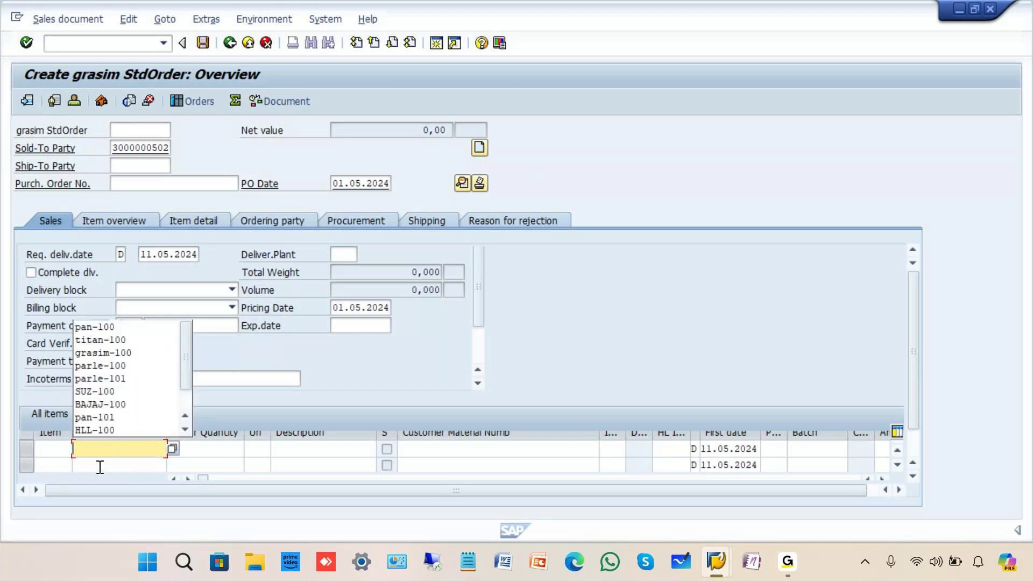
- Enter material titan-100 with order quantity 1 in the first item line and check the order entries
left_click(115, 344)
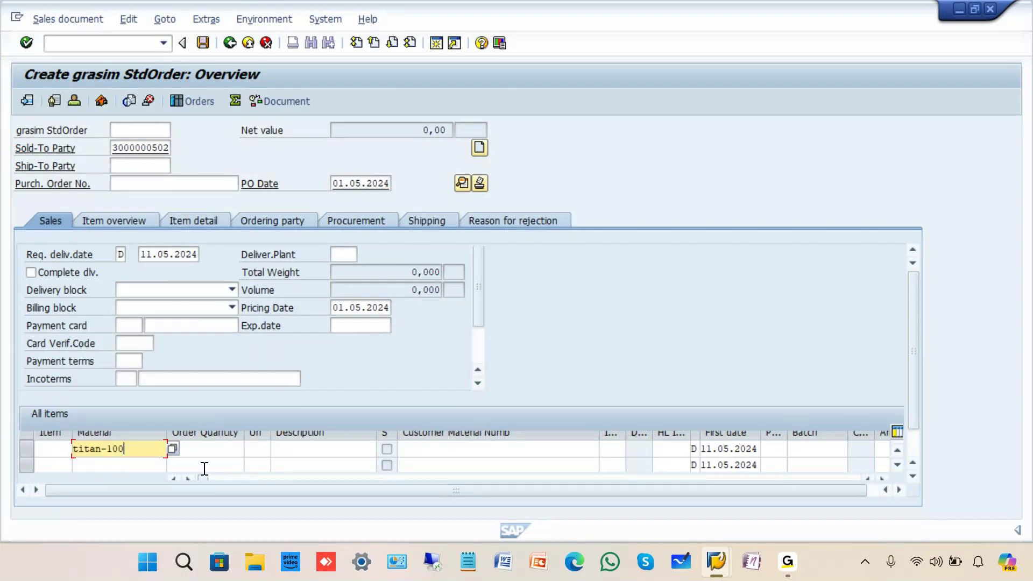
left_click(203, 452)
key("Down")
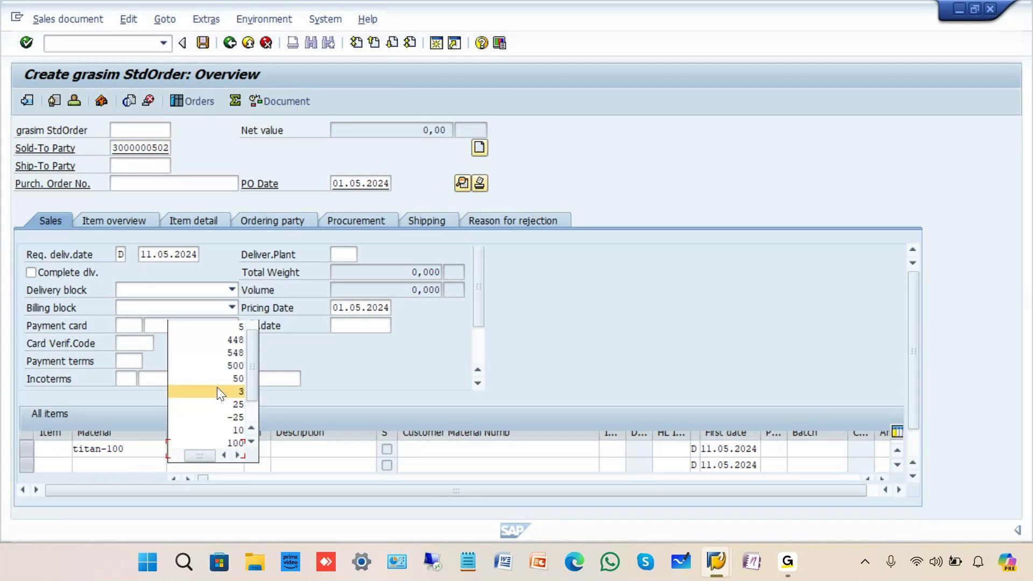
type("1")
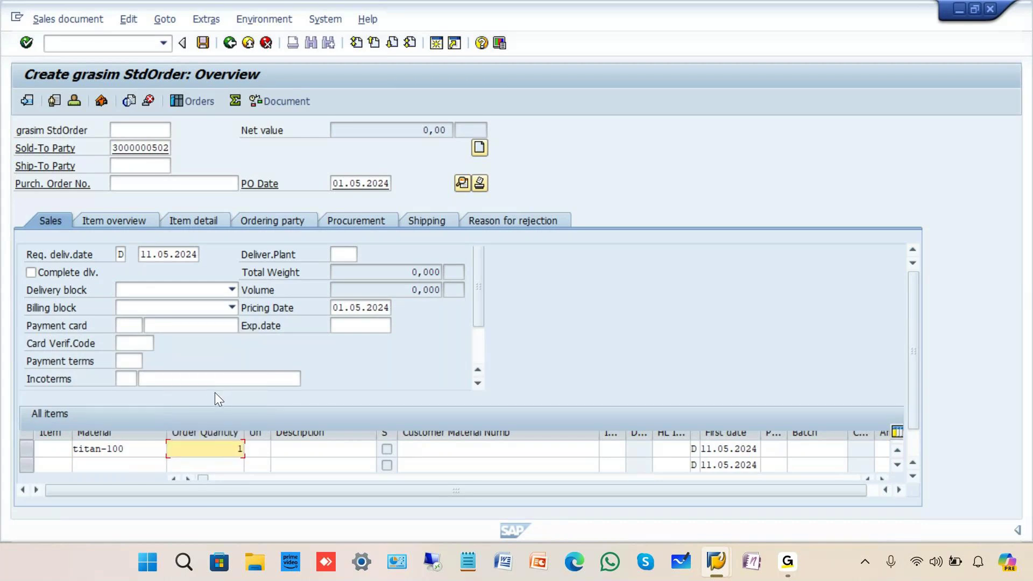
key("Return")
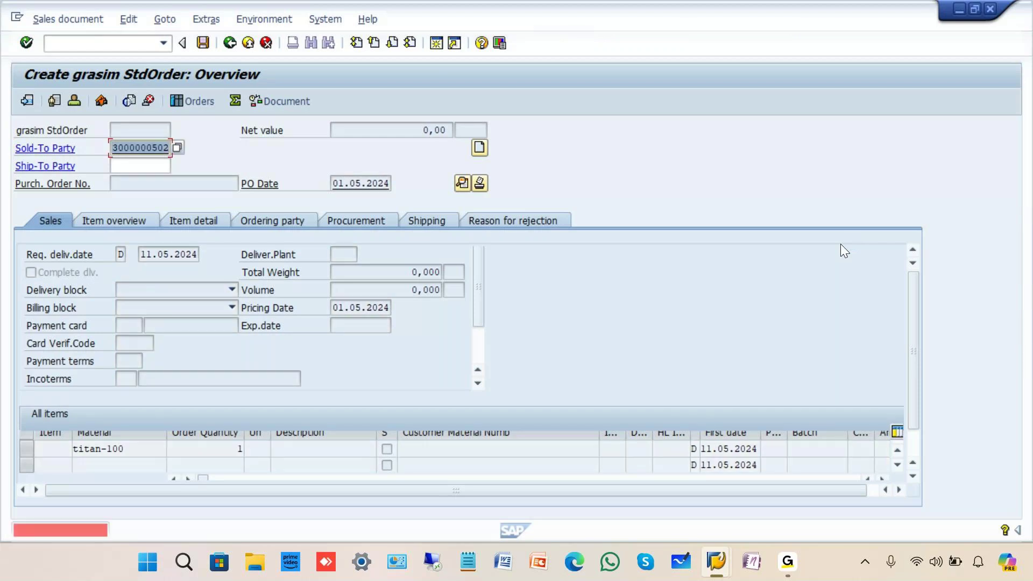
- Search the customers of account group gra1 and take one as the order's sold-to party
left_click(177, 148)
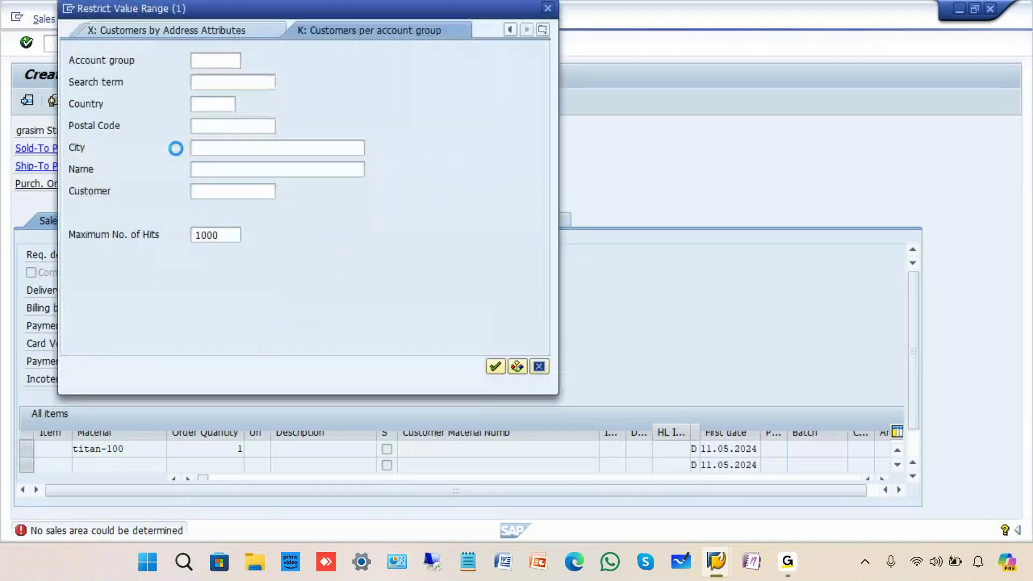
type("gra1")
key("Return")
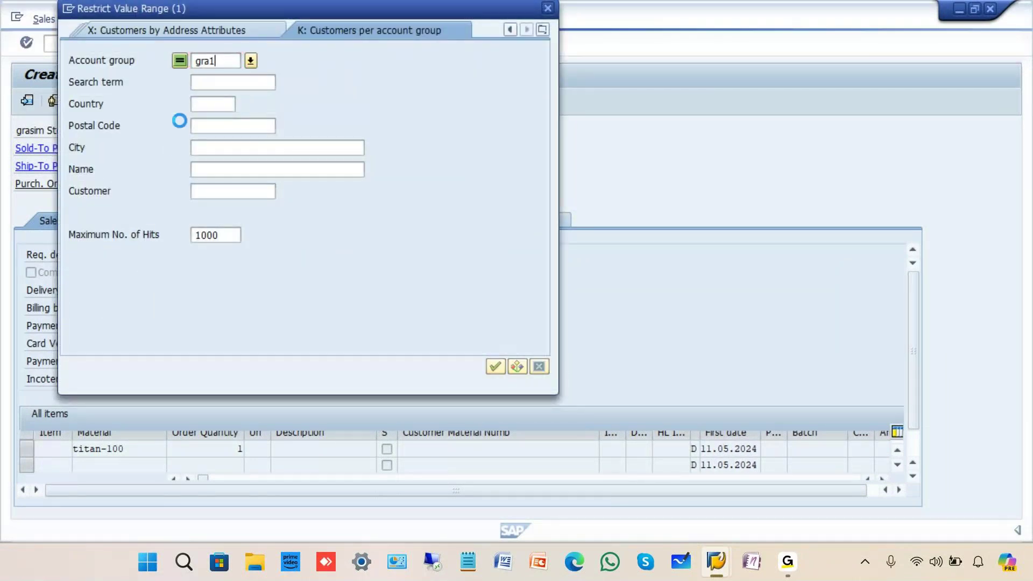
double_click(196, 102)
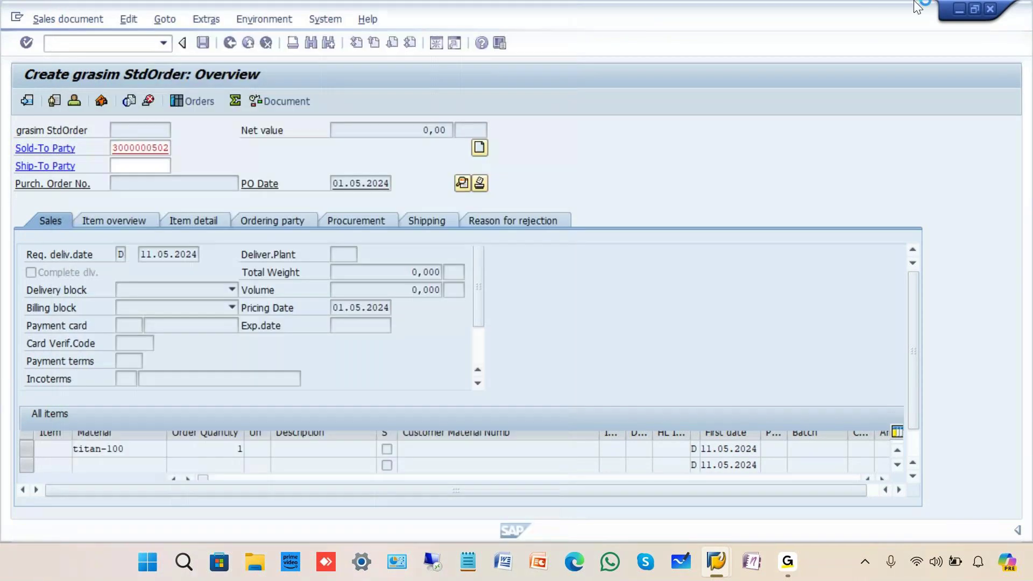
key("Return")
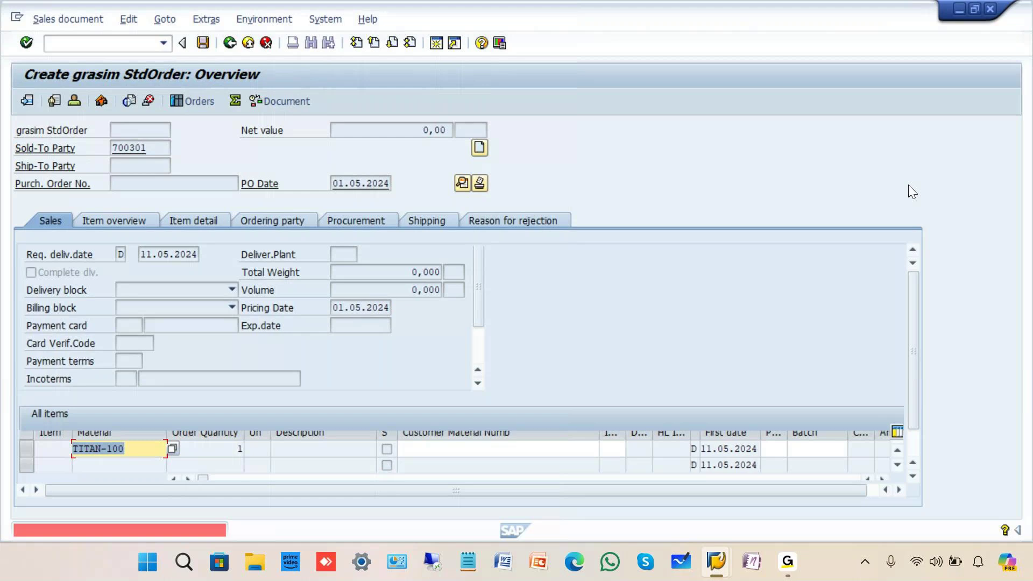
- Replace the first item's material with grasim-100 and check the order entries
key("BackSpace")
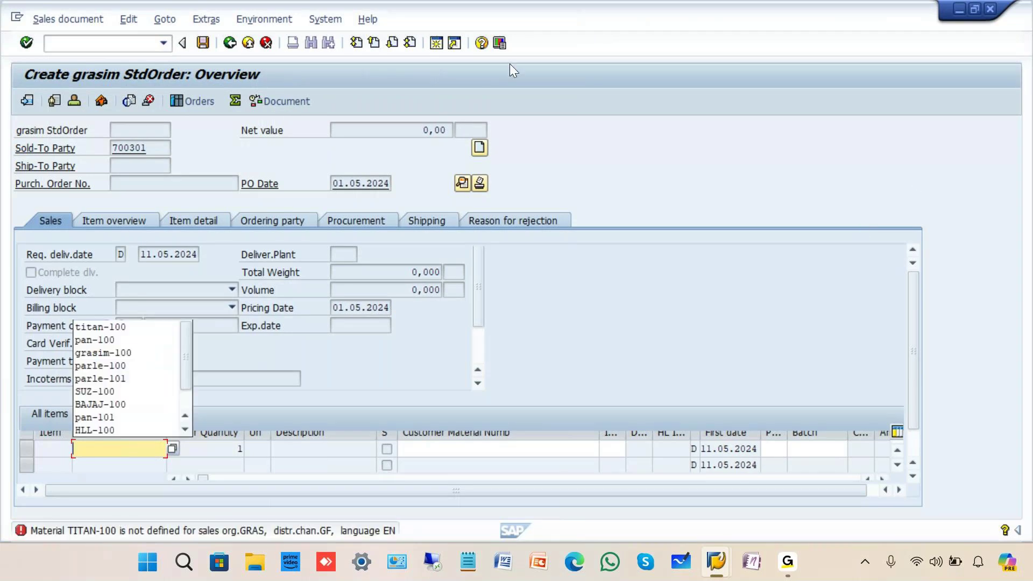
left_click(98, 353)
key("Return")
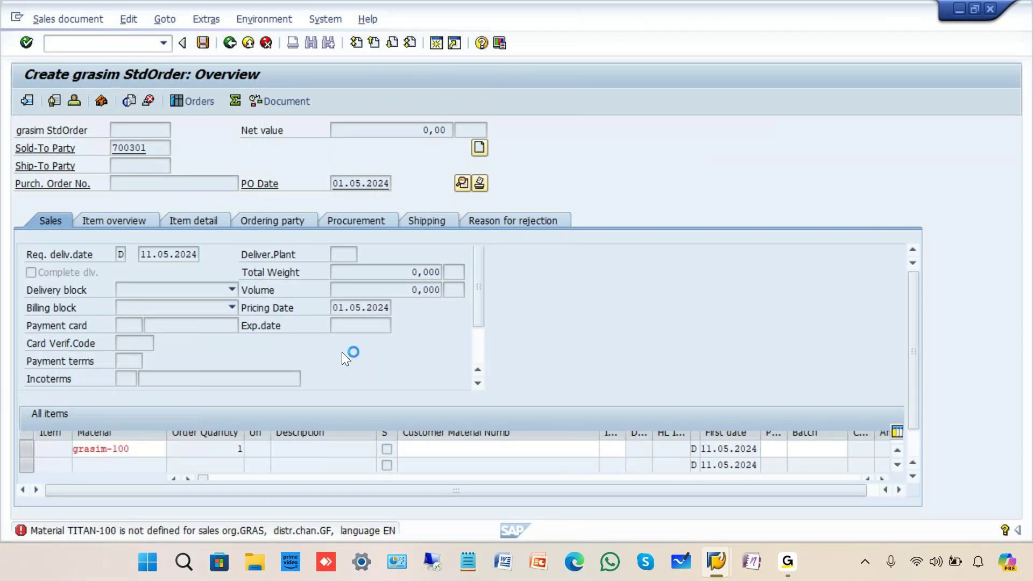
left_click(395, 266)
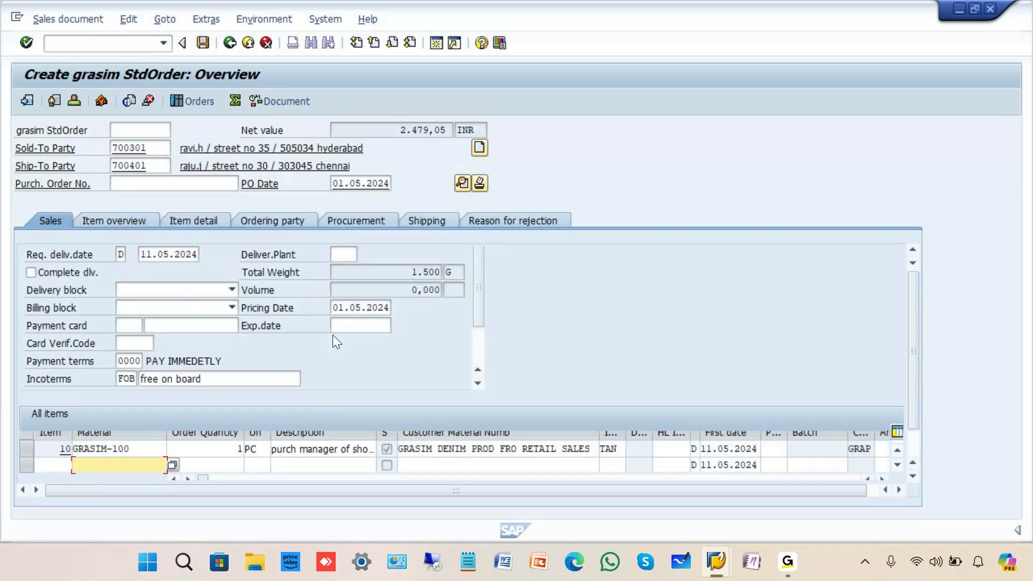
left_click(217, 44)
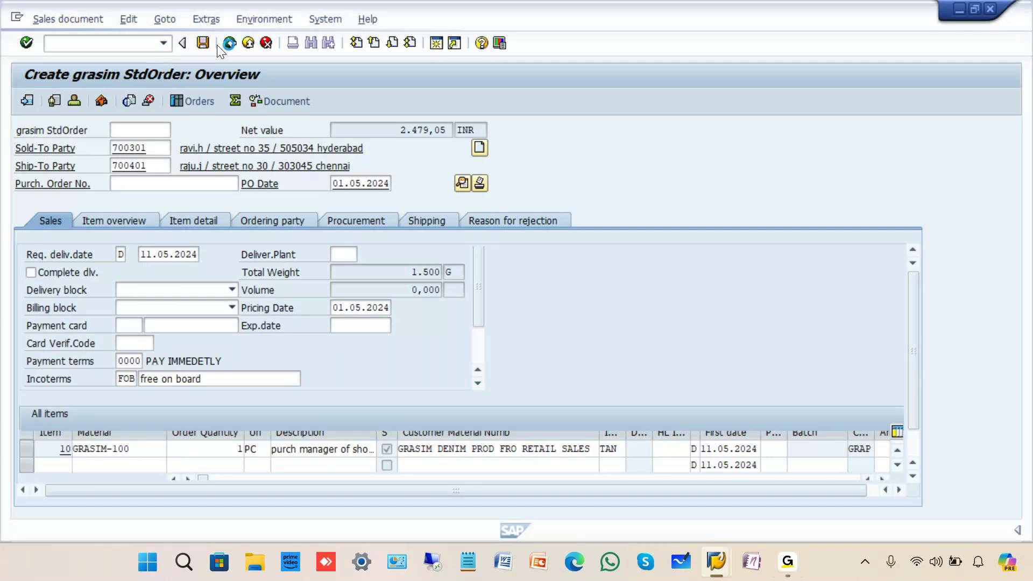
- Discard the current order without saving and start a new GRA3 order with the customer number as sold-to party
left_click(282, 299)
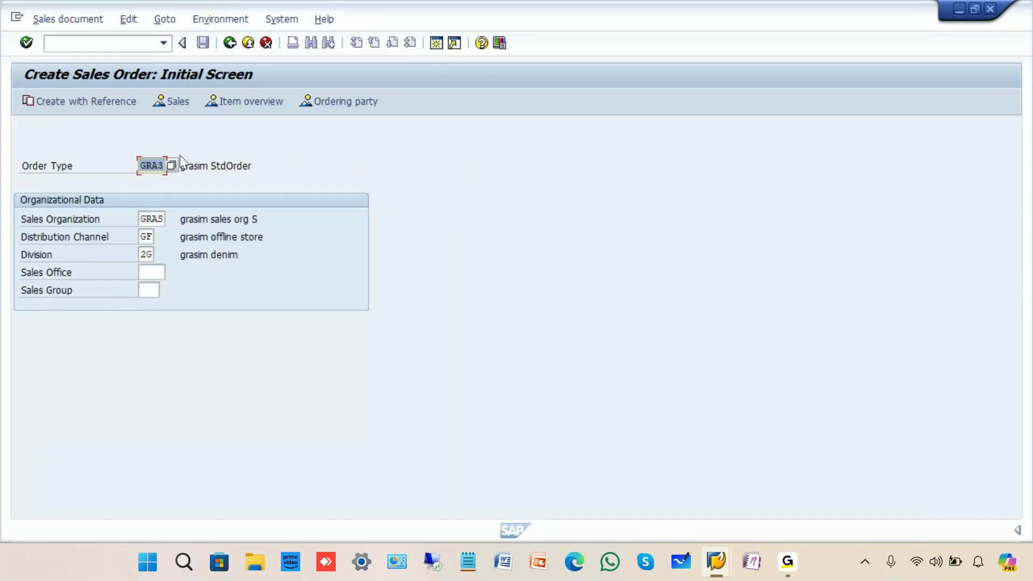
key("Return")
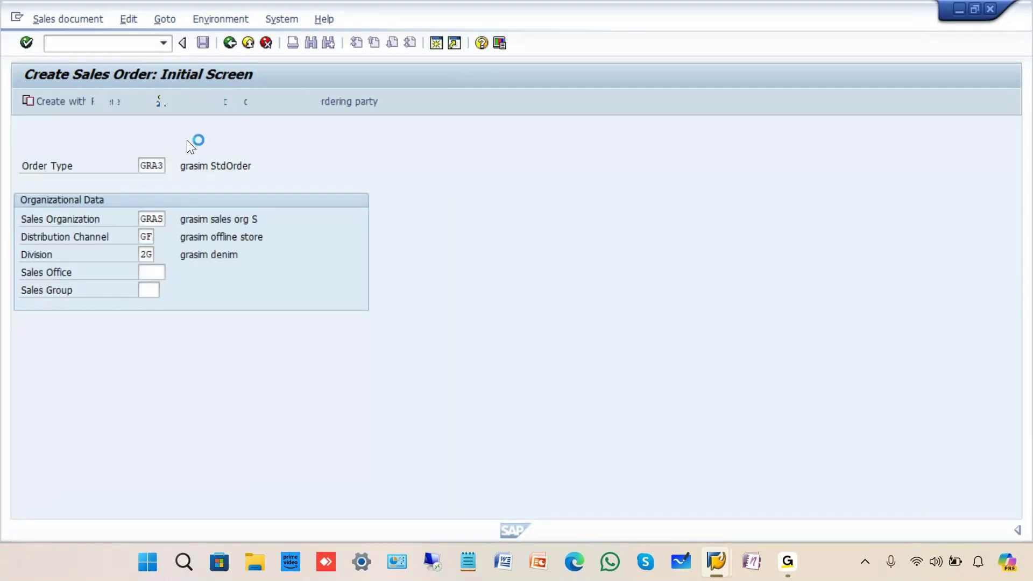
type("700301")
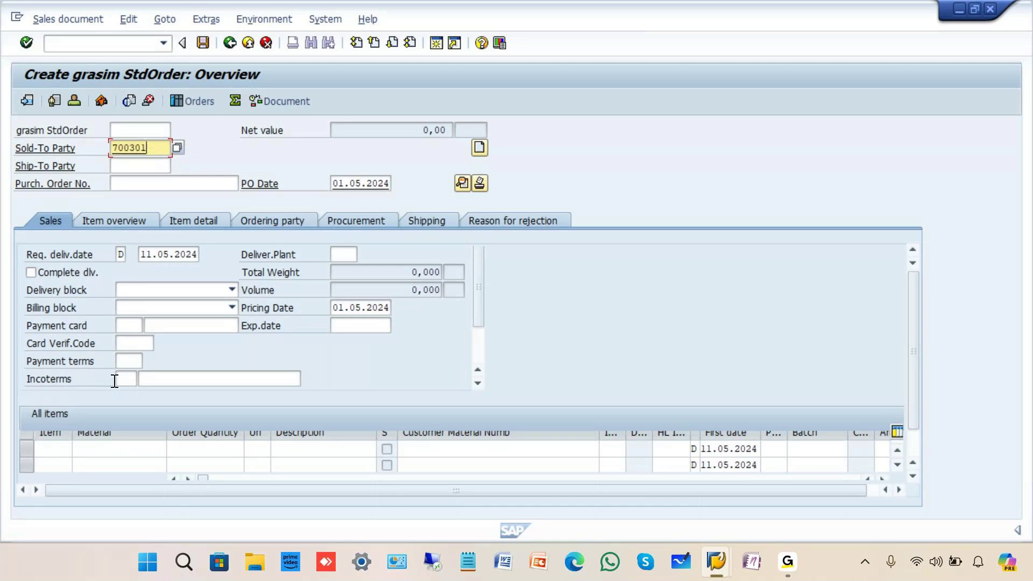
- Enter material grasim-100 with order quantity 1 in the first item line and check the order entries
left_click(110, 448)
left_click(110, 448)
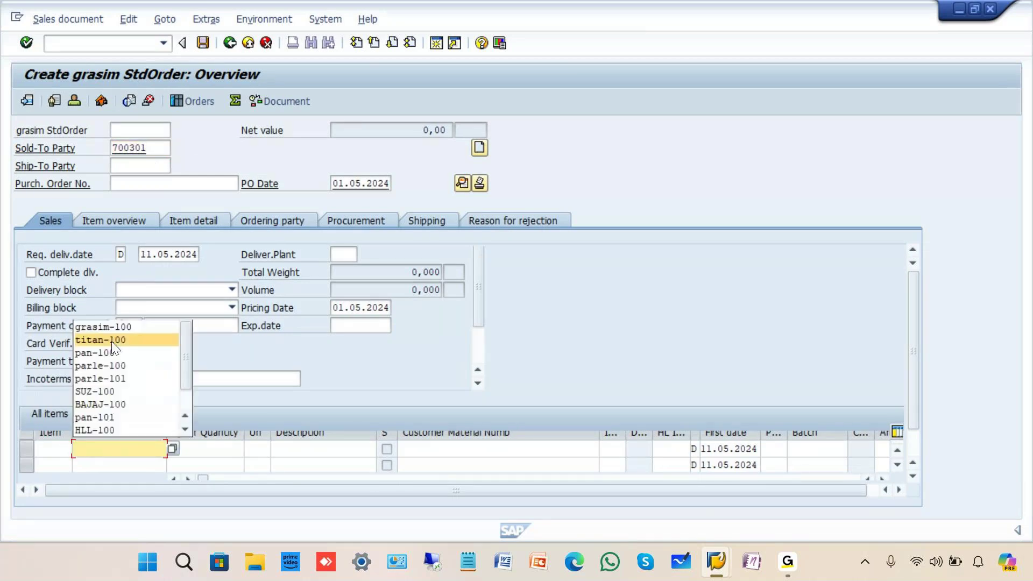
left_click(102, 326)
left_click(205, 447)
type("1")
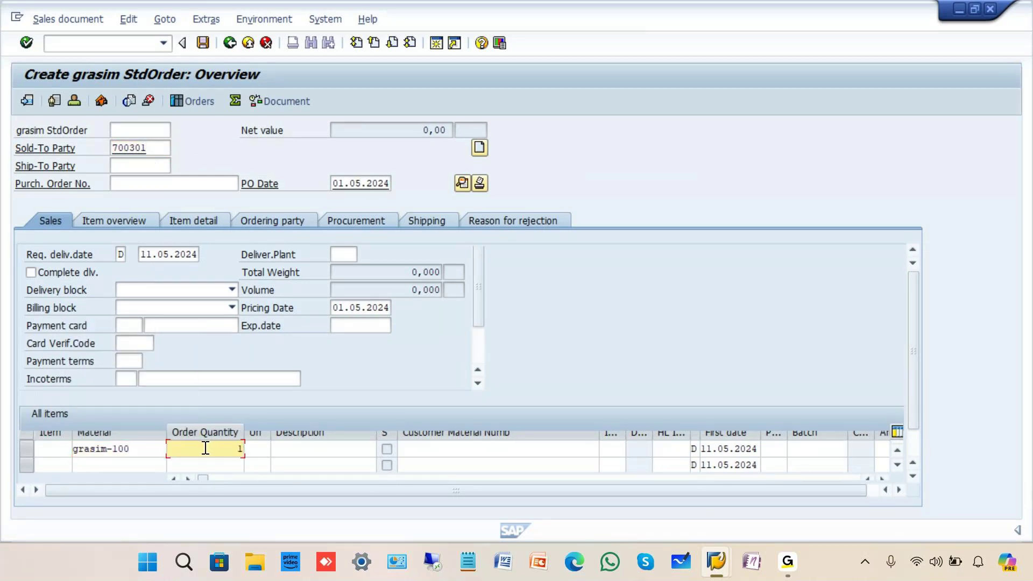
key("Return")
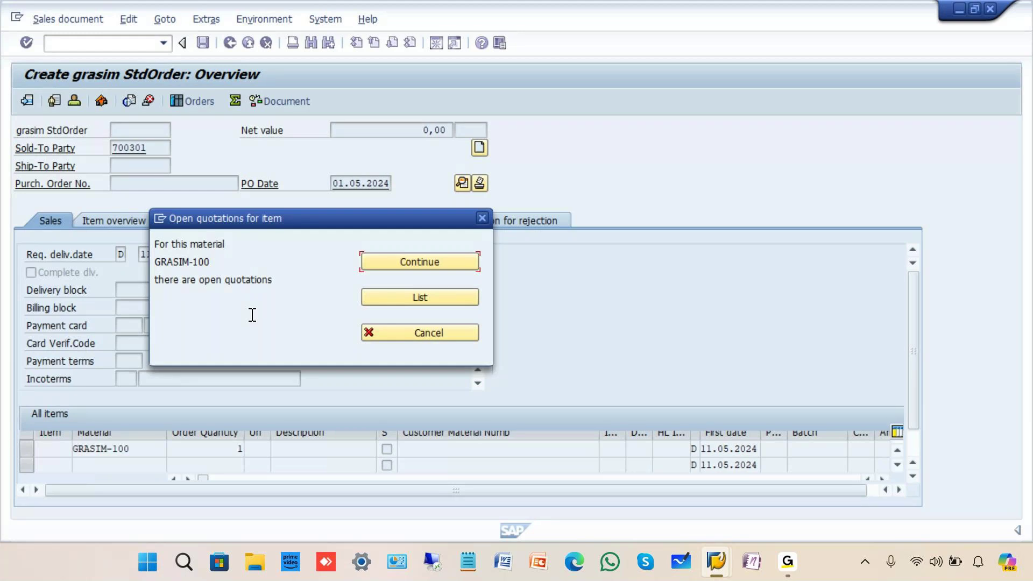
- List the open quotations for material GRASIM-100 and copy the GRA2 quotation into the order
left_click(401, 299)
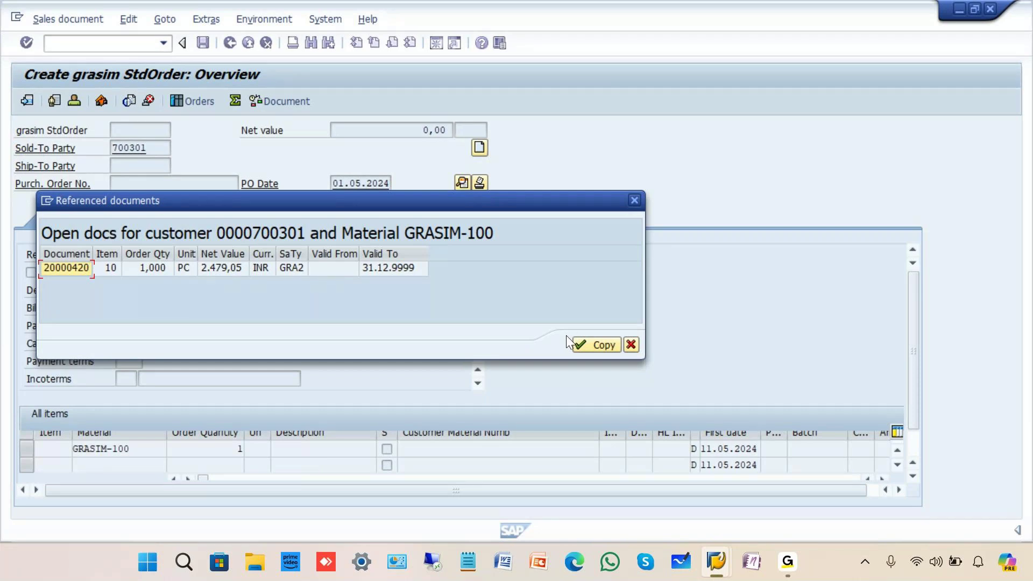
left_click(578, 343)
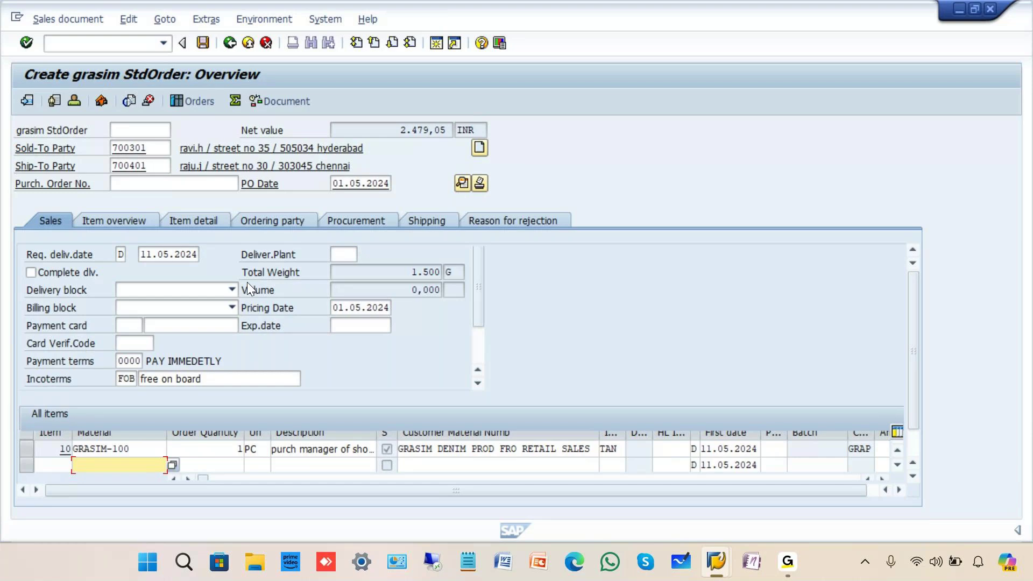
left_click(621, 448)
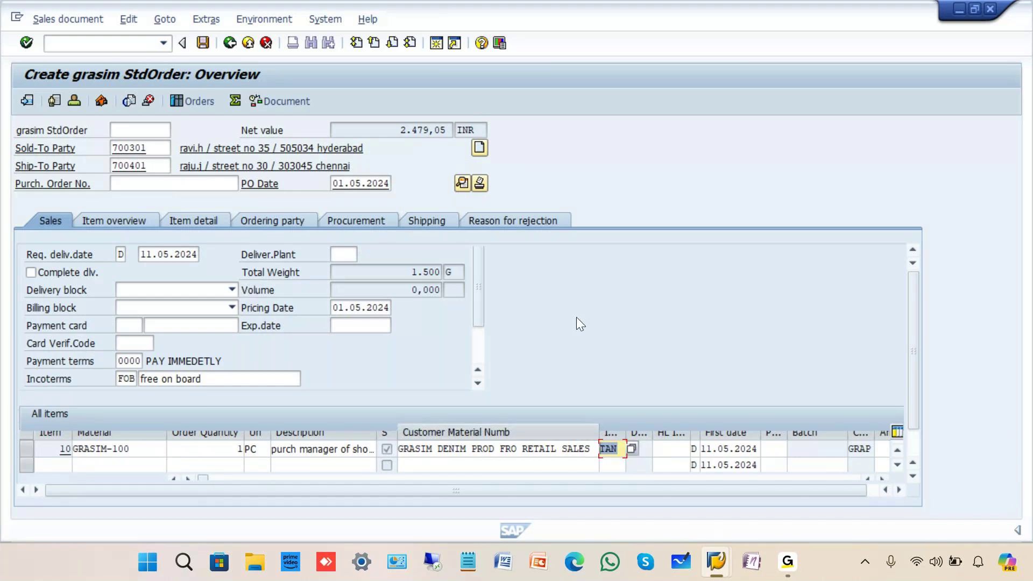
- Review the grasim order's incompletion log, marking the shipping point and crossing out the schedule line entries, and return to the order overview
left_click(129, 19)
left_click(159, 224)
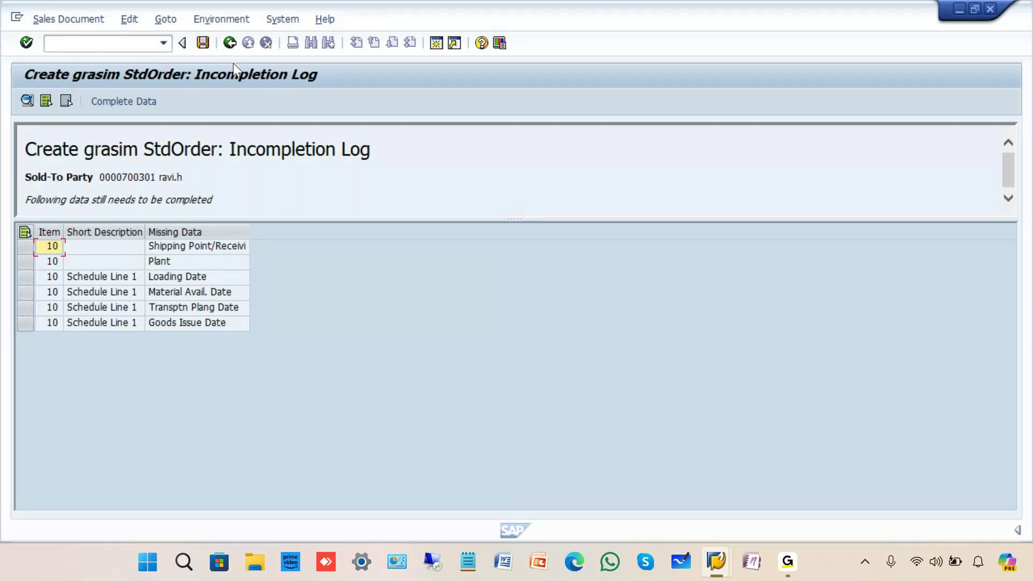
left_click(228, 43)
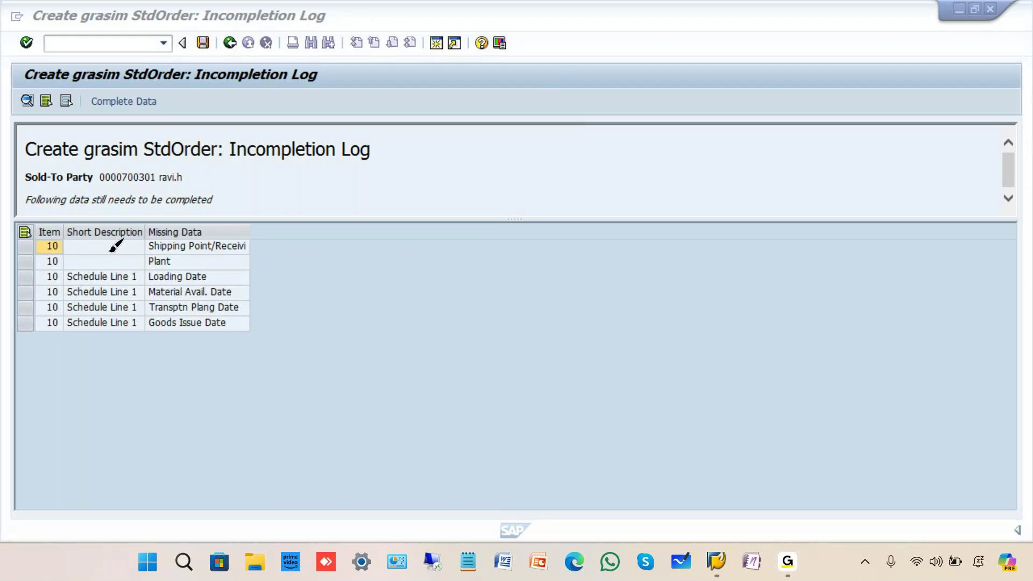
left_click_drag(250, 236, 284, 214)
left_click_drag(73, 269, 147, 315)
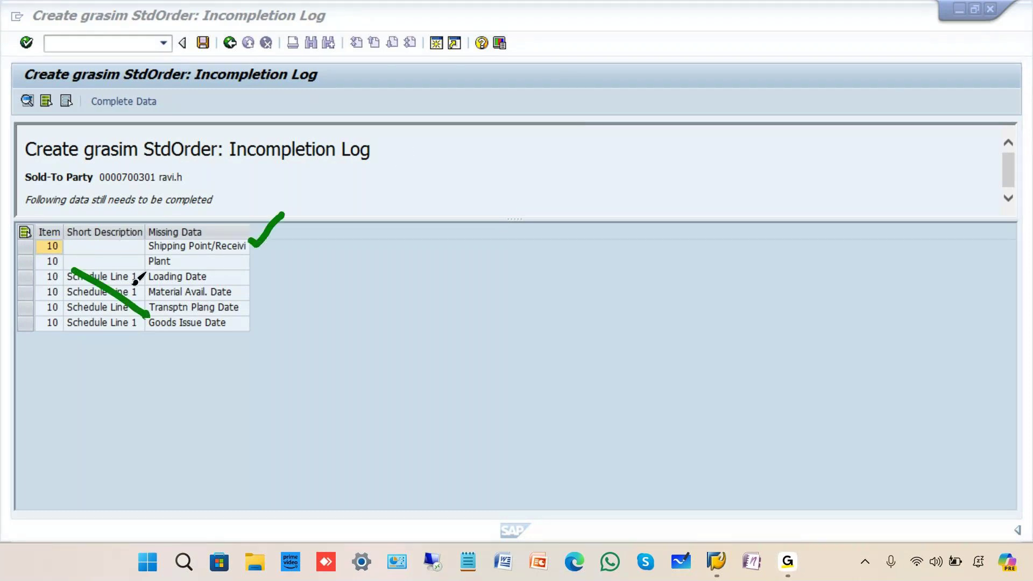
left_click_drag(126, 262, 92, 338)
left_click_drag(153, 270, 209, 322)
left_click_drag(199, 272, 162, 339)
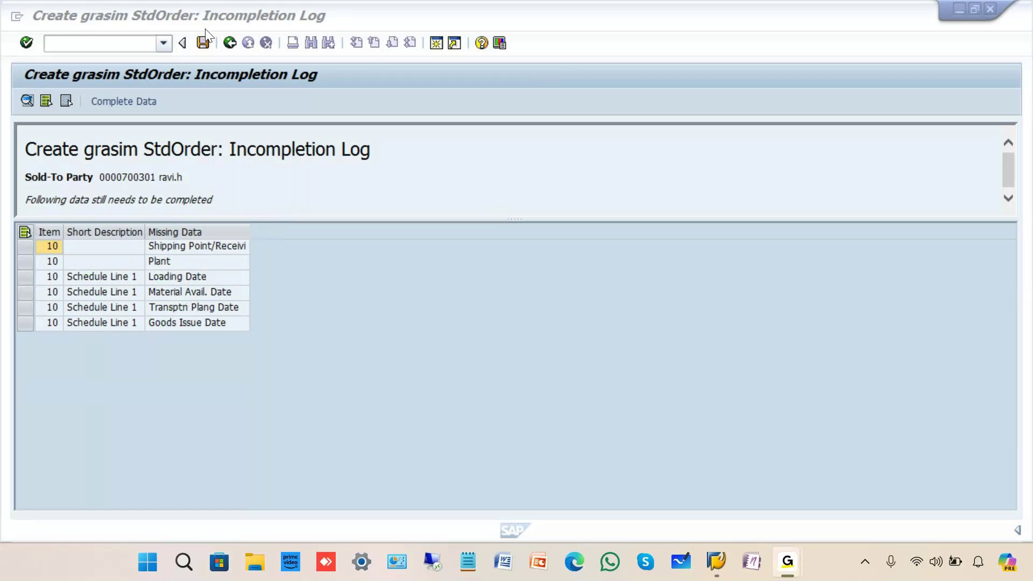
left_click(229, 42)
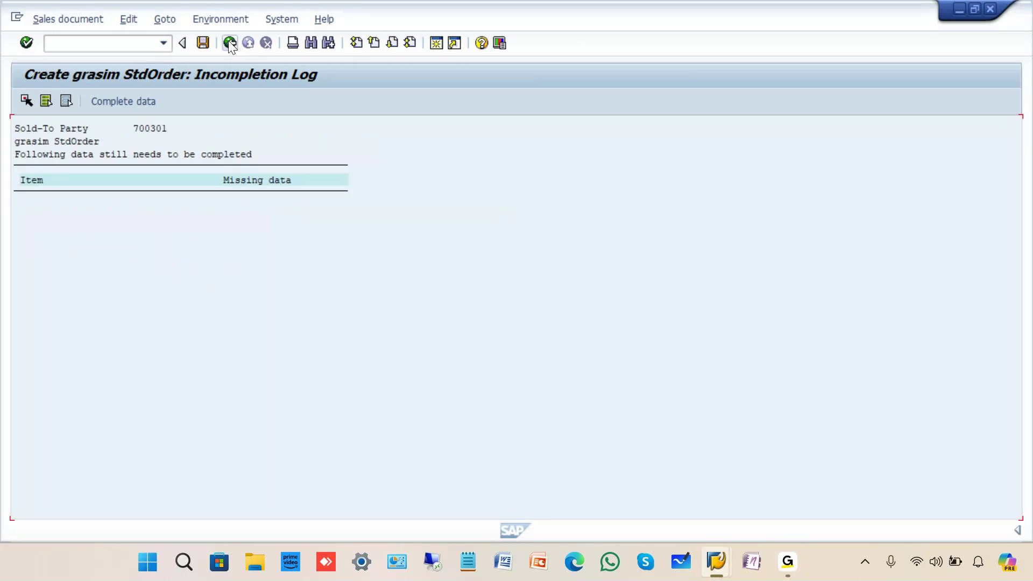
left_click(229, 42)
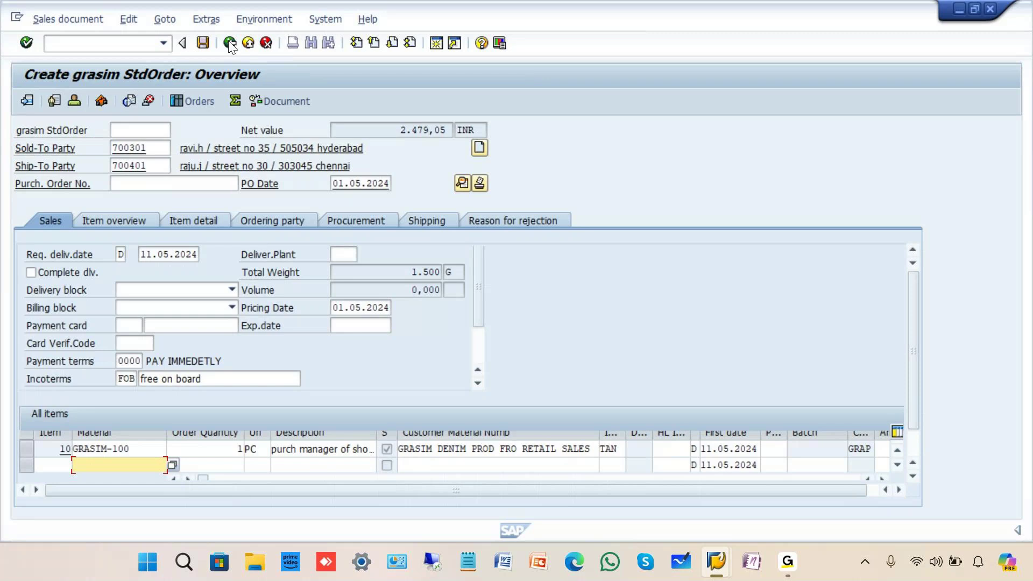
- Discard the grasim order without saving and set order type TIT3 and sales organization TITS for a new order
left_click(229, 44)
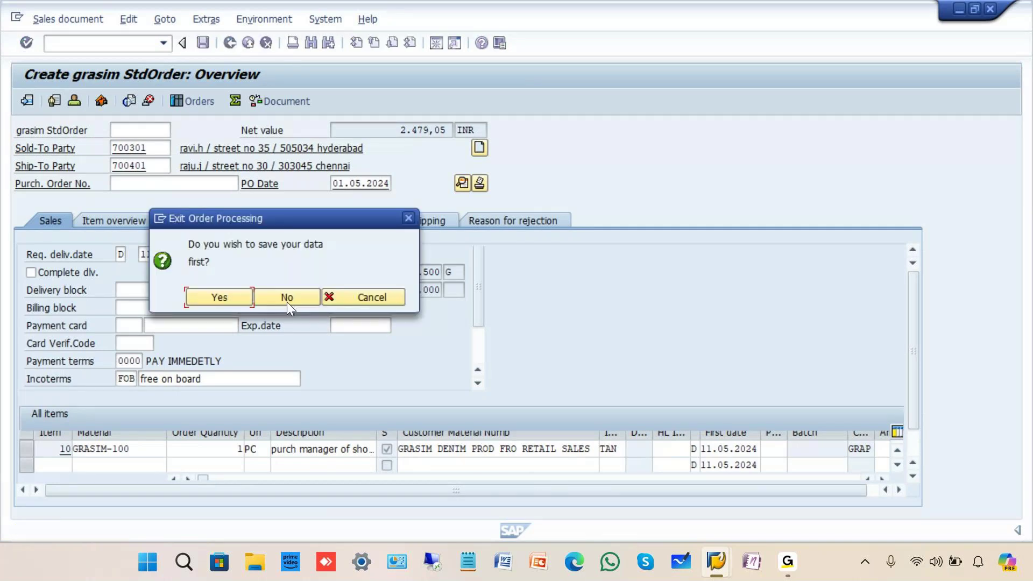
left_click(286, 301)
type("tit3")
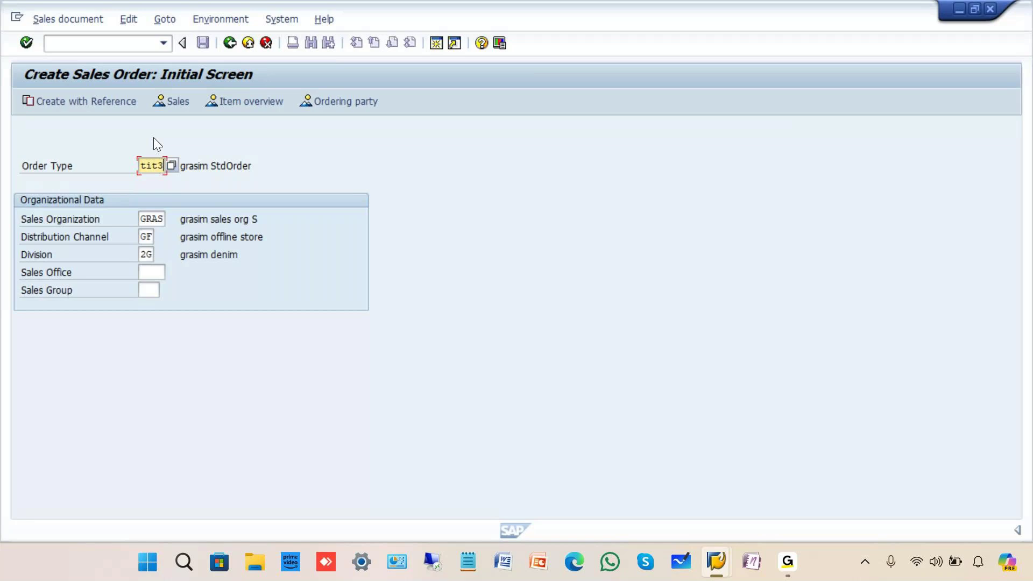
key("Tab")
type("tit")
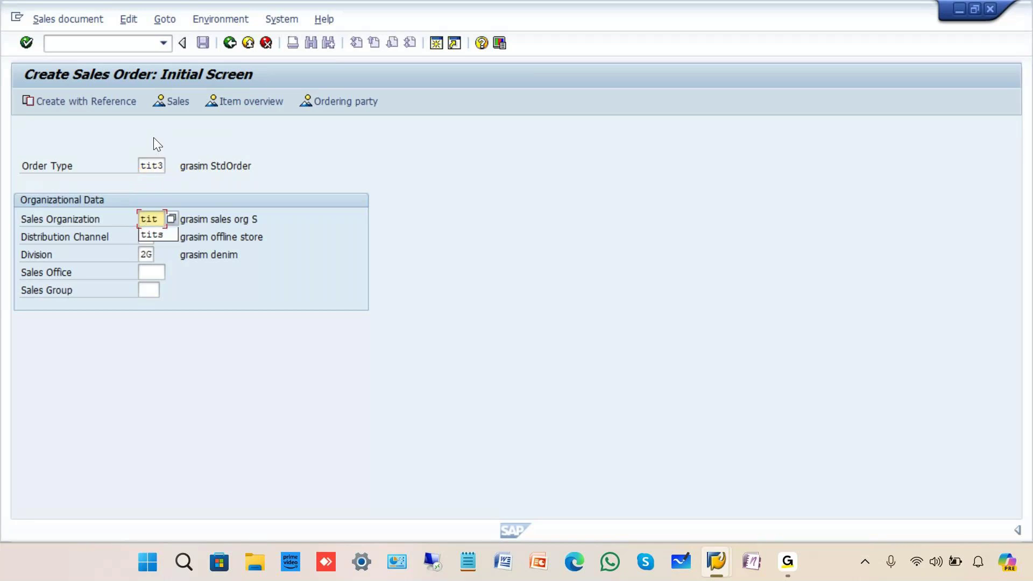
type("s")
key("Tab")
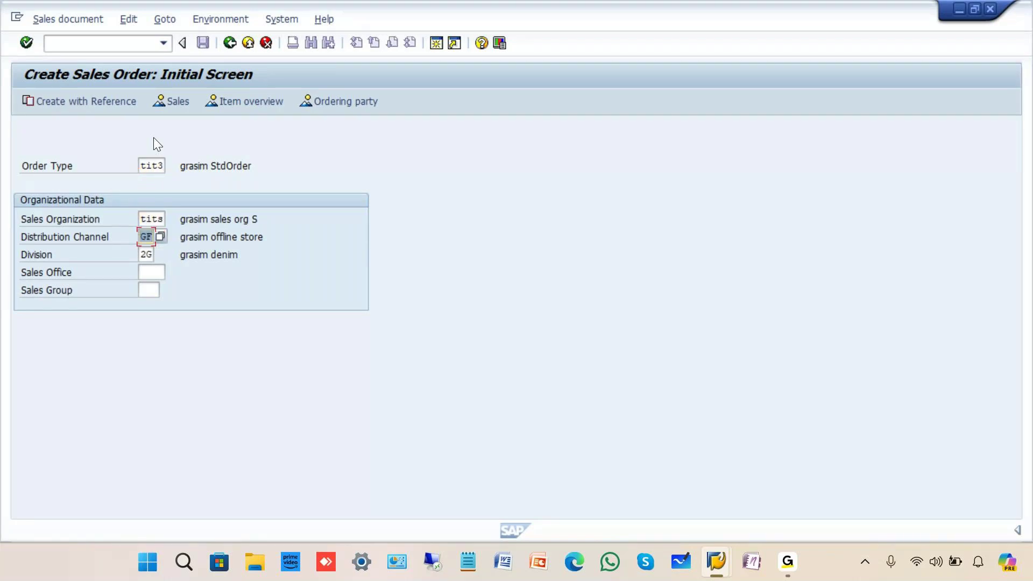
- Set distribution channel TF (titan offline) and division TW (titan formal), and start the order without a reference document
left_click(161, 236)
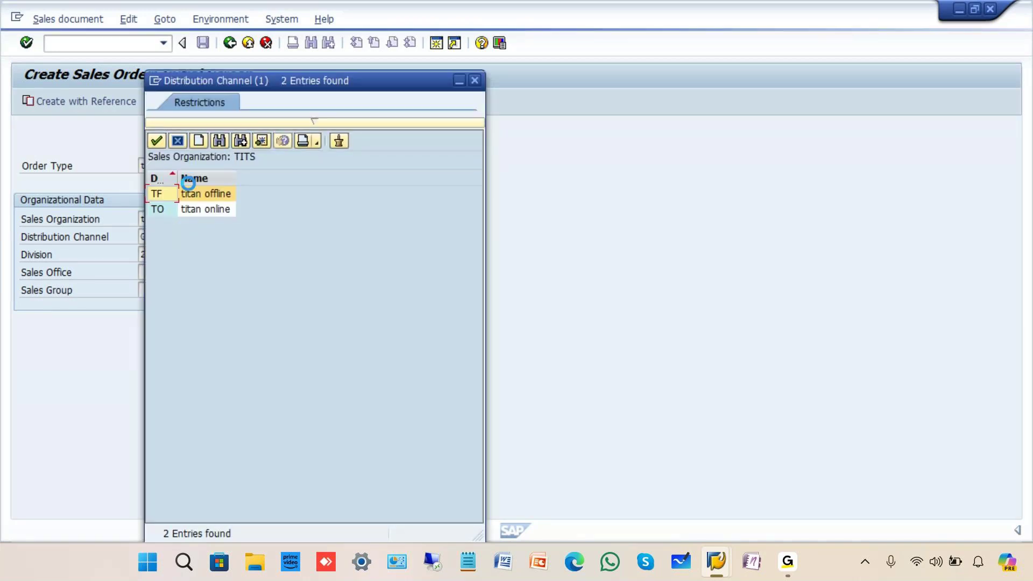
double_click(198, 200)
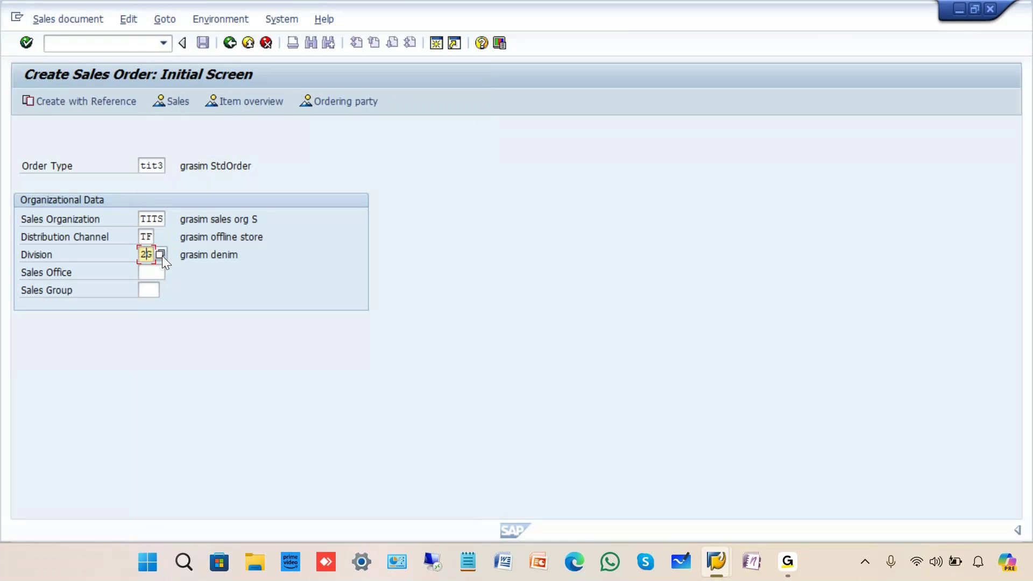
left_click(160, 251)
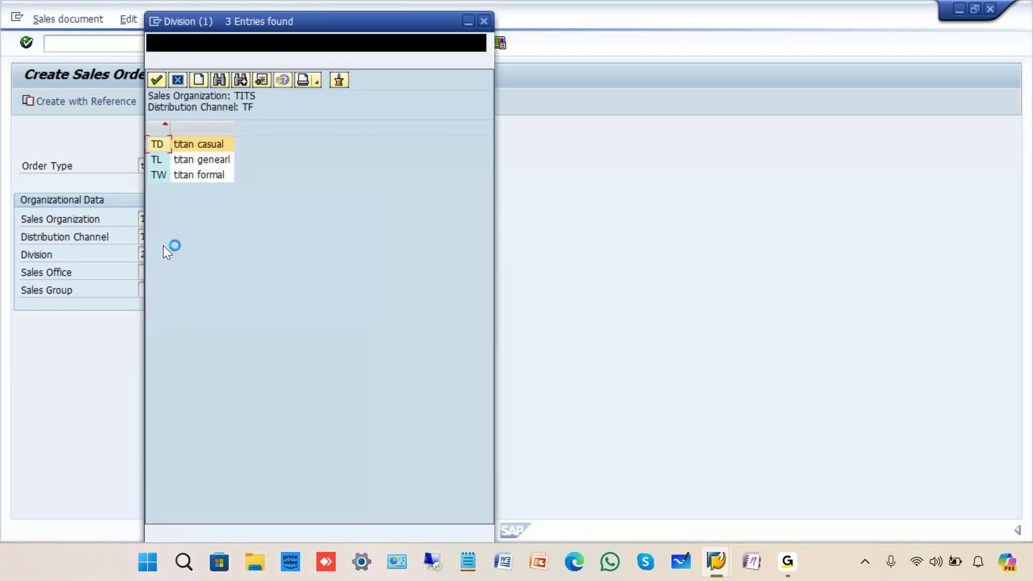
double_click(192, 177)
left_click(95, 102)
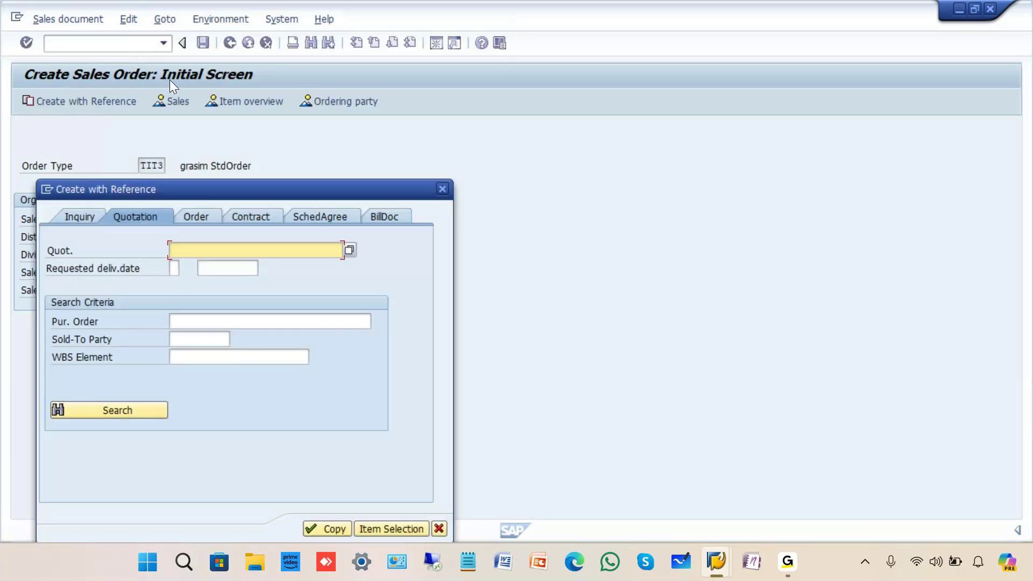
key("Escape")
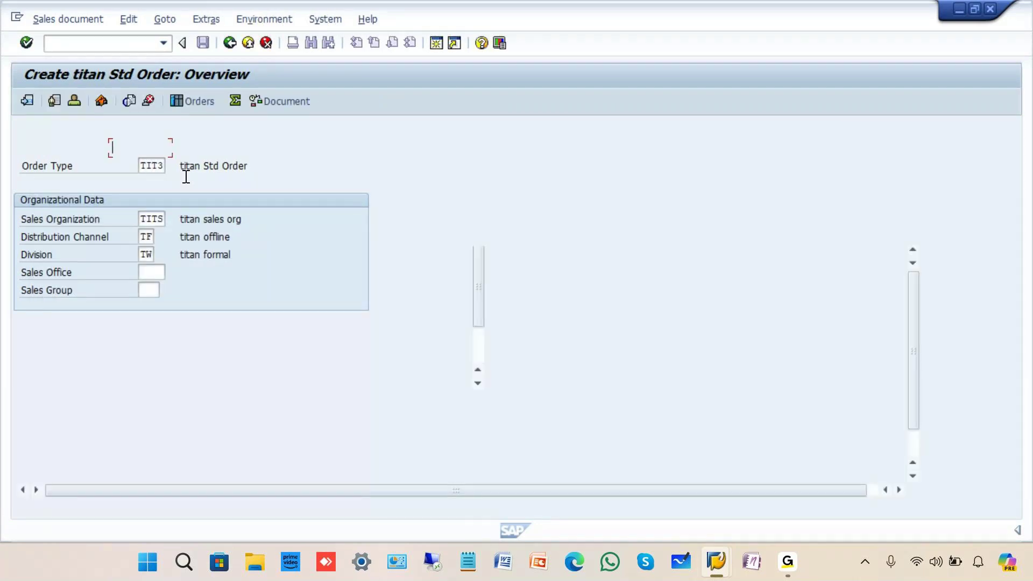
- Search the customers with search term titan and take one as the order's sold-to party
left_click(177, 147)
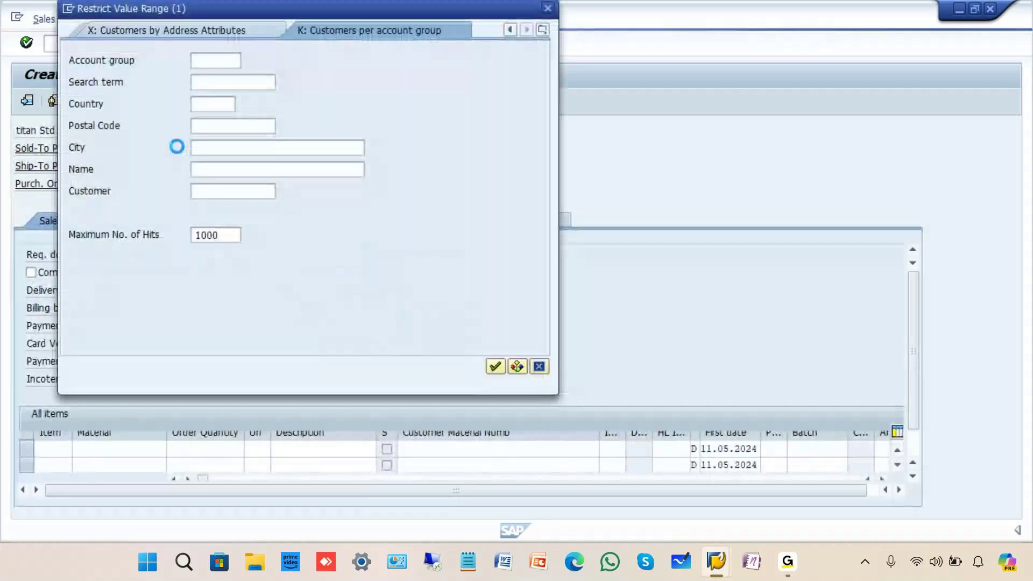
type("tit")
key("BackSpace")
key("BackSpace")
key("BackSpace")
key("Tab")
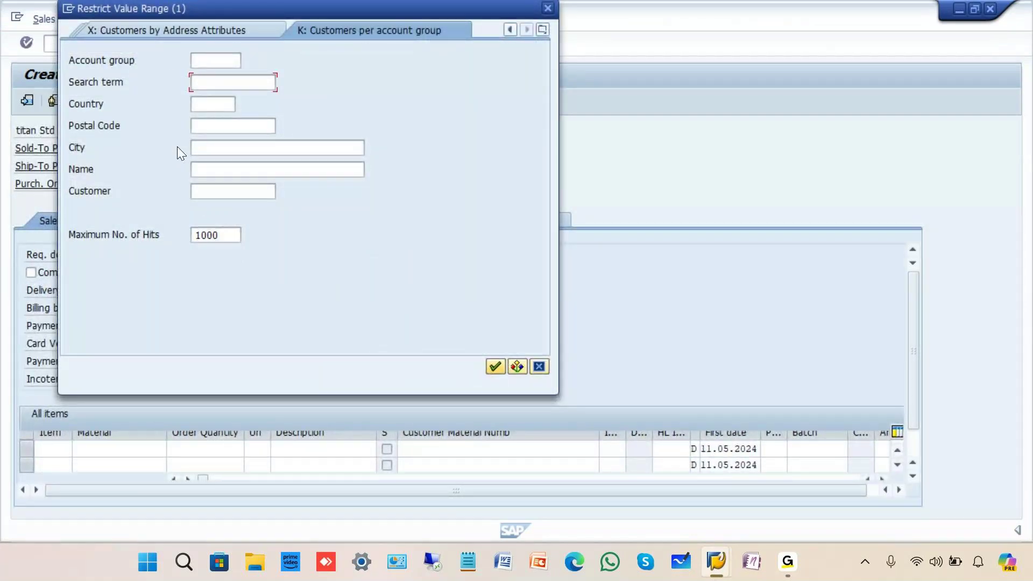
type("titan")
key("Return")
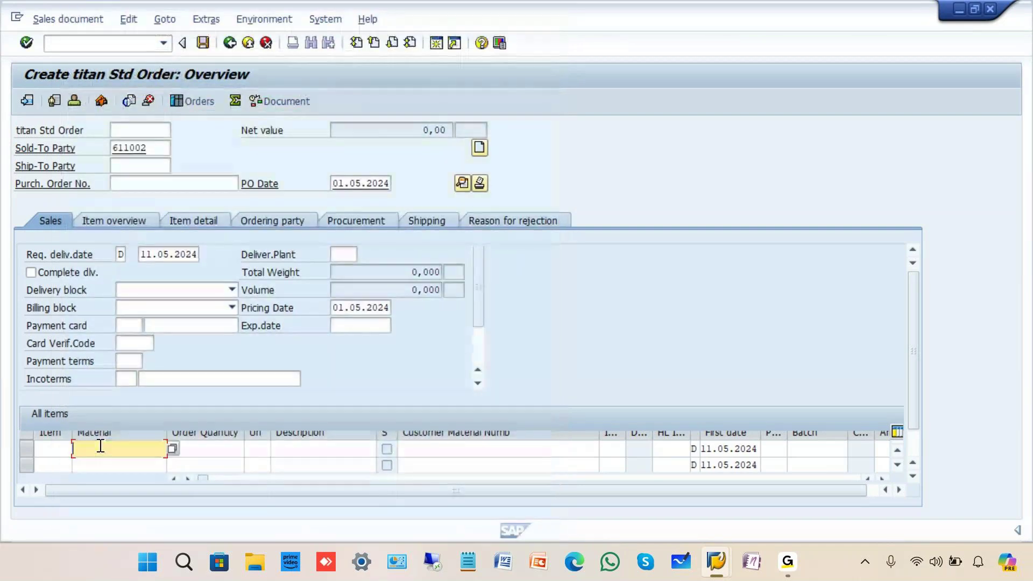
- Enter material titan-100 with order quantity 1 in the titan order's first item line and check the entries
left_click(74, 448)
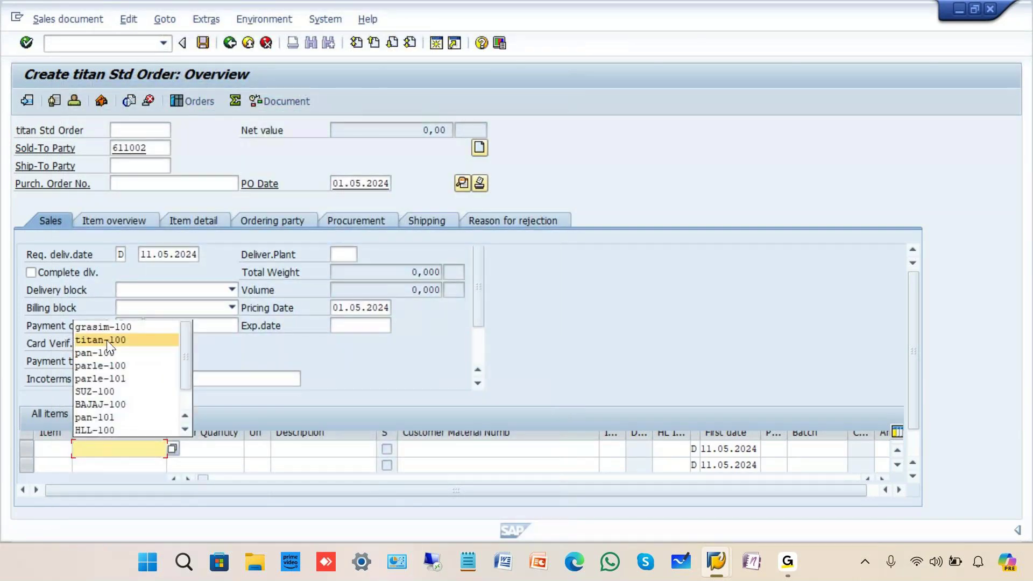
left_click(106, 340)
left_click(200, 448)
type("1")
key("Return")
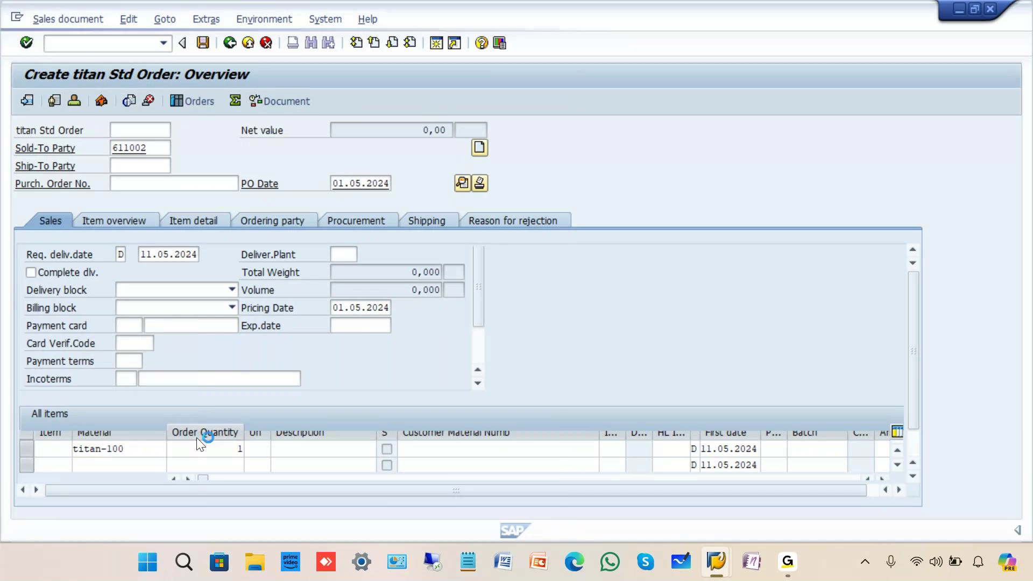
key("Return")
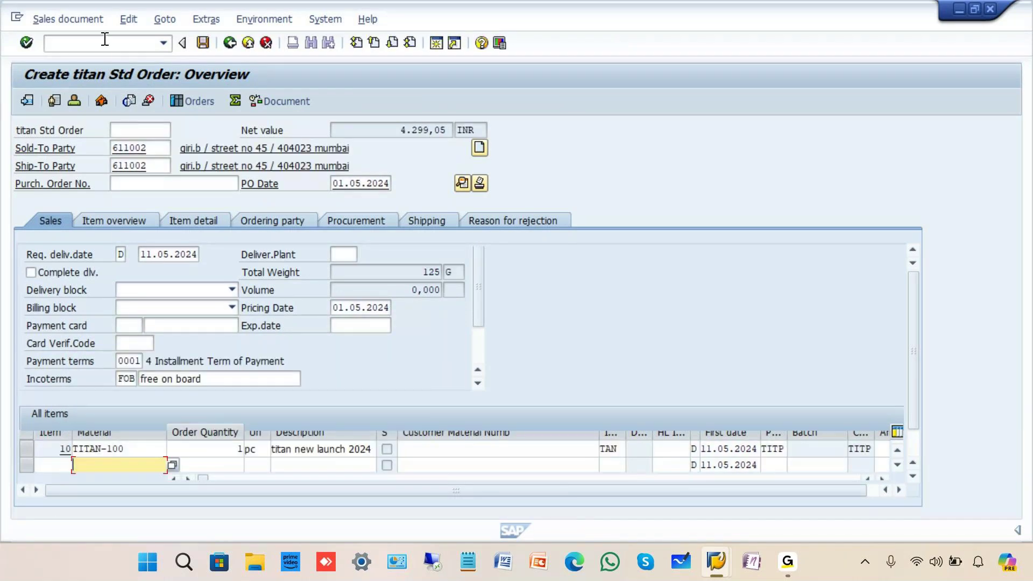
- Review the titan order's incompletion log and return to the order overview
left_click(128, 19)
left_click(146, 215)
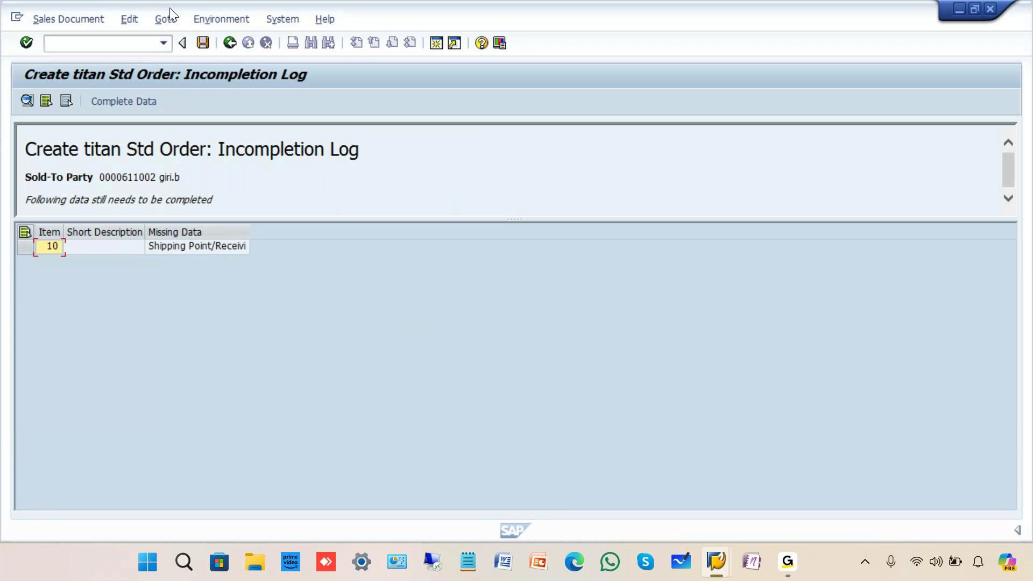
left_click(230, 44)
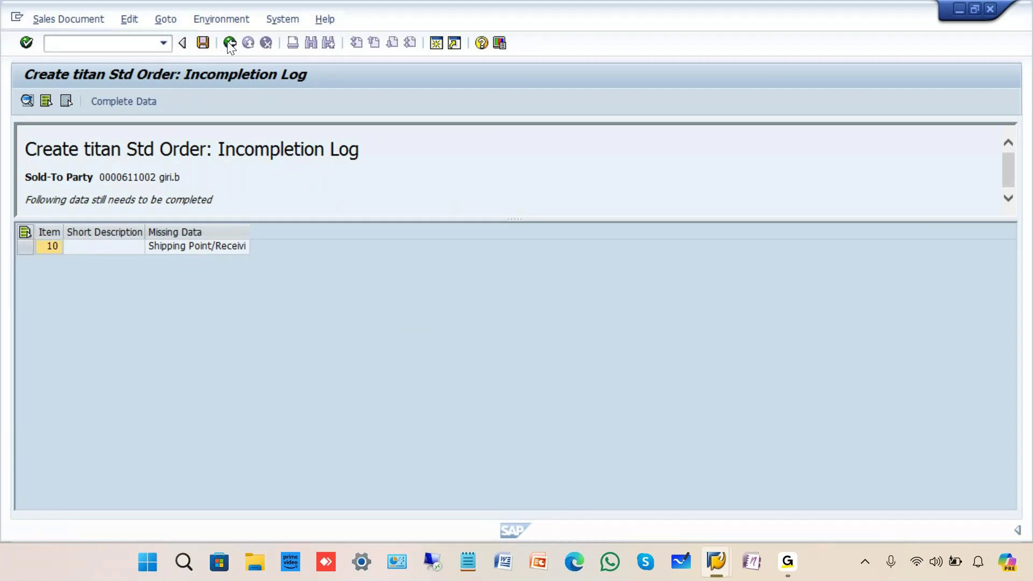
left_click(230, 45)
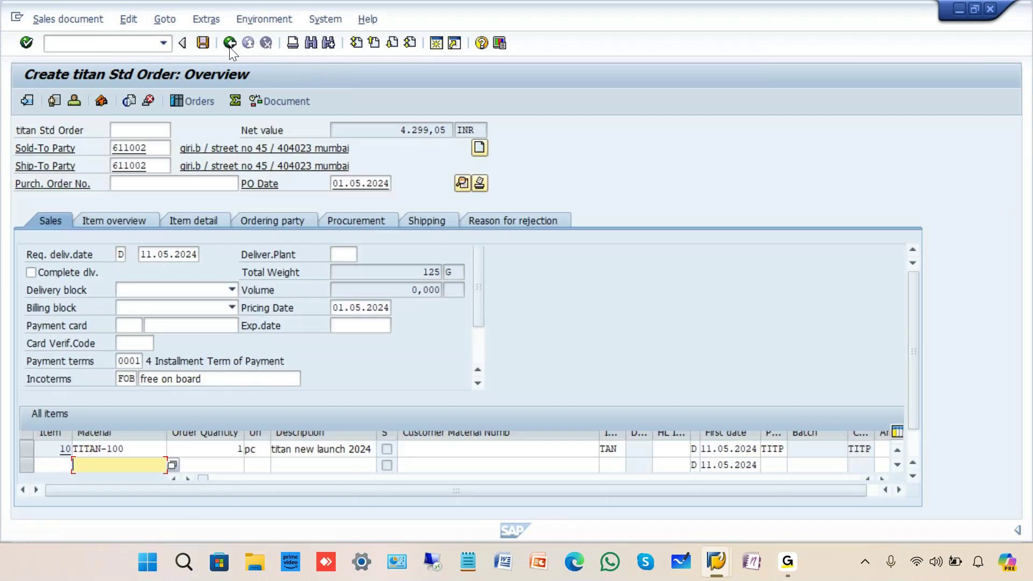
- Discard the titan order without saving and leave sales order creation for the SAP Easy Access screen
left_click(230, 44)
left_click(279, 296)
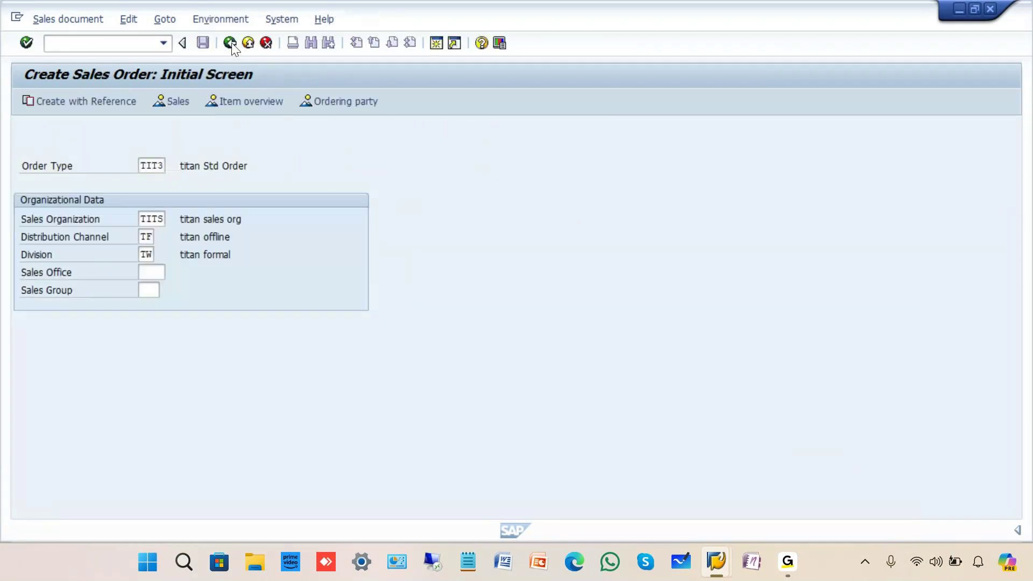
left_click(231, 46)
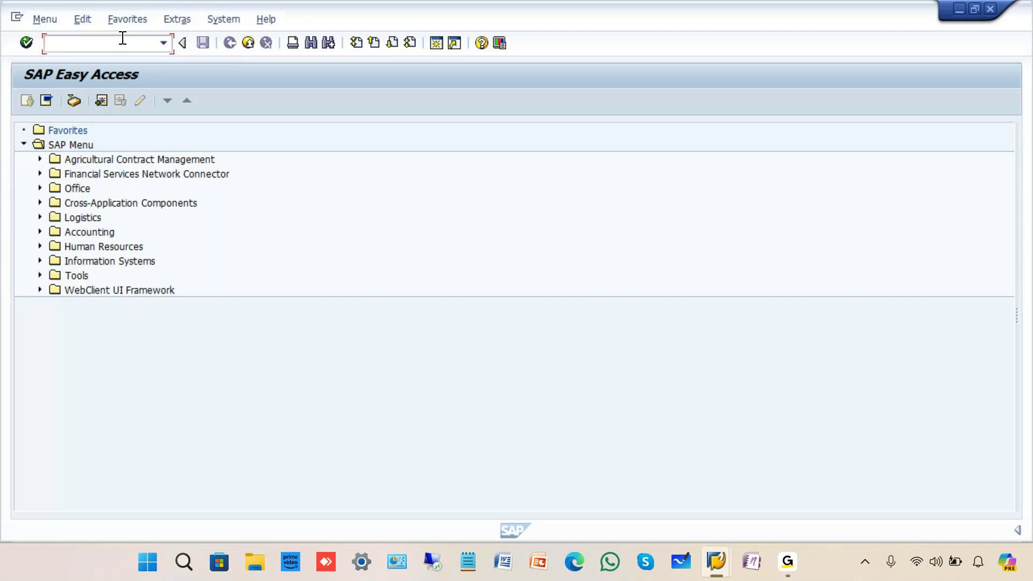
- Open transaction EC01 and display the list of all company codes through the organizational structure navigation
type("ec01")
key("Return")
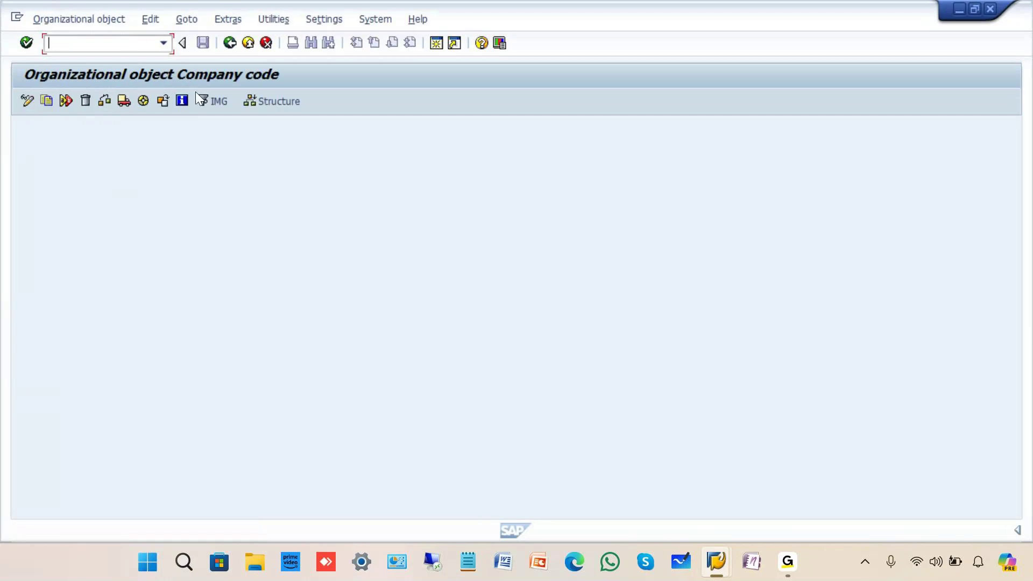
left_click(270, 98)
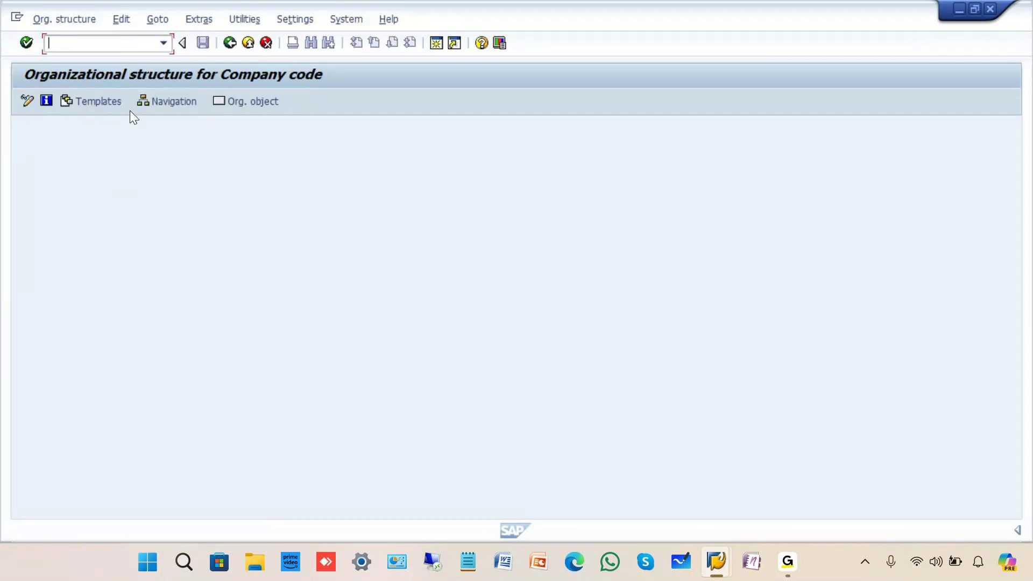
left_click(156, 104)
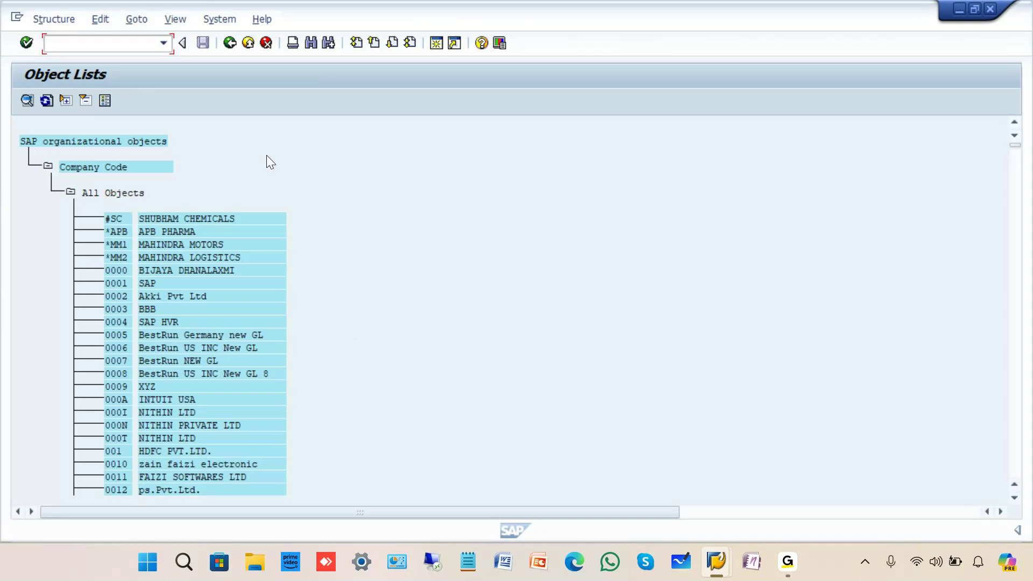
- Search the company code object list for grasim and then for titan, closing each result list
left_click(311, 42)
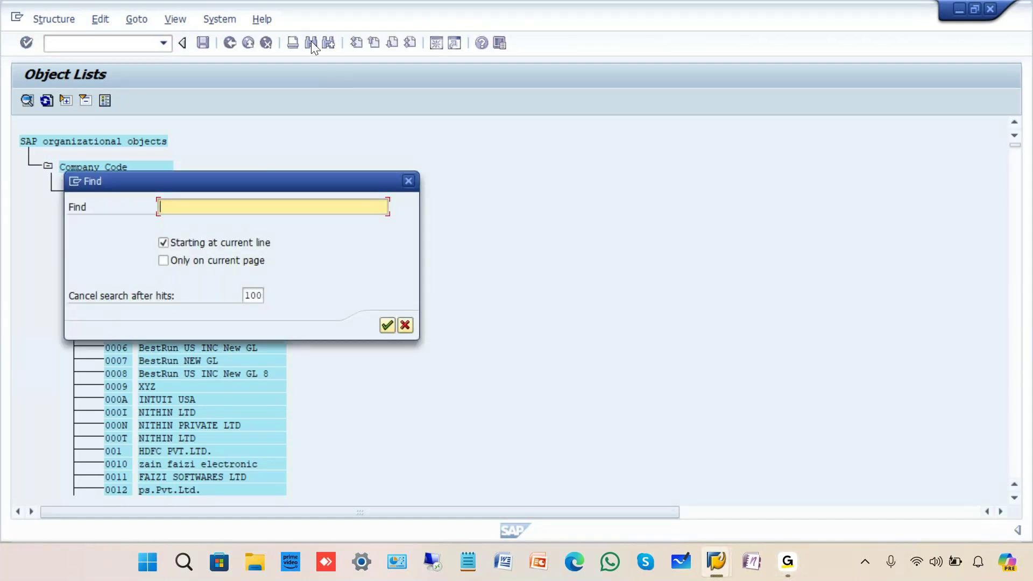
type("grasim")
key("Return")
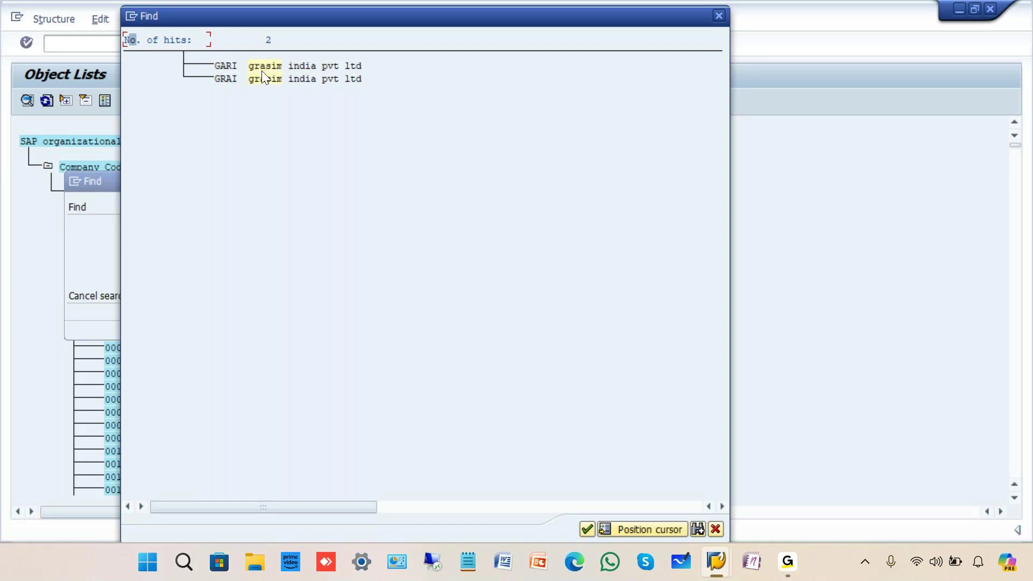
left_click(719, 15)
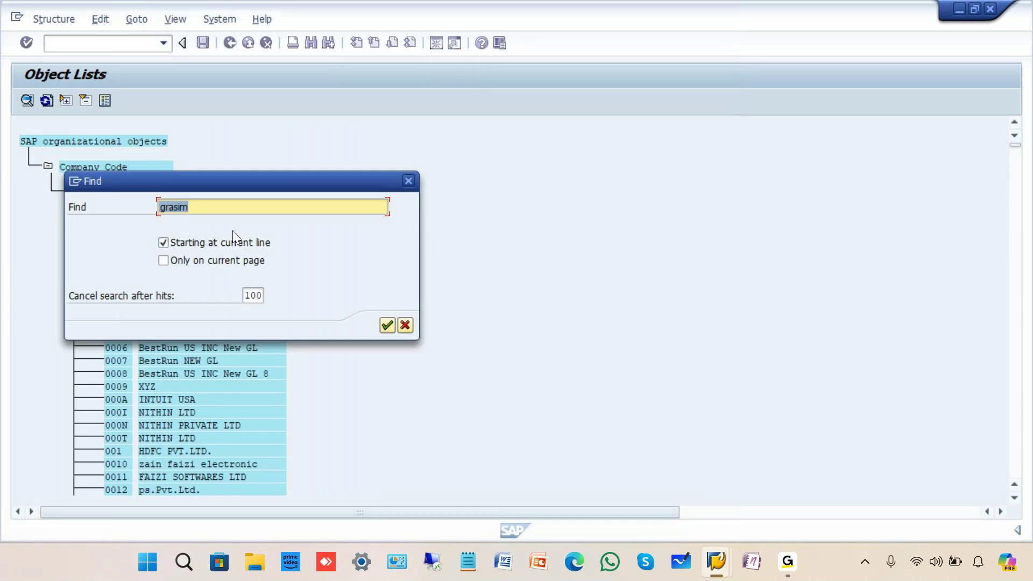
type("titan")
key("Return")
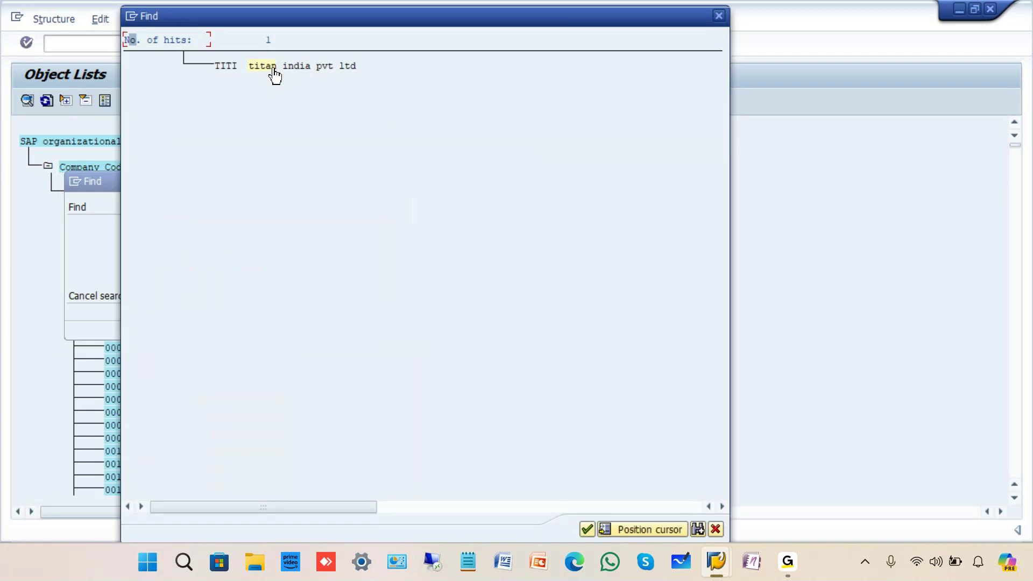
left_click(716, 529)
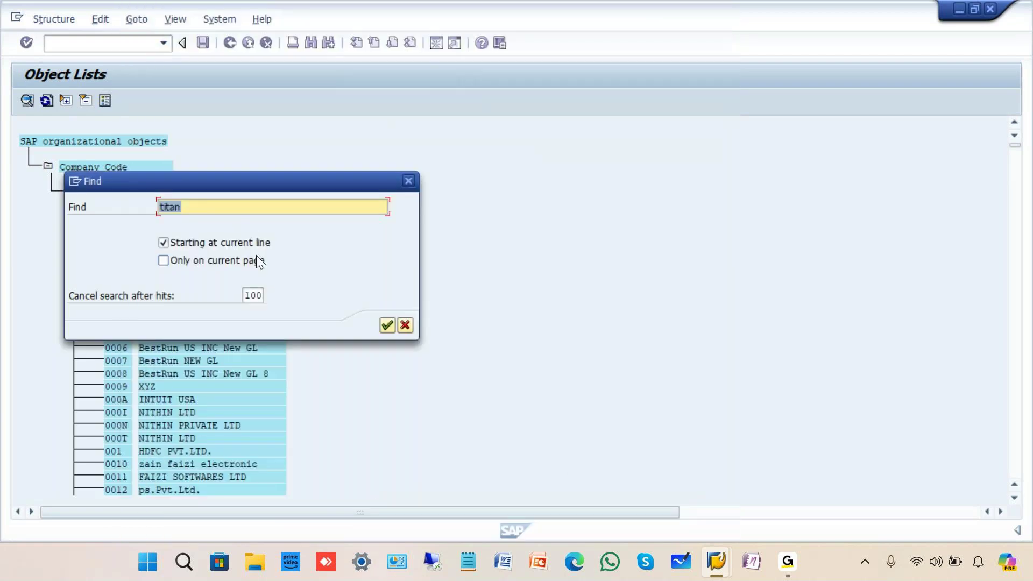
- Search the company code object list for panasonic and close the search
type("panasonic")
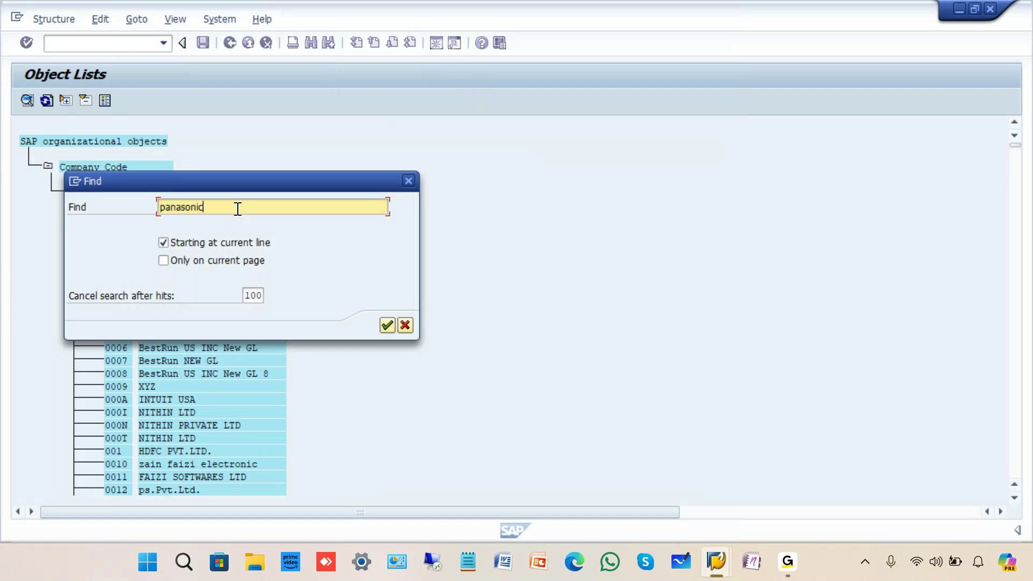
key("Return")
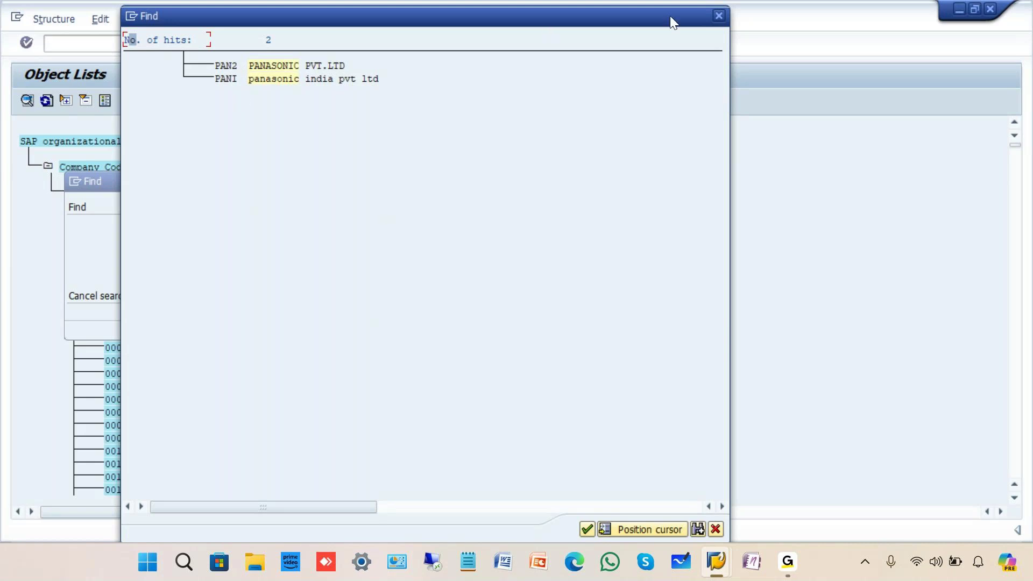
left_click(718, 16)
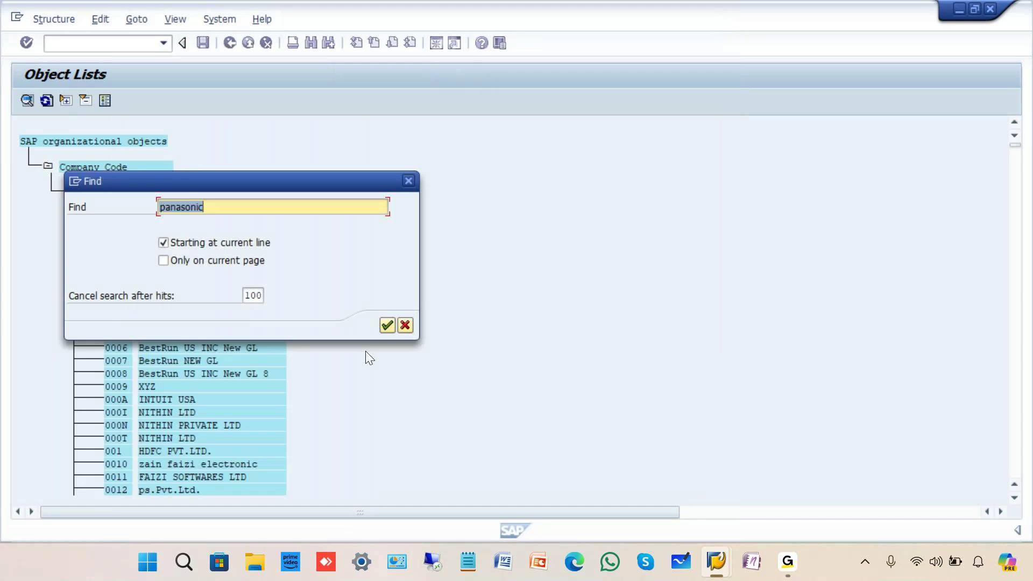
left_click(408, 325)
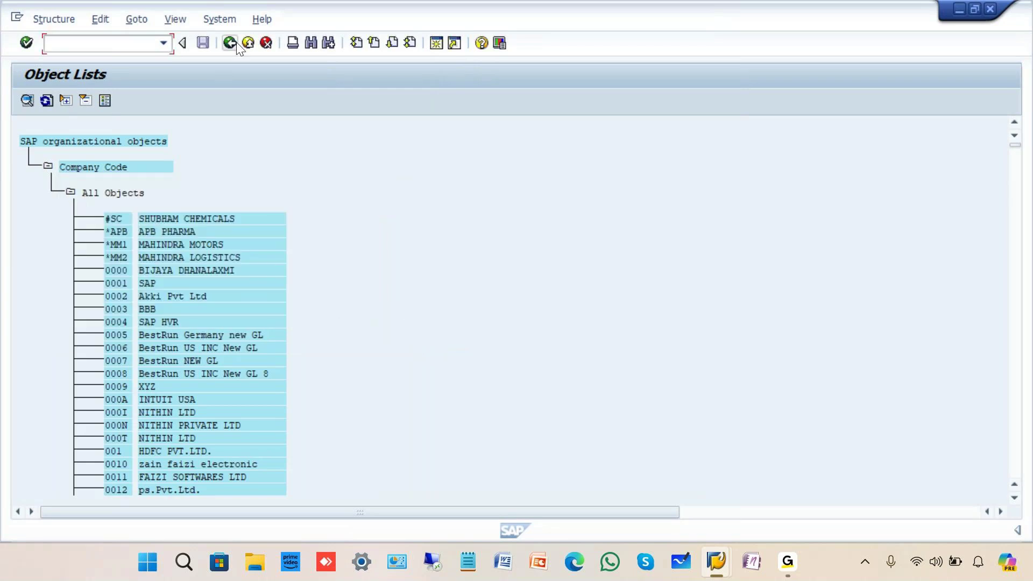
- Leave the company code list and its organizational object screens and return to SAP Easy Access
left_click(231, 45)
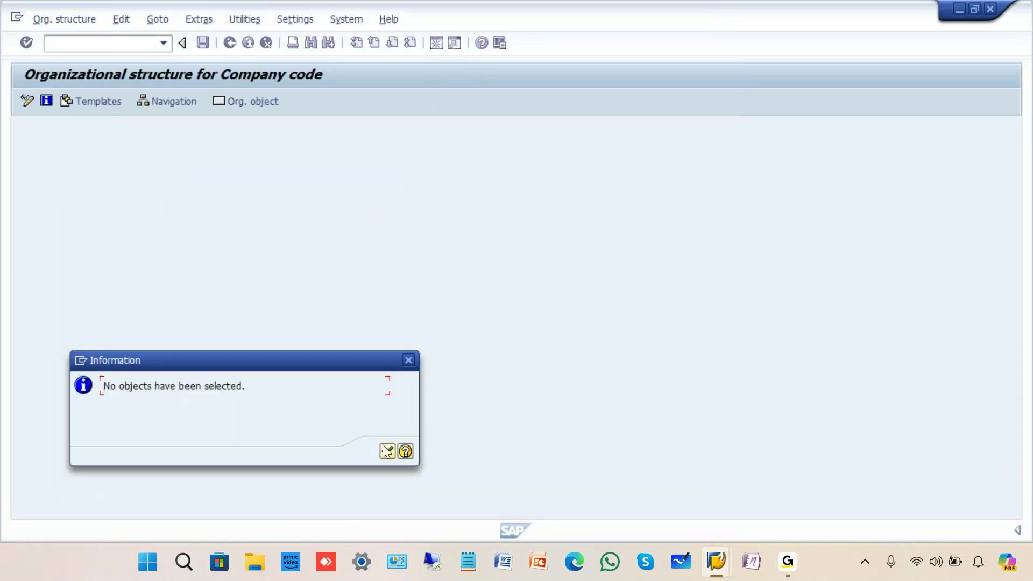
left_click(388, 451)
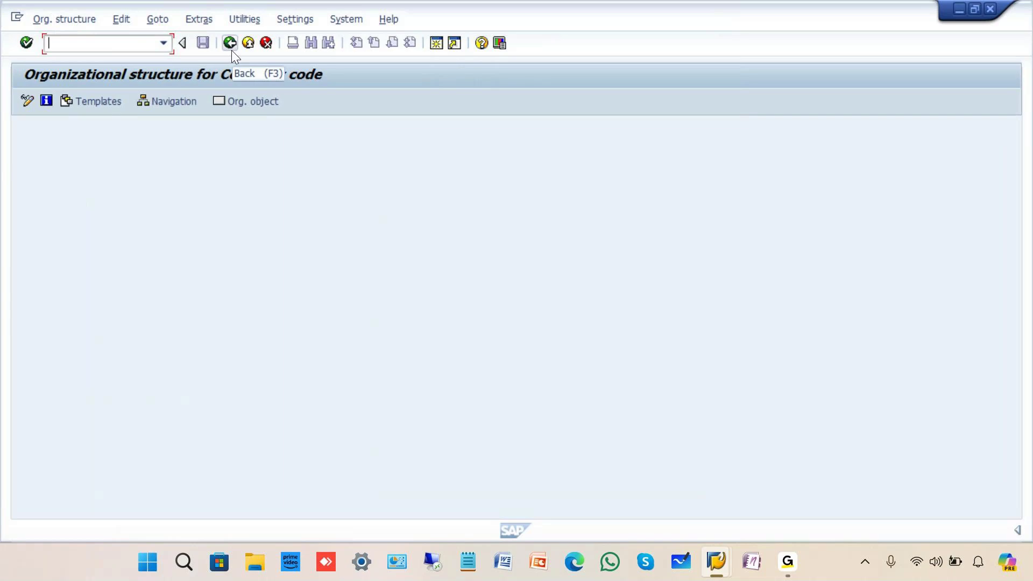
left_click(231, 50)
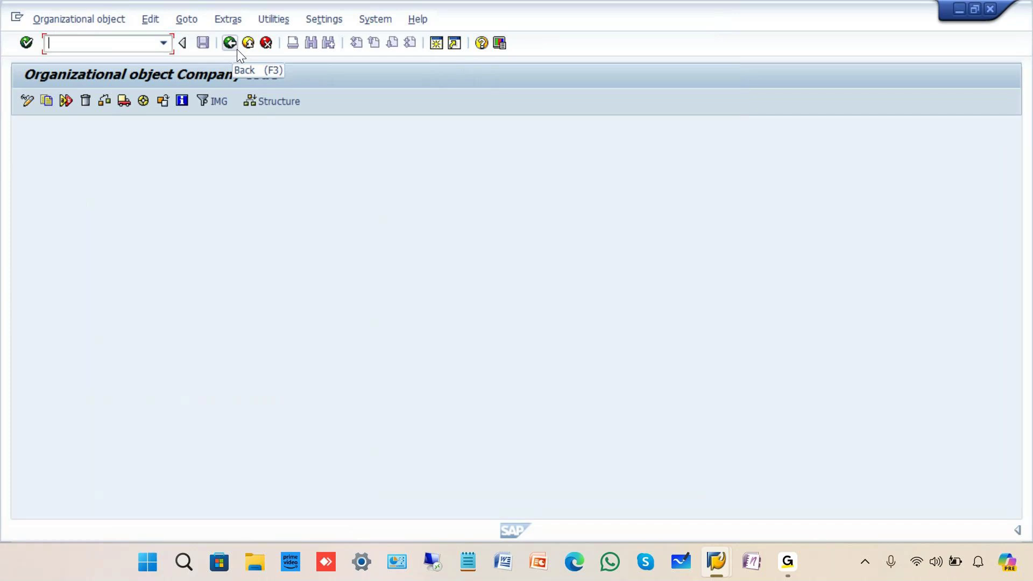
left_click(388, 115)
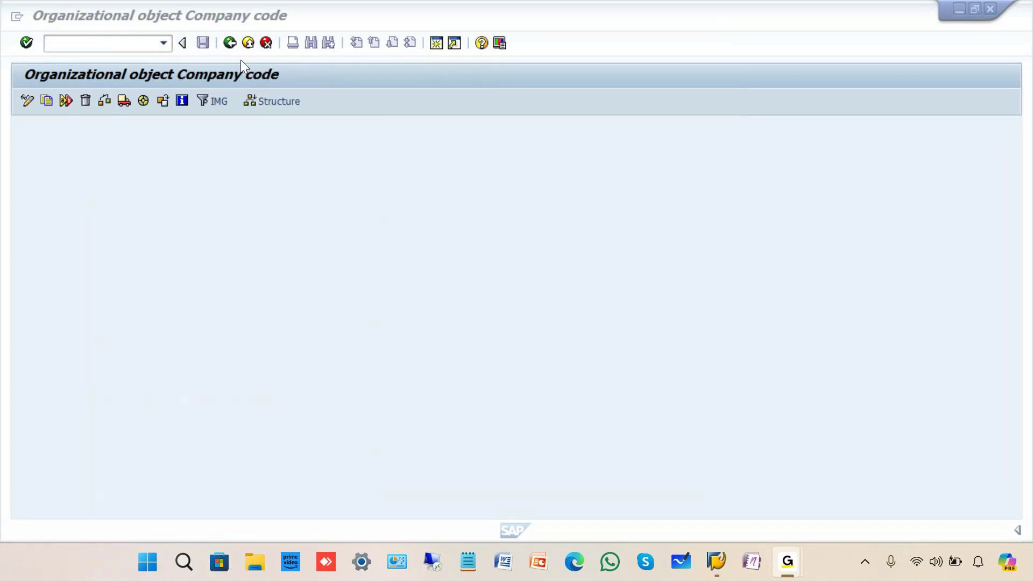
left_click(230, 43)
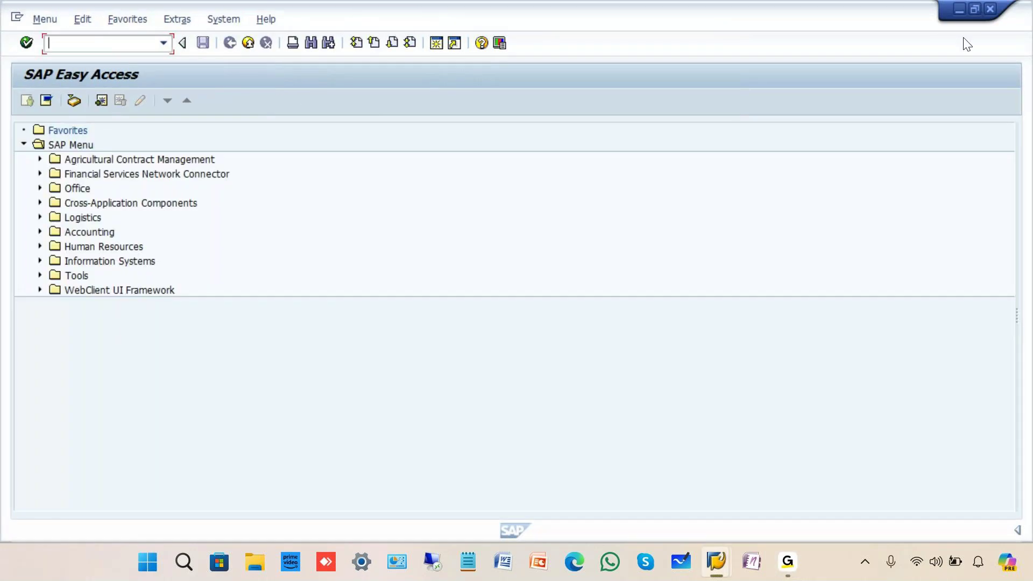
left_click(986, 8)
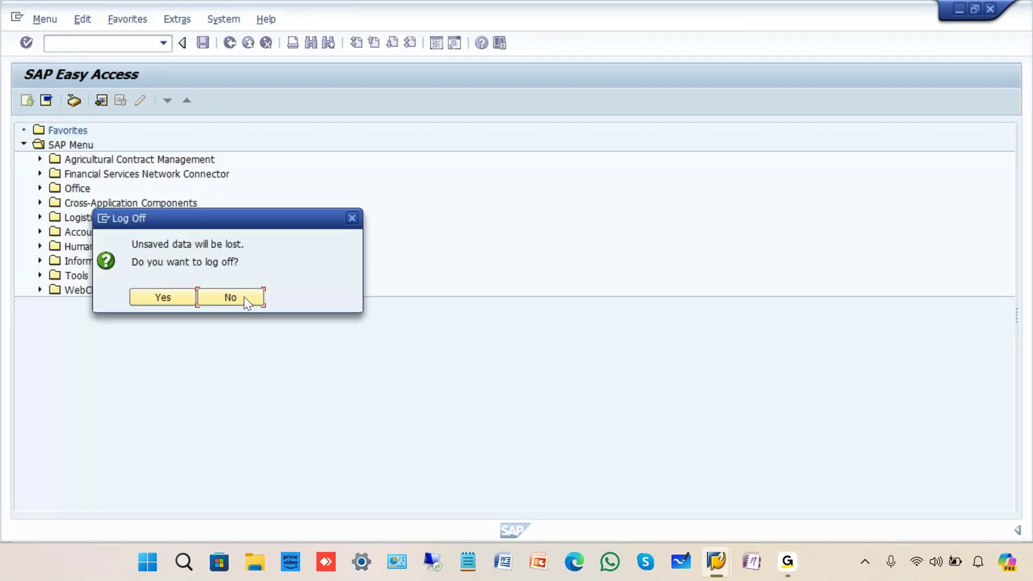
left_click(244, 296)
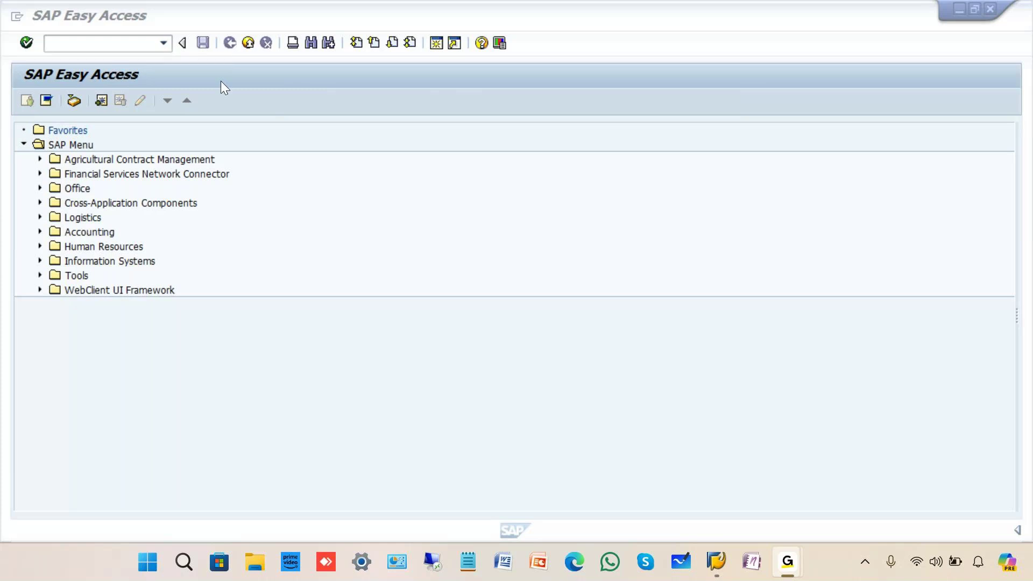
left_click(176, 369)
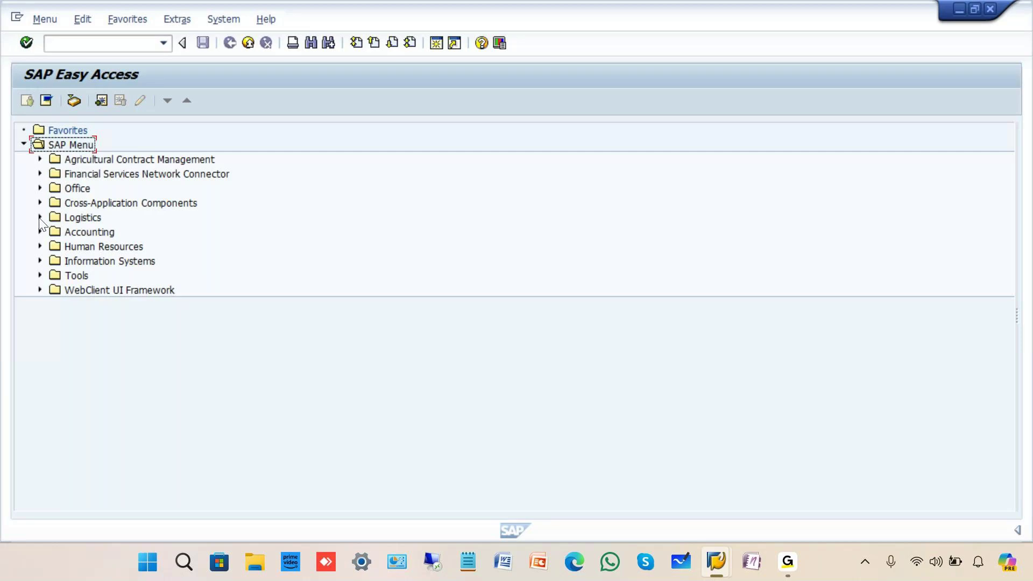
- Open the initial screen for creating a contract from SAP Easy Access
left_click(83, 44)
type("se11")
key("Return")
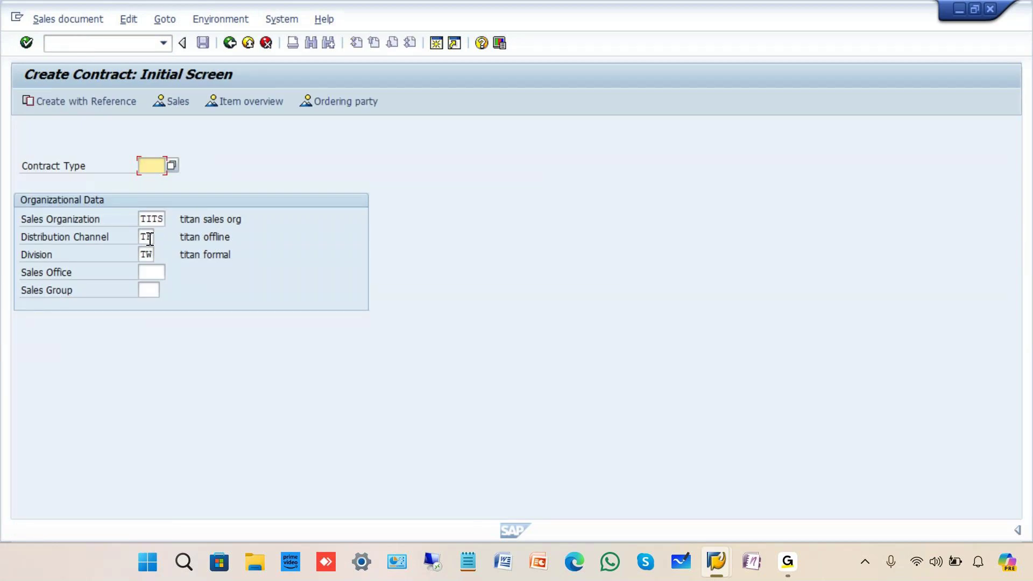
- Set the contract's sales organization to gras, its distribution channel to GF and its division to 2G
left_click_drag(143, 220, 179, 219)
type("gras")
key("Tab")
key("Delete")
key("Delete")
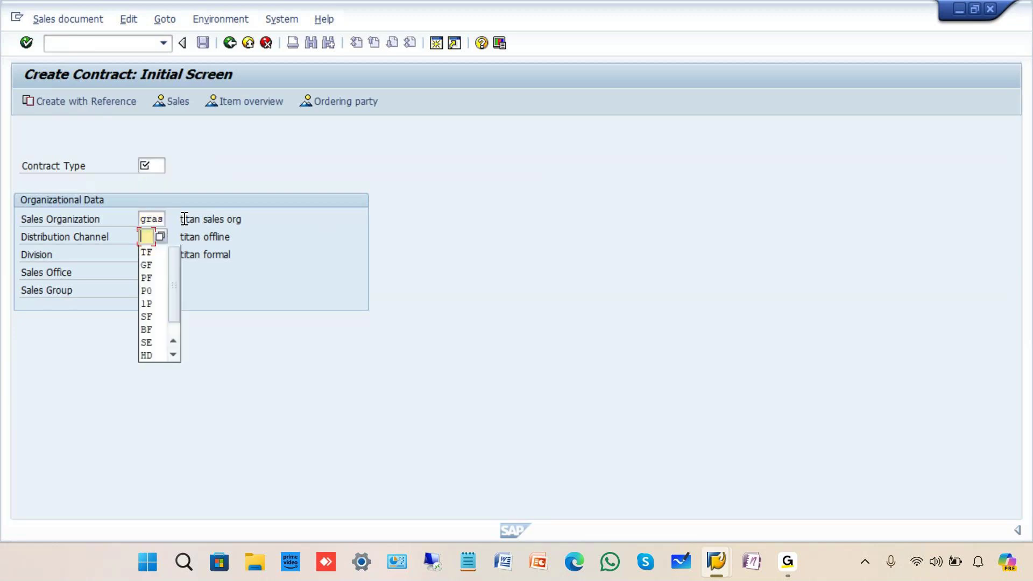
left_click(153, 265)
left_click(153, 255)
key("Delete")
key("Delete")
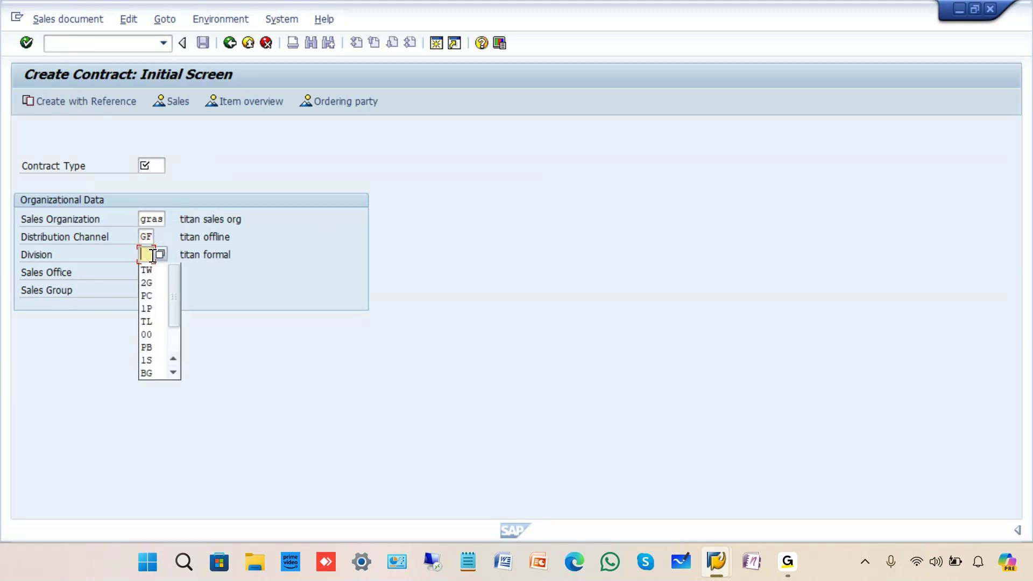
left_click(146, 283)
- Look up the available contract types and choose GRA7, grasim Quantity Cont, for the new contract
left_click(171, 164)
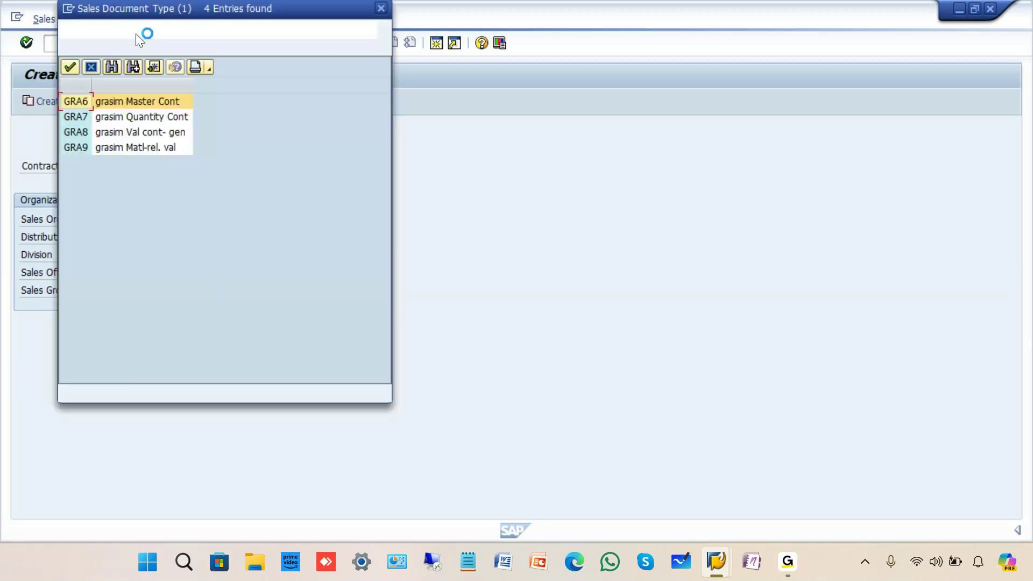
left_click_drag(128, 11, 374, 137)
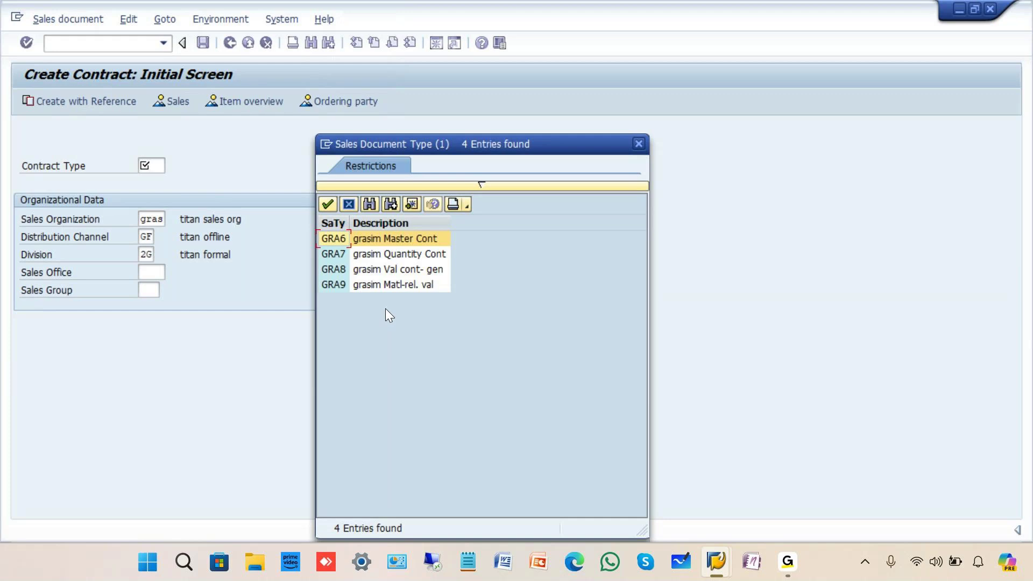
left_click(396, 285)
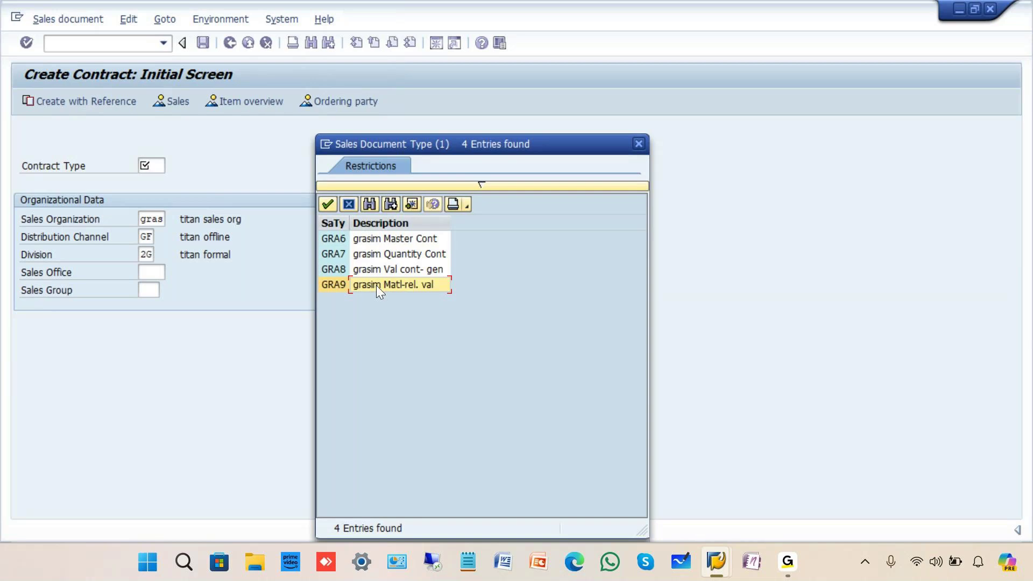
left_click(398, 253)
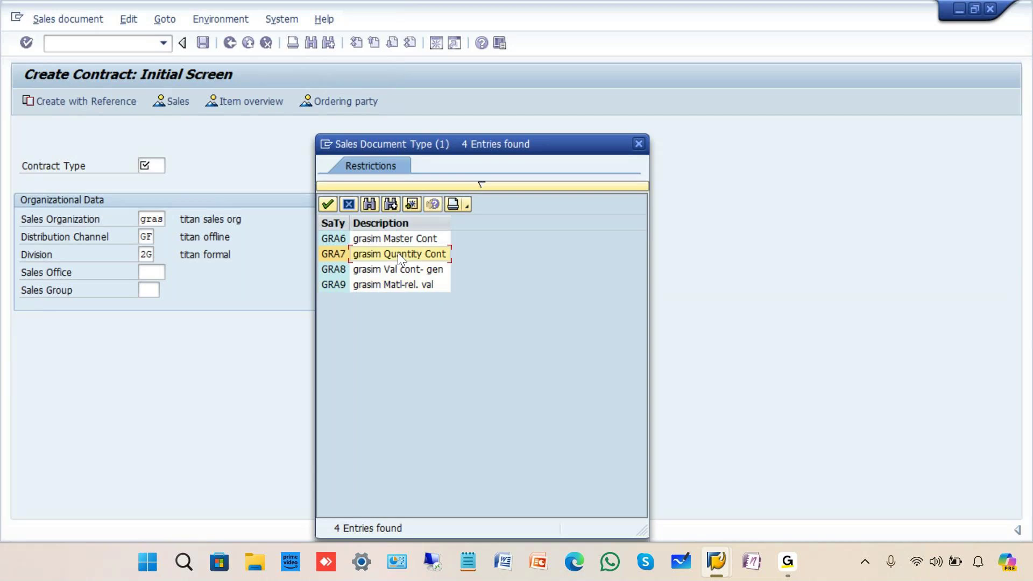
double_click(398, 253)
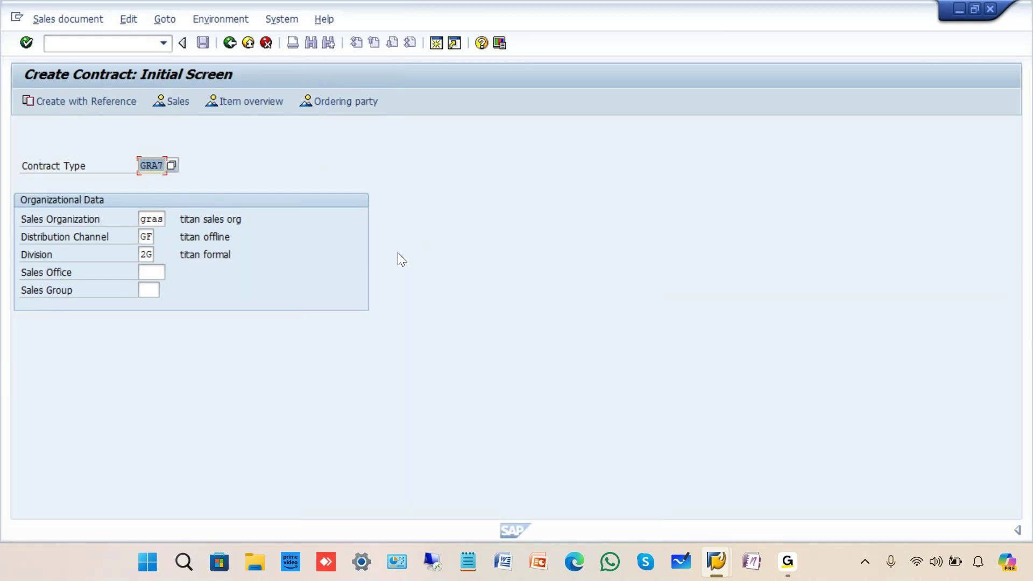
- Turn on the screen annotation pen and handwrite "100 Qty" in the empty area beside the contract data
key("ctrl+alt+g")
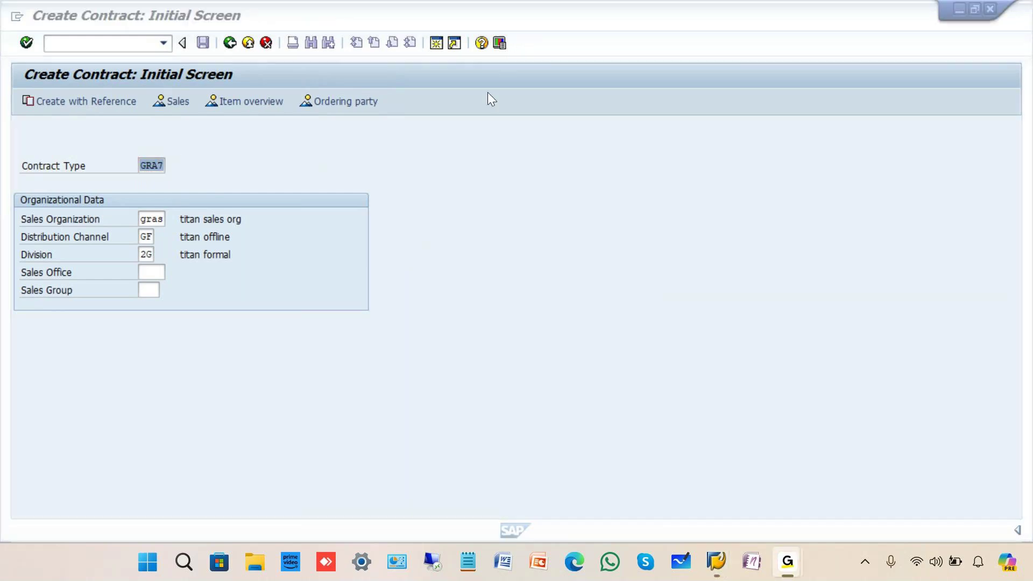
left_click_drag(448, 139, 448, 173)
mouse_move(479, 141)
left_mouse_down()
mouse_move(532, 146)
mouse_move(516, 187)
mouse_move(551, 206)
left_mouse_up()
mouse_move(562, 171)
left_mouse_down()
mouse_move(567, 200)
mouse_move(604, 202)
left_mouse_up()
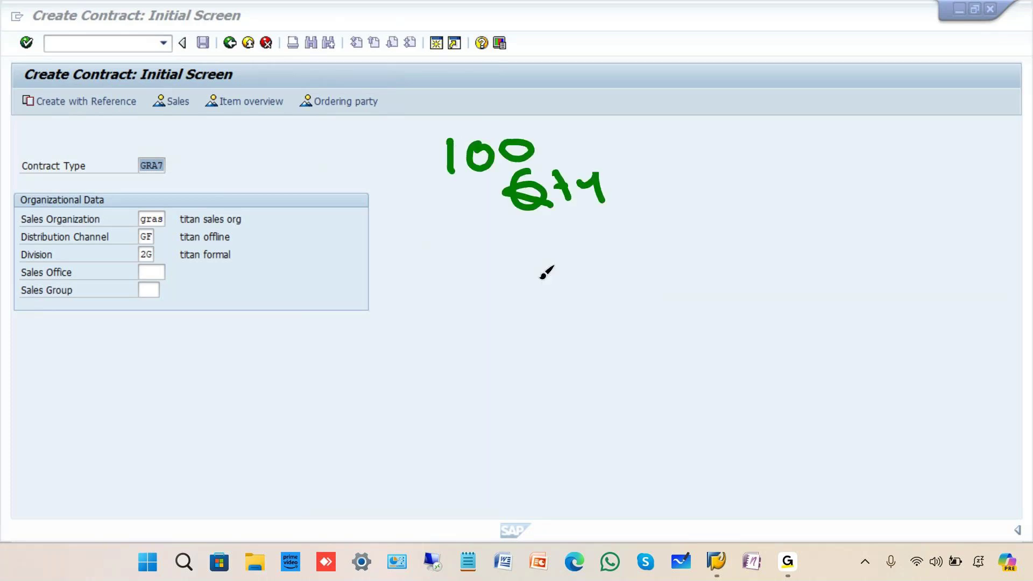
- Handwrite "Valid to 1 year" below the "100 Qty" note
mouse_move(475, 287)
left_mouse_down()
mouse_move(528, 281)
mouse_move(547, 259)
mouse_move(586, 277)
left_mouse_up()
mouse_move(591, 337)
left_mouse_down()
mouse_move(574, 316)
mouse_move(614, 307)
left_mouse_up()
mouse_move(661, 251)
left_mouse_down()
mouse_move(686, 288)
mouse_move(694, 263)
mouse_move(717, 295)
left_mouse_up()
left_click_drag(729, 246, 766, 236)
left_click_drag(774, 232, 784, 216)
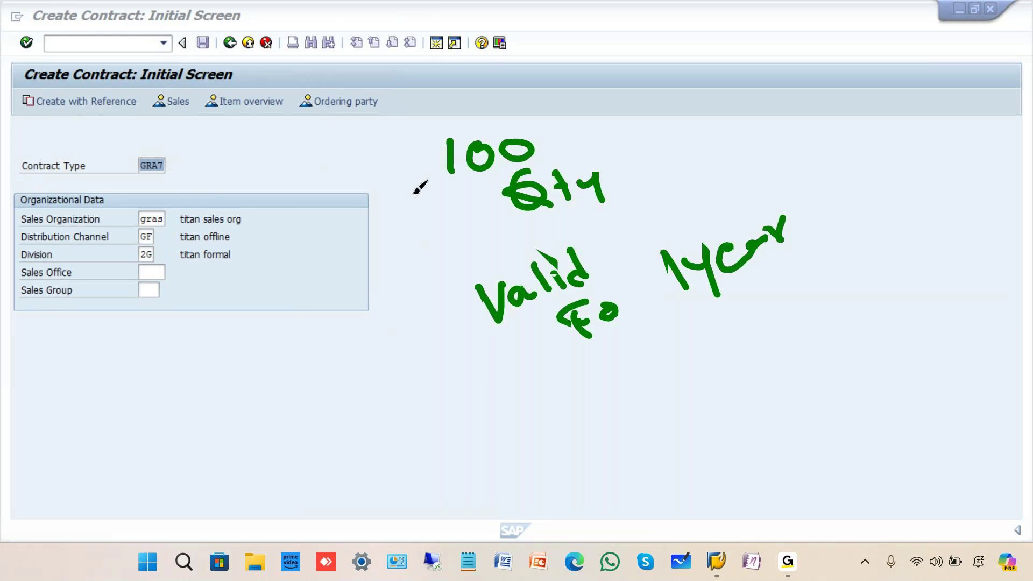
- Bracket the contract notes and draw an arrow down to a handwritten "OR" with the note "we will pull"
left_click_drag(391, 152, 466, 353)
left_click_drag(414, 325, 372, 360)
mouse_move(423, 336)
left_mouse_down()
mouse_move(385, 365)
mouse_move(404, 367)
left_mouse_up()
mouse_move(232, 442)
left_mouse_down()
mouse_move(258, 408)
mouse_move(284, 425)
left_mouse_up()
mouse_move(257, 467)
left_mouse_down()
mouse_move(297, 477)
mouse_move(429, 455)
mouse_move(501, 460)
left_mouse_up()
left_click_drag(502, 397, 528, 446)
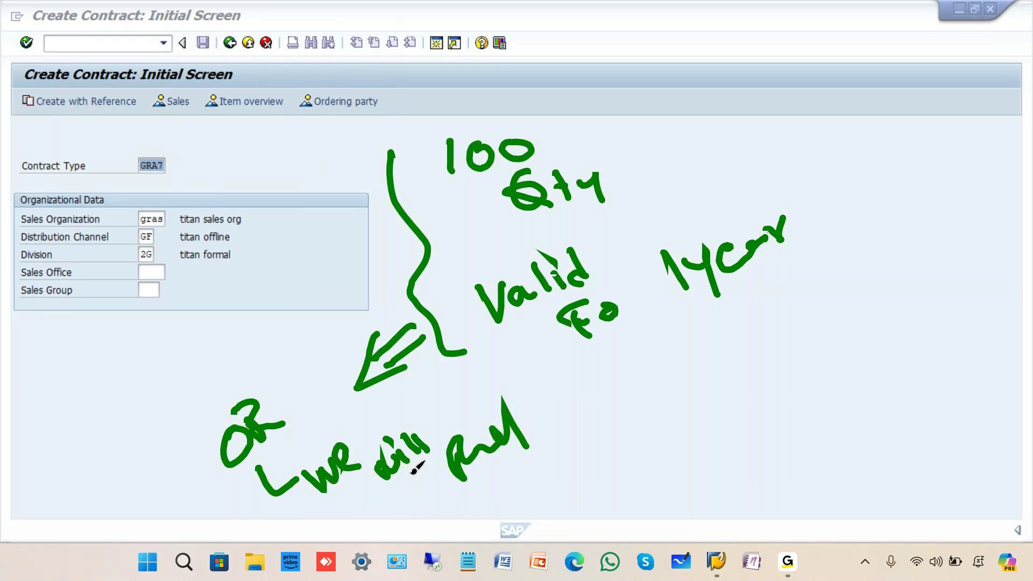
- Draw a curved arrow above the "1 year" note and handwrite "Qty" and "Release Qty" around its tip
mouse_move(861, 218)
left_mouse_down()
mouse_move(803, 135)
mouse_move(824, 188)
left_mouse_up()
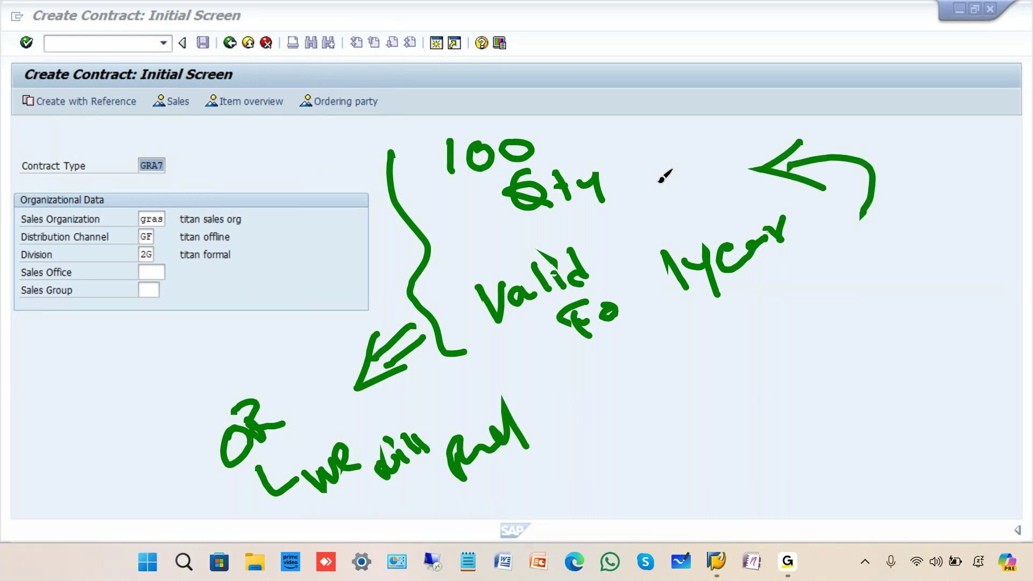
left_click_drag(667, 177, 672, 202)
left_click_drag(667, 199, 698, 180)
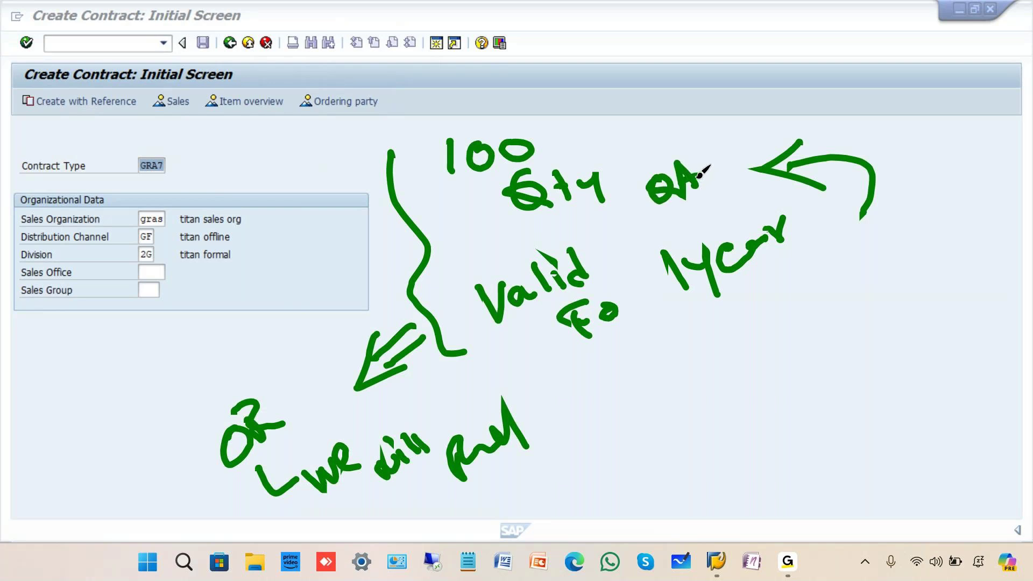
left_click_drag(694, 160, 701, 182)
left_click_drag(709, 156, 715, 203)
mouse_move(720, 162)
left_mouse_down()
mouse_move(750, 141)
mouse_move(753, 118)
mouse_move(774, 135)
mouse_move(791, 100)
mouse_move(812, 95)
mouse_move(902, 118)
mouse_move(927, 141)
left_mouse_up()
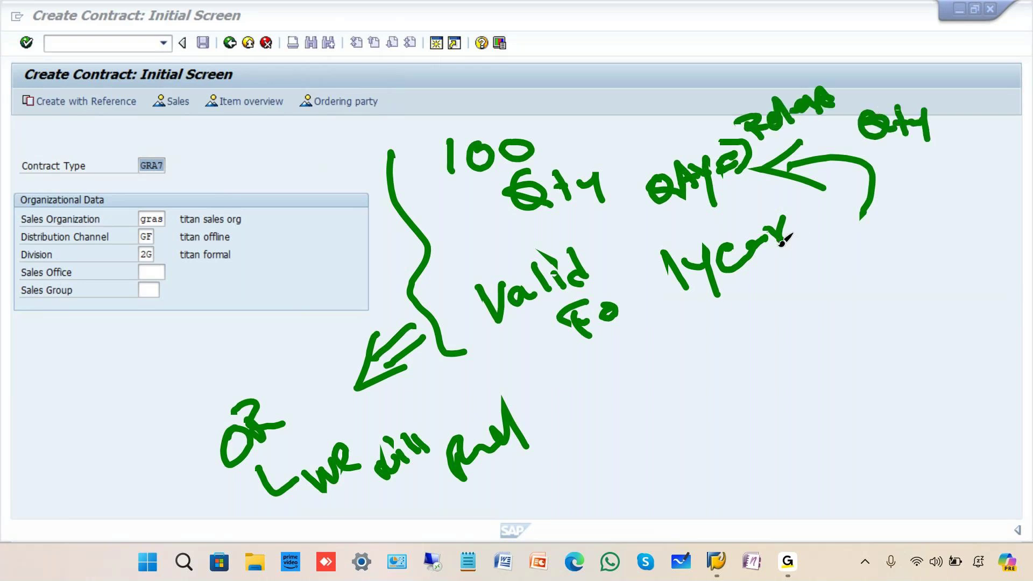
- Draw an arrow from the "we will pull" note and handwrite "Left out Qty" at its tip
left_click_drag(503, 479, 640, 456)
left_click_drag(605, 436, 624, 474)
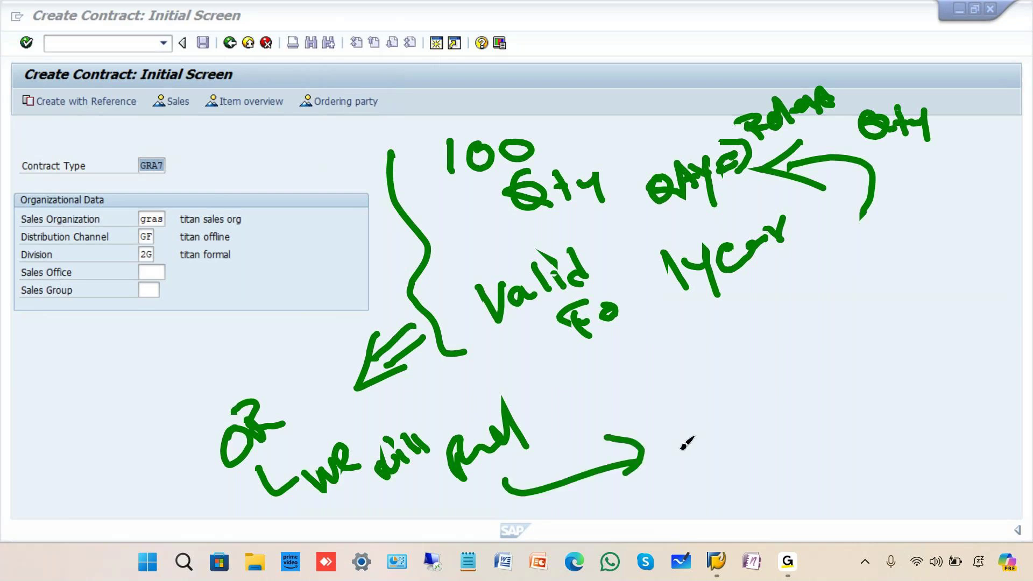
mouse_move(667, 401)
left_mouse_down()
mouse_move(666, 437)
mouse_move(718, 422)
mouse_move(715, 430)
mouse_move(786, 392)
mouse_move(795, 372)
mouse_move(834, 425)
left_mouse_up()
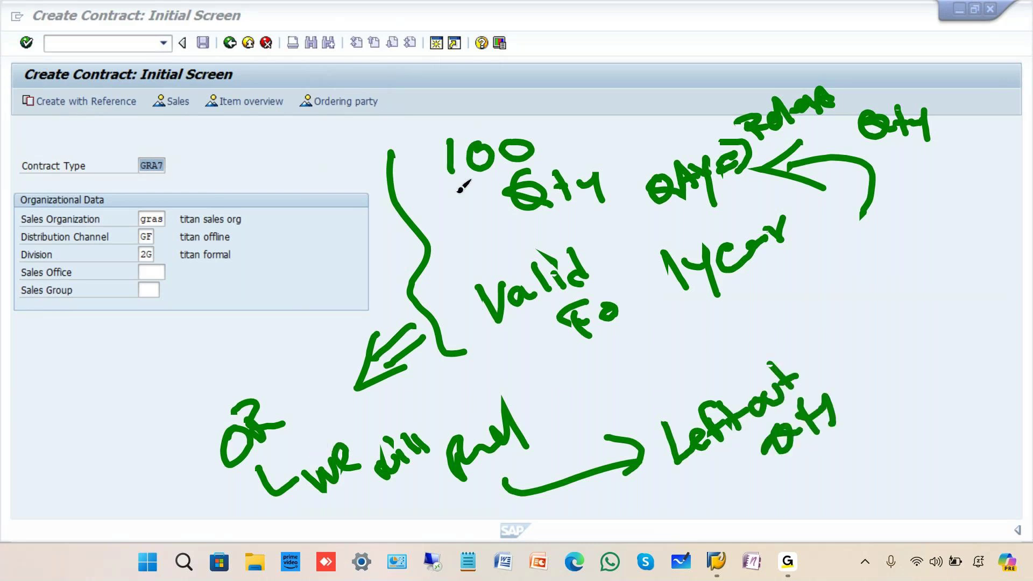
- Underline the handwritten "100 Qty", "1 year", "we will pull", "Release" and "Left out Qty" notes in green
left_click_drag(448, 197, 507, 167)
left_click_drag(511, 229, 549, 202)
left_click_drag(618, 345, 629, 335)
left_click_drag(712, 284, 617, 344)
left_click_drag(303, 510, 325, 490)
left_click_drag(390, 503, 419, 466)
left_click_drag(461, 484, 493, 461)
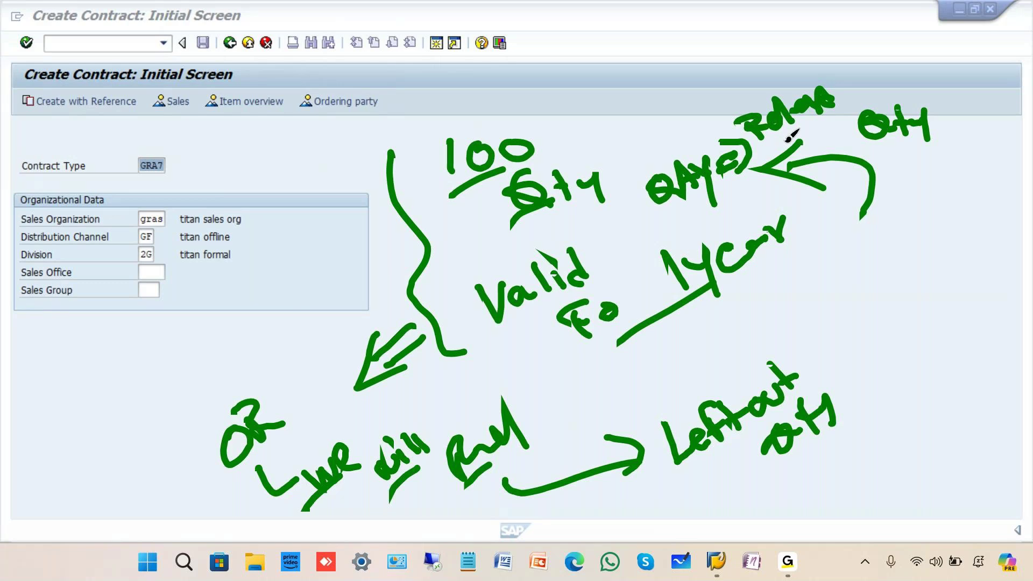
left_click_drag(769, 145, 812, 125)
left_click_drag(695, 473, 744, 431)
left_click_drag(772, 470, 816, 439)
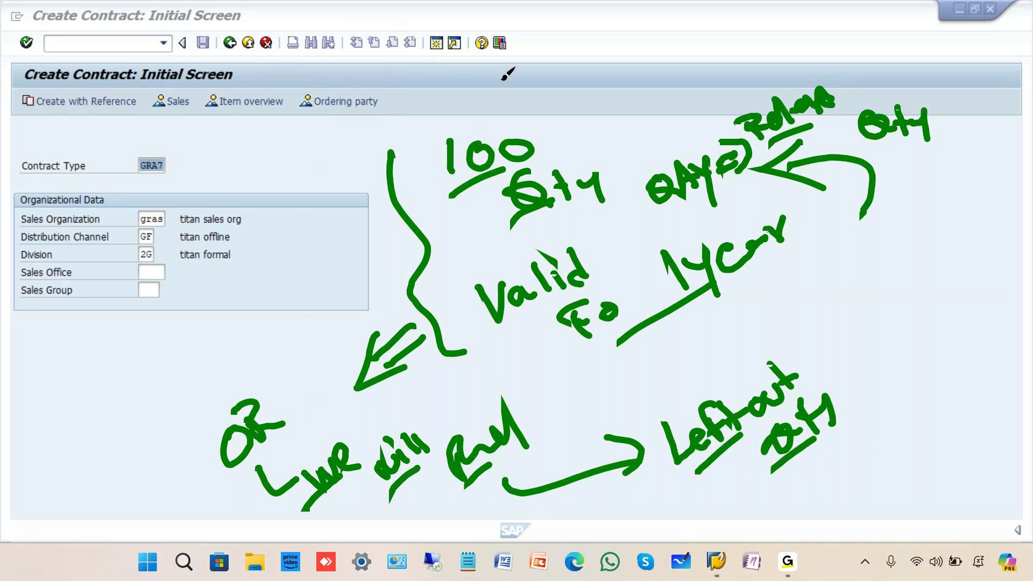
- Retrace the underlines of the key contract notes in blue, and close the screen annotation
left_click(525, 62)
left_click(357, 246)
left_click_drag(453, 204, 492, 175)
left_click_drag(514, 226, 564, 201)
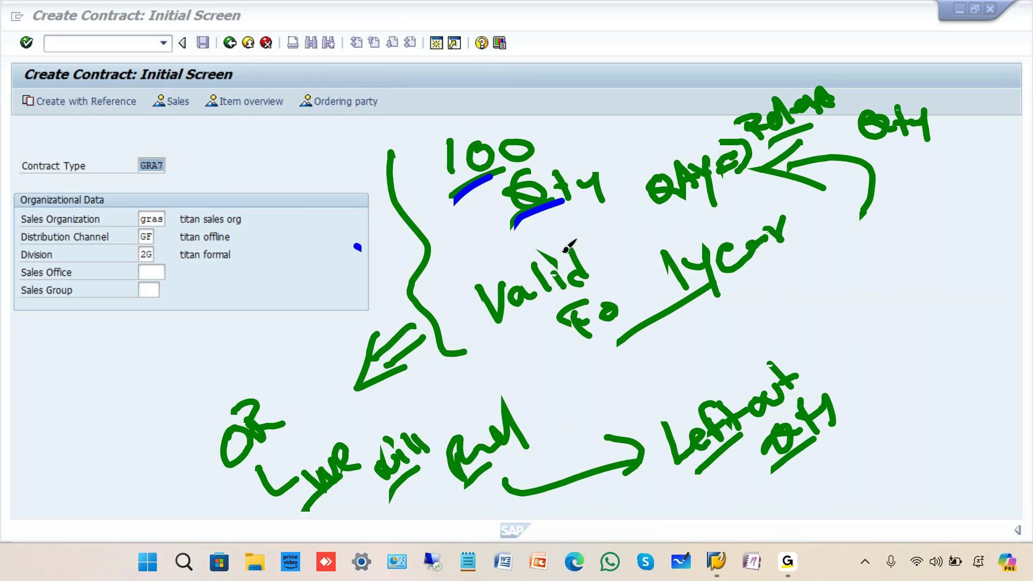
left_click_drag(530, 324, 563, 300)
left_click_drag(611, 348, 686, 301)
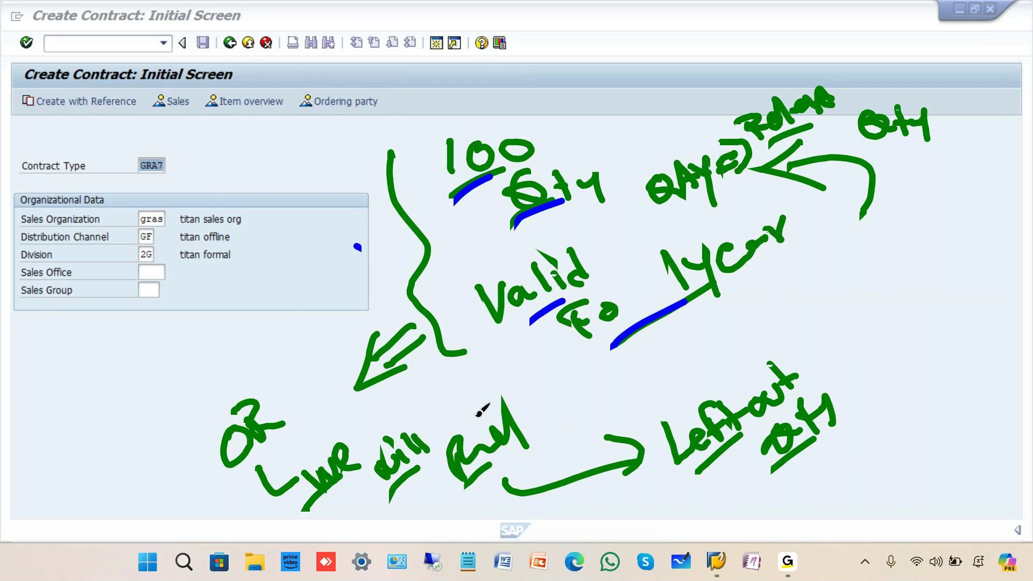
left_click_drag(258, 469, 295, 481)
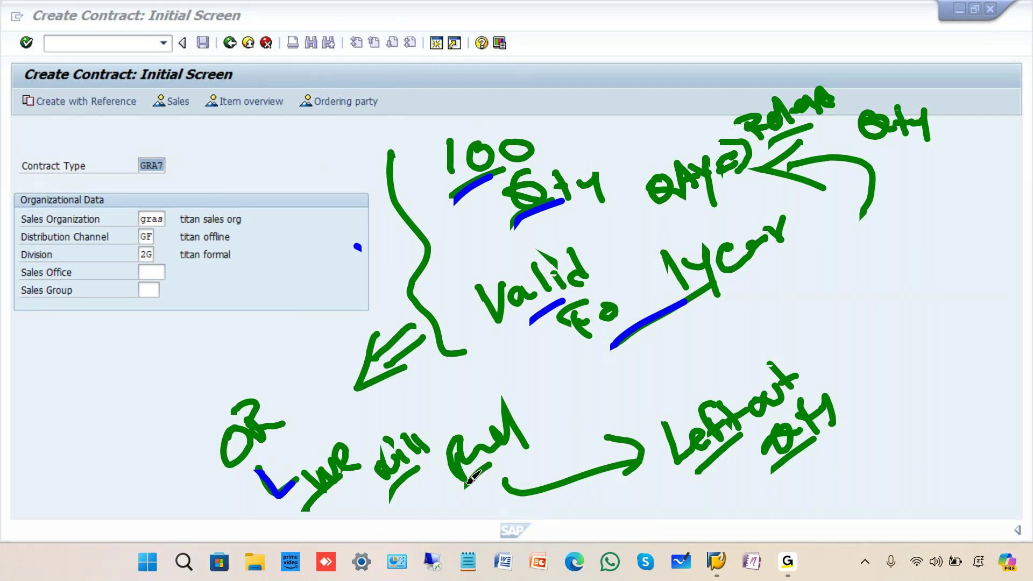
left_click_drag(475, 473, 490, 454)
left_click_drag(770, 143, 814, 124)
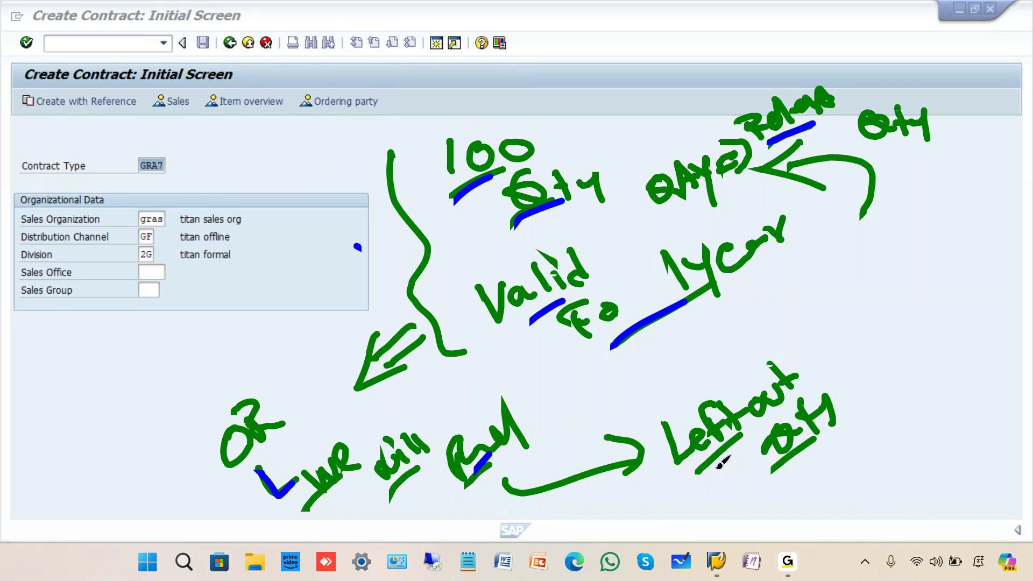
left_click_drag(697, 471, 733, 433)
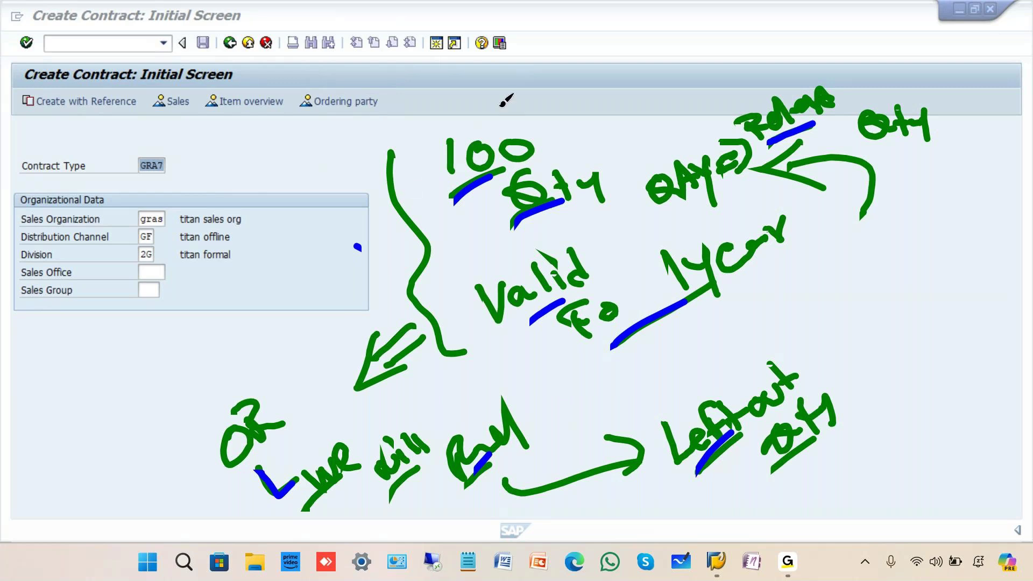
key("Escape")
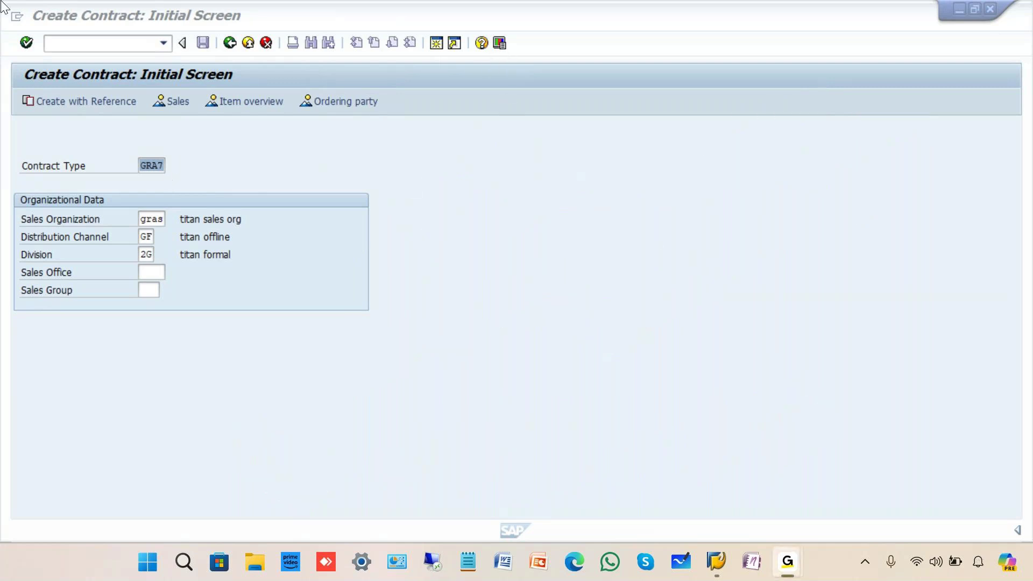
- Open the GRA7 contract entry and fill in the sold-to customer number, material grasim-100 and target quantity 100
left_click(24, 45)
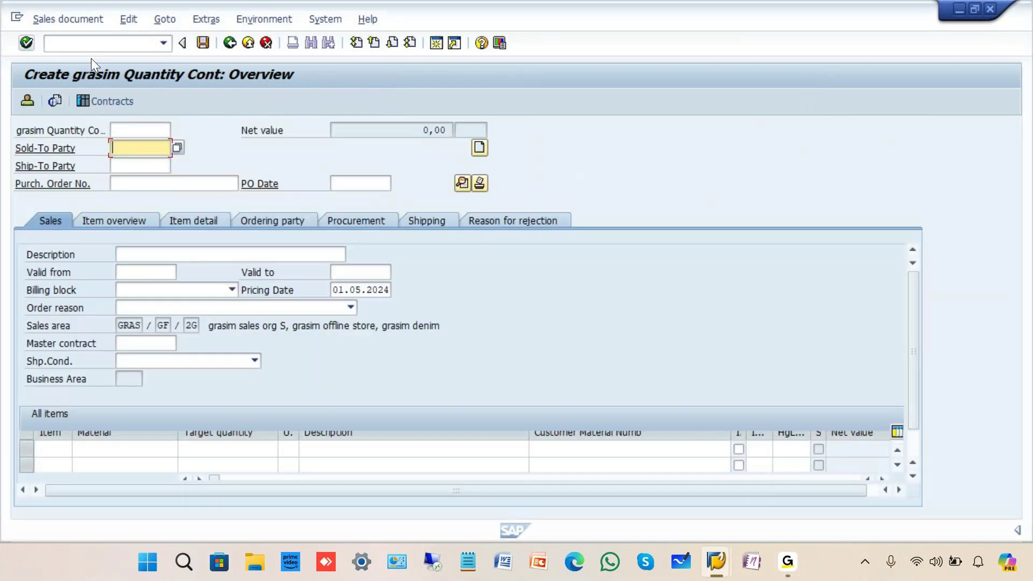
left_click(134, 163)
left_click(100, 449)
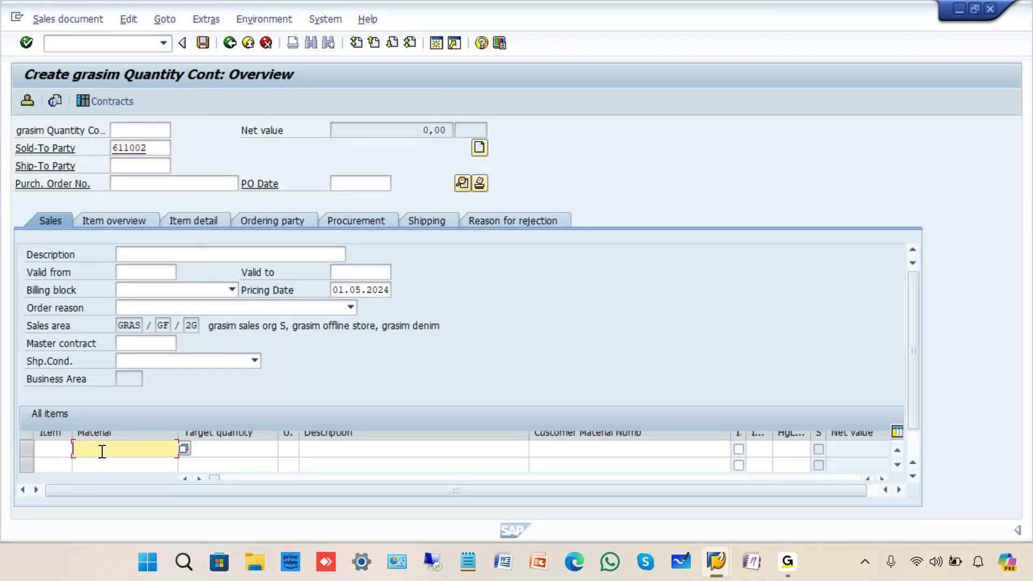
left_click(115, 340)
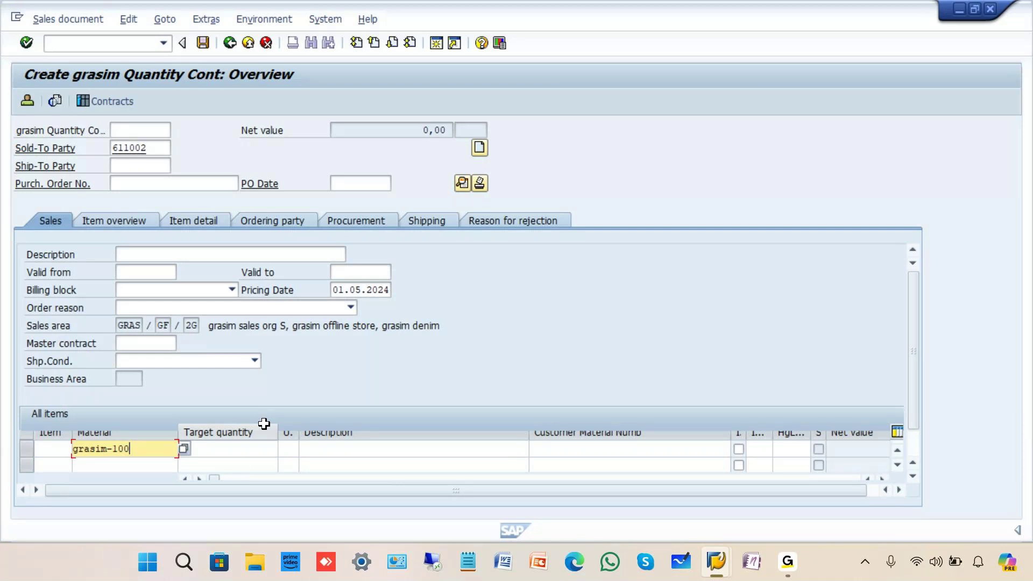
left_click(248, 448)
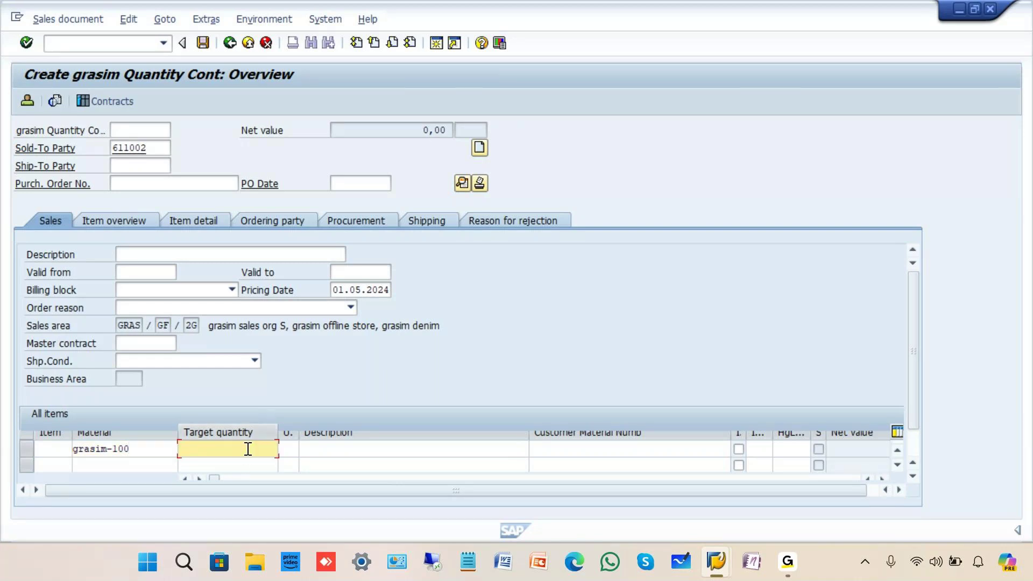
type("100")
key("Return")
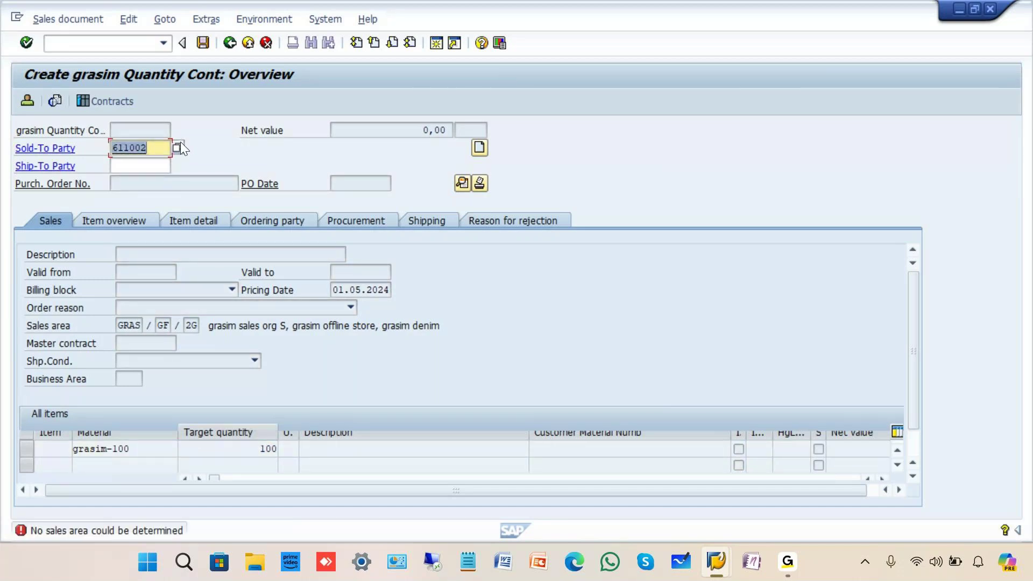
- Replace the sold-to party with the customer found by searching account group gra1, and submit the entry
key("Return")
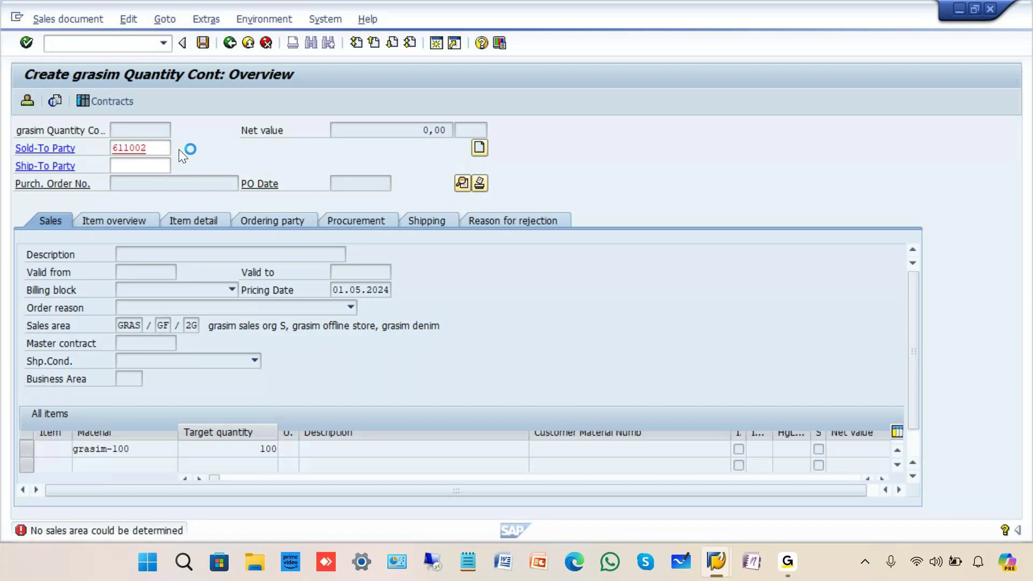
type("gra1")
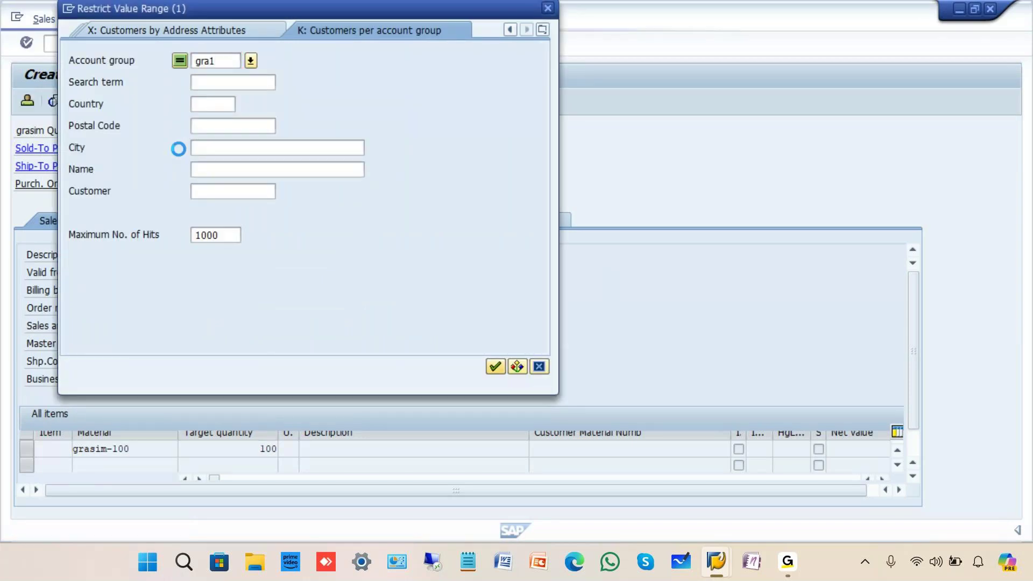
key("Return")
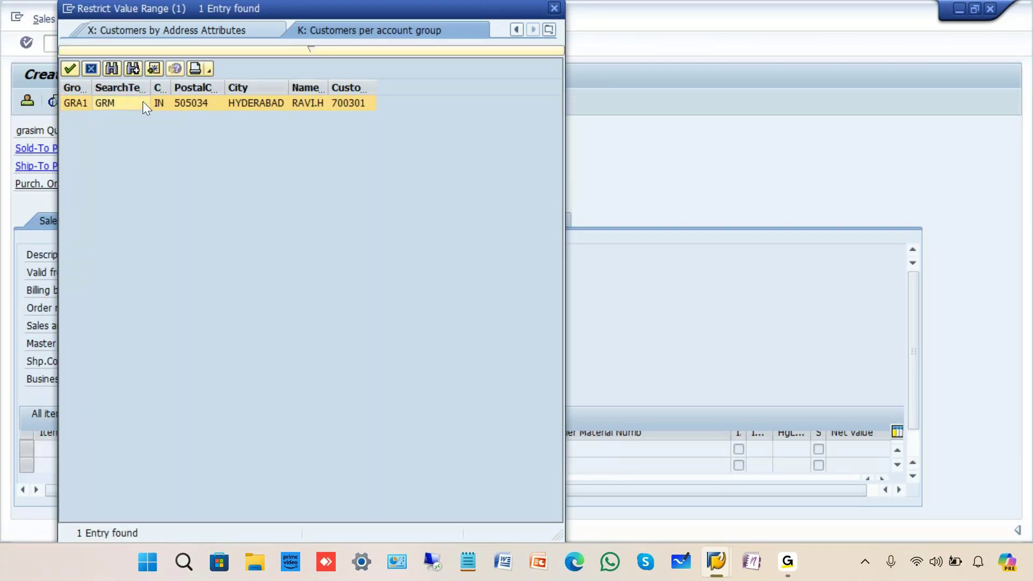
double_click(189, 102)
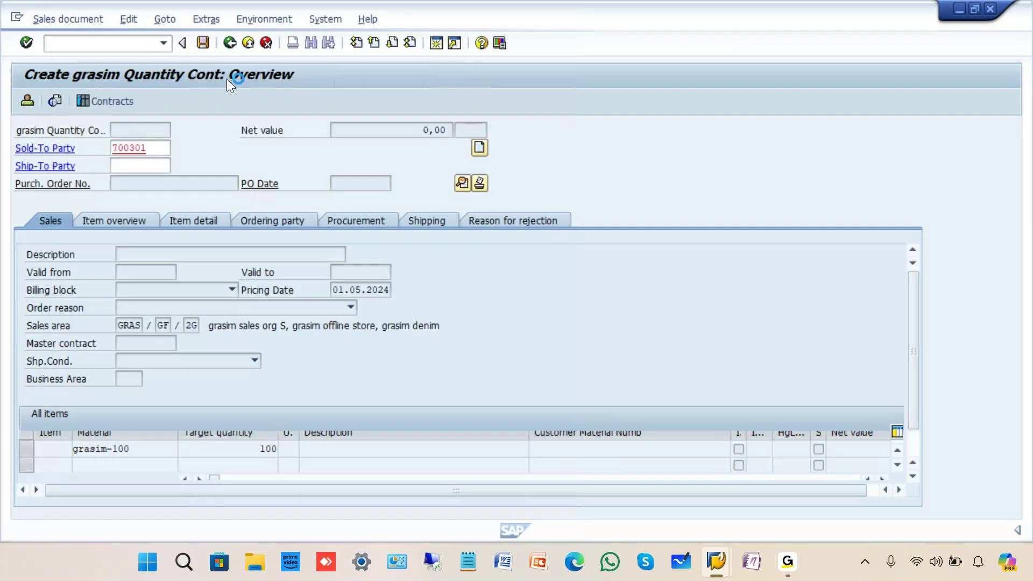
key("Return")
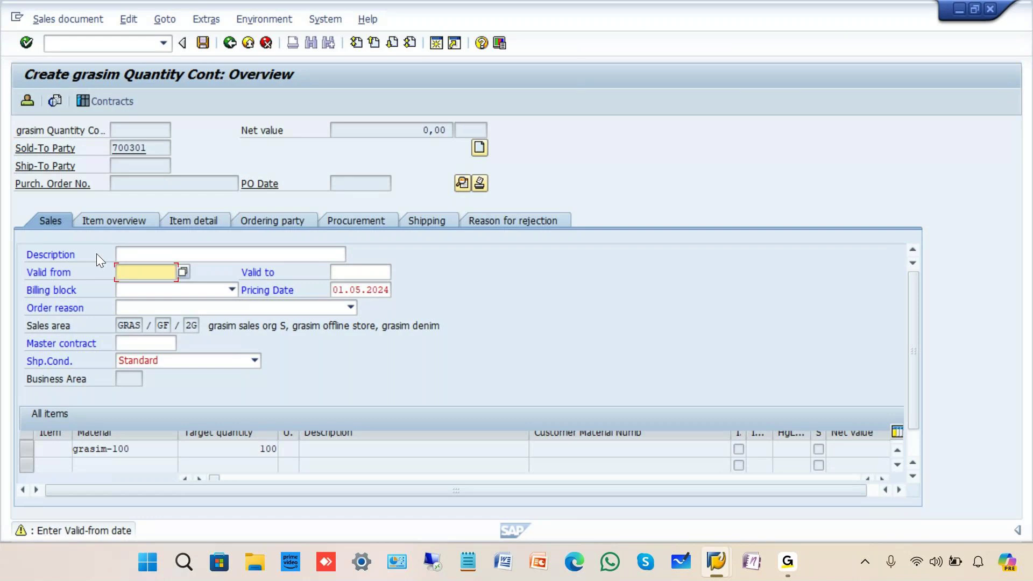
- Set the contract validity from 01.05.2024 to 30.04.2025
left_click(183, 271)
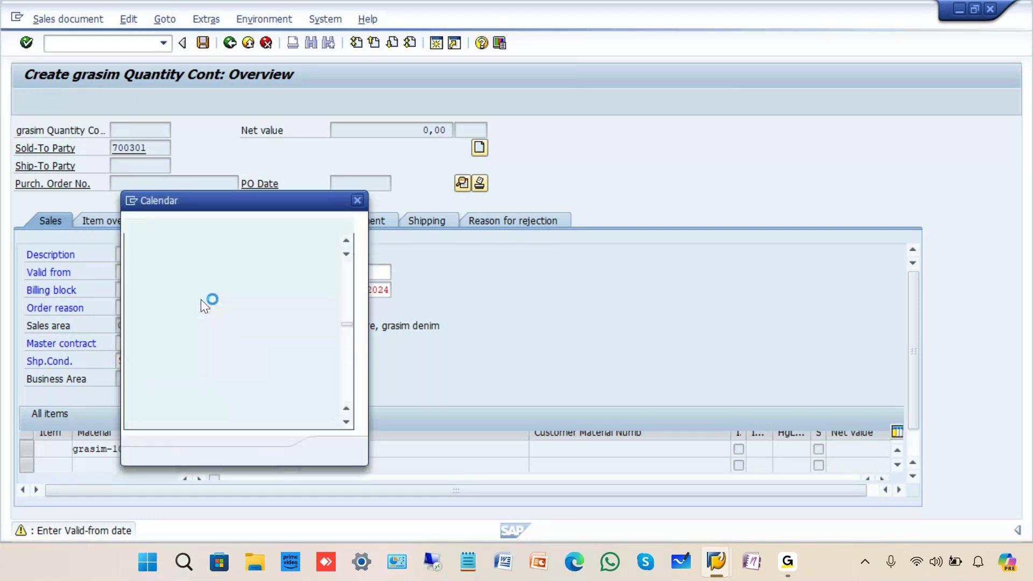
double_click(230, 337)
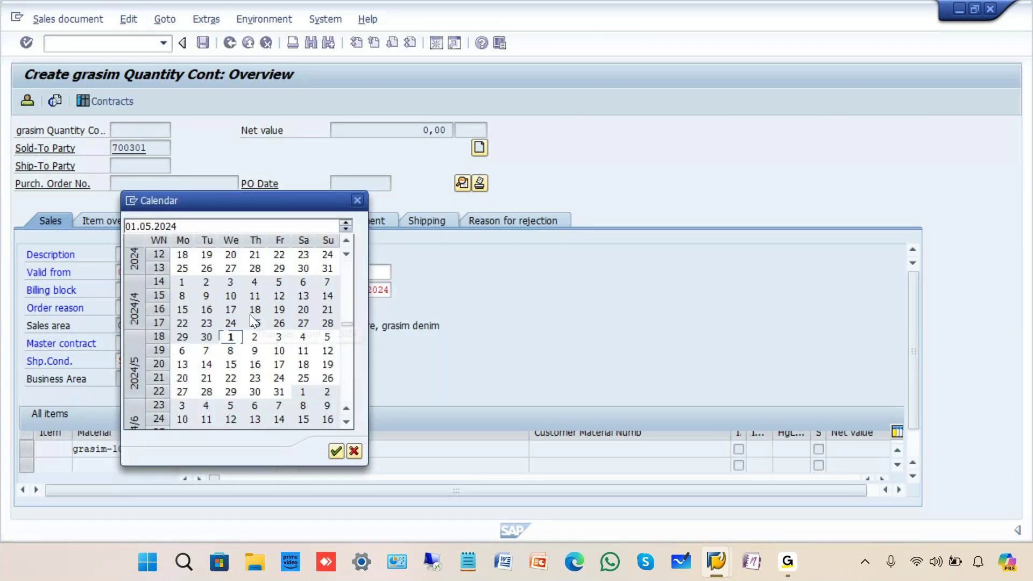
double_click(206, 337)
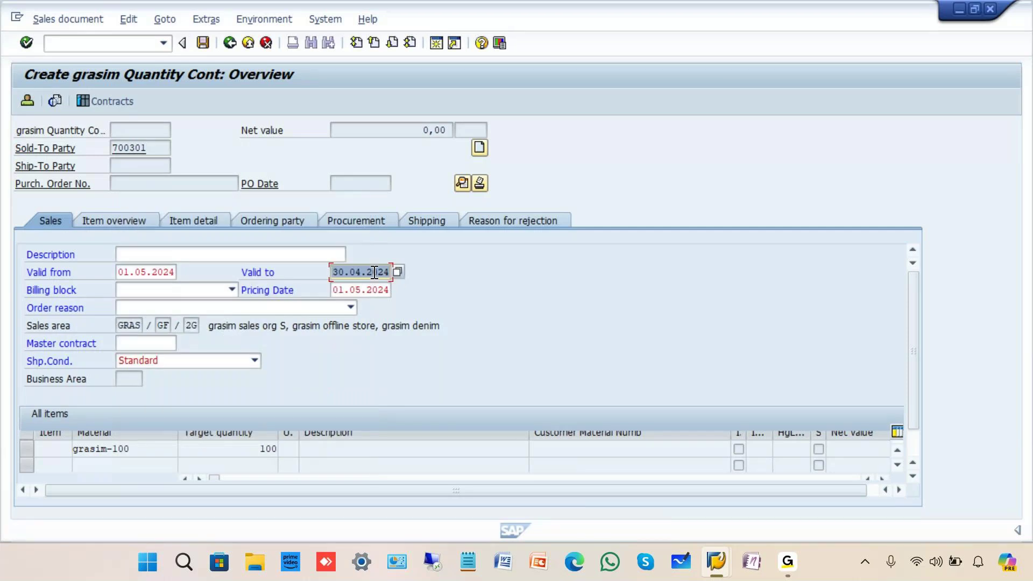
key("BackSpace")
type("5")
key("Return")
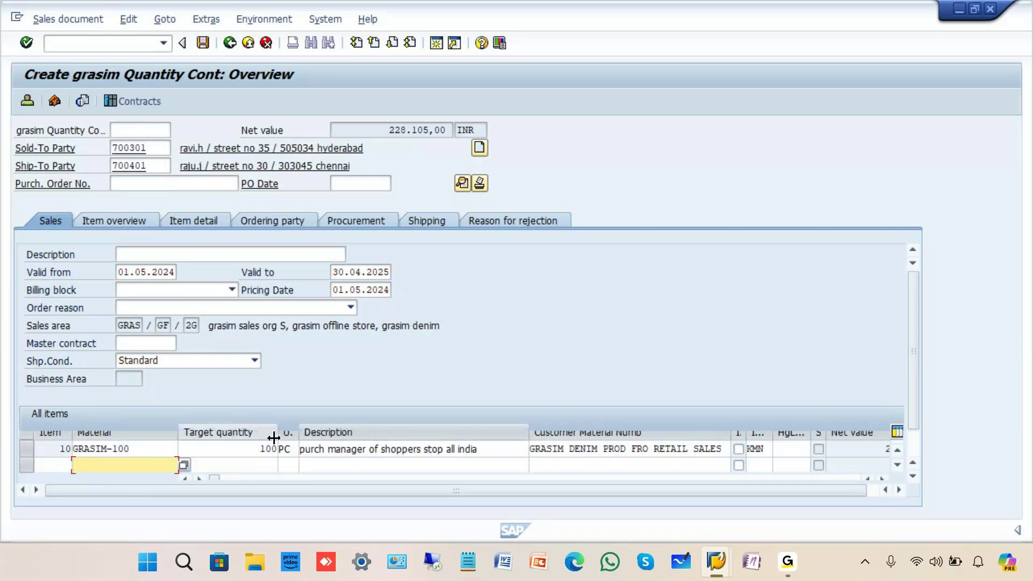
- Examine the contract item's target quantity, item category and order quantity, as well as the contract's net value
left_click(243, 449)
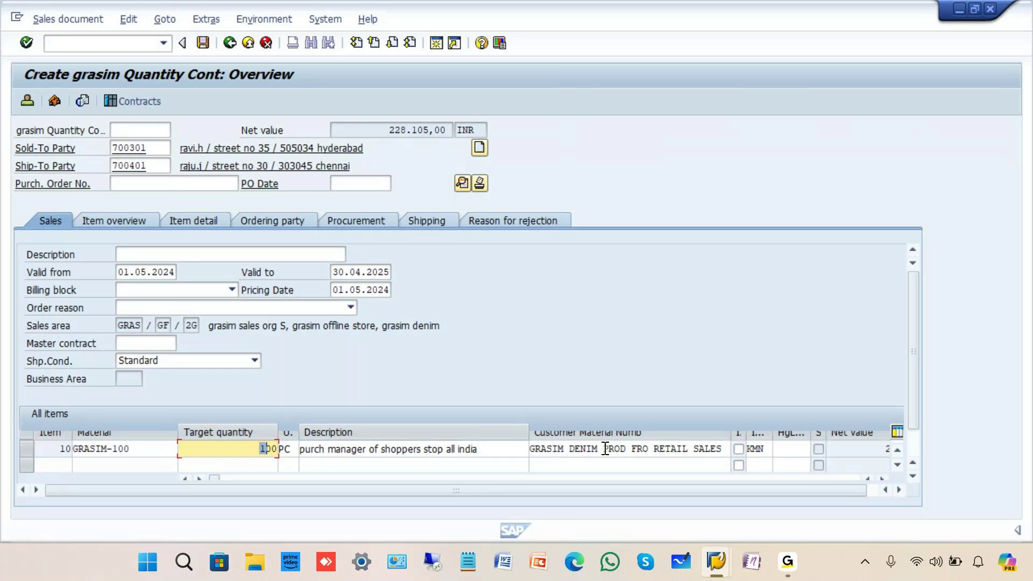
left_click(761, 448)
left_click_drag(761, 448, 750, 449)
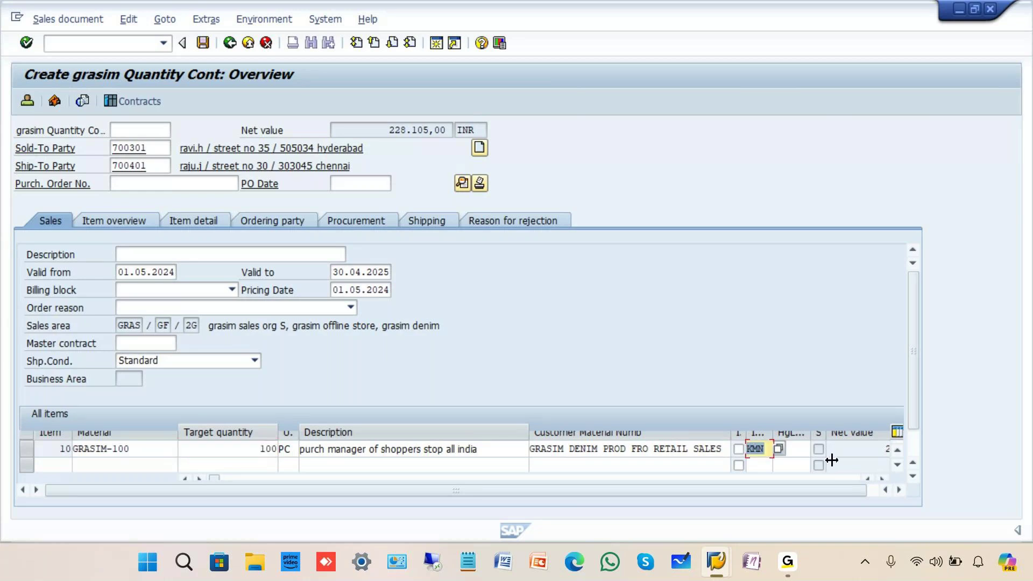
left_click(882, 479)
left_click(882, 480)
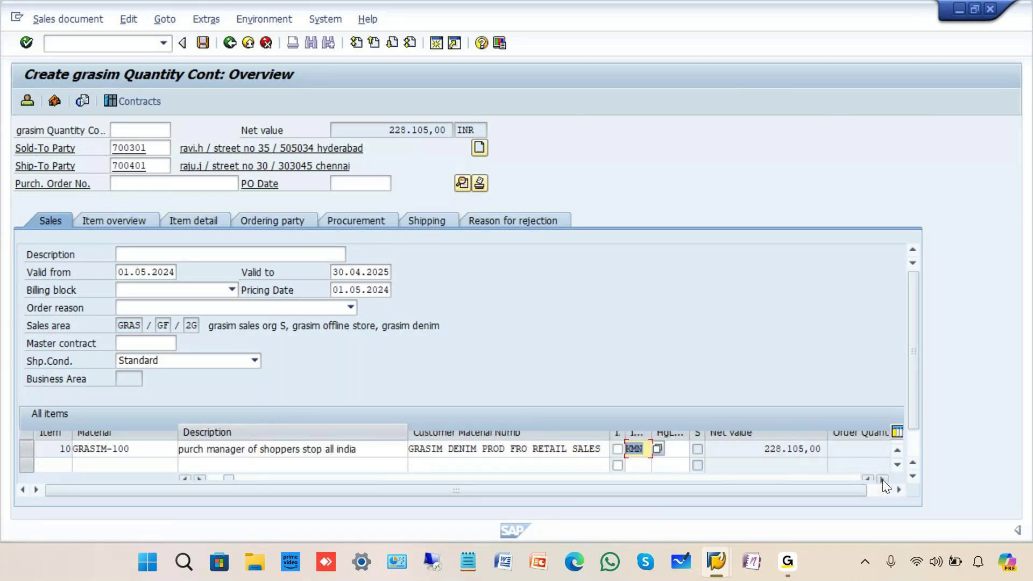
left_click(882, 480)
left_click(882, 479)
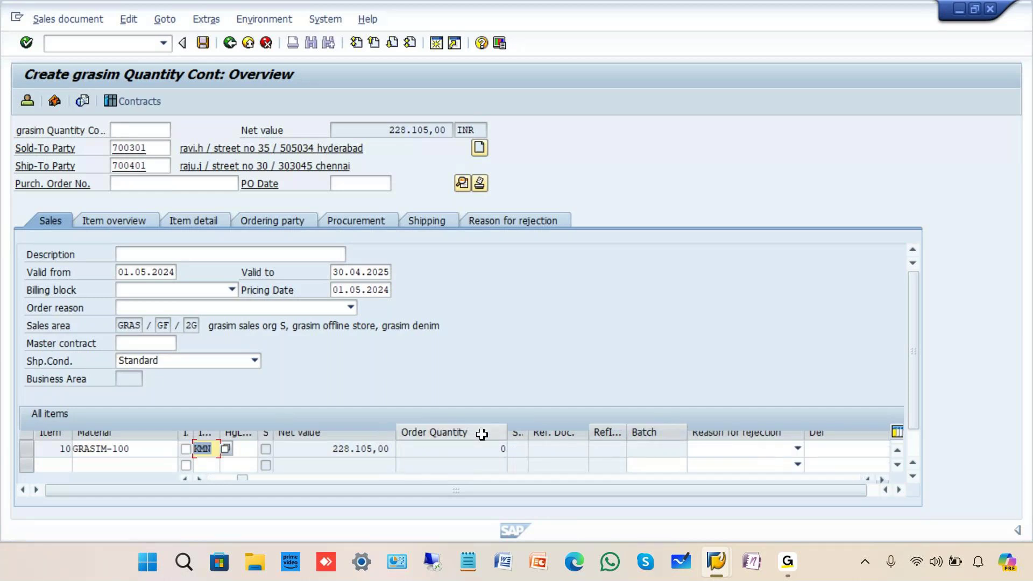
left_click(463, 447)
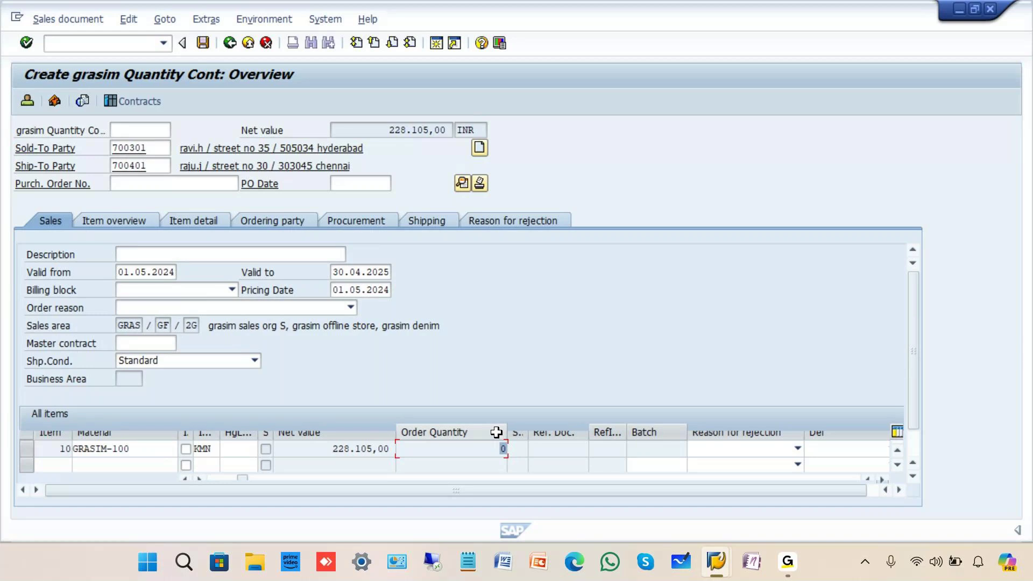
left_click(365, 132)
left_click_drag(364, 133, 387, 133)
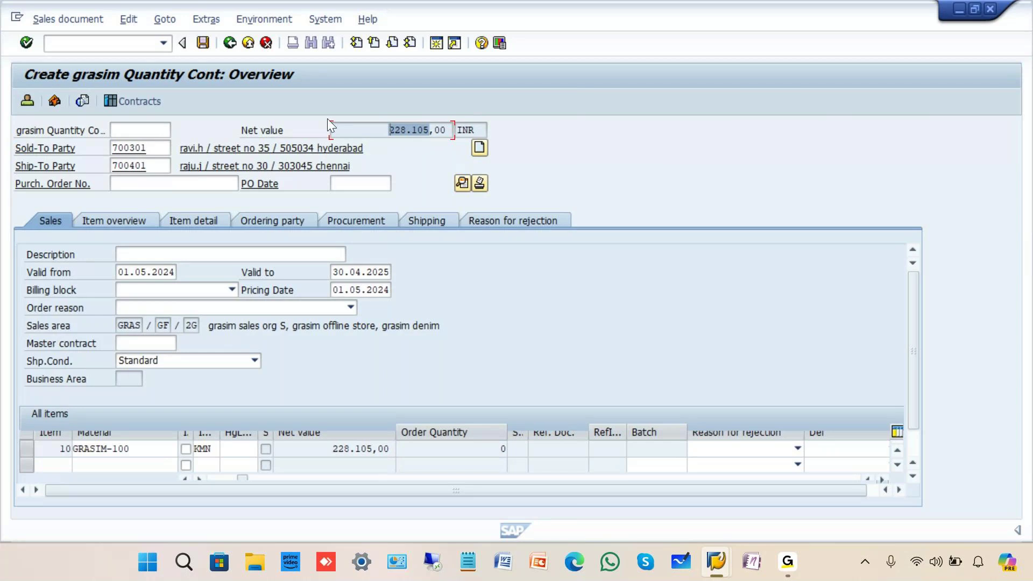
- Check the contract's incompletion log for missing data and return to the overview
left_click(197, 98)
left_click(124, 15)
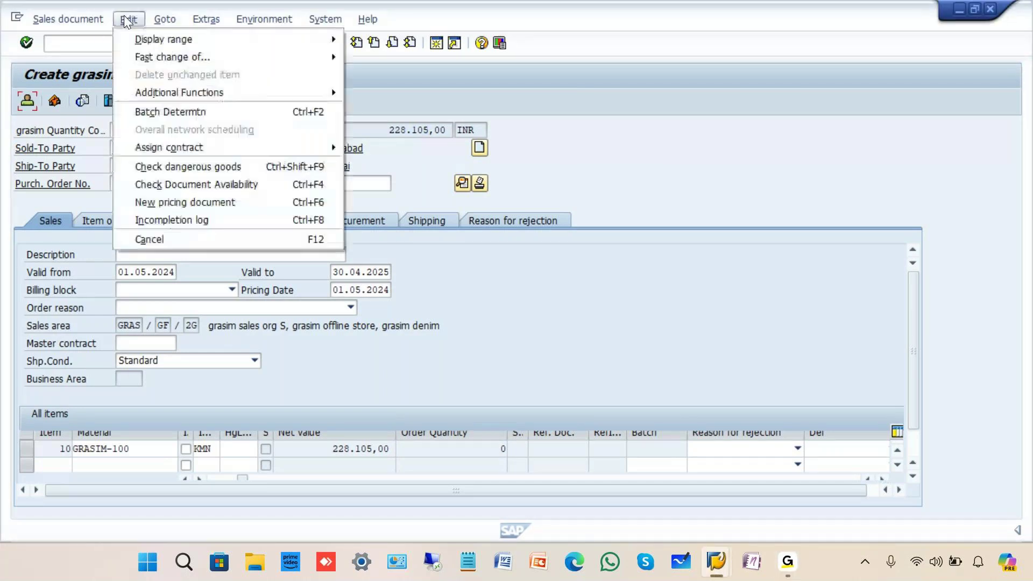
left_click(182, 220)
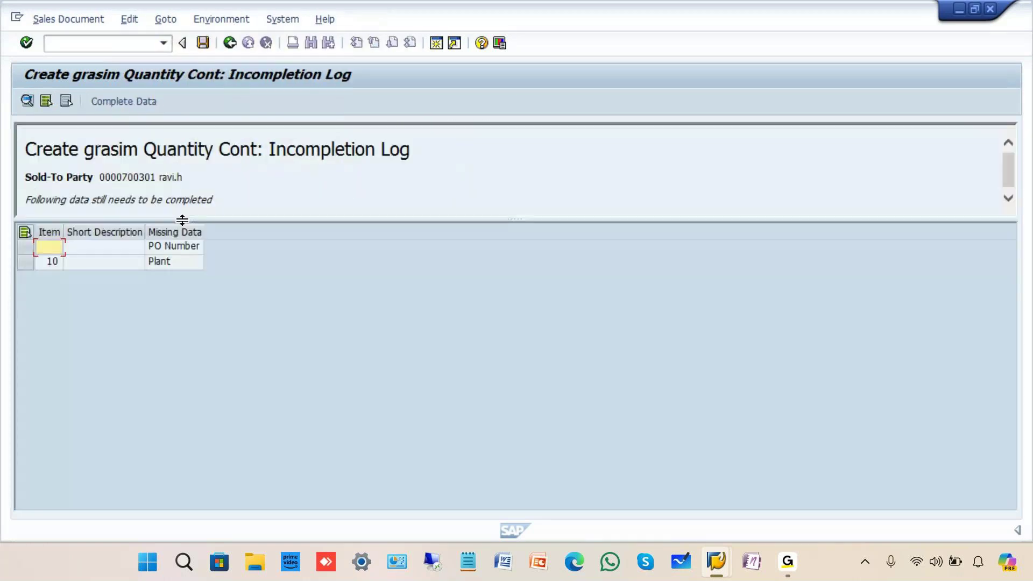
left_click(170, 243)
left_click(169, 263)
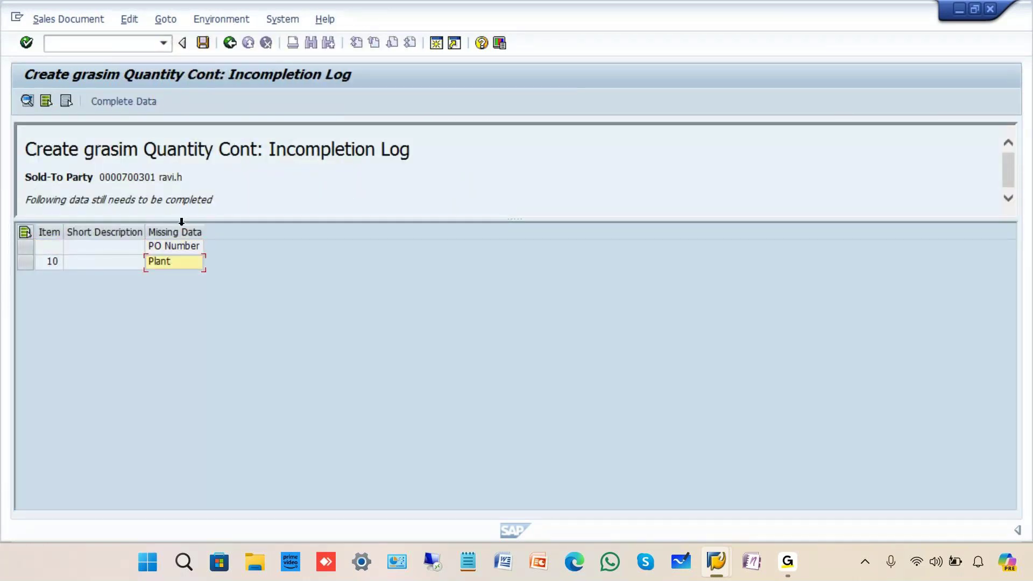
left_click(228, 43)
left_click(230, 43)
left_click(228, 44)
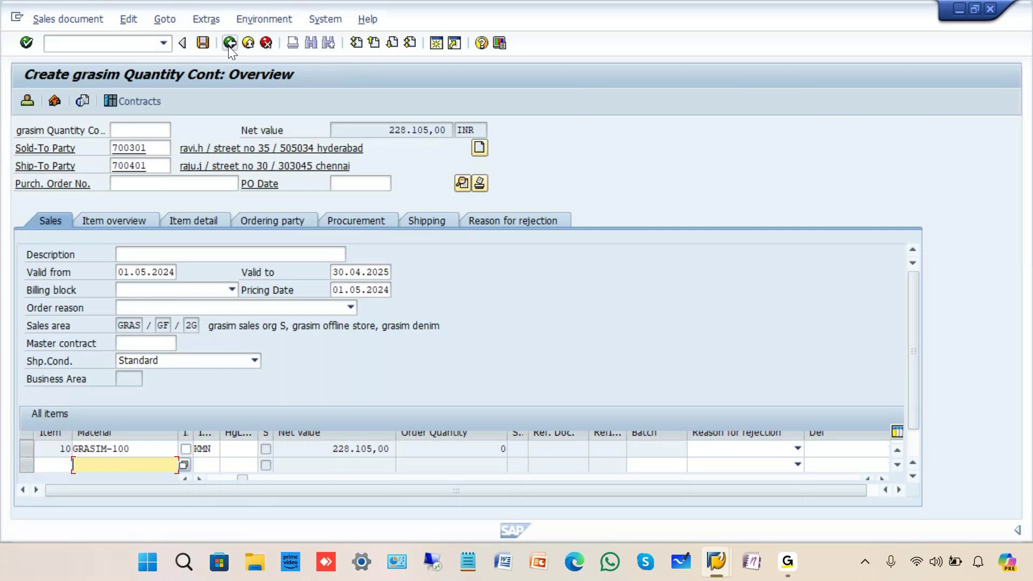
- Enter the purchase order number in the contract header
left_click(124, 184)
type("456")
key("Return")
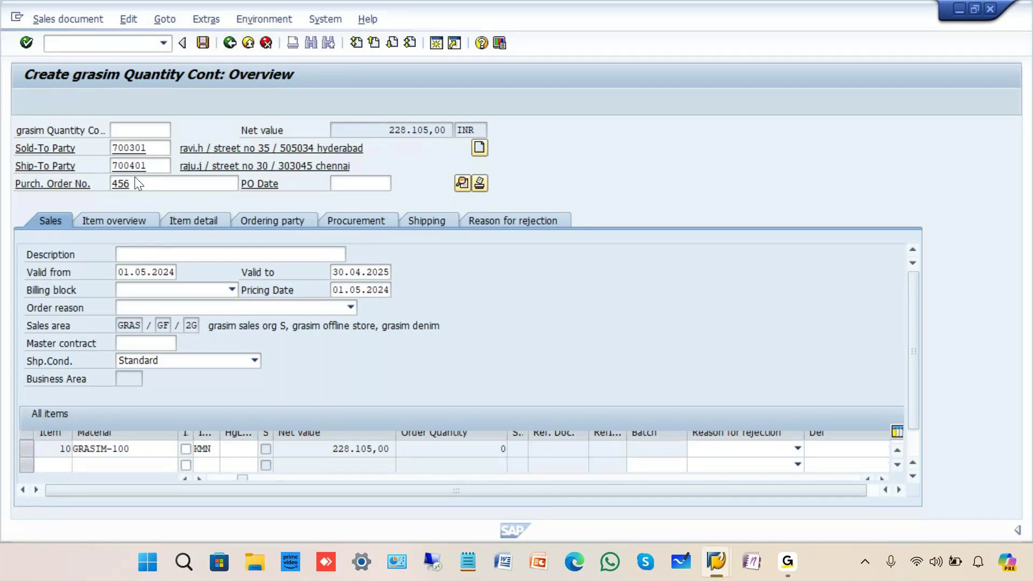
- Check the contract's incompletion log, open the missing plant data of item 10, and return to the overview without filling it in
left_click(130, 18)
left_click(163, 220)
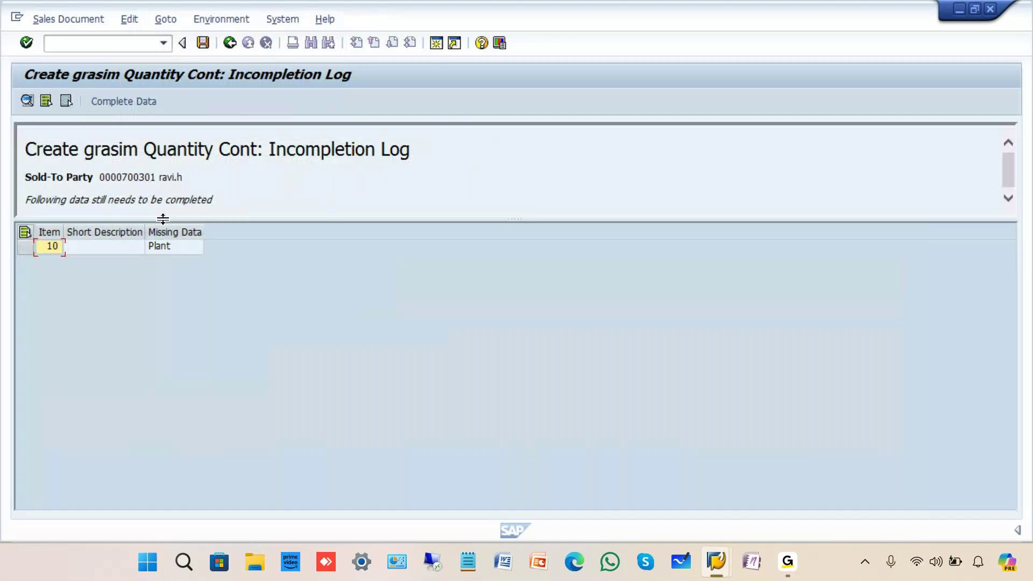
left_click(185, 245)
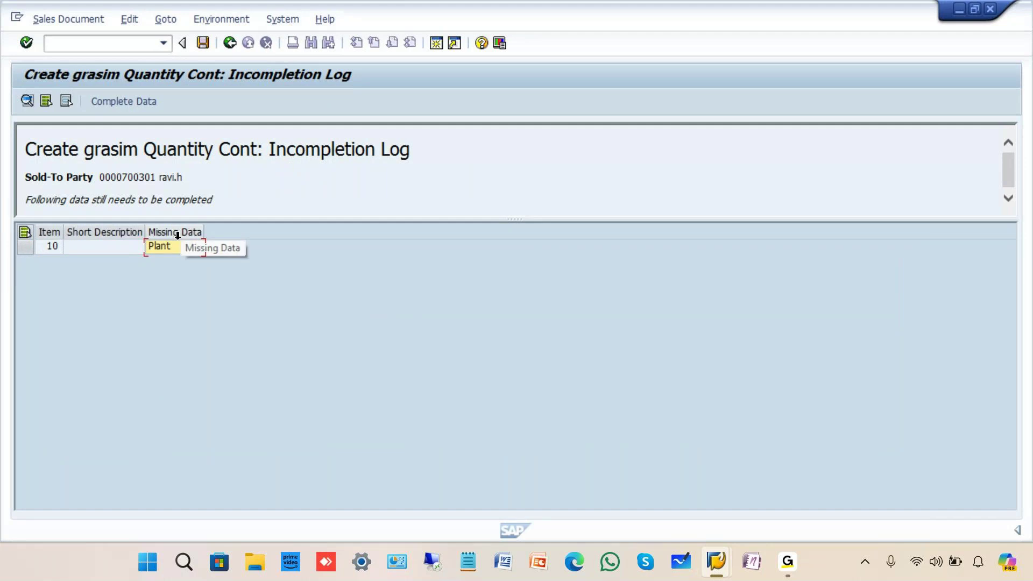
left_click(25, 246)
left_click(110, 101)
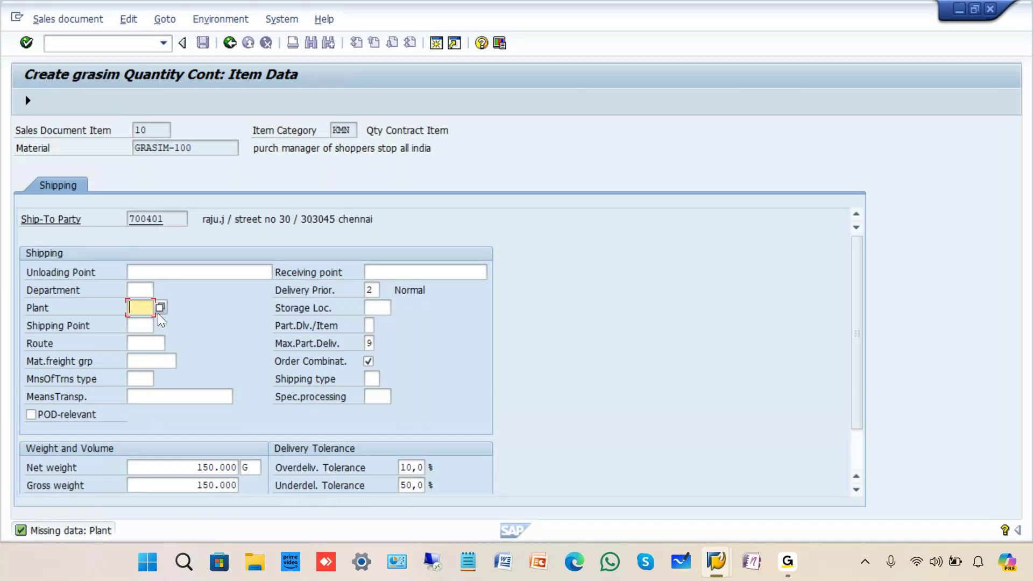
left_click(232, 43)
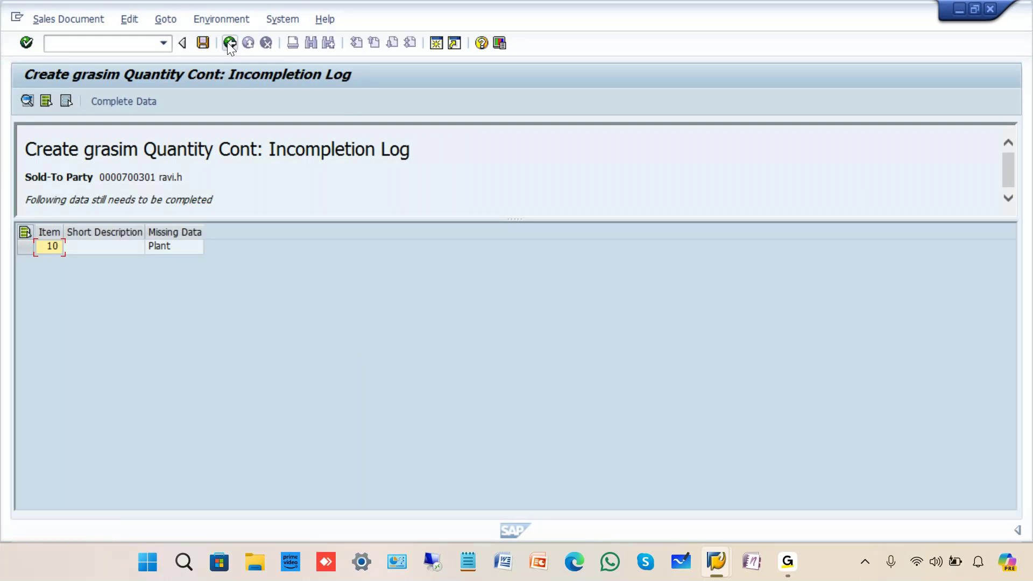
left_click(230, 43)
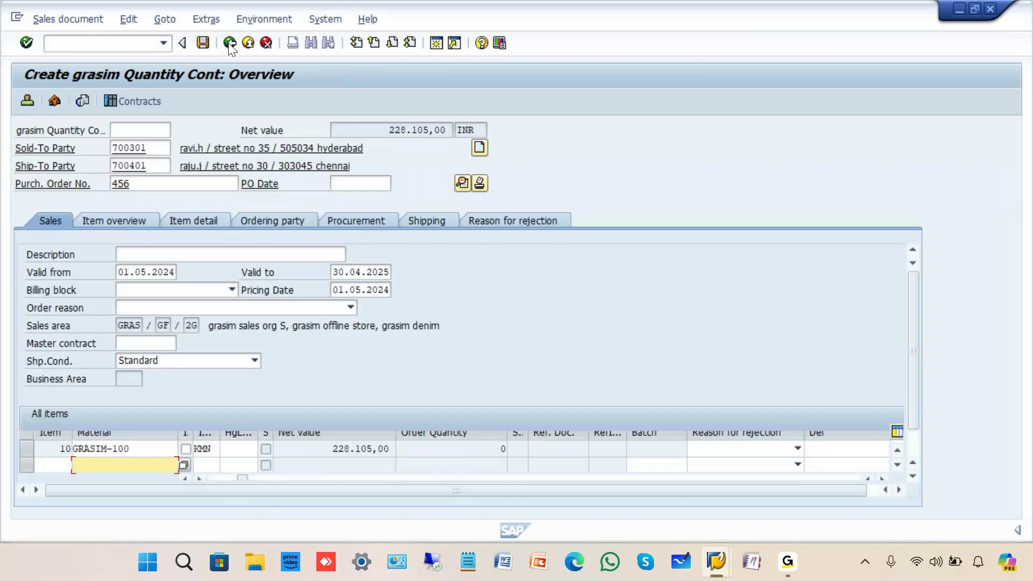
- Open material grasim-100 for changing with transaction MM02 in a separate session, accepting the preselected views
left_click(78, 45)
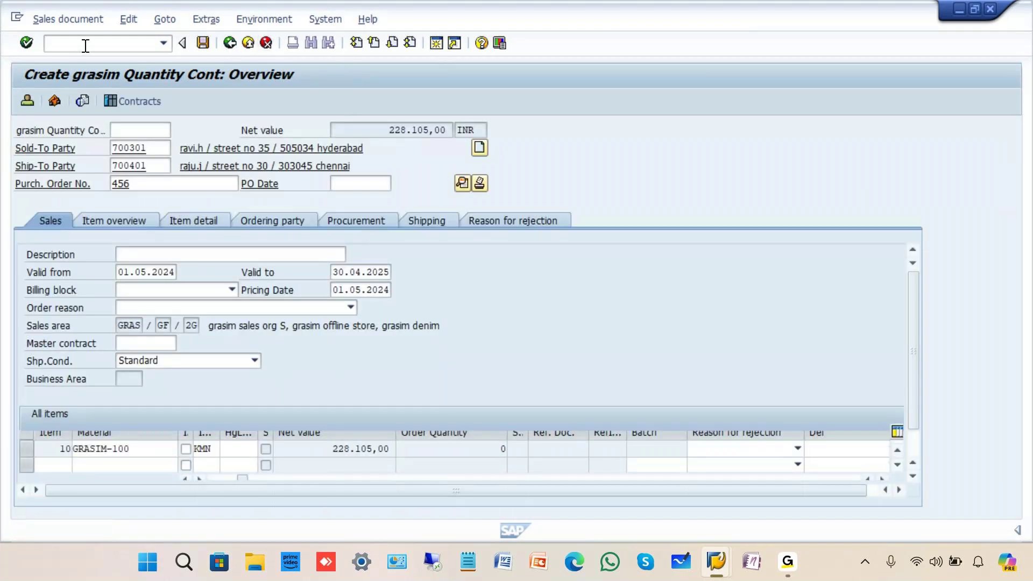
type("mm02")
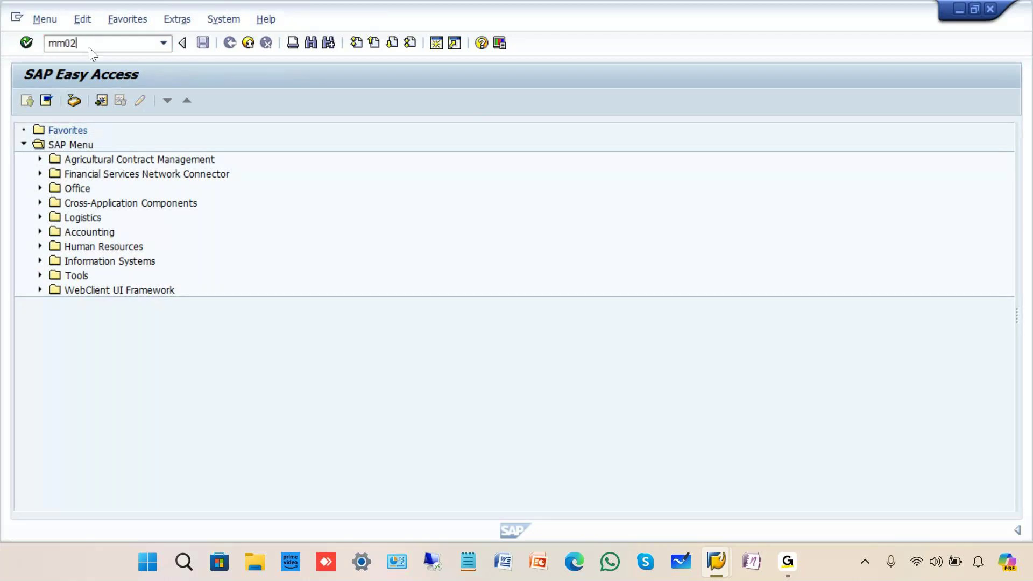
key("Return")
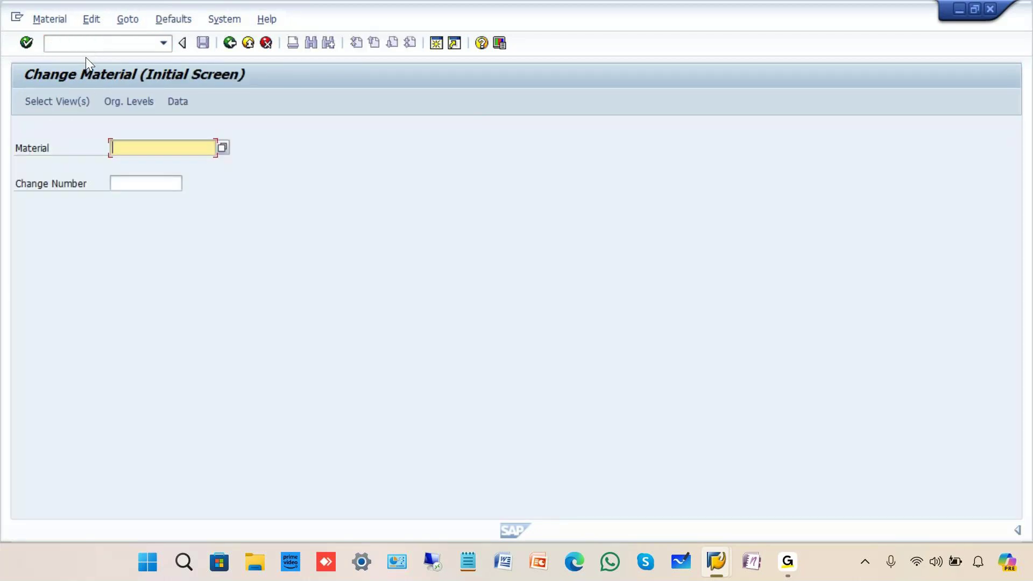
key("space")
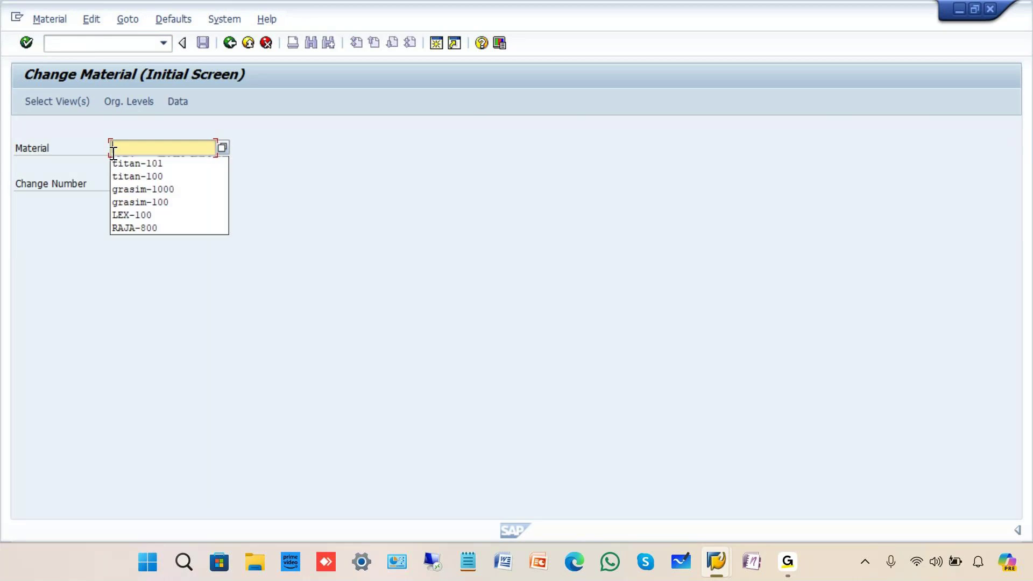
left_click(127, 187)
key("BackSpace")
left_click(148, 177)
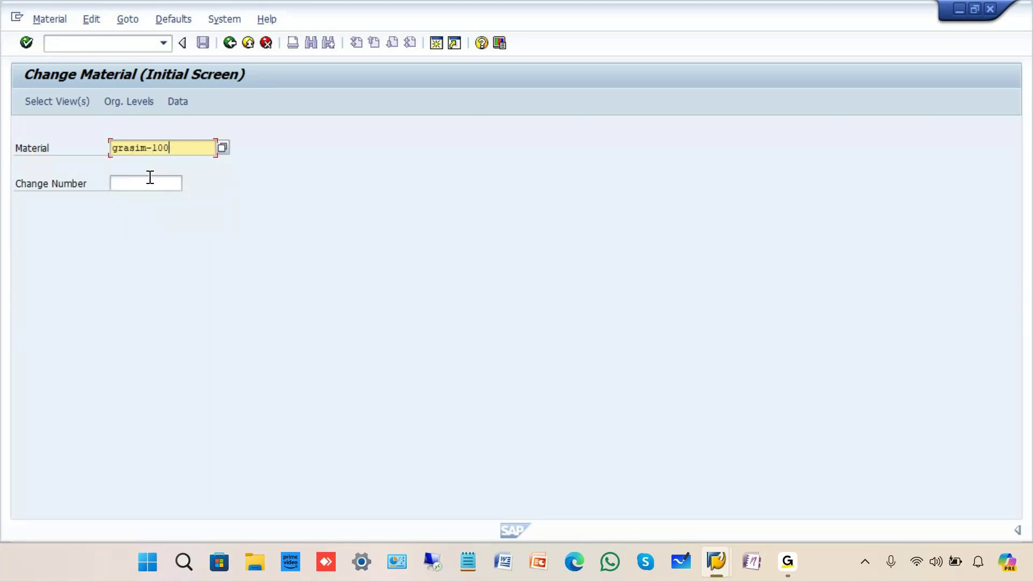
key("Return")
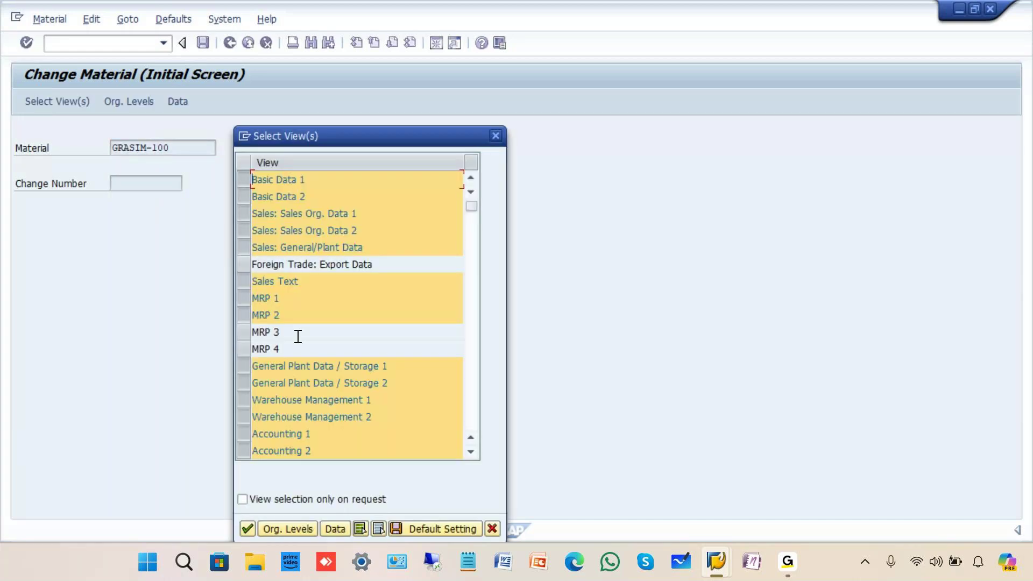
key("Return")
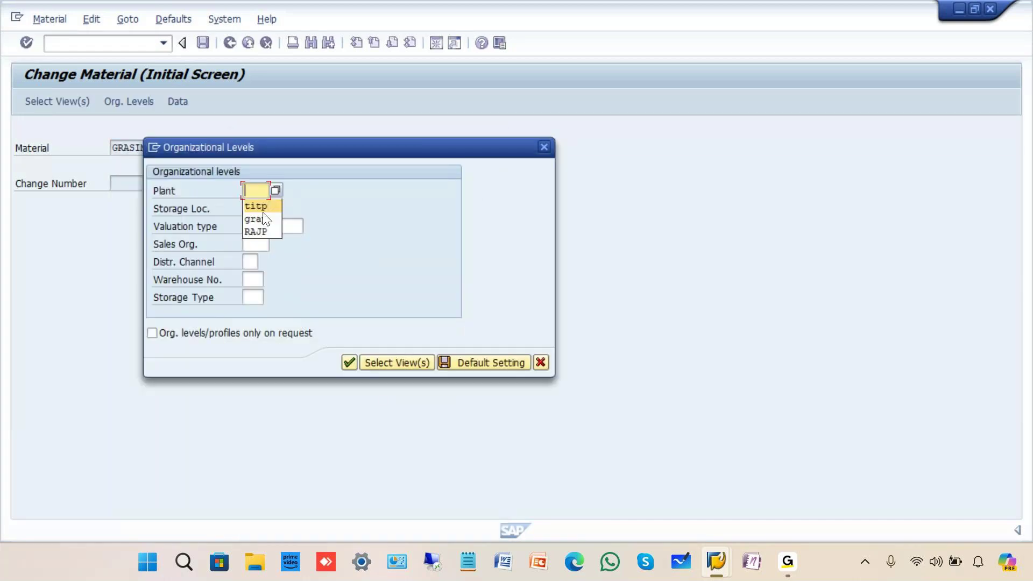
- Set the organizational levels to plant grap, storage location gral, sales organization gras and distribution channel GF, and open the material data
left_click(260, 215)
left_click(260, 237)
left_click(254, 243)
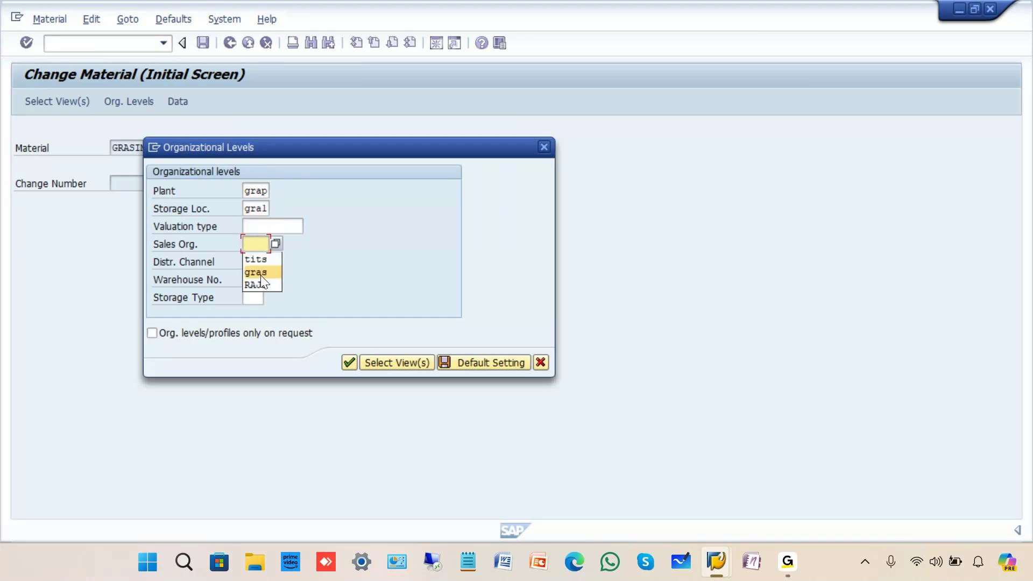
left_click(261, 273)
left_click(252, 262)
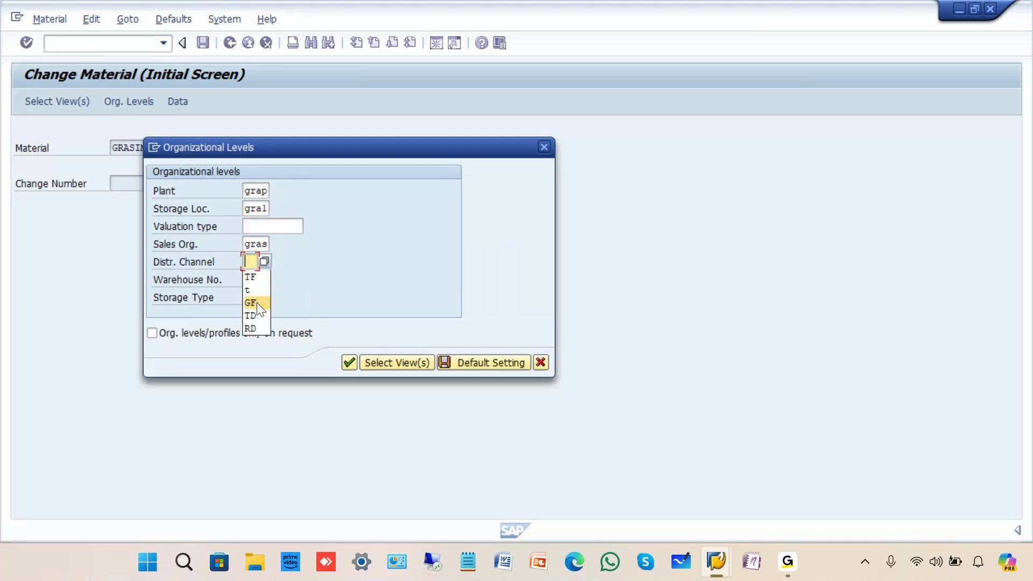
left_click(257, 303)
key("Return")
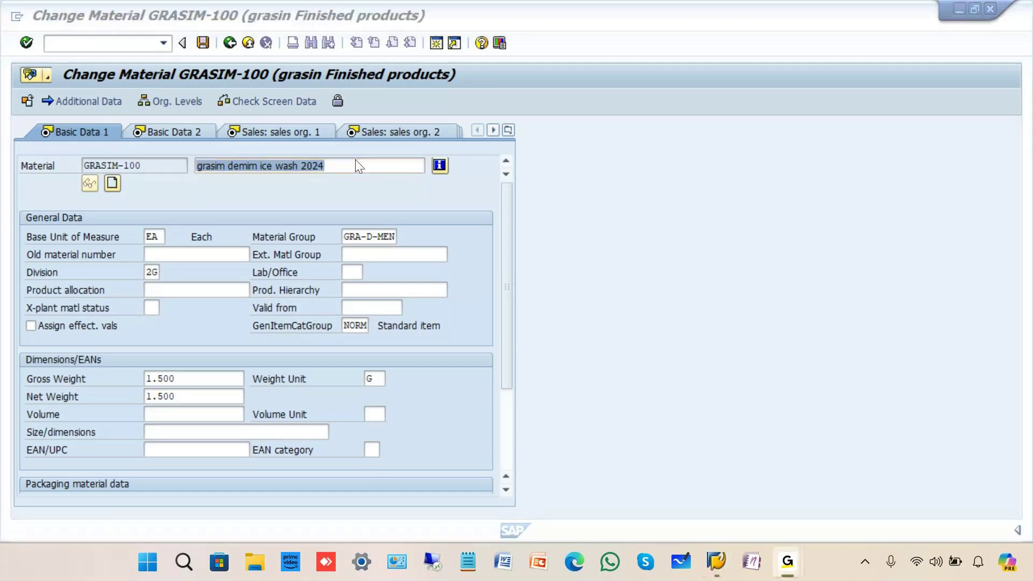
- Change the material's delivering plant to GRAP in the first sales organization view
left_click(311, 129)
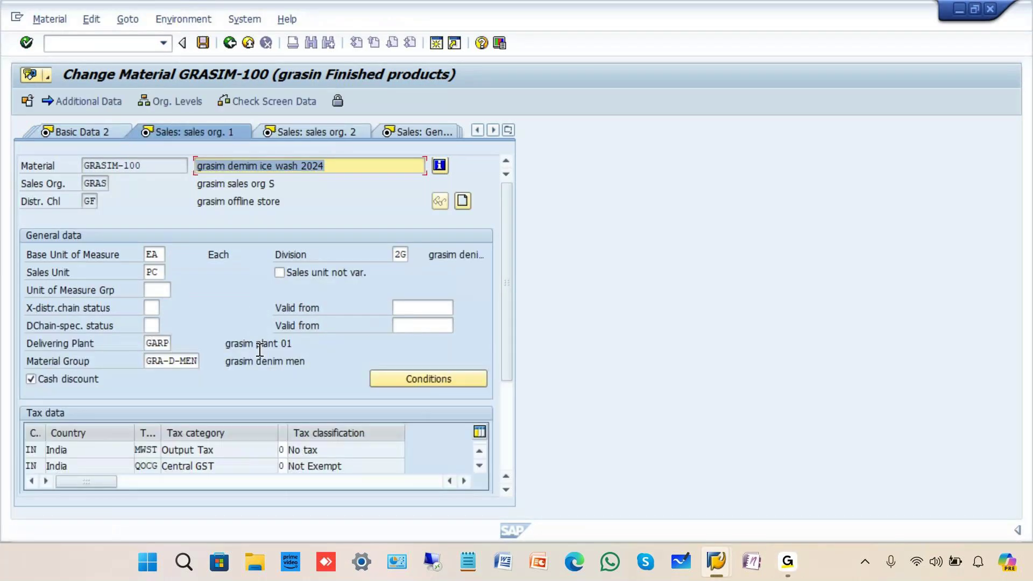
left_click(153, 345)
left_click(175, 346)
key("Return")
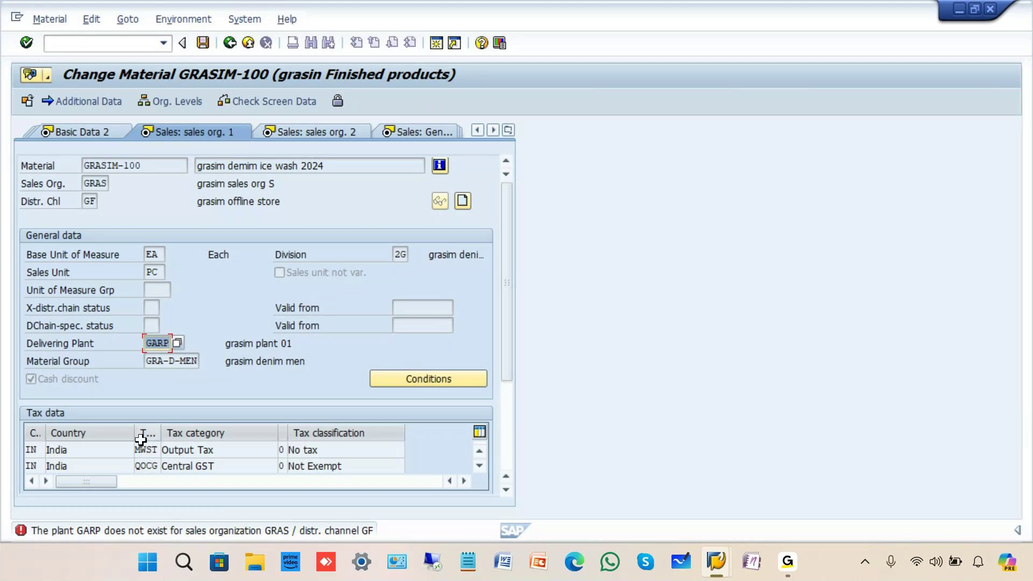
left_click(229, 44)
left_click(240, 48)
left_click(177, 343)
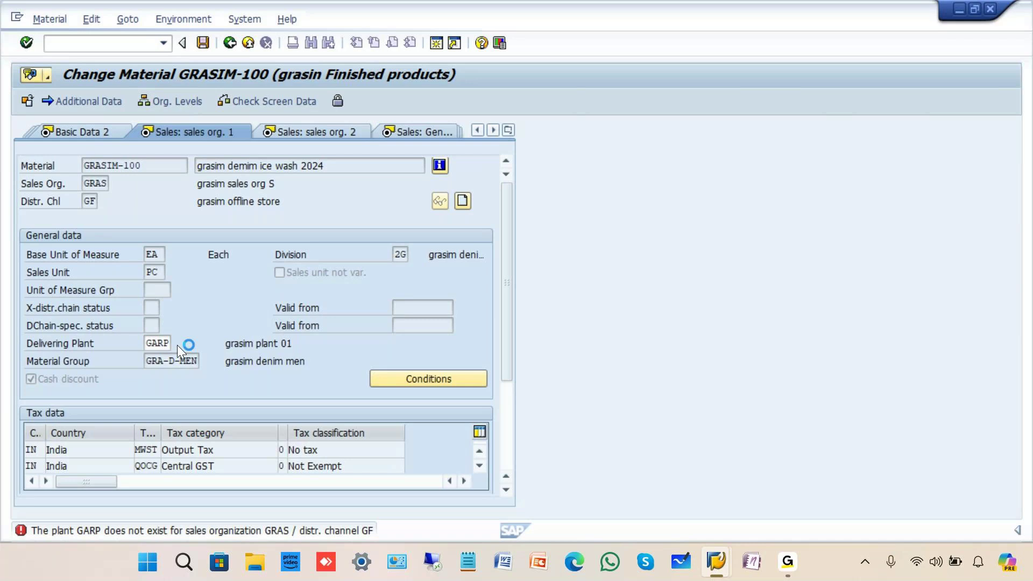
double_click(220, 112)
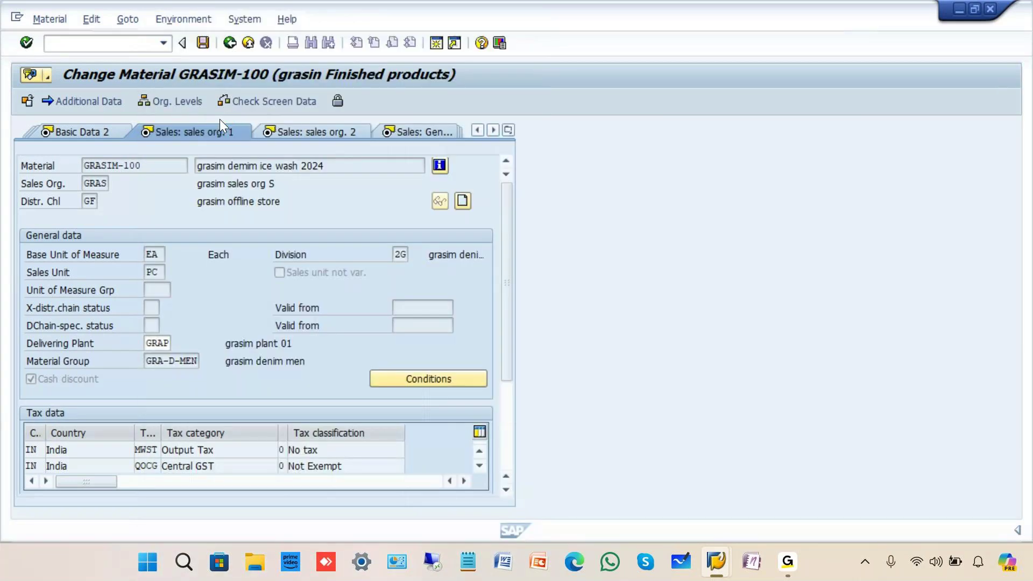
- Confirm the first sales organization view, save the changes to material GRASIM-100 and leave the material change transaction
left_click(87, 130)
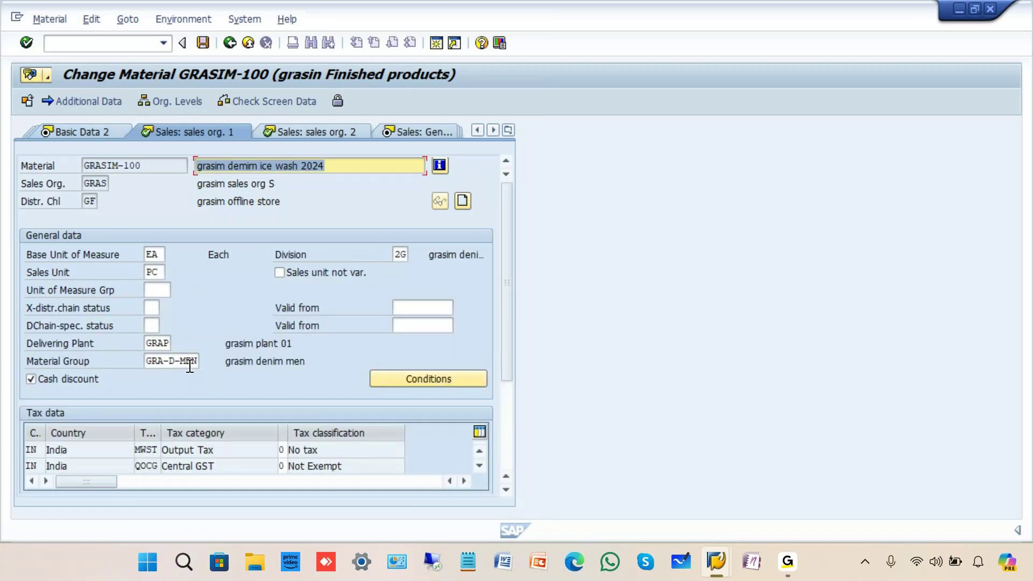
key("Return")
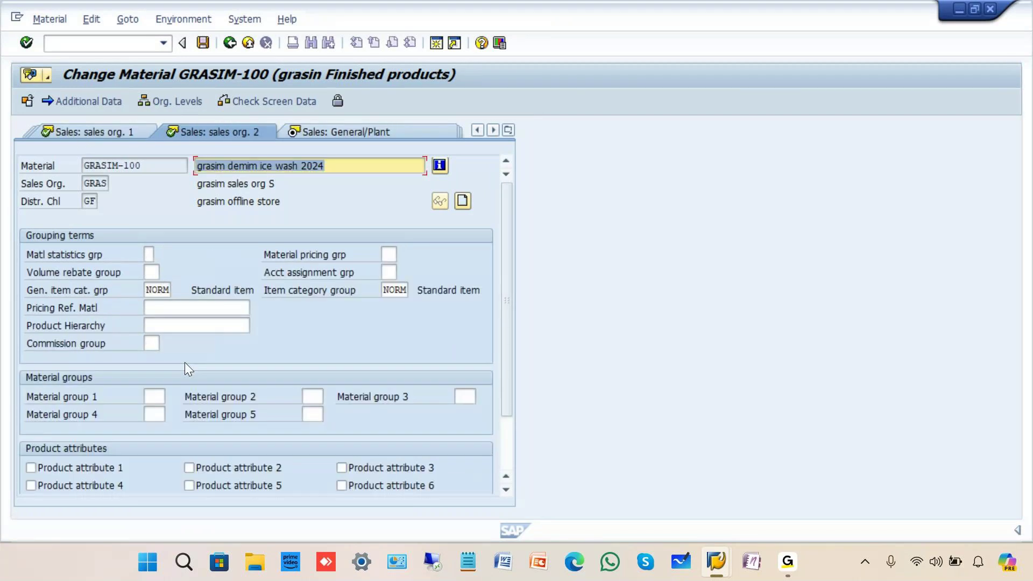
left_click(203, 42)
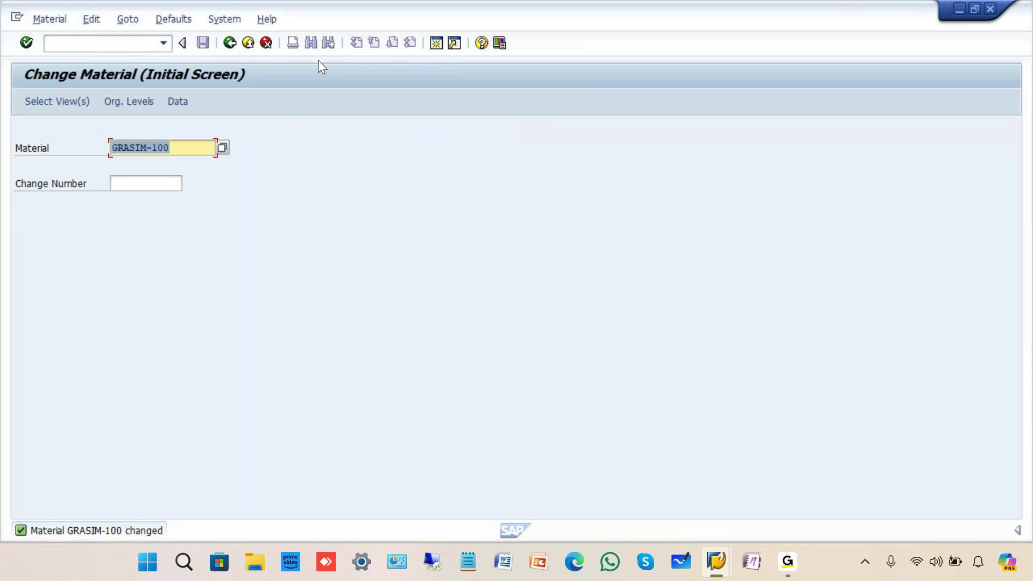
left_click(230, 43)
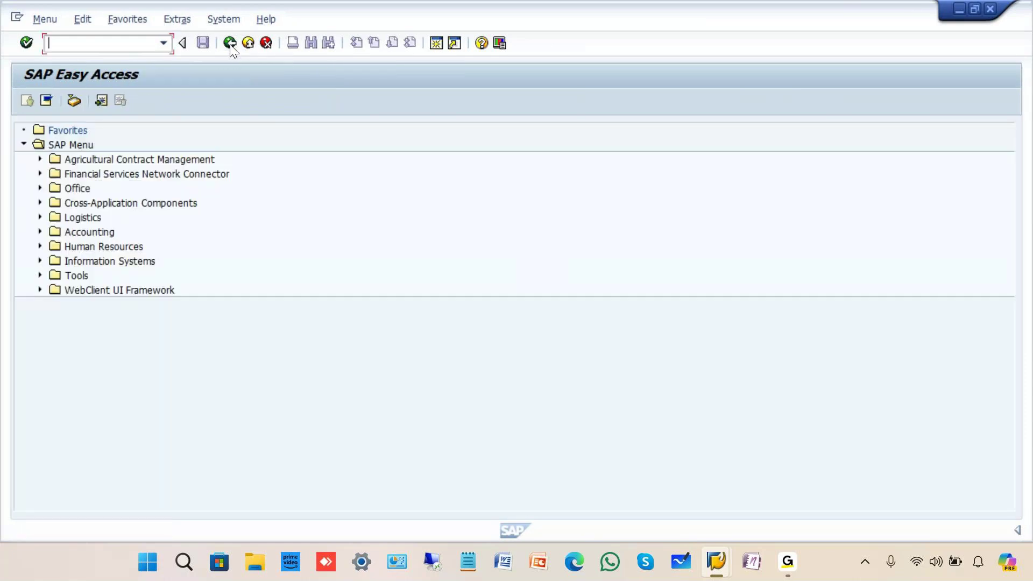
- Return to the session with the incomplete quantity contract and exit it without saving
left_click(163, 43)
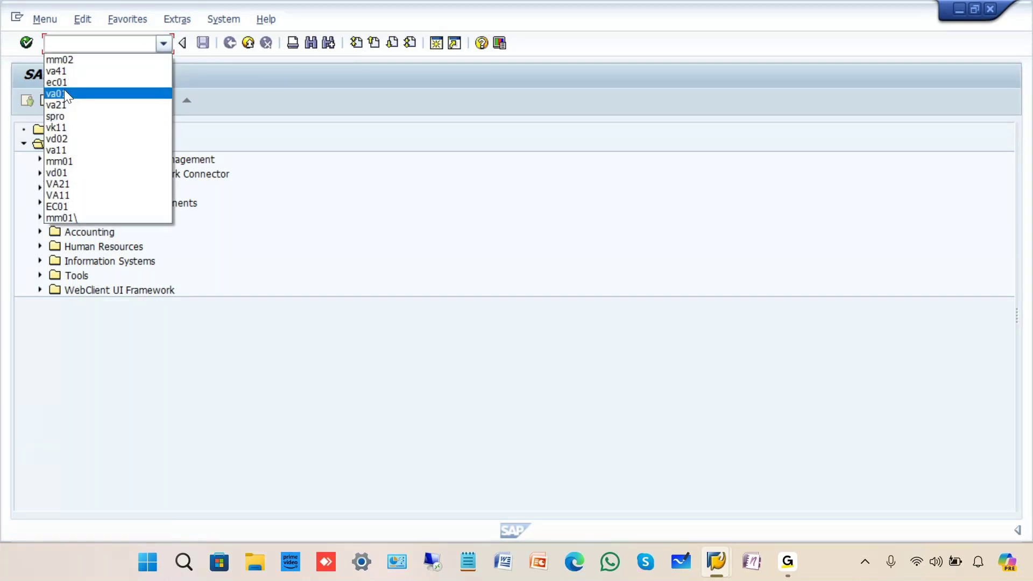
left_click(72, 70)
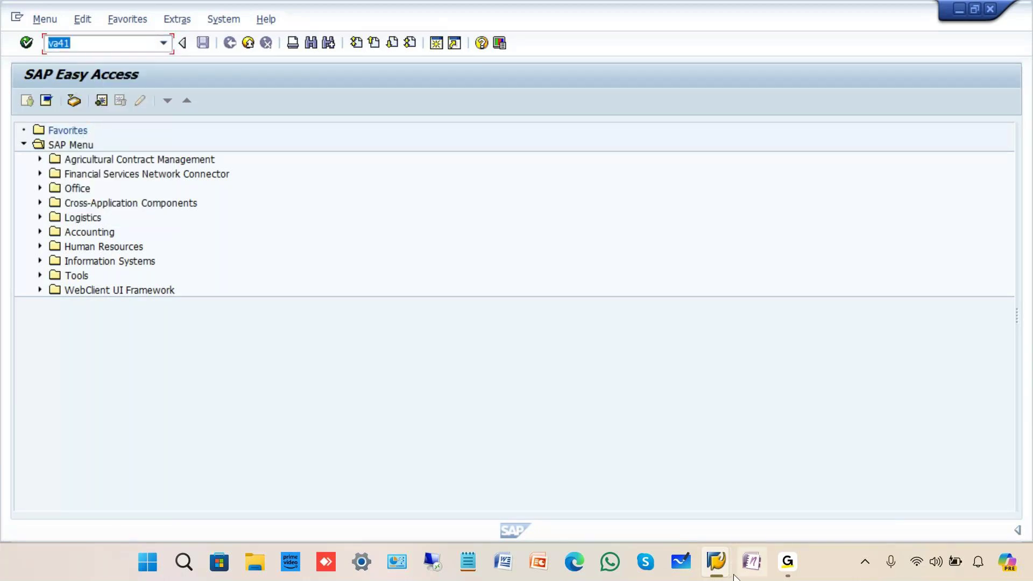
mouse_move(718, 563)
left_click(702, 500)
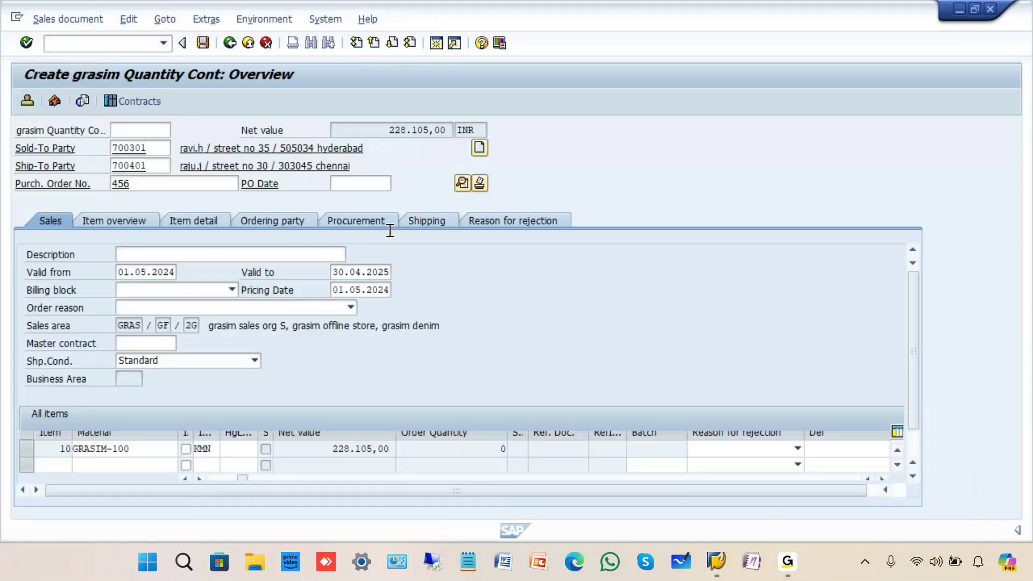
left_click(230, 42)
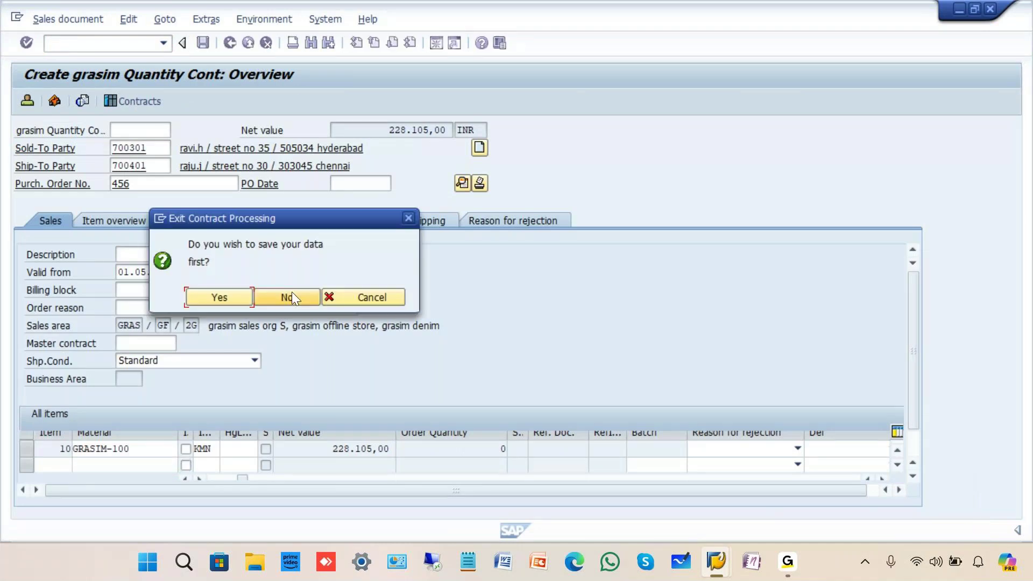
left_click(292, 293)
- Start a new contract of type GRA7 with transaction VA41 for sales area GRAS / GF / 2G
type("va41")
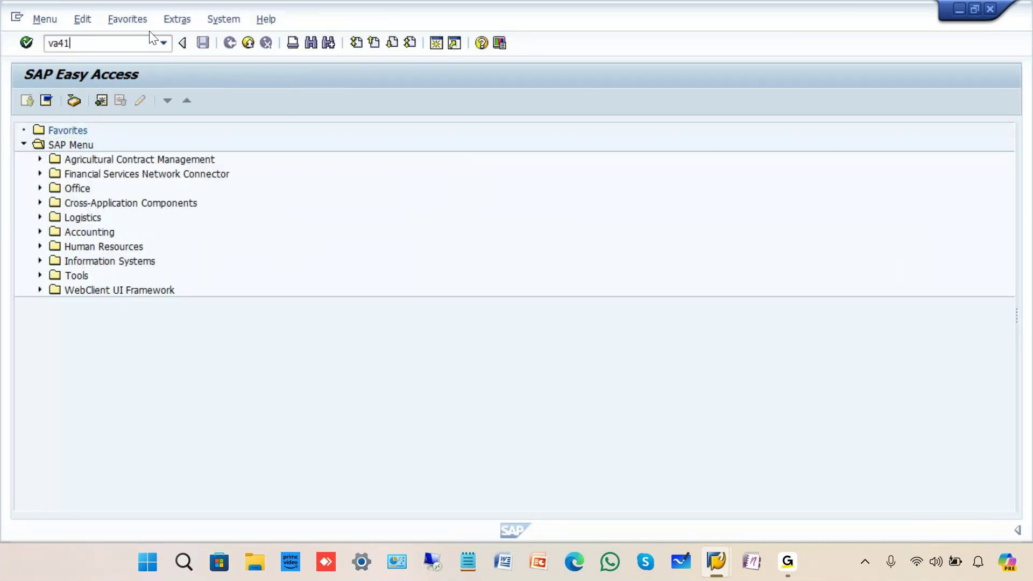
key("Return")
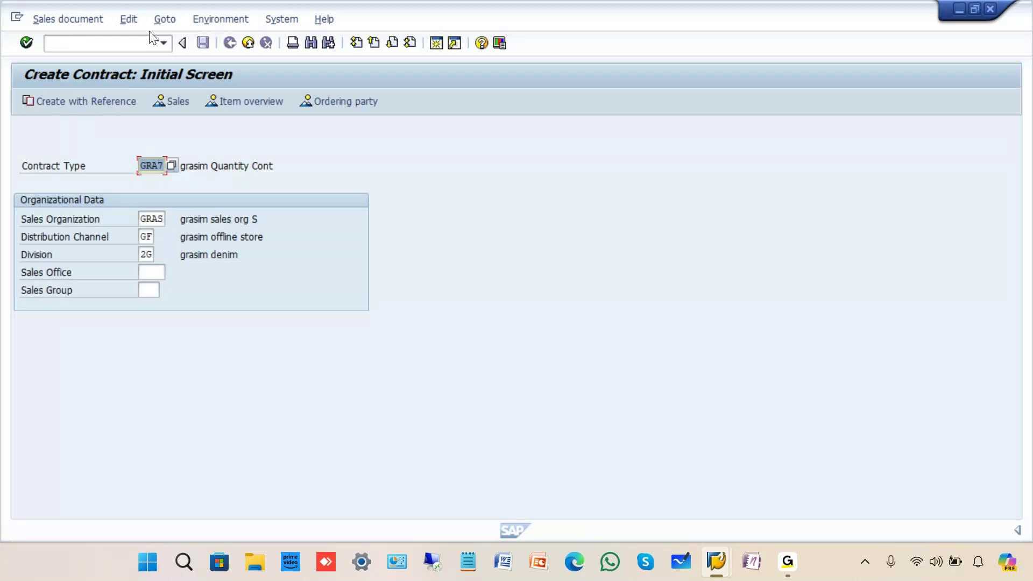
key("Return")
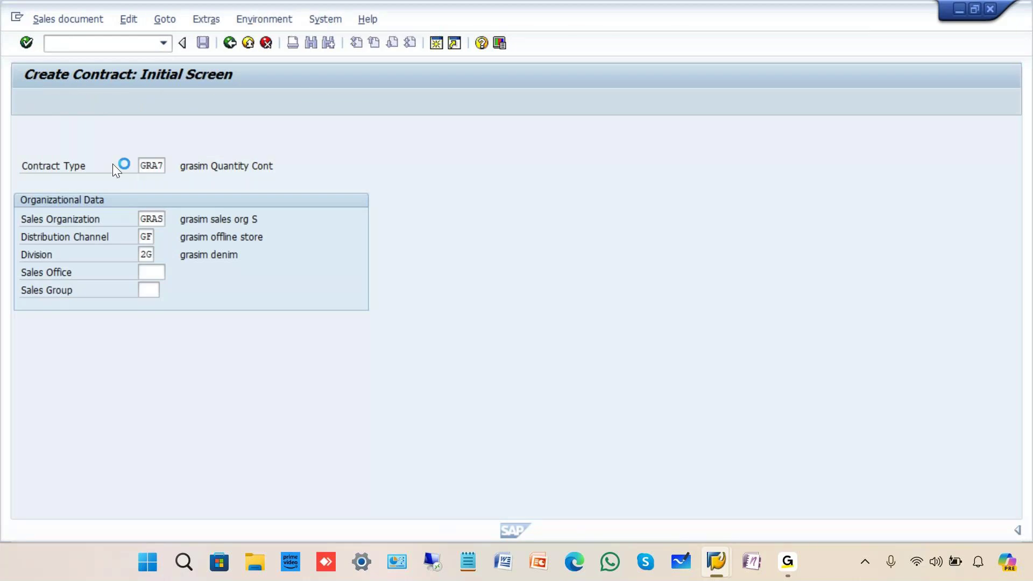
- Enter the sold-to party and the purchase order number in the new contract's header
key("BackSpace")
left_click(130, 162)
left_click(134, 183)
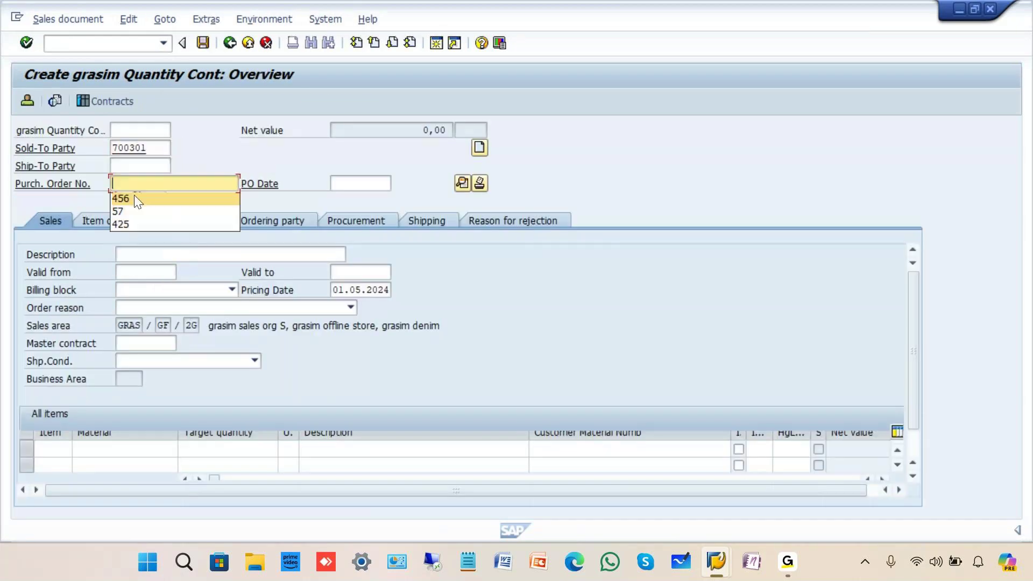
left_click(134, 197)
- Add material grasim-100 as the contract item with a target quantity of 100
left_click(124, 448)
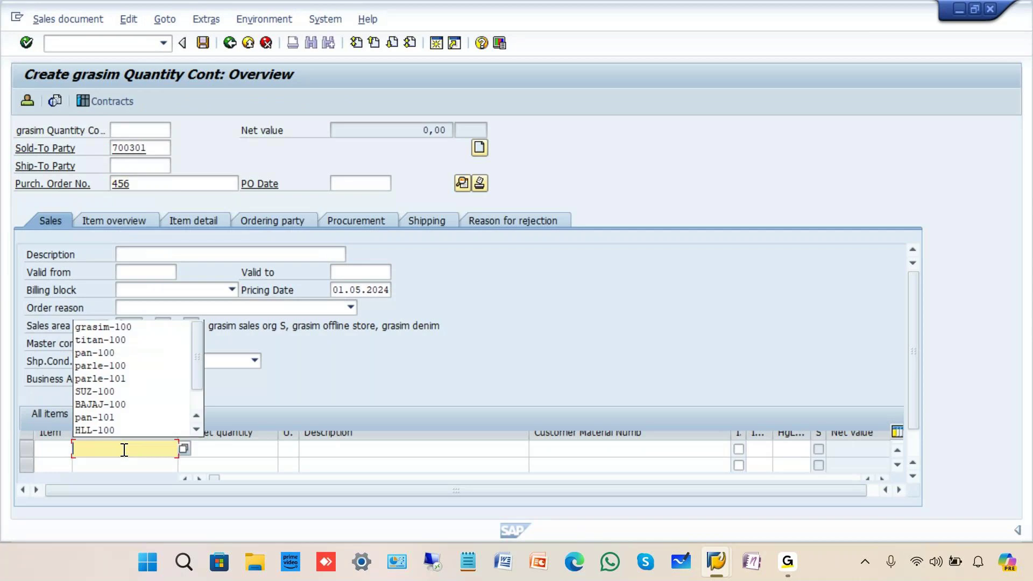
left_click(108, 327)
left_click(203, 448)
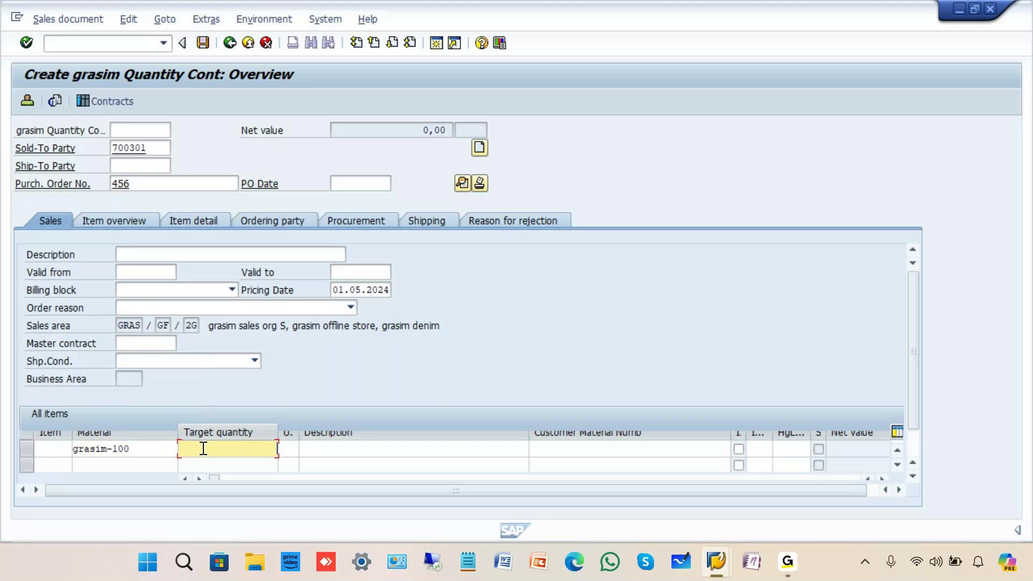
left_click(218, 462)
key("Return")
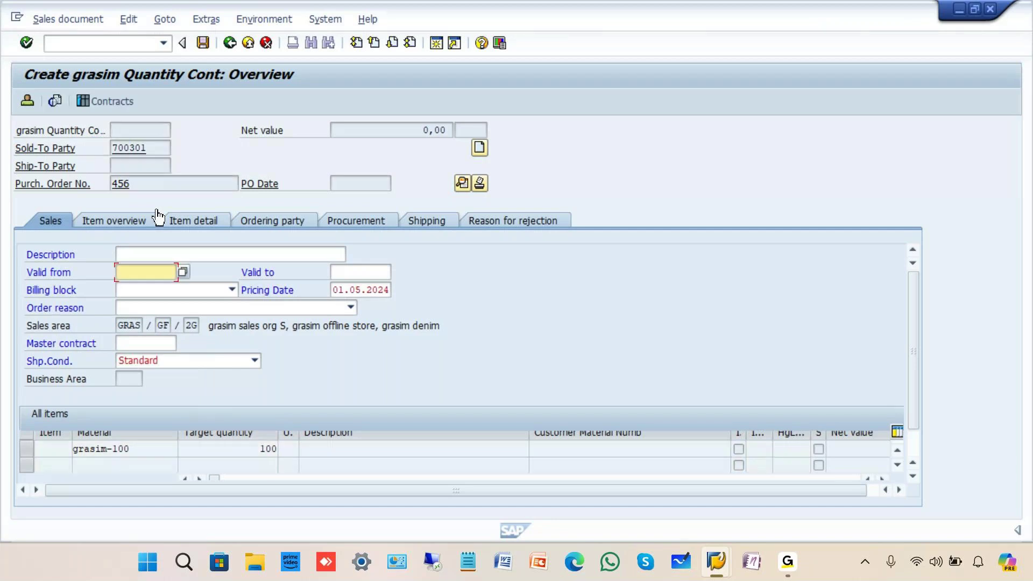
- Set the new contract's validity from 01.05.2024 to 30.04.2025
left_click(157, 273)
left_click(156, 286)
left_click(355, 272)
left_click(357, 287)
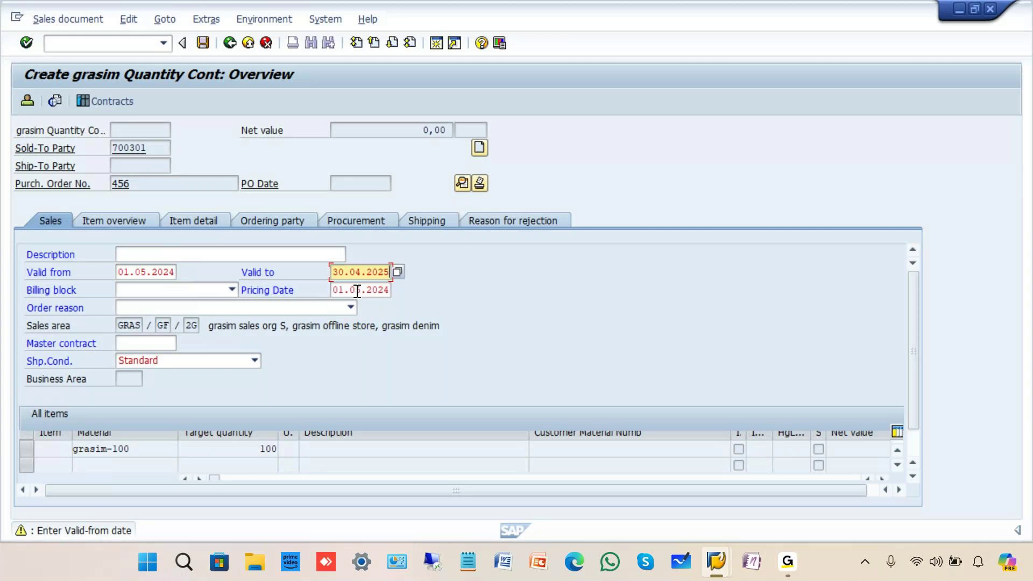
- Check the new quantity contract for missing data through its incompletion log, save it and leave contract creation
key("Return")
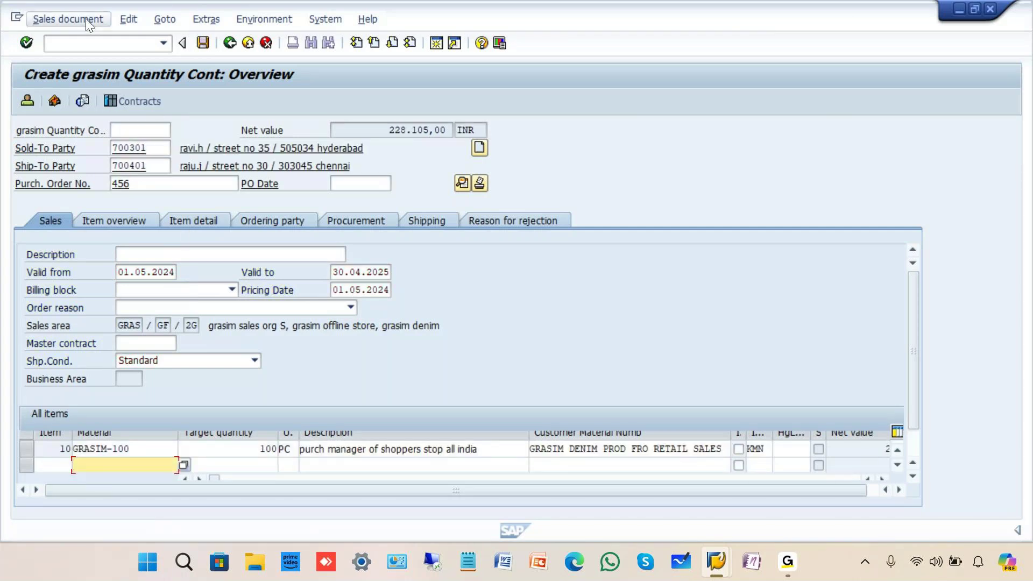
left_click(128, 18)
left_click(159, 221)
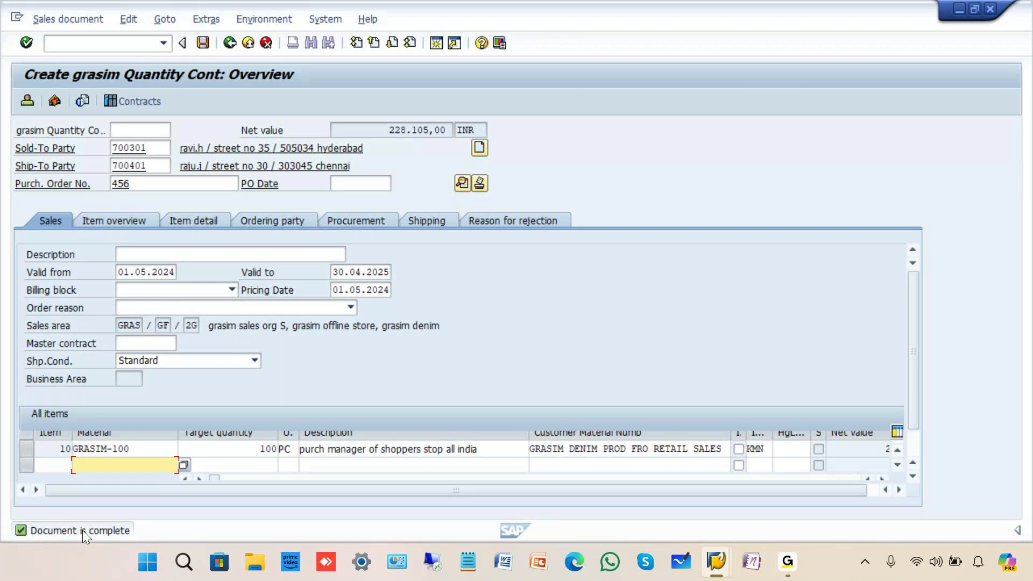
left_click(203, 43)
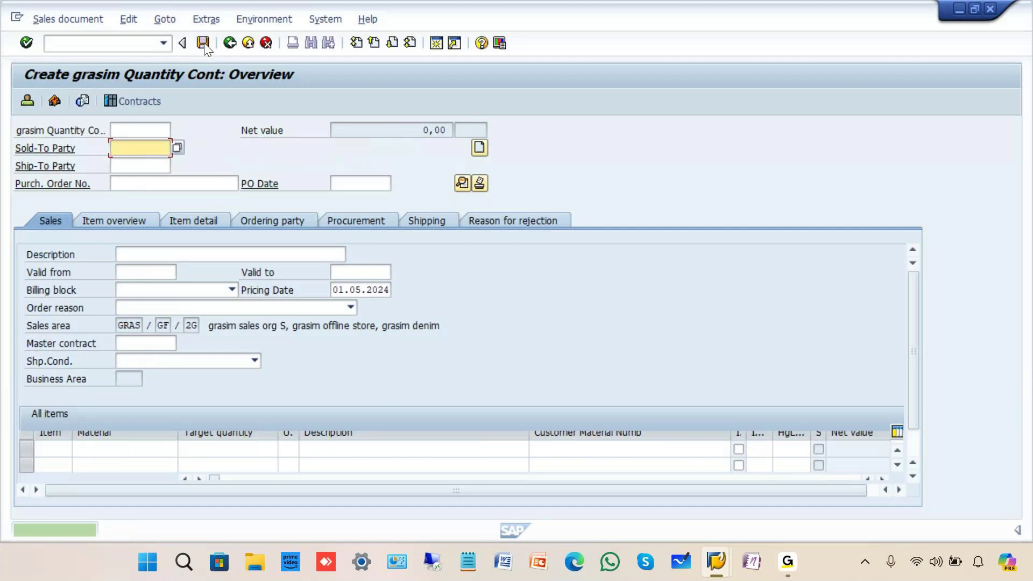
left_click(230, 43)
left_click(230, 43)
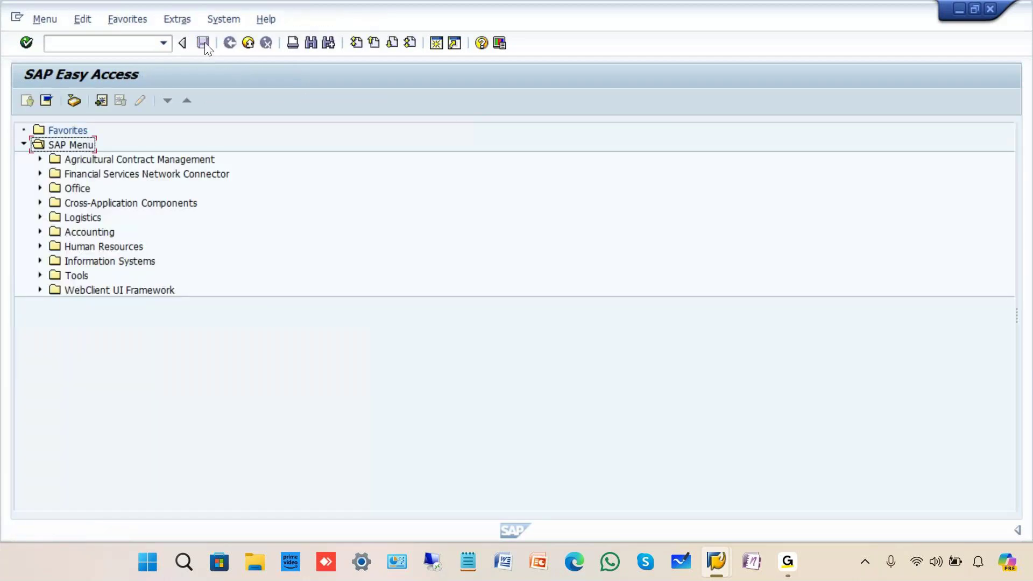
- Start a new quotation of type GRA2 with transaction VA21 for sales area GRAS / GF / 2G
type("va21")
key("Return")
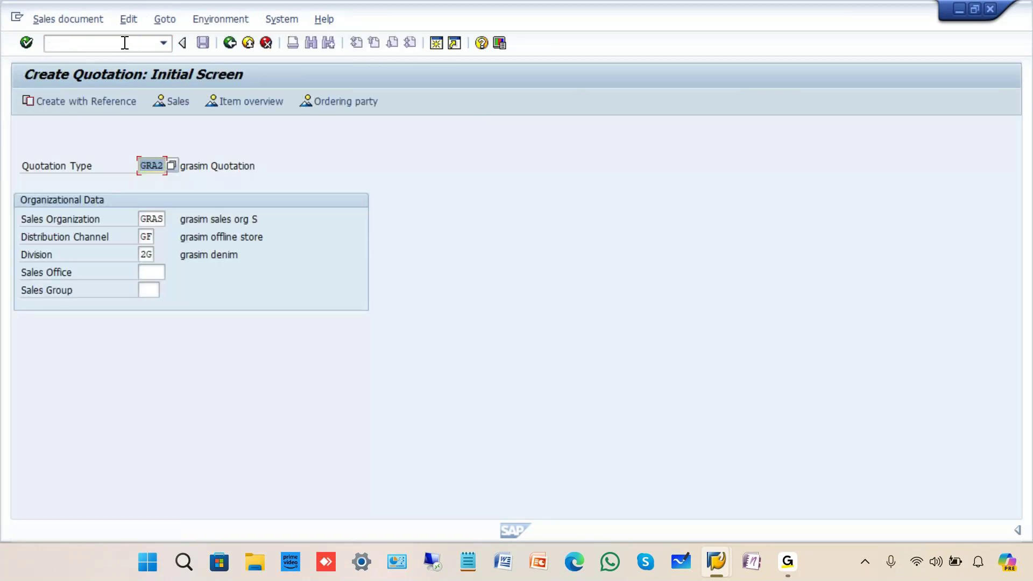
key("Return")
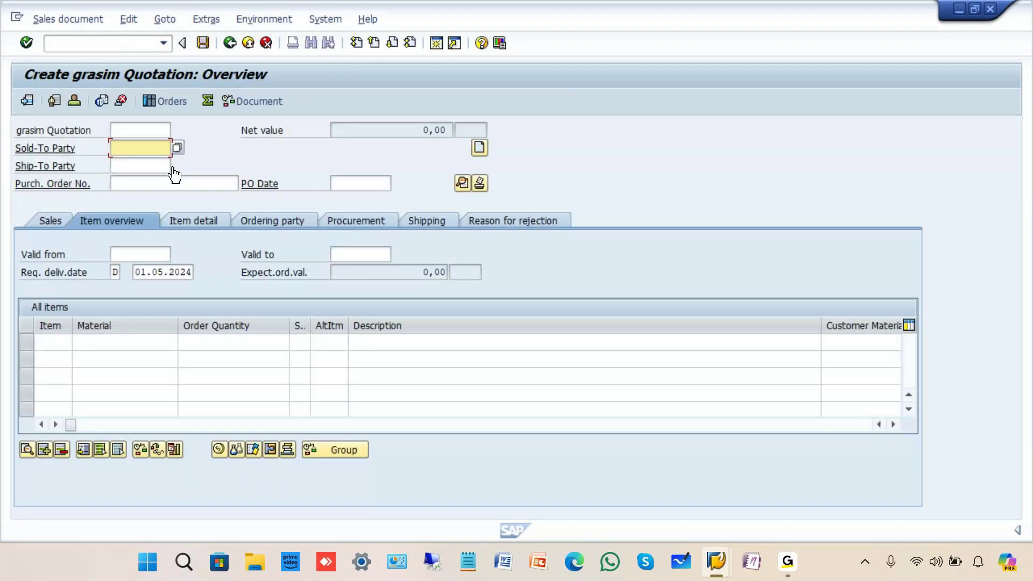
- Enter the sold-to party and add material grasim-100 with an order quantity of 1 to the quotation
left_click(141, 149)
left_click(139, 162)
left_click(113, 343)
left_click(113, 357)
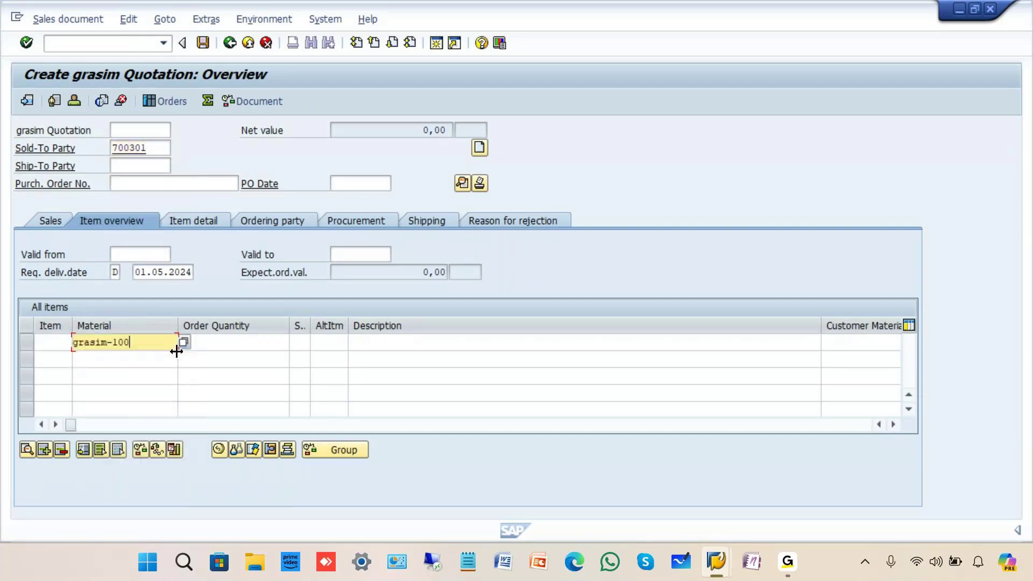
left_click(208, 344)
left_click(210, 359)
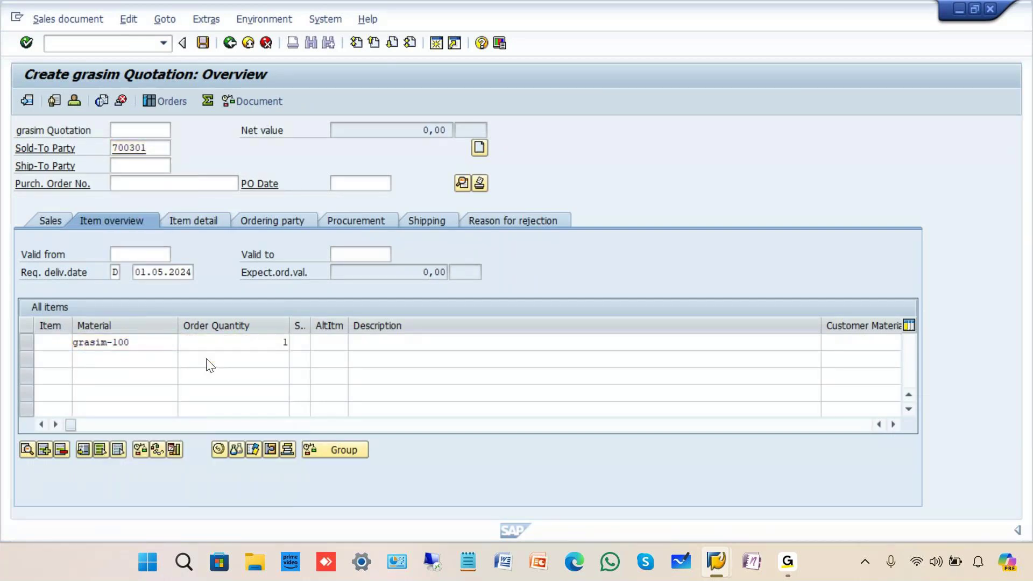
key("Return")
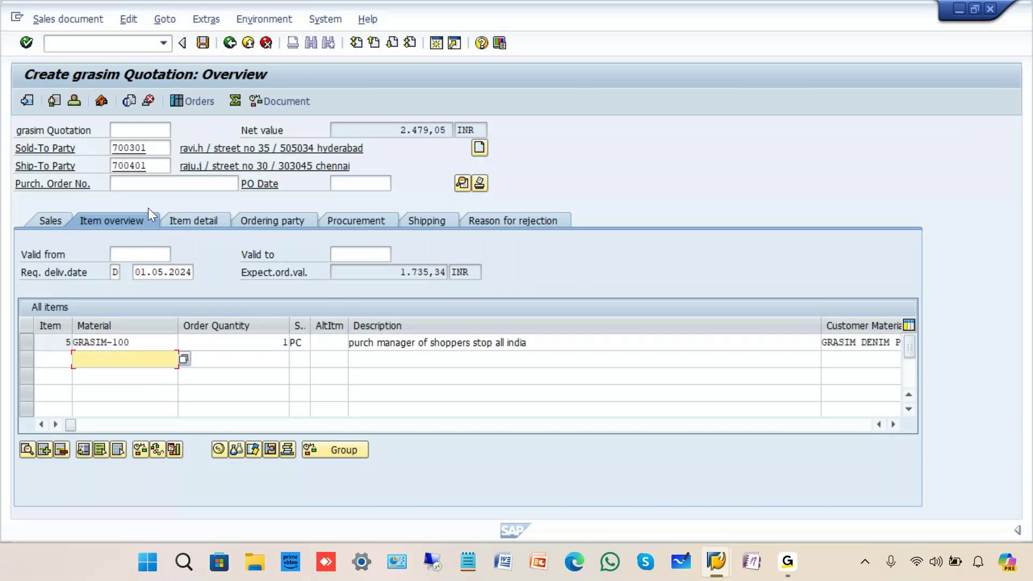
- Examine the quotation's incompletion log for missing data and return to the overview
left_click(128, 21)
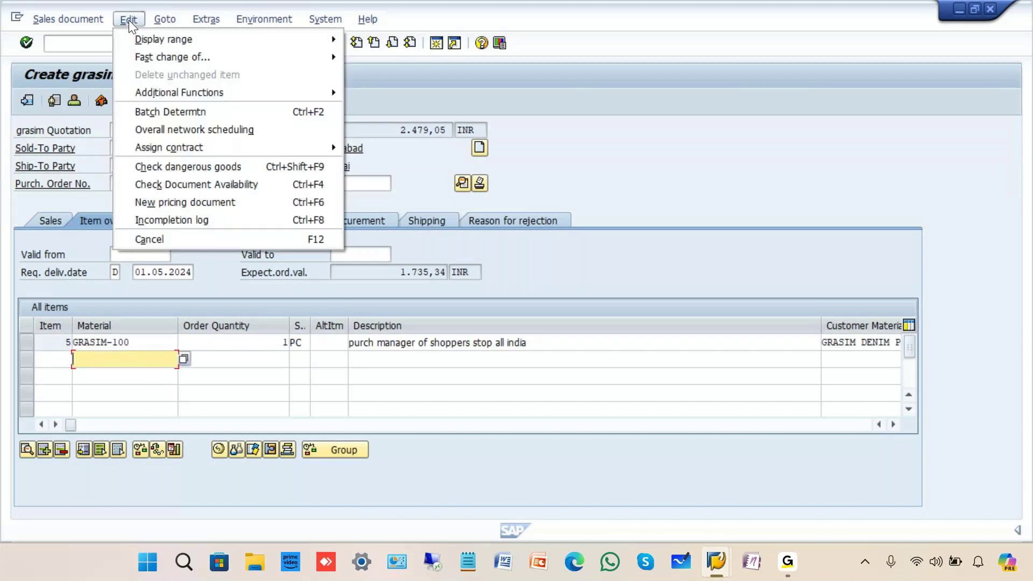
left_click(147, 222)
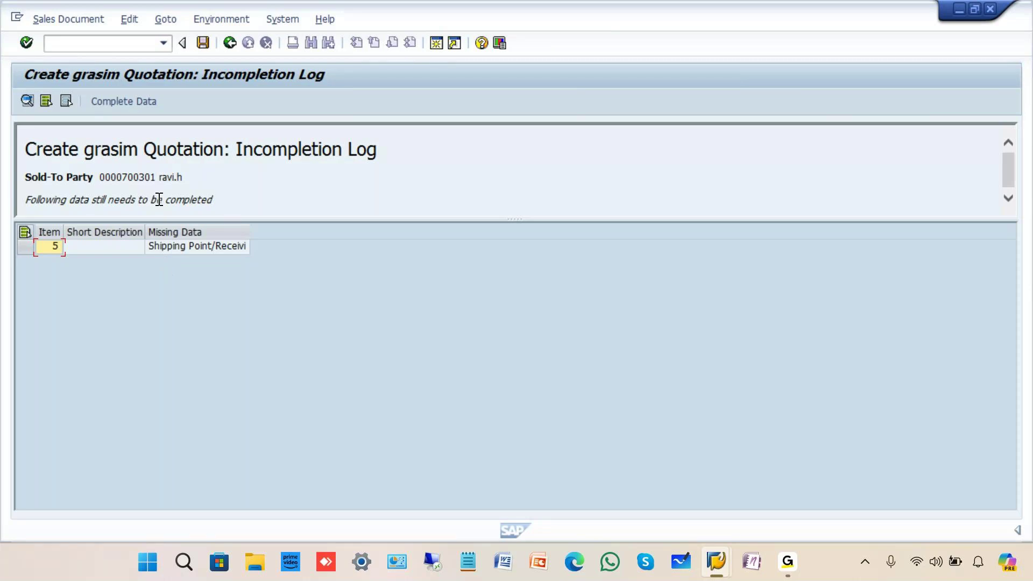
left_click(240, 31)
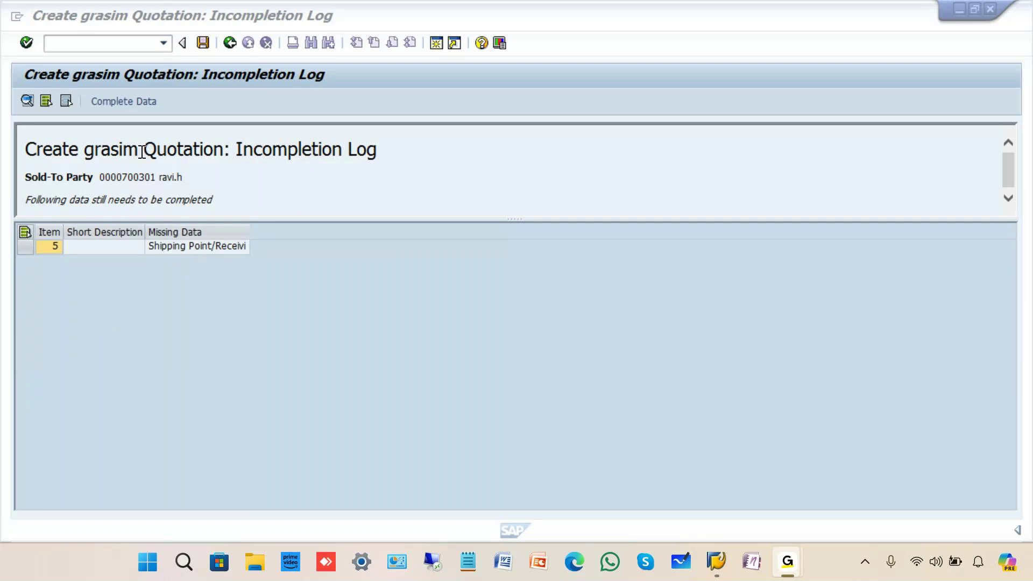
left_click(230, 43)
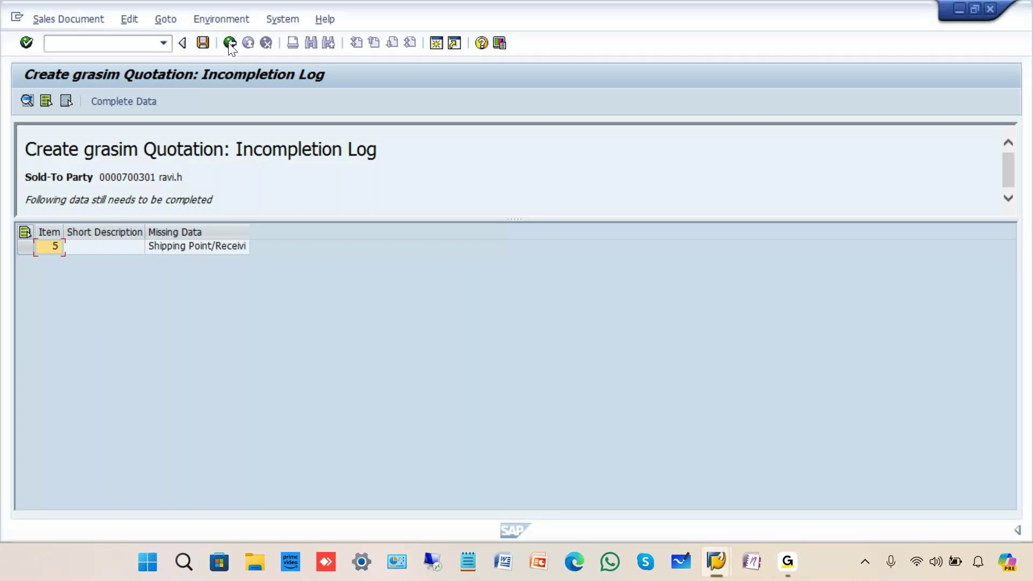
left_click(229, 44)
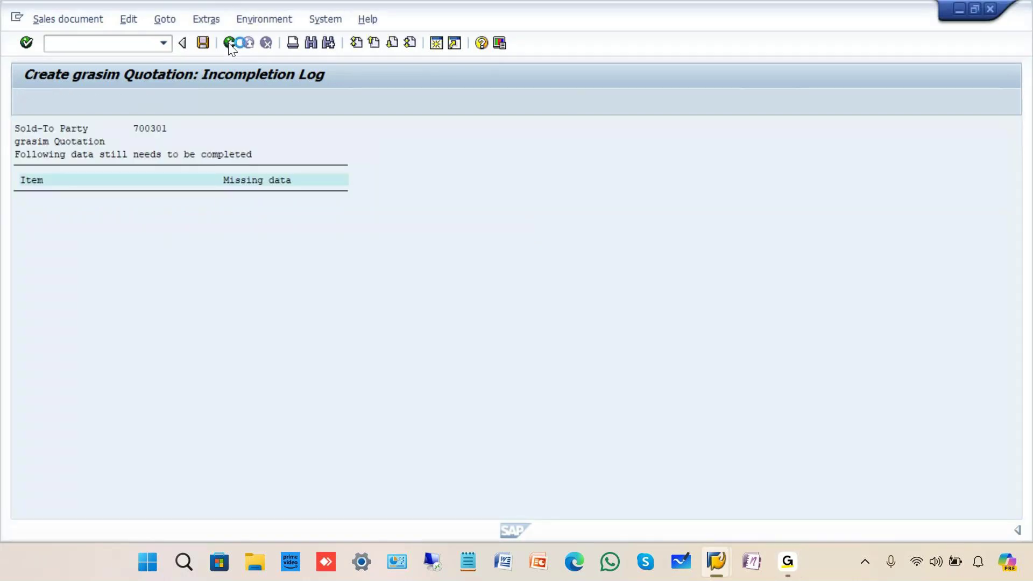
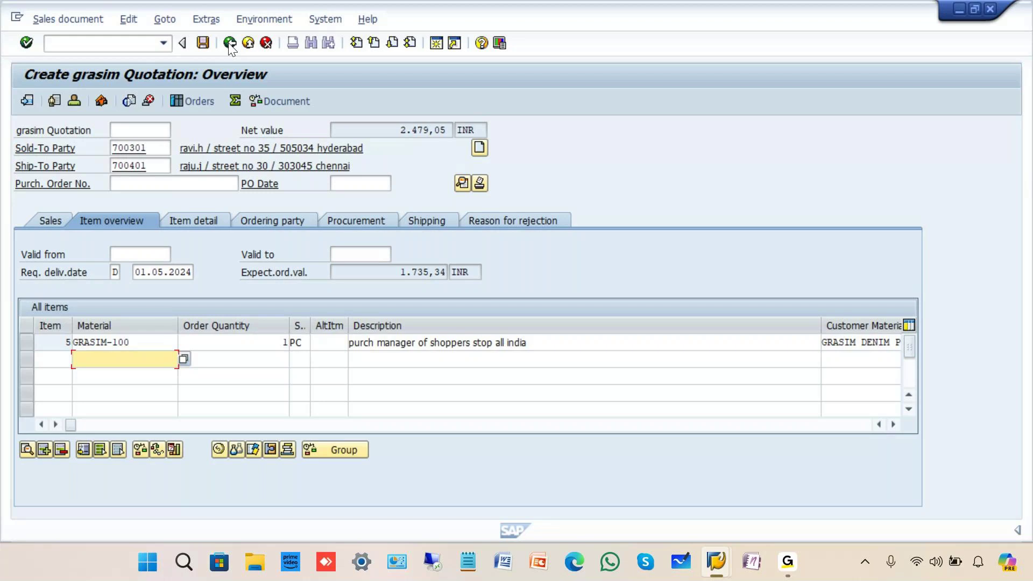
- Leave the quotation without saving it and decline logging off from the system
left_click(230, 43)
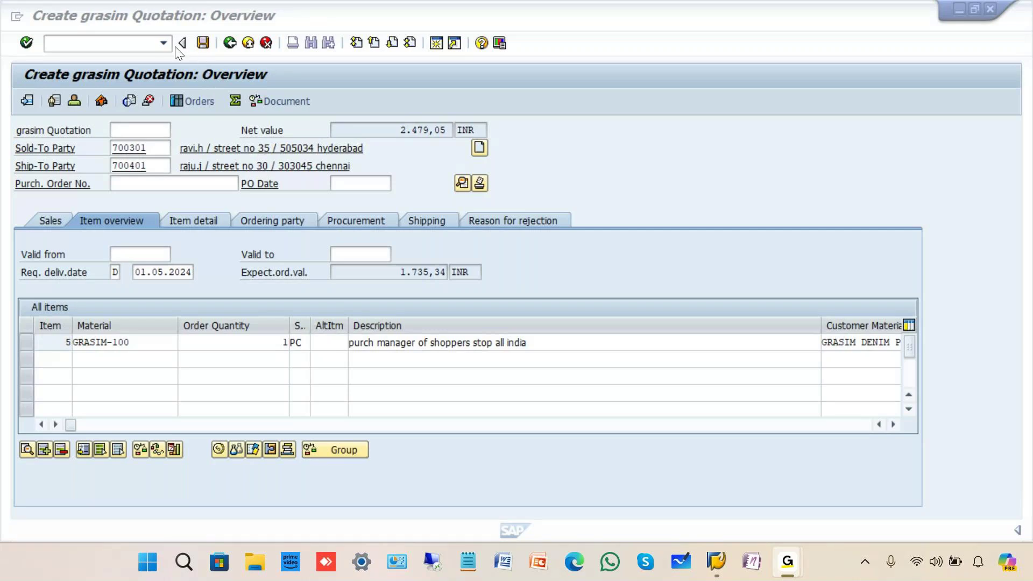
left_click(229, 43)
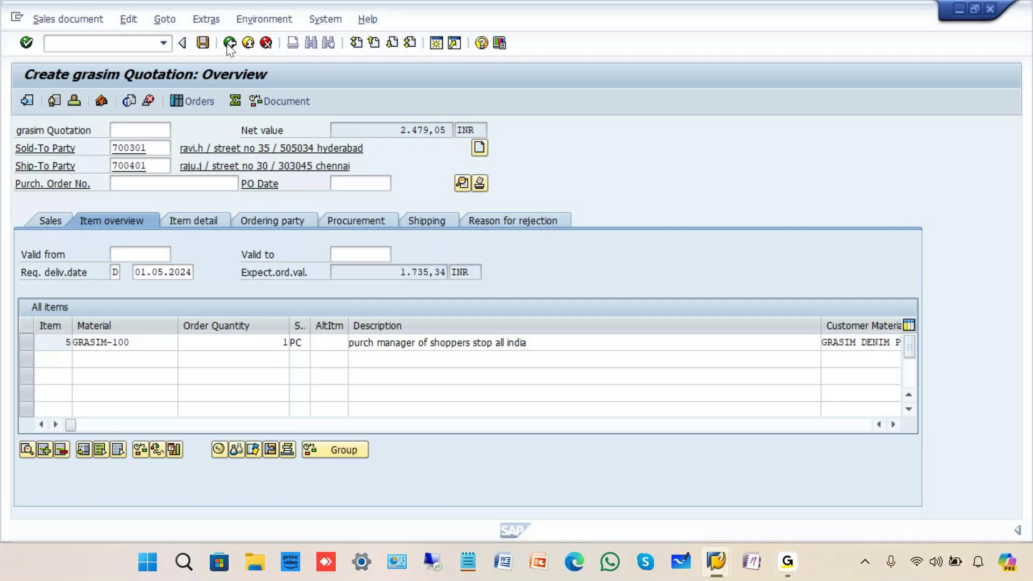
left_click(306, 298)
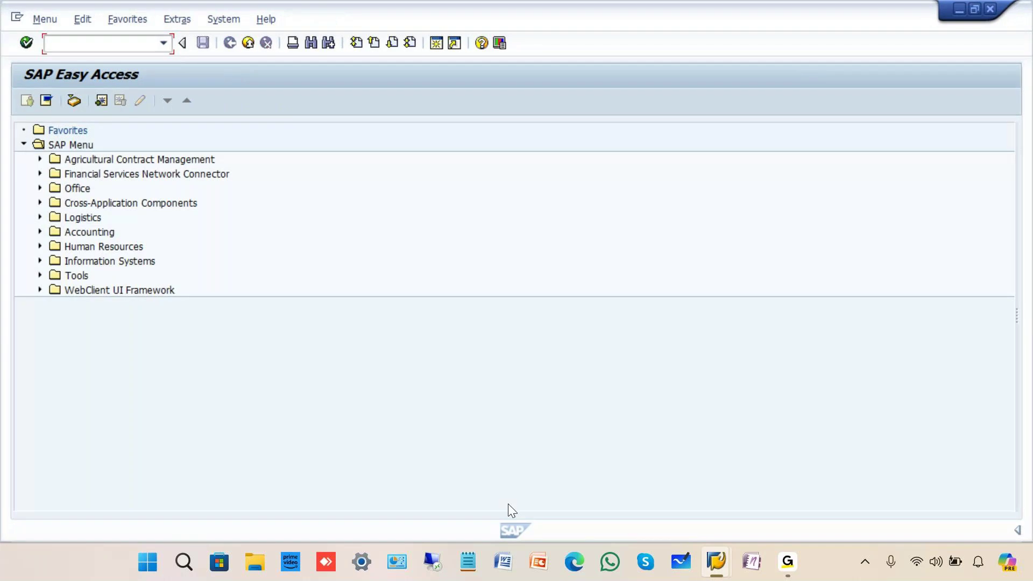
left_click(990, 9)
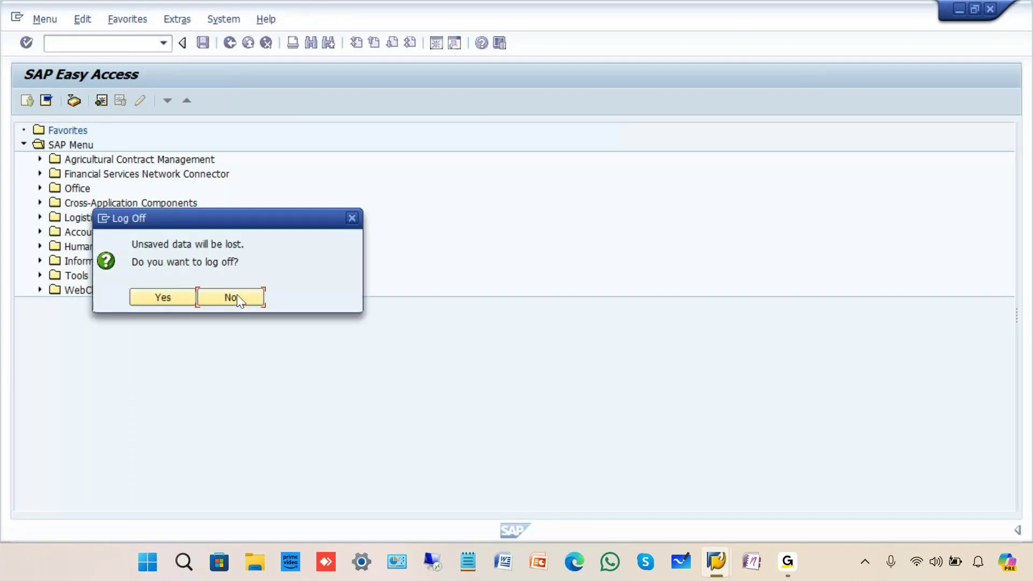
left_click(232, 297)
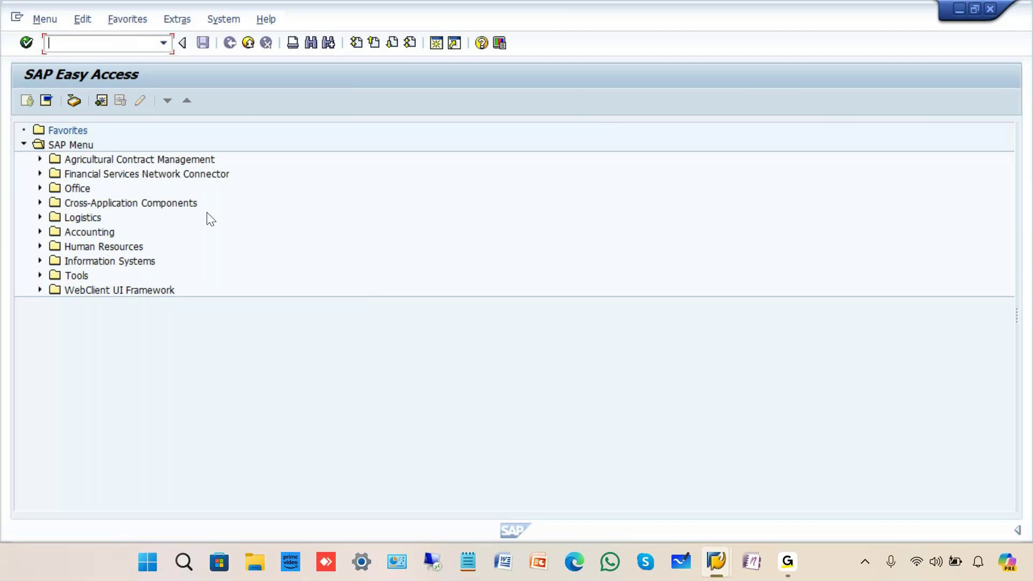
- Open the saved quantity contract for changes with transaction VA42
type("va42")
key("Return")
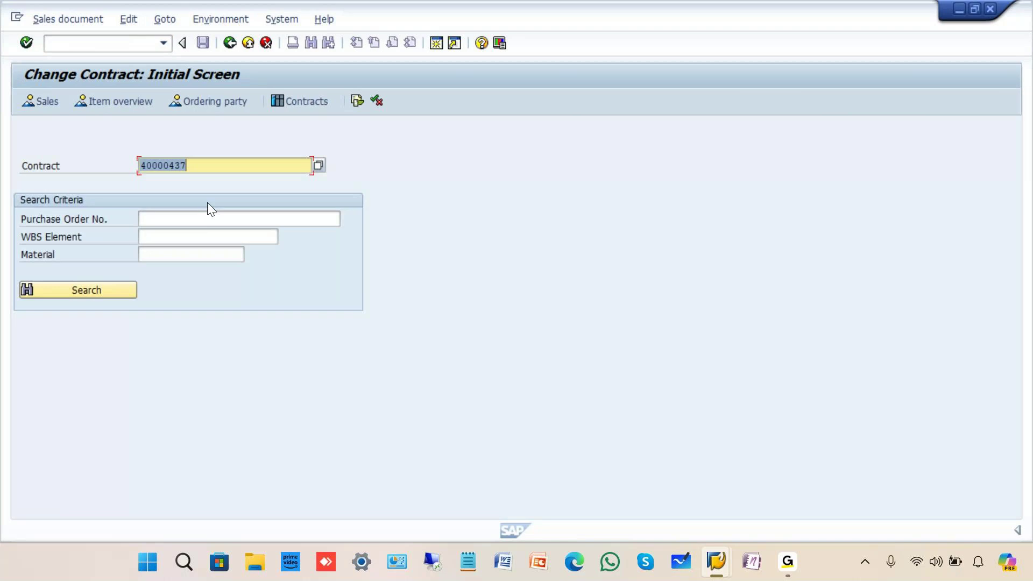
key("Return")
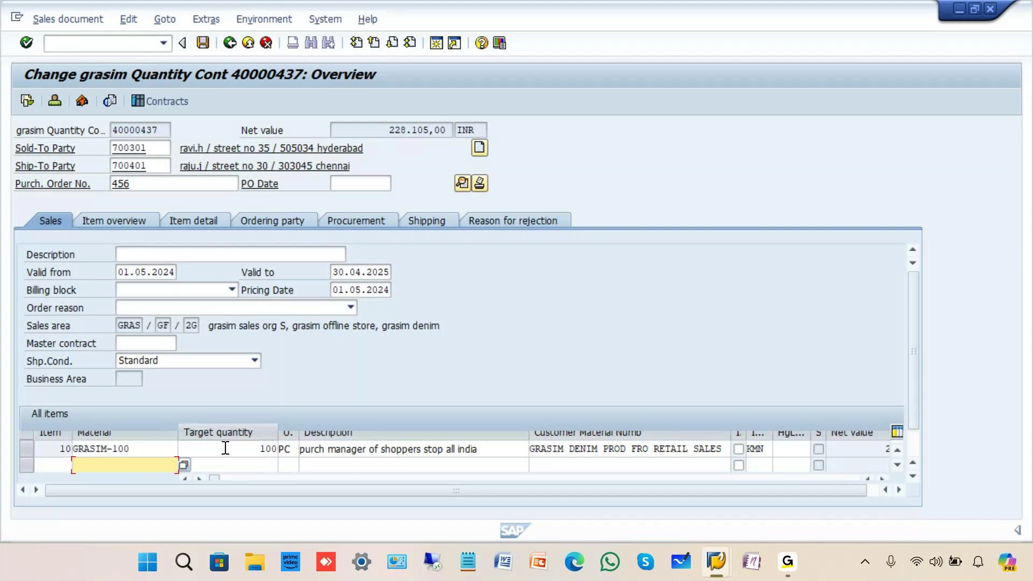
- Examine the contract's target and order quantities, sold-to party, material and purchase order number
left_click_drag(225, 448, 297, 456)
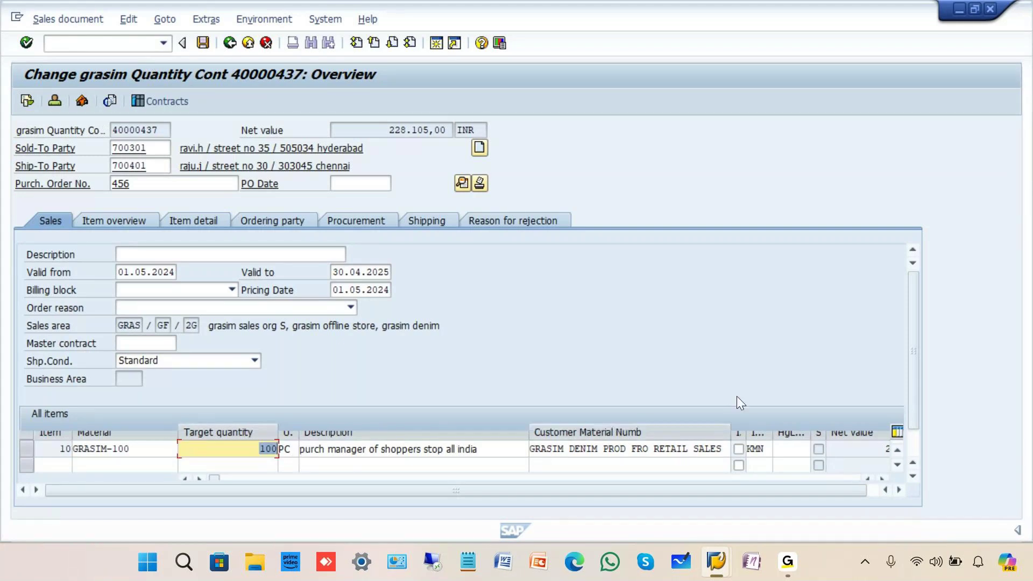
left_click_drag(914, 302, 915, 325)
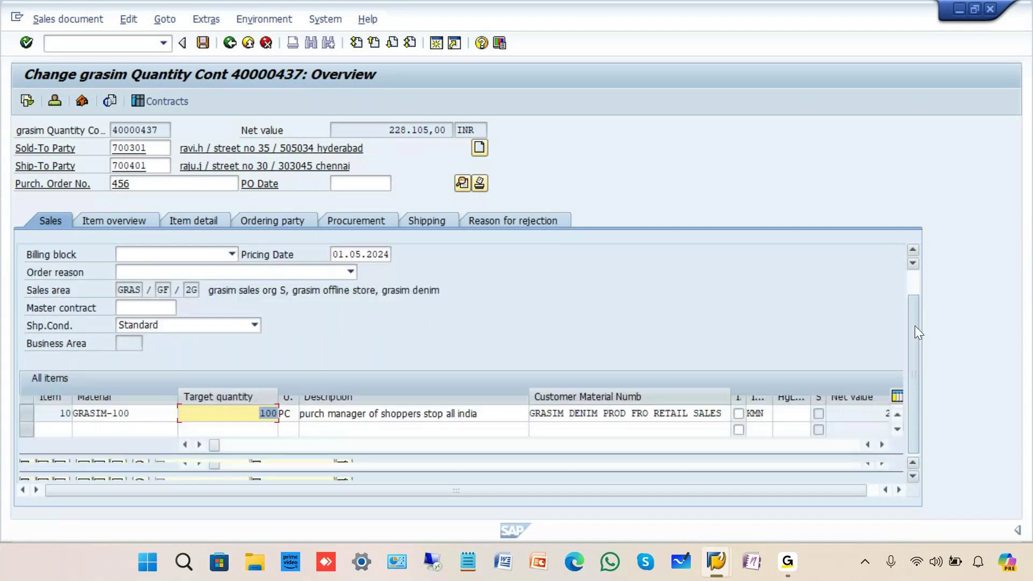
left_click(881, 444)
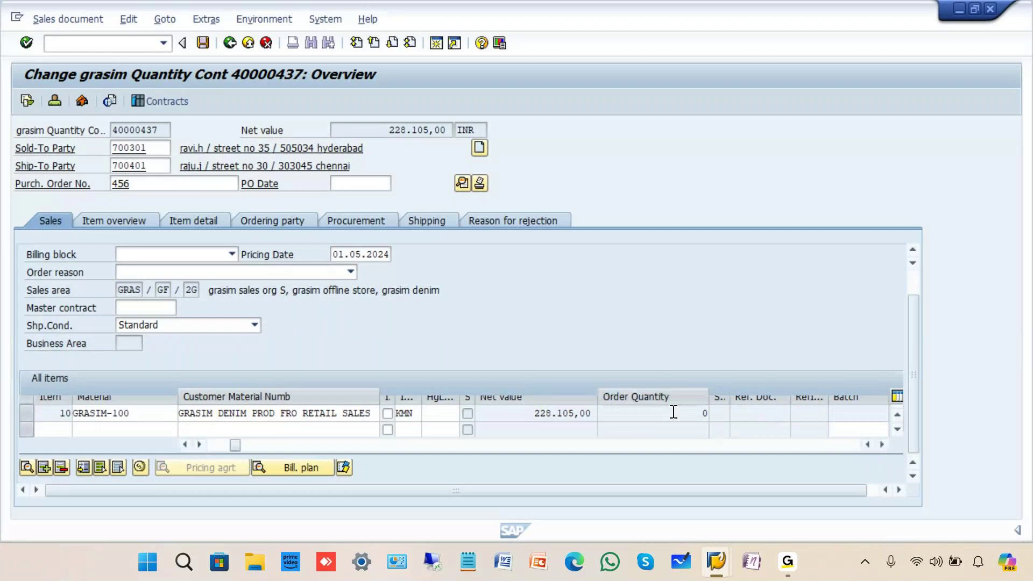
left_click(705, 412)
key("BackSpace")
double_click(115, 148)
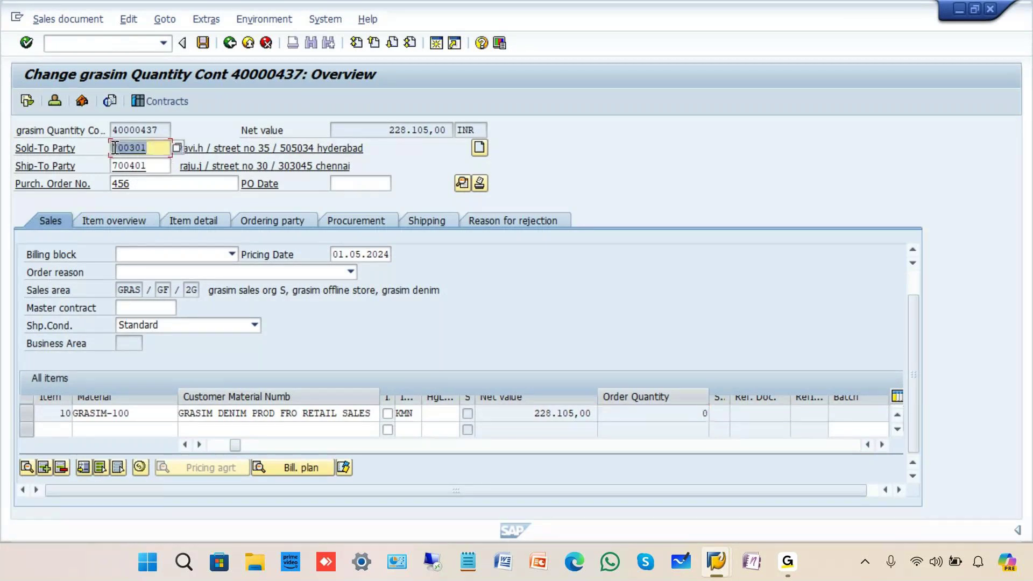
double_click(141, 413)
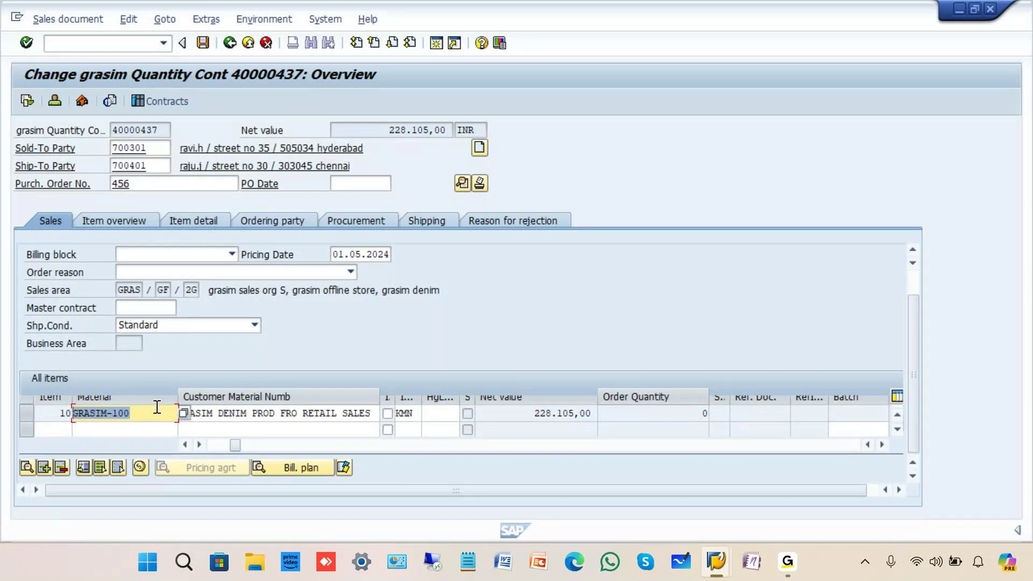
double_click(181, 183)
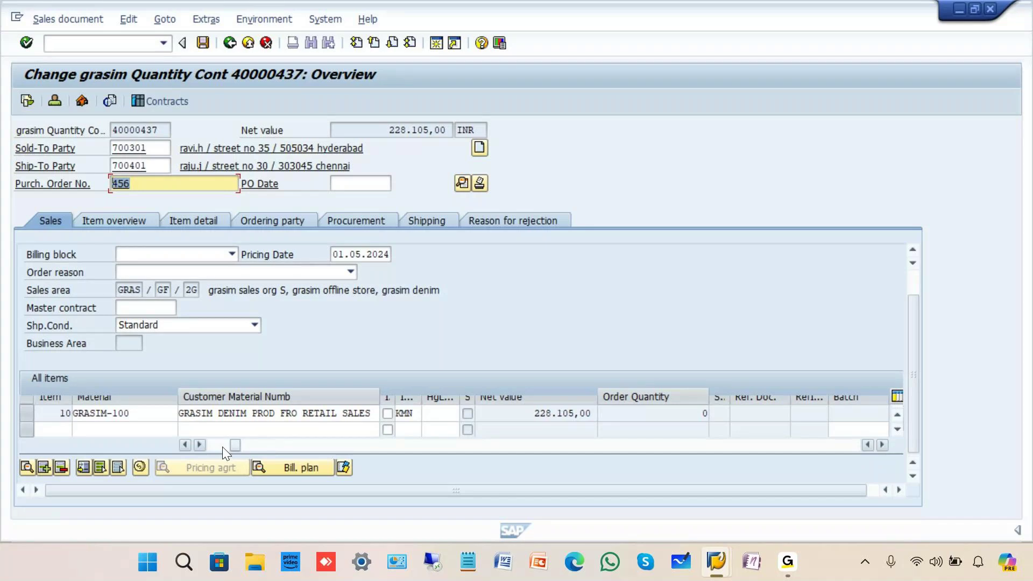
left_click_drag(237, 443, 215, 444)
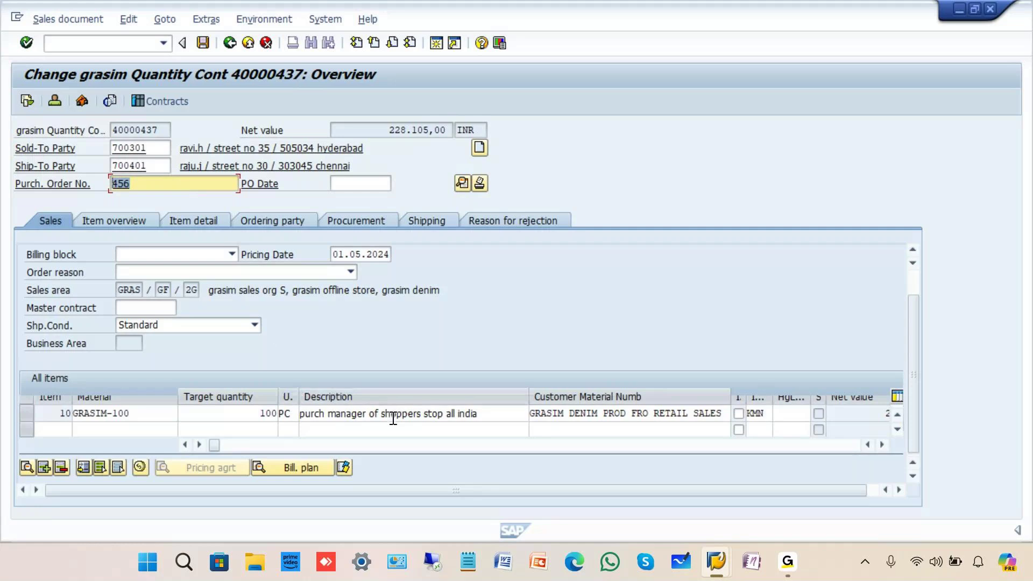
left_click_drag(164, 176, 110, 191)
- Recheck the reopened contract for completeness, save it and leave contract maintenance
left_click(147, 218)
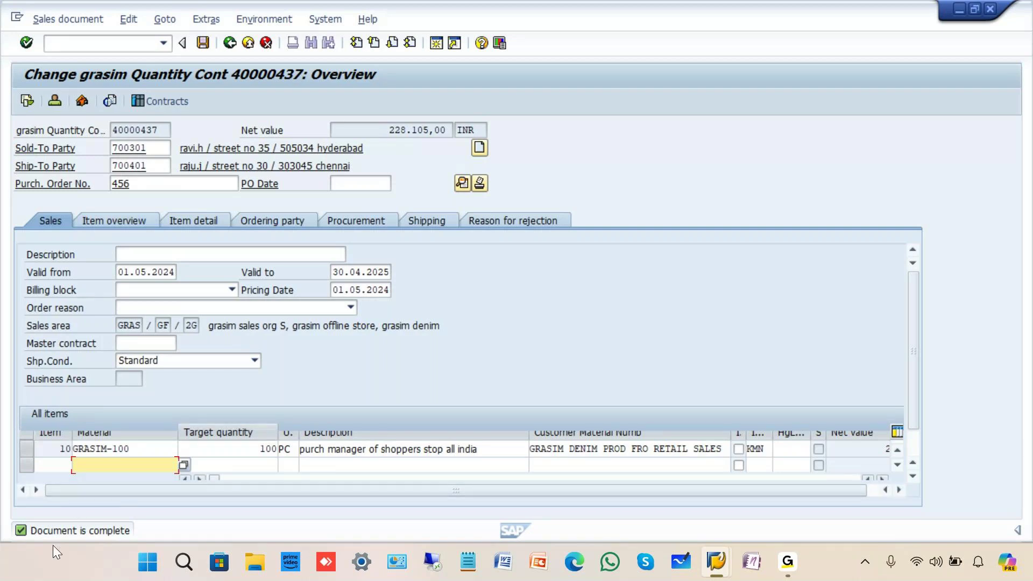
left_click(204, 43)
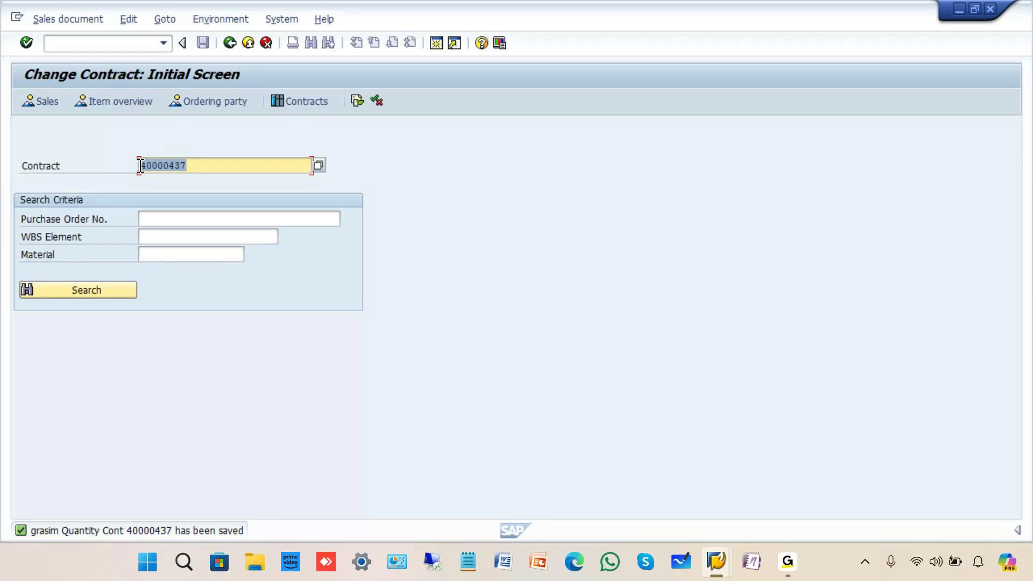
left_click(230, 44)
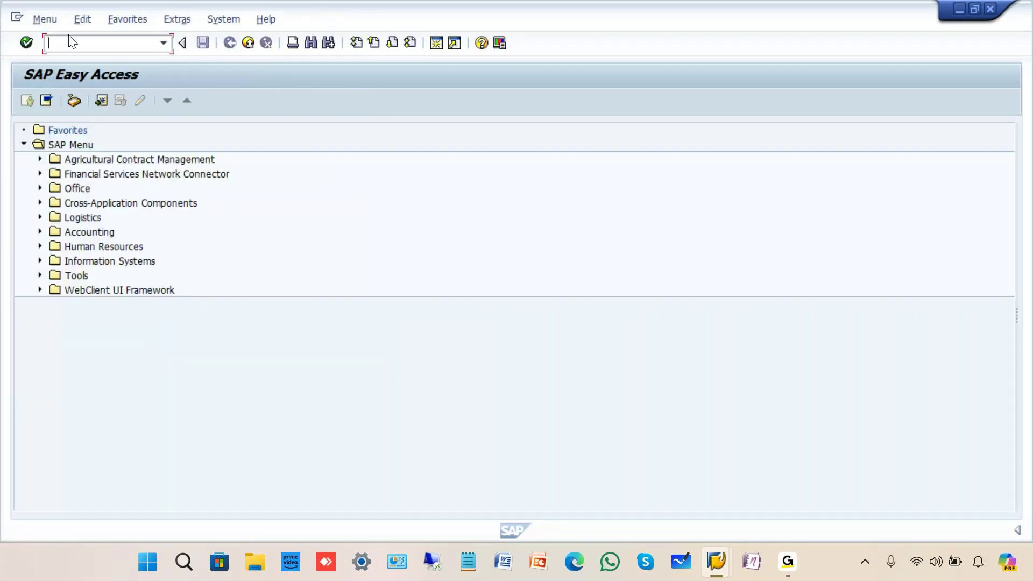
- Start creating a sales order with transaction VA01
left_click(48, 21)
left_click(43, 74)
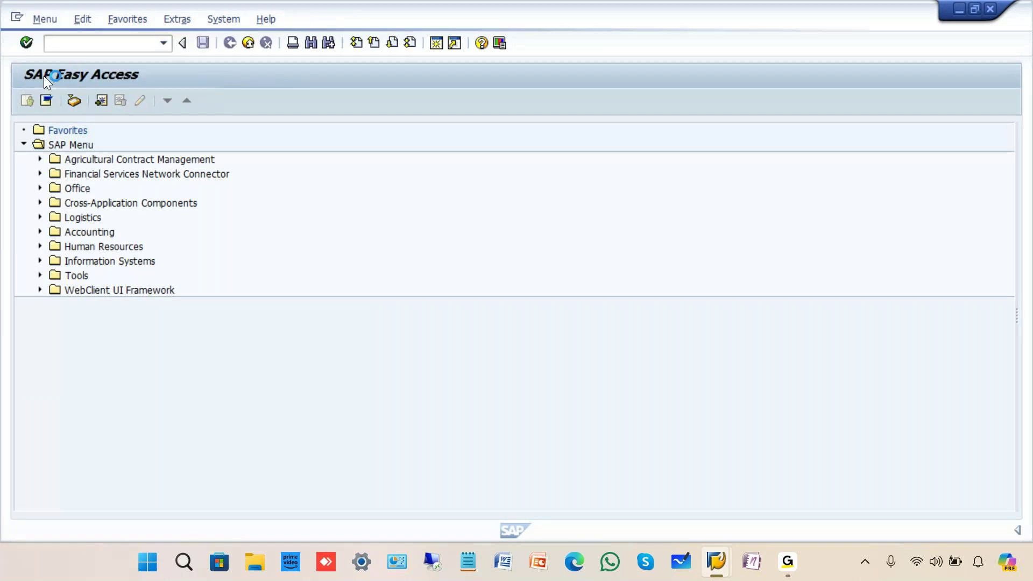
type("va")
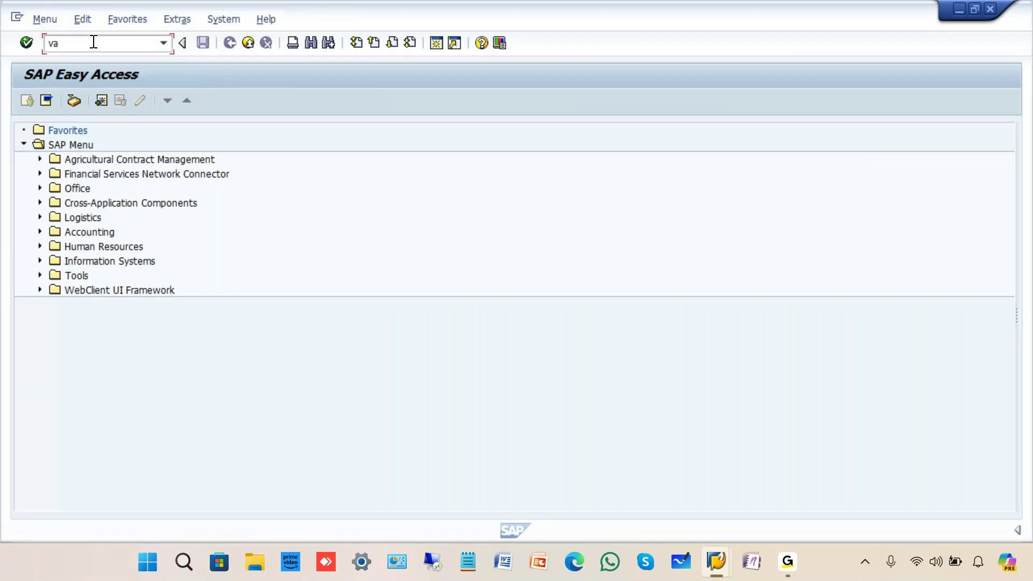
type("01")
key("Return")
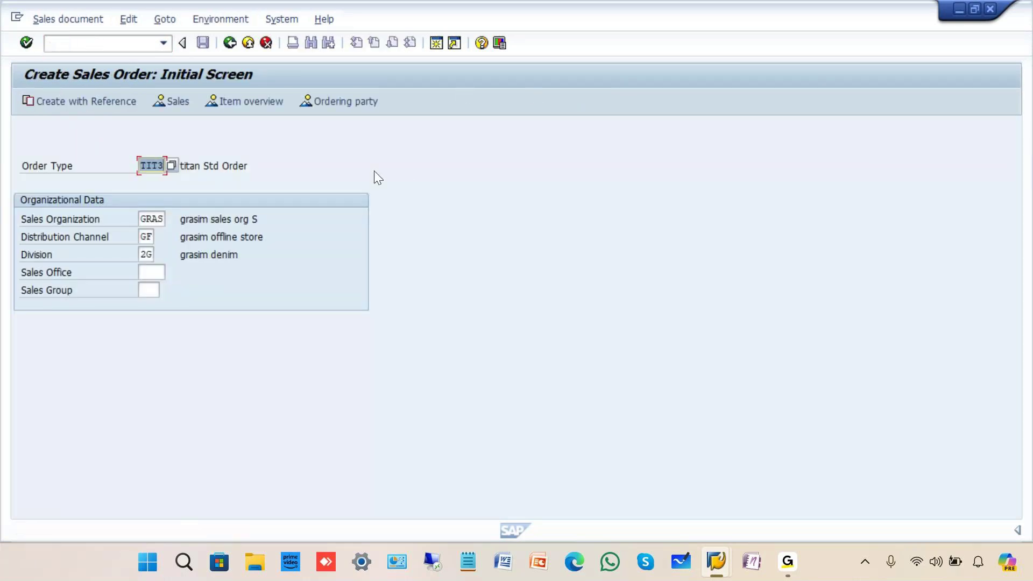
- Set the order type to gra3 and start creating the sales order with reference to a contract
key("BackSpace")
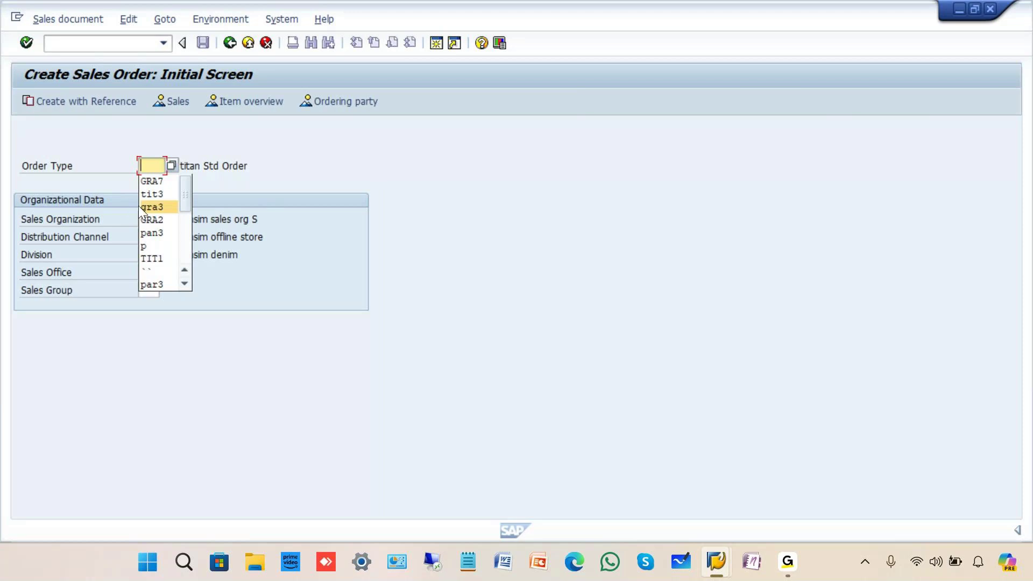
left_click(143, 206)
left_click(148, 251)
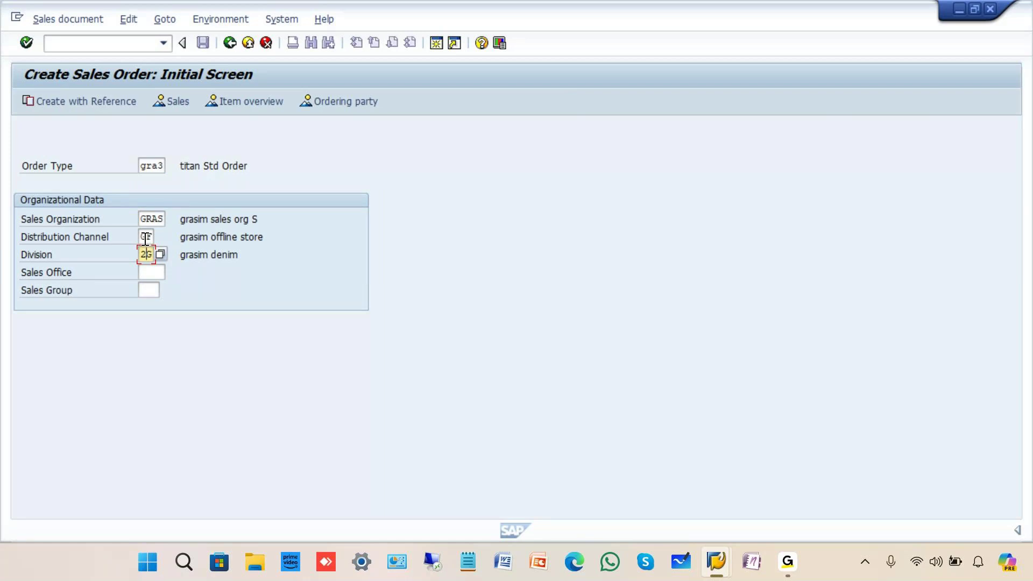
left_click(70, 102)
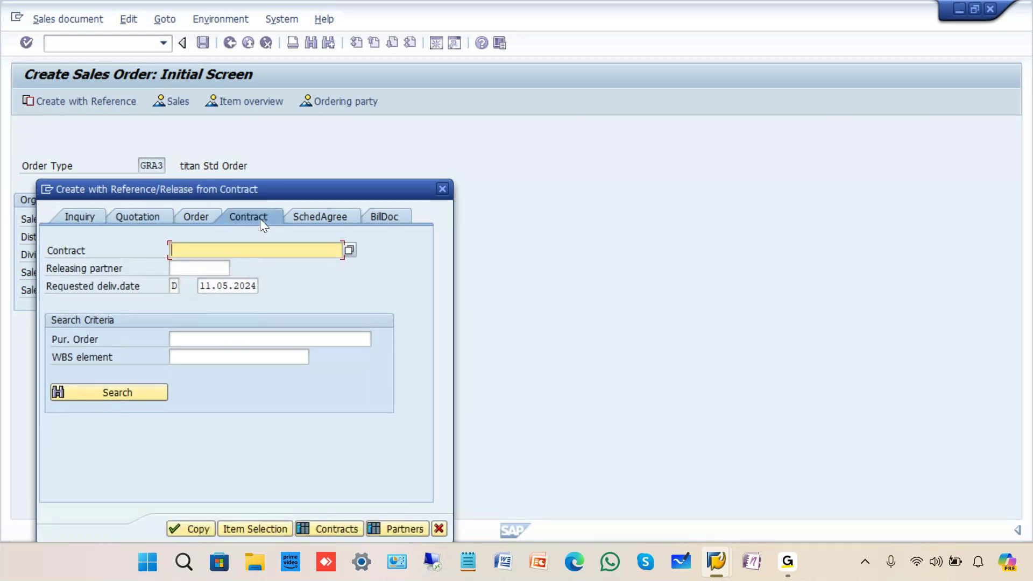
- Look up contracts by customer in sales organization GRAS and choose the GRA7 contract as the reference
left_click(348, 251)
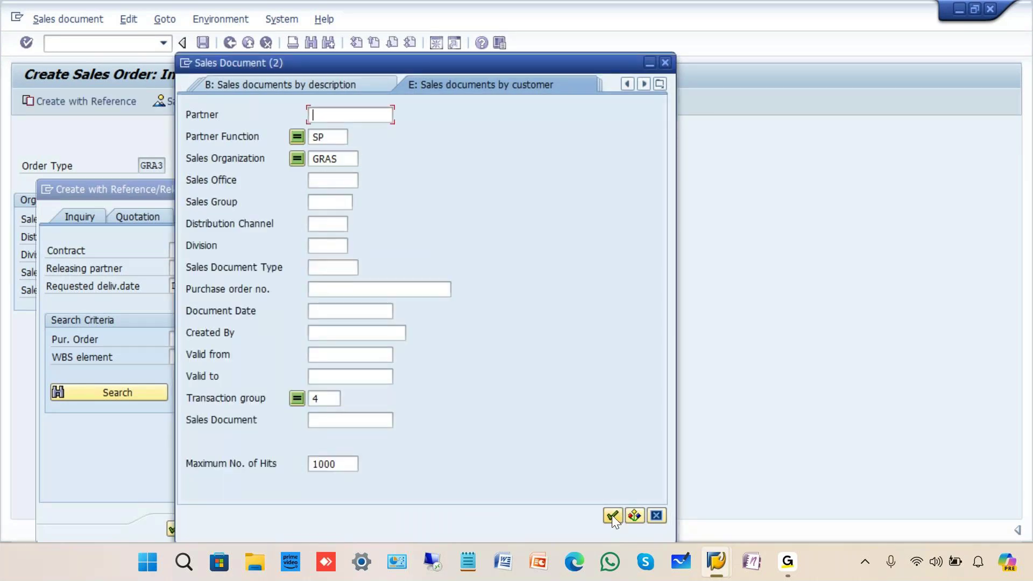
left_click(612, 515)
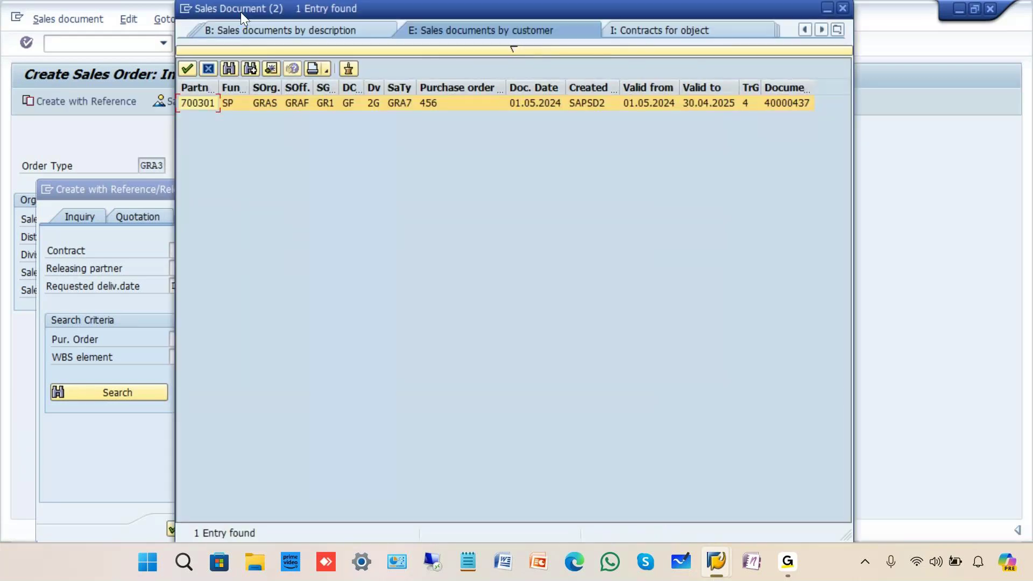
left_click_drag(241, 12, 249, 122)
left_click(209, 219)
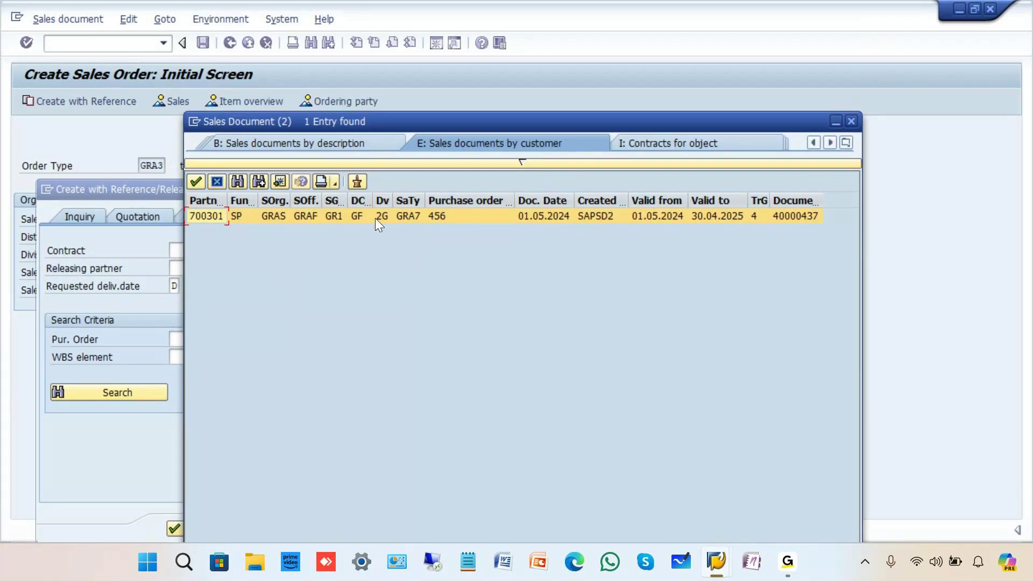
double_click(803, 215)
- Repeat the contract lookup by customer and reselect the GRA7 contract with purchase order 456
left_click(343, 252)
left_click(350, 247)
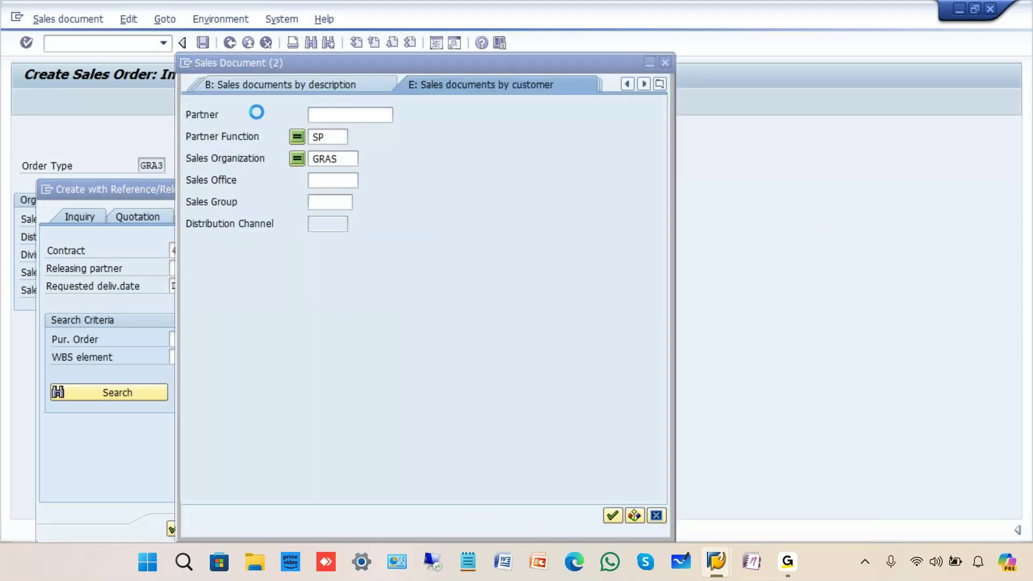
key("Return")
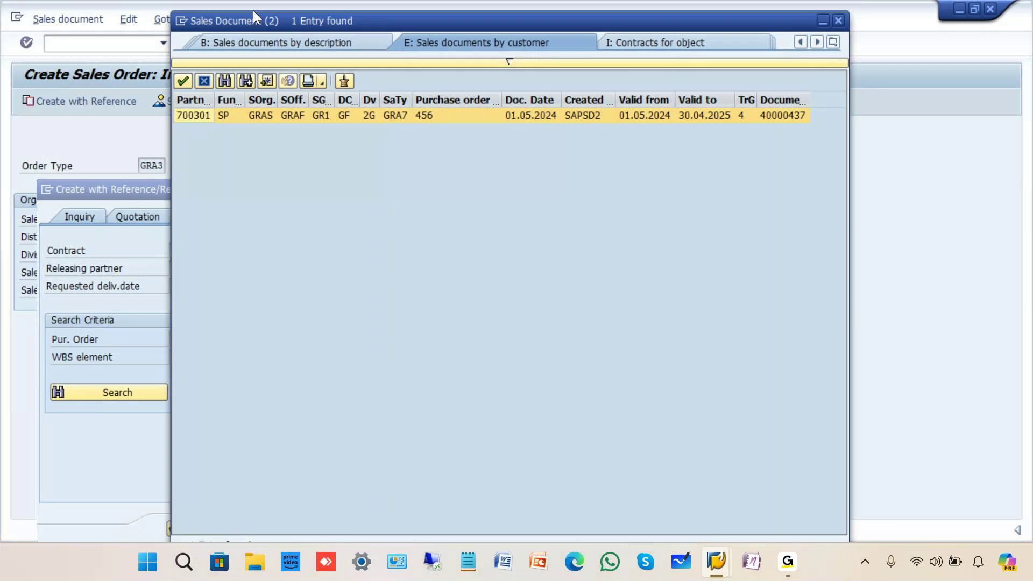
left_click_drag(252, 11, 270, 116)
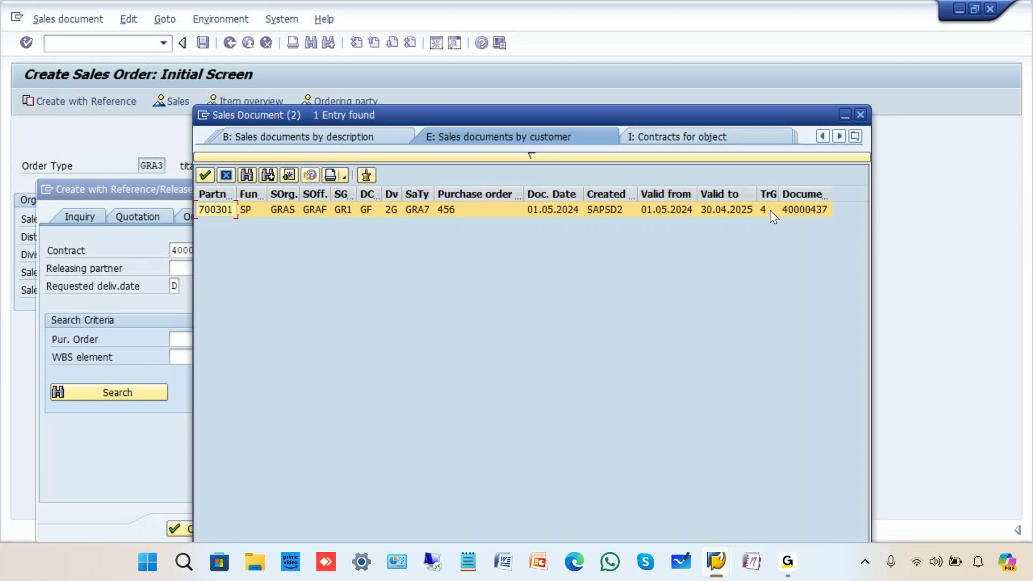
double_click(799, 209)
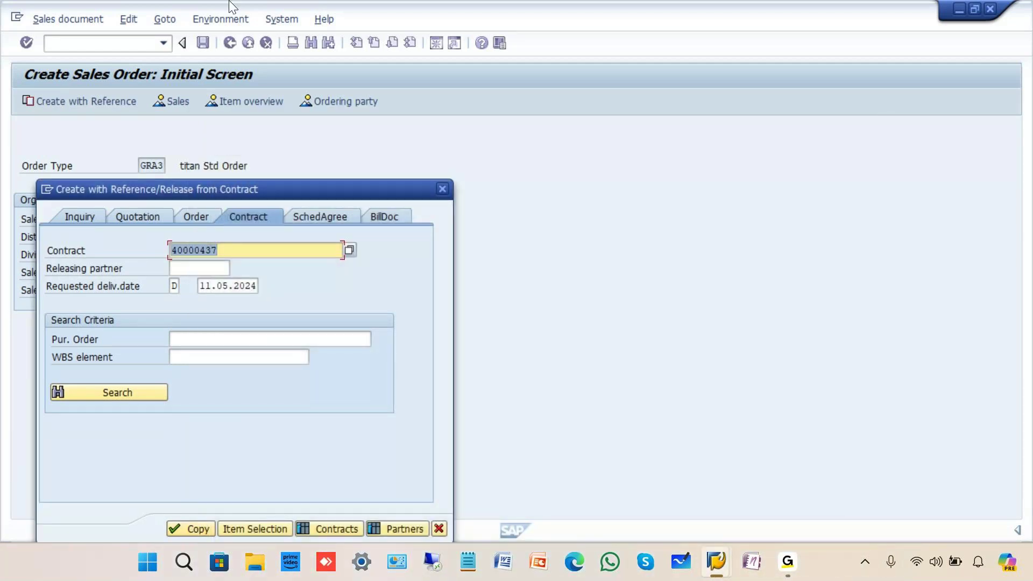
- Start screen annotation and handwrite in blue "If the copy of Sales Doc's is not done properly" beside the reference dialog
key("ctrl+alt+g")
left_click_drag(542, 187, 543, 207)
left_click_drag(522, 189, 553, 175)
left_click_drag(531, 215, 554, 209)
left_click_drag(562, 208, 561, 185)
left_click_drag(559, 185, 580, 181)
left_click_drag(565, 201, 581, 195)
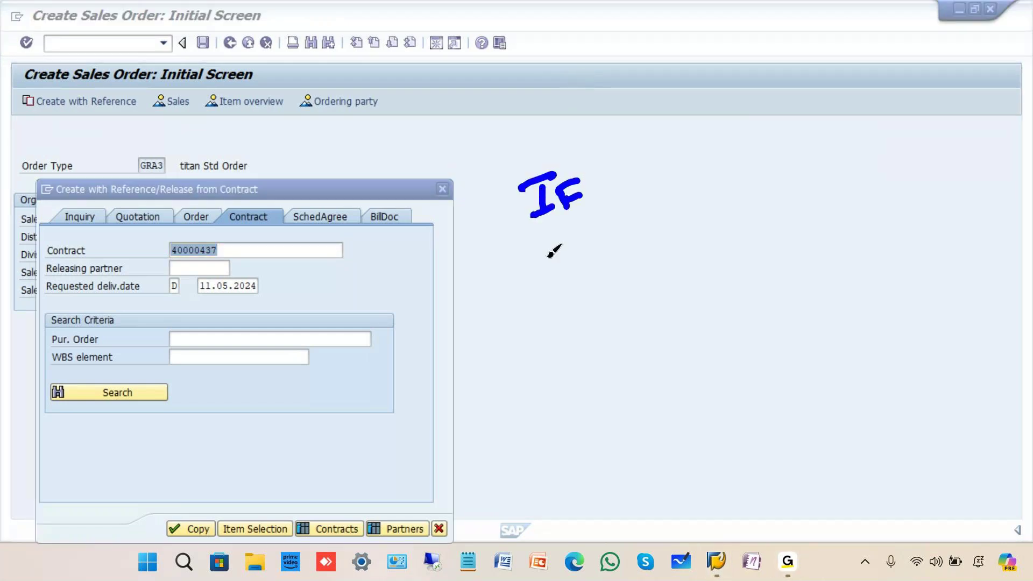
left_click_drag(531, 256, 540, 270)
left_click_drag(553, 251, 539, 285)
left_click_drag(507, 270, 578, 265)
mouse_move(622, 240)
left_mouse_down()
mouse_move(635, 241)
mouse_move(660, 211)
mouse_move(665, 243)
left_mouse_up()
left_click_drag(689, 209, 683, 211)
left_click_drag(715, 193, 706, 222)
left_click_drag(700, 208, 719, 203)
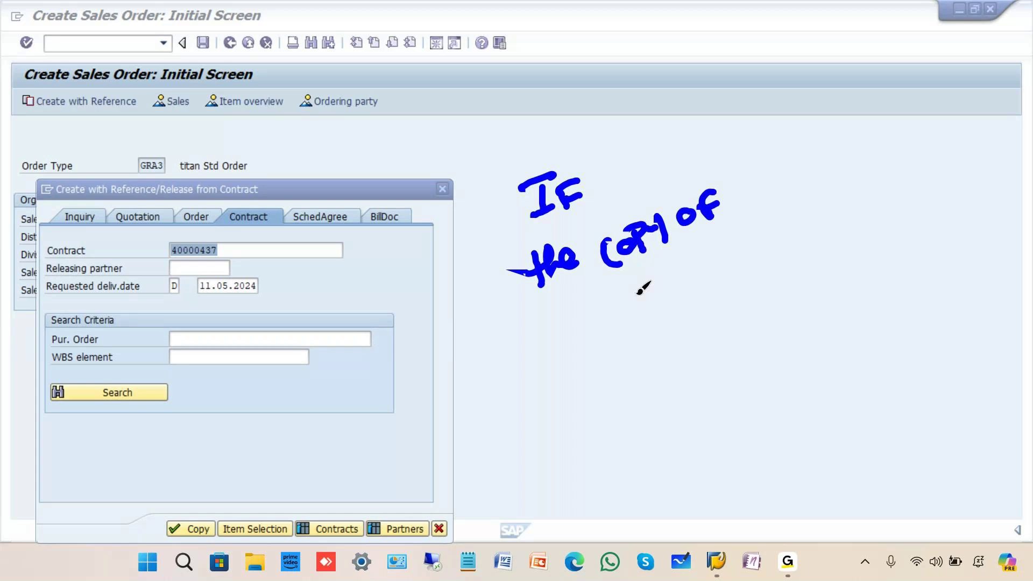
left_click_drag(609, 298, 590, 326)
left_click_drag(607, 315, 670, 291)
left_click_drag(673, 280, 699, 279)
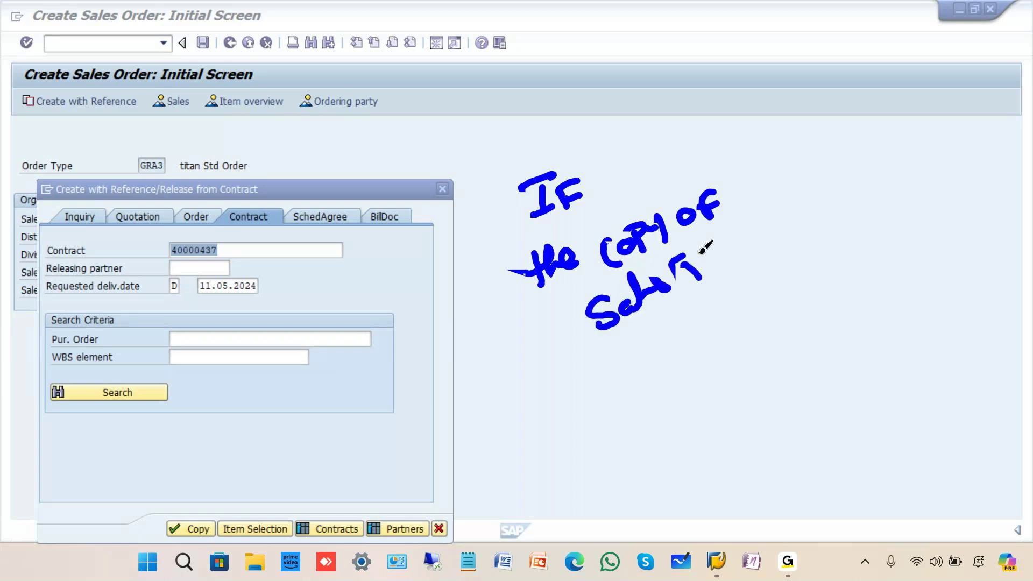
mouse_move(679, 243)
left_mouse_down()
mouse_move(751, 221)
mouse_move(733, 248)
left_mouse_up()
left_click_drag(742, 198, 756, 248)
left_click_drag(570, 376, 572, 395)
mouse_move(589, 358)
left_mouse_down()
mouse_move(607, 367)
mouse_move(592, 383)
left_mouse_up()
left_click_drag(631, 368, 641, 339)
left_click_drag(659, 329, 691, 324)
left_click_drag(678, 322, 700, 315)
mouse_move(671, 360)
left_mouse_down()
mouse_move(681, 370)
mouse_move(746, 338)
left_mouse_up()
left_click_drag(763, 314, 804, 299)
mouse_move(800, 328)
left_mouse_down()
mouse_move(811, 269)
mouse_move(885, 200)
mouse_move(890, 223)
left_mouse_up()
- Continue the blue handwritten note with "System can not copy the info from" and the linked document types below it
left_click(622, 477)
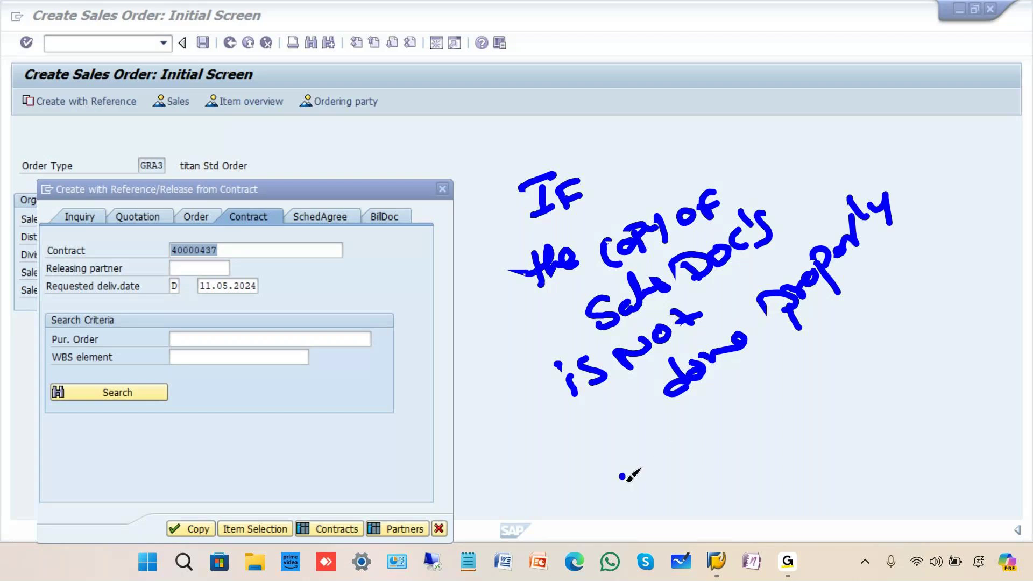
left_click_drag(591, 478, 575, 506)
left_click_drag(592, 487, 621, 512)
mouse_move(640, 437)
left_mouse_down()
mouse_move(624, 476)
mouse_move(705, 431)
mouse_move(745, 438)
mouse_move(807, 379)
left_mouse_up()
left_click_drag(807, 343, 804, 383)
left_click_drag(801, 371, 828, 355)
left_click_drag(818, 415, 831, 425)
mouse_move(846, 394)
left_mouse_down()
mouse_move(865, 415)
mouse_move(864, 401)
left_mouse_up()
left_click_drag(867, 349, 885, 365)
left_click_drag(882, 306, 891, 352)
mouse_move(874, 337)
left_mouse_down()
mouse_move(917, 307)
mouse_move(926, 312)
left_mouse_up()
mouse_move(786, 490)
left_mouse_down()
mouse_move(796, 503)
mouse_move(815, 478)
left_mouse_up()
left_click(770, 483)
left_click_drag(817, 478, 851, 449)
left_click_drag(855, 442, 883, 421)
mouse_move(915, 379)
left_mouse_down()
mouse_move(885, 425)
mouse_move(935, 355)
mouse_move(948, 353)
left_mouse_up()
mouse_move(850, 497)
left_mouse_down()
mouse_move(840, 503)
mouse_move(935, 428)
mouse_move(940, 435)
left_mouse_up()
left_click_drag(962, 399, 963, 416)
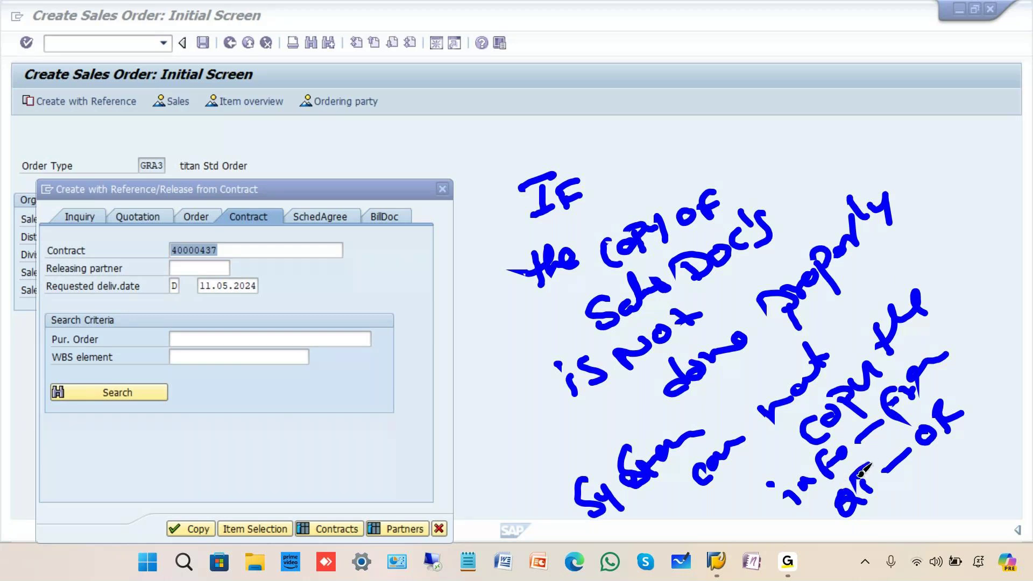
left_click_drag(877, 484, 856, 503)
left_click_drag(818, 481, 839, 476)
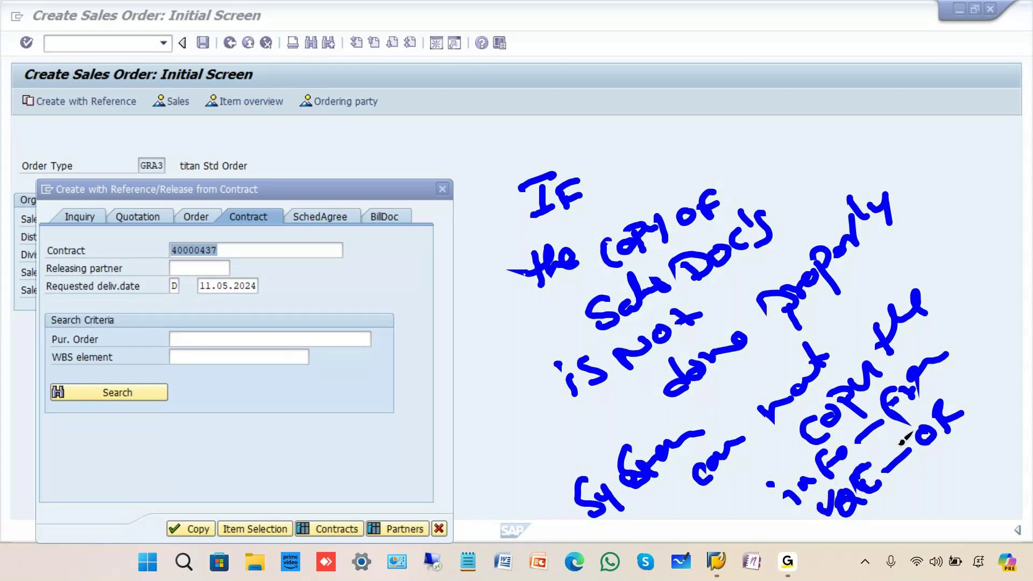
left_click_drag(925, 422, 952, 385)
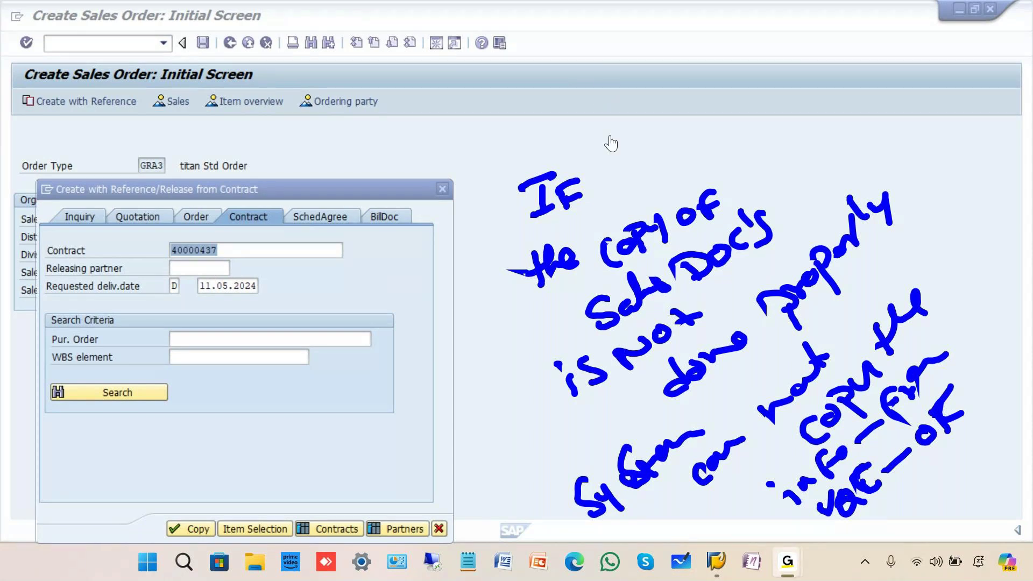
- Handwrite in red that copying from GRA7 to GRA3 is not supported, then clear all annotations and leave annotation mode
mouse_move(156, 433)
left_mouse_down()
mouse_move(234, 412)
mouse_move(237, 425)
left_mouse_up()
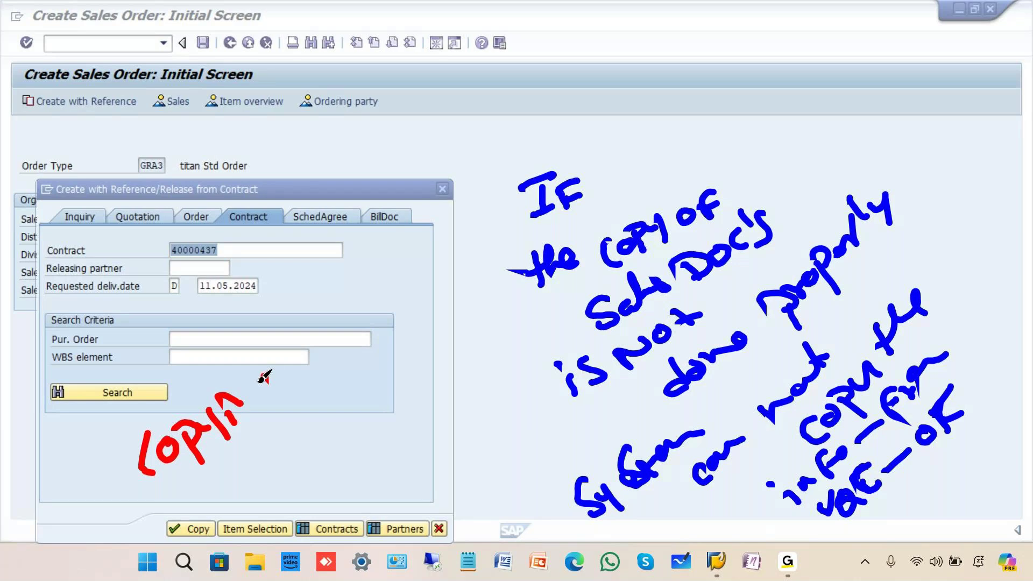
mouse_move(268, 375)
left_mouse_down()
mouse_move(247, 473)
mouse_move(336, 469)
mouse_move(328, 457)
mouse_move(452, 354)
mouse_move(472, 359)
mouse_move(391, 473)
mouse_move(432, 438)
mouse_move(434, 476)
mouse_move(489, 438)
left_mouse_up()
mouse_move(103, 506)
left_mouse_down()
mouse_move(127, 484)
mouse_move(132, 509)
mouse_move(121, 517)
left_mouse_up()
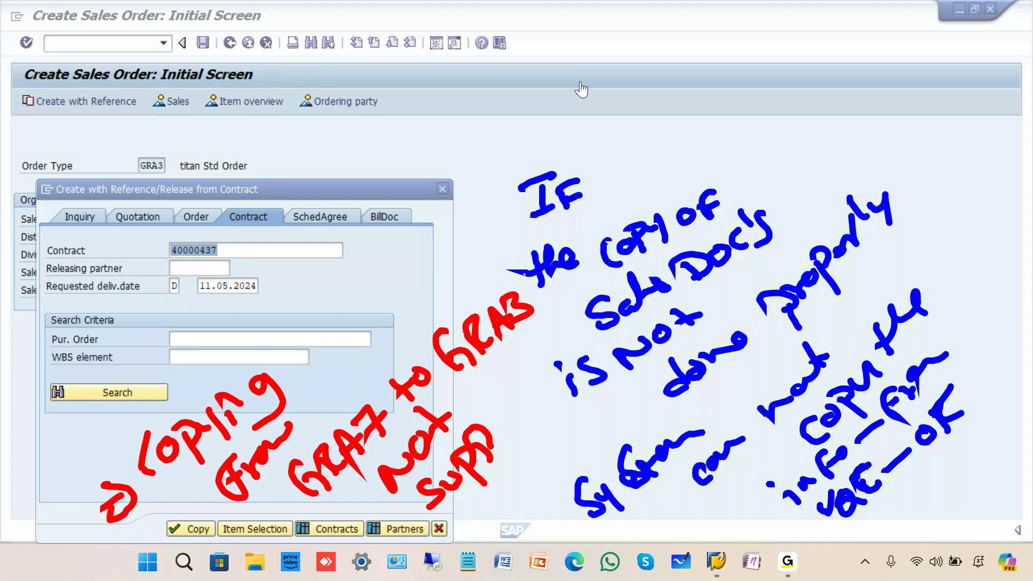
key("e")
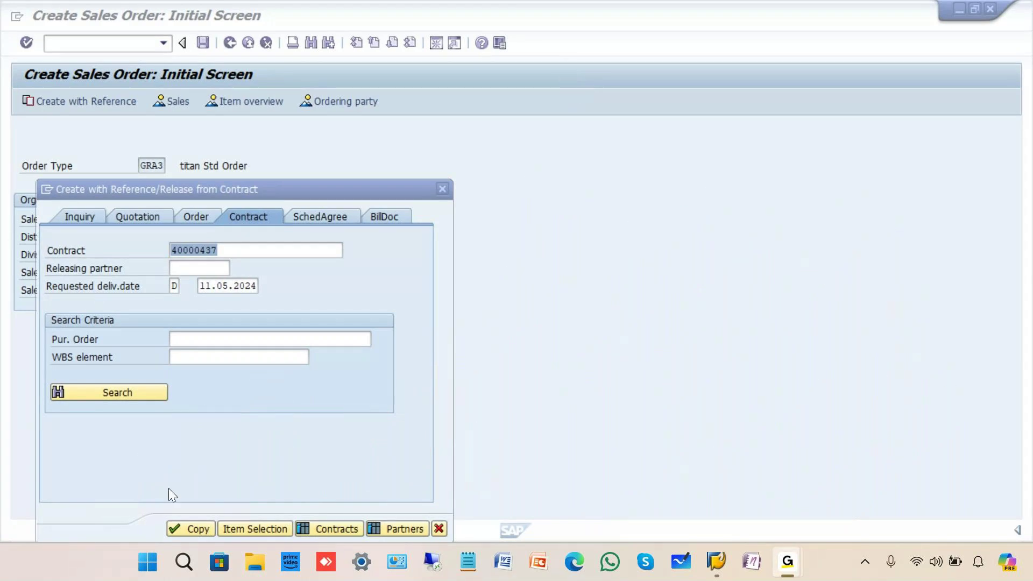
- Copy the contract into the sales order and set the GRASIM-100 item's order quantity to 15 PC
left_click(186, 527)
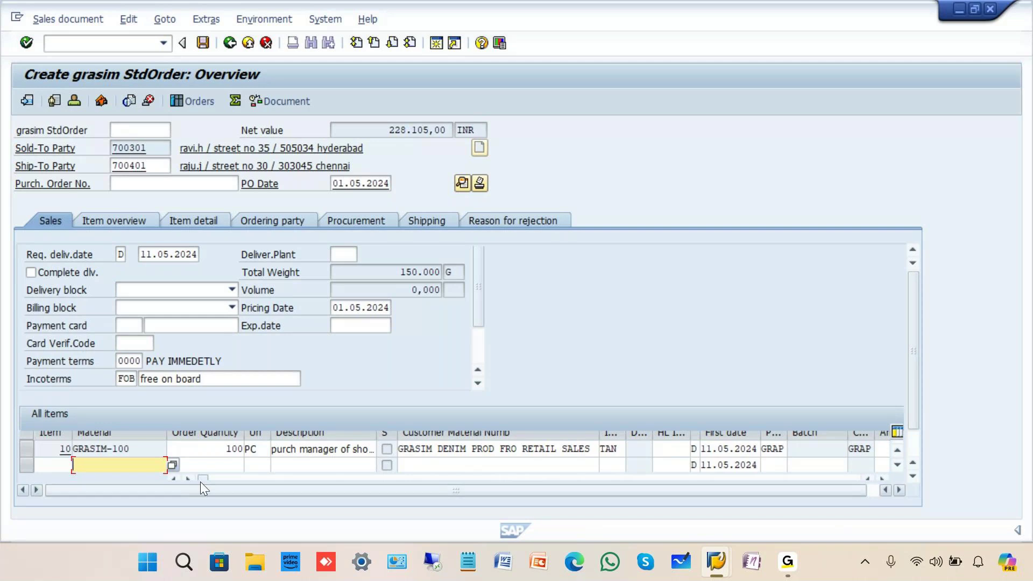
double_click(195, 447)
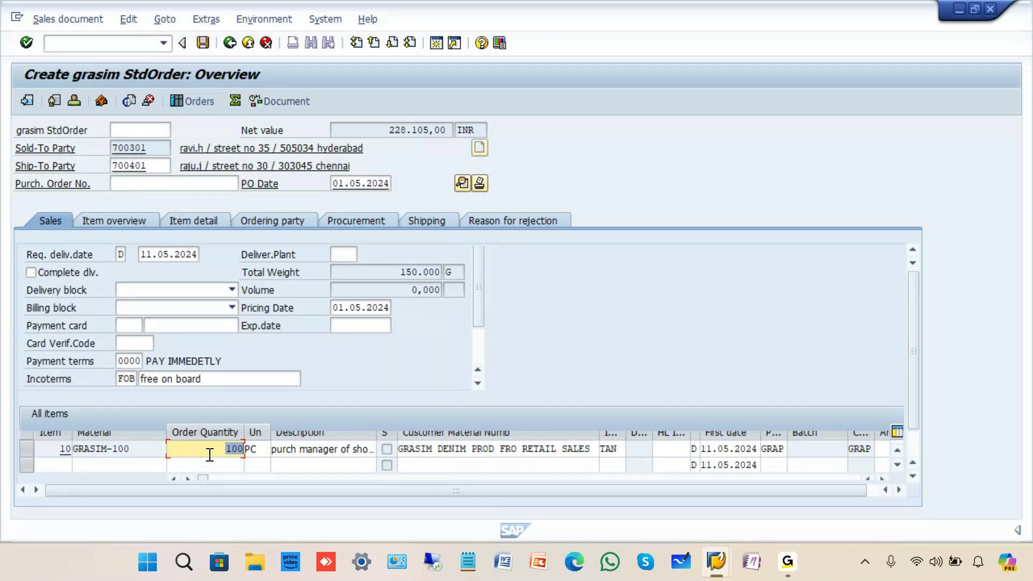
type("15")
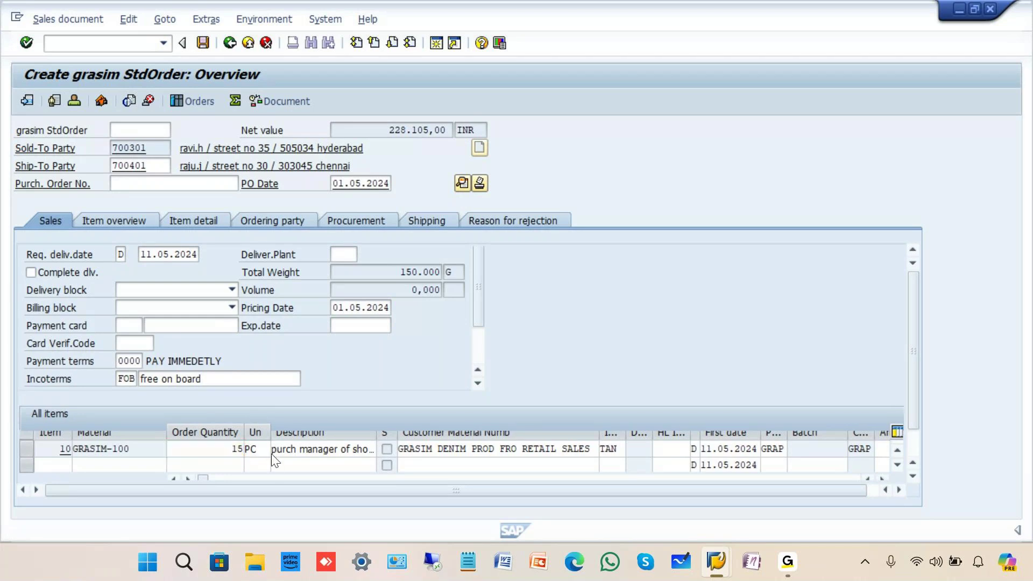
key("Return")
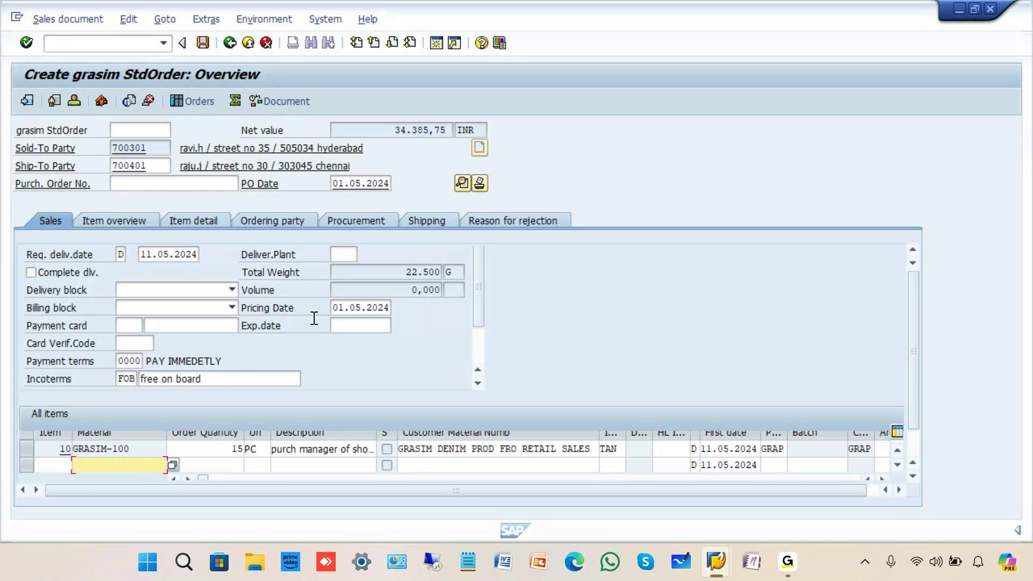
- Check the sales order's incompletion log for missing data
double_click(213, 446)
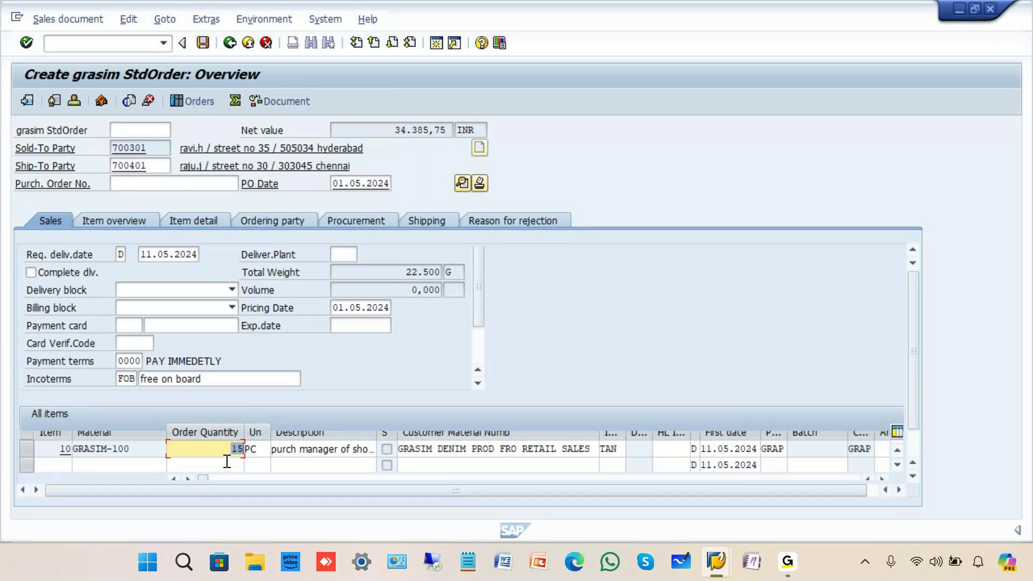
left_click(127, 21)
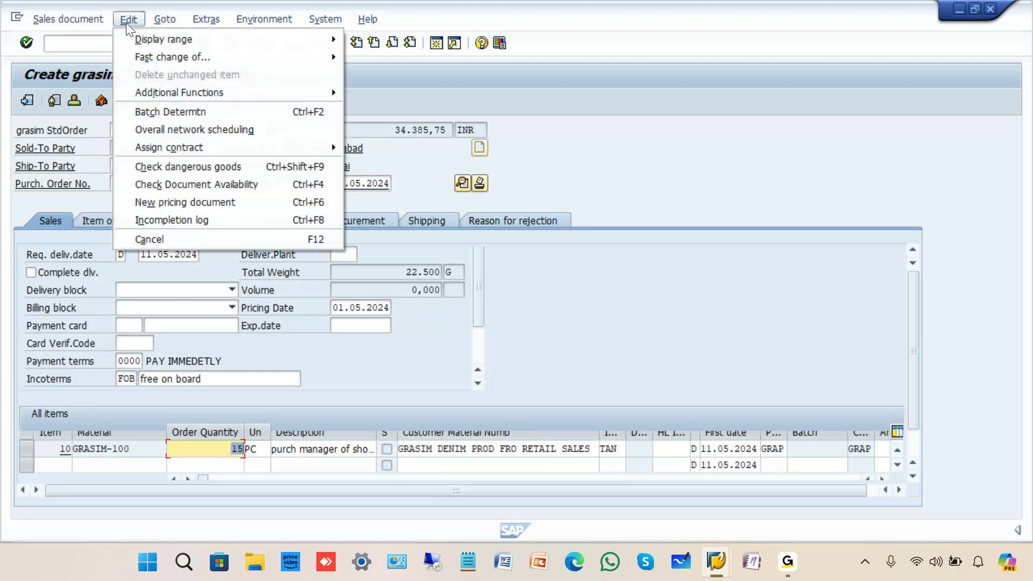
left_click(149, 218)
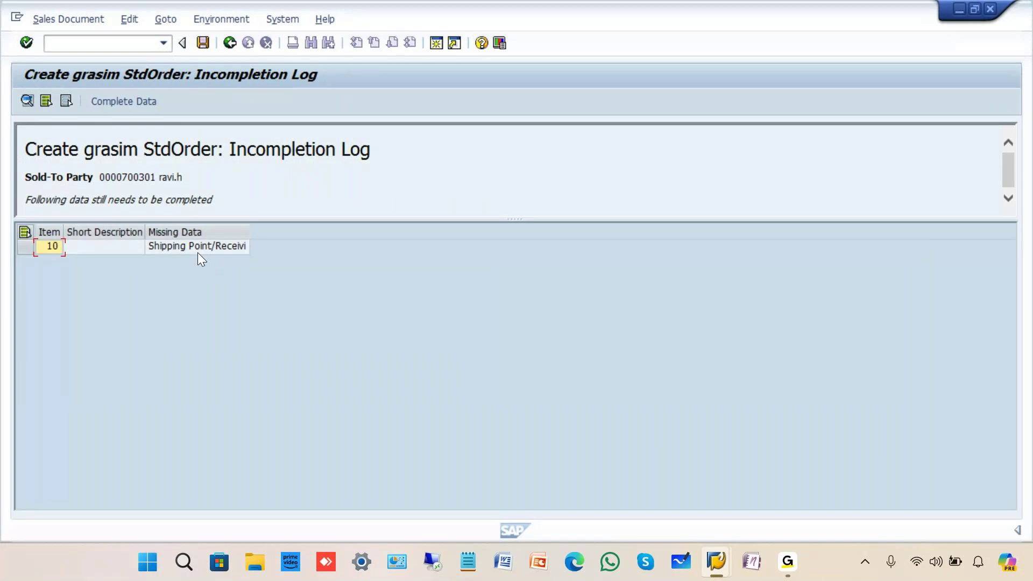
left_click(229, 43)
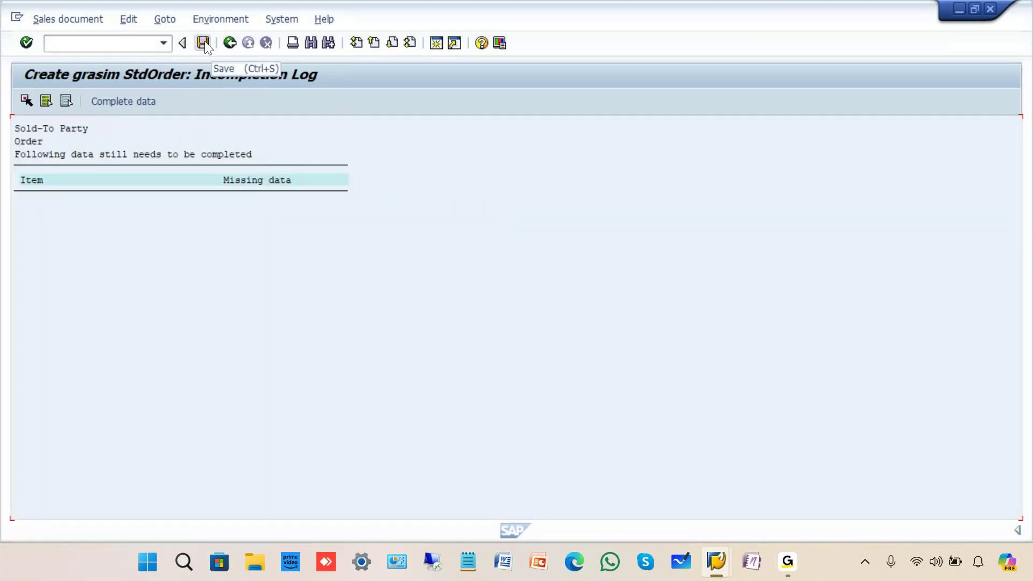
- Save the sales order with its incomplete data and leave order creation
left_click(203, 43)
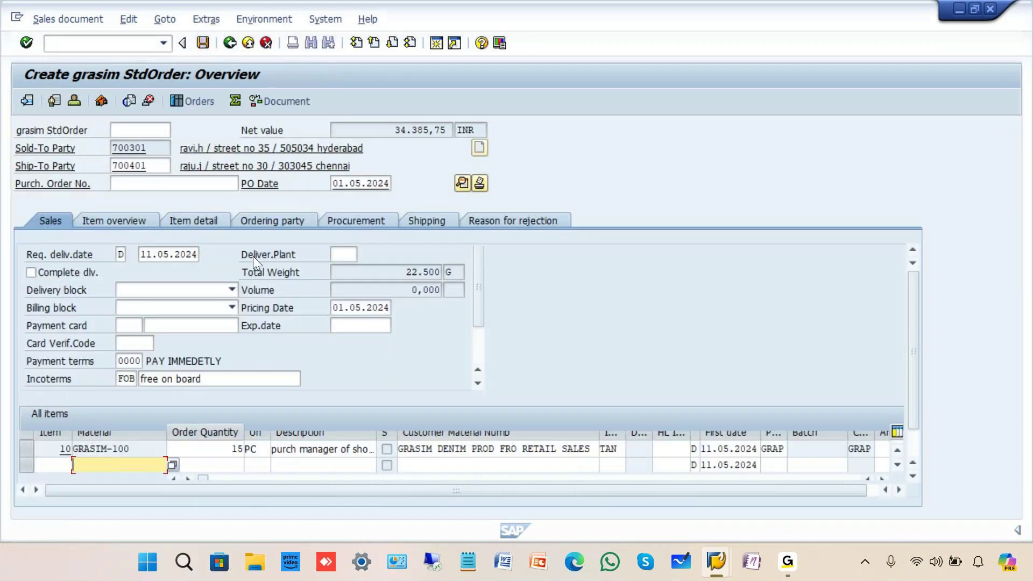
left_click(203, 43)
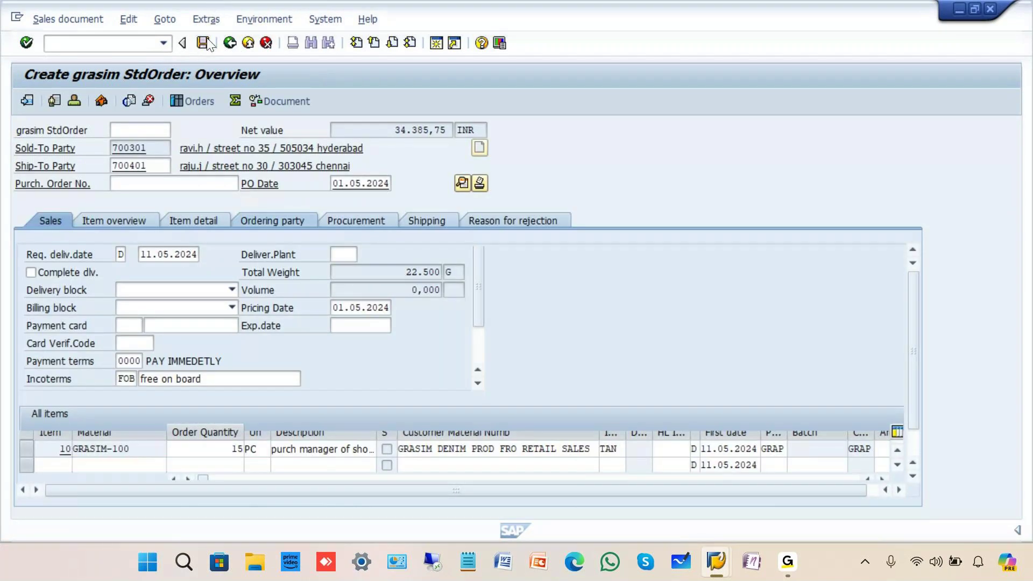
left_click(230, 311)
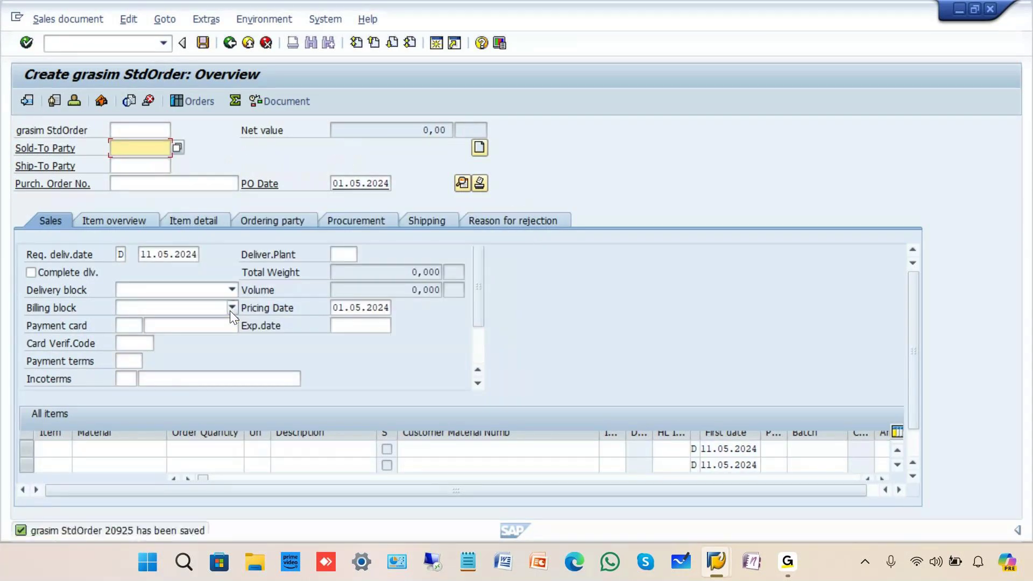
left_click(229, 43)
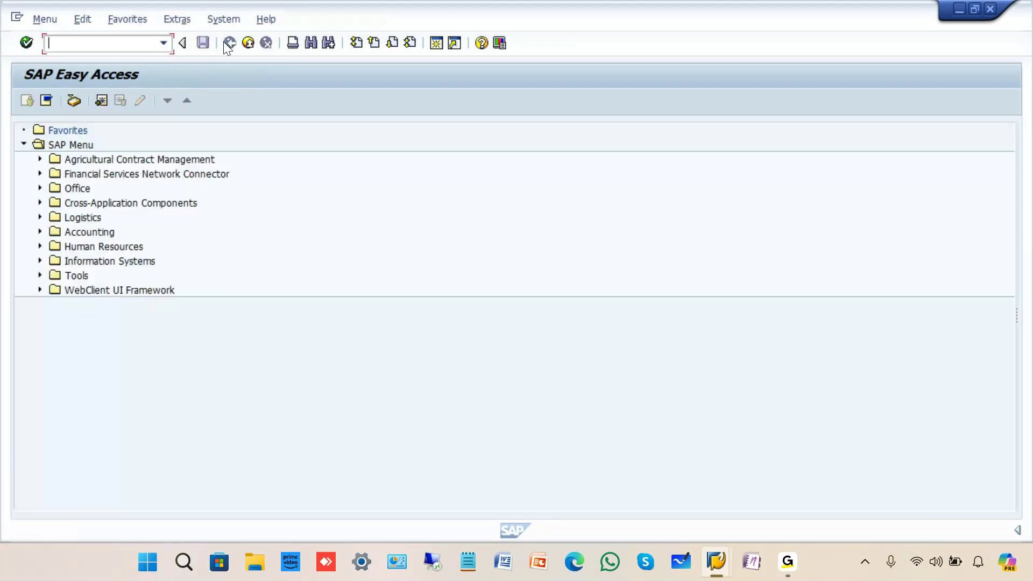
- Open the GRASIM-100 quantity contract in transaction VA42 and acknowledge the notice about subsequent documents
type("va42")
key("Return")
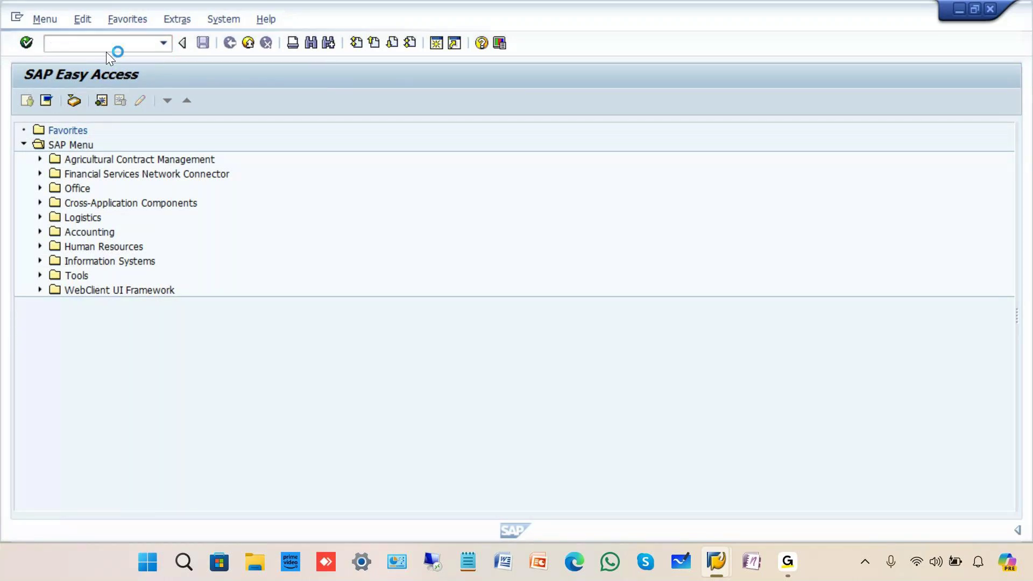
left_click_drag(197, 163, 124, 165)
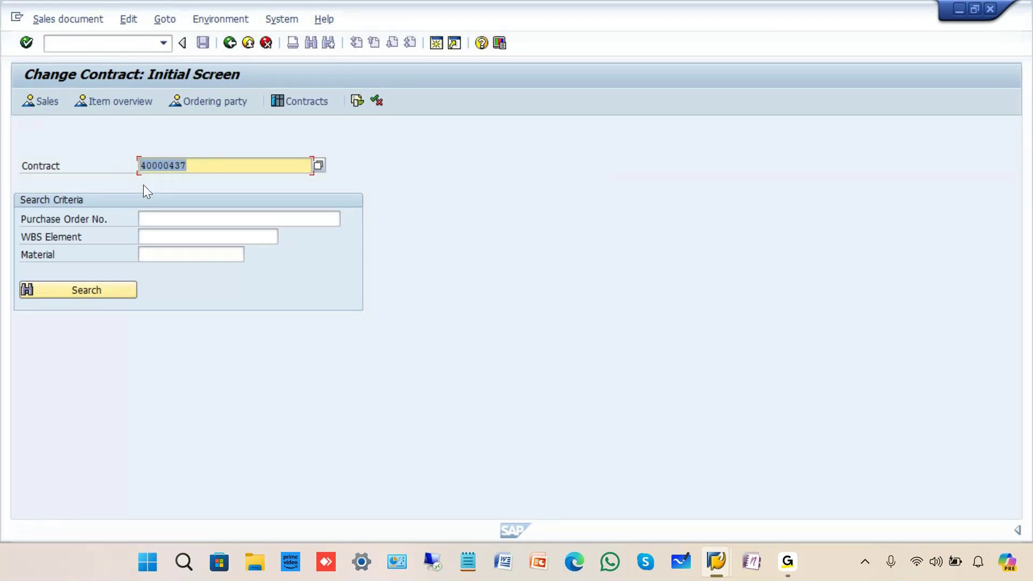
left_click(26, 43)
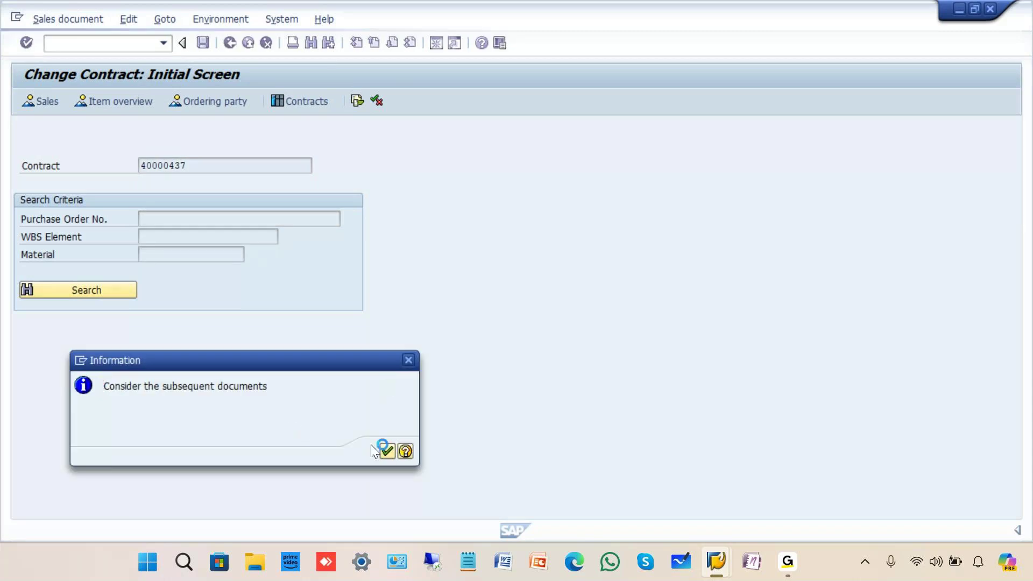
left_click(386, 450)
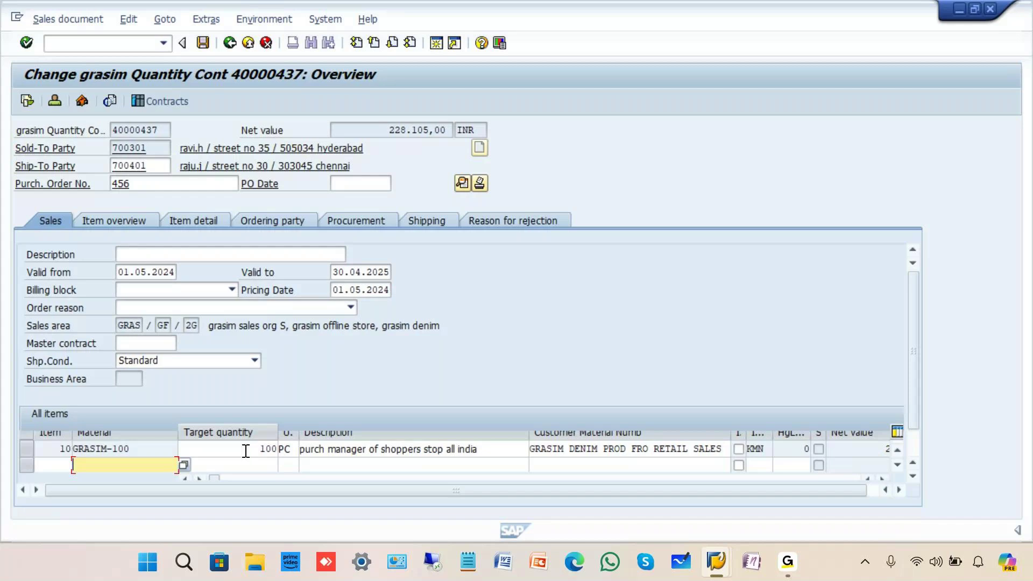
- Compare the GRASIM-100 item's target quantity with its released order quantity, then leave the contract and return to SAP Easy Access
double_click(281, 448)
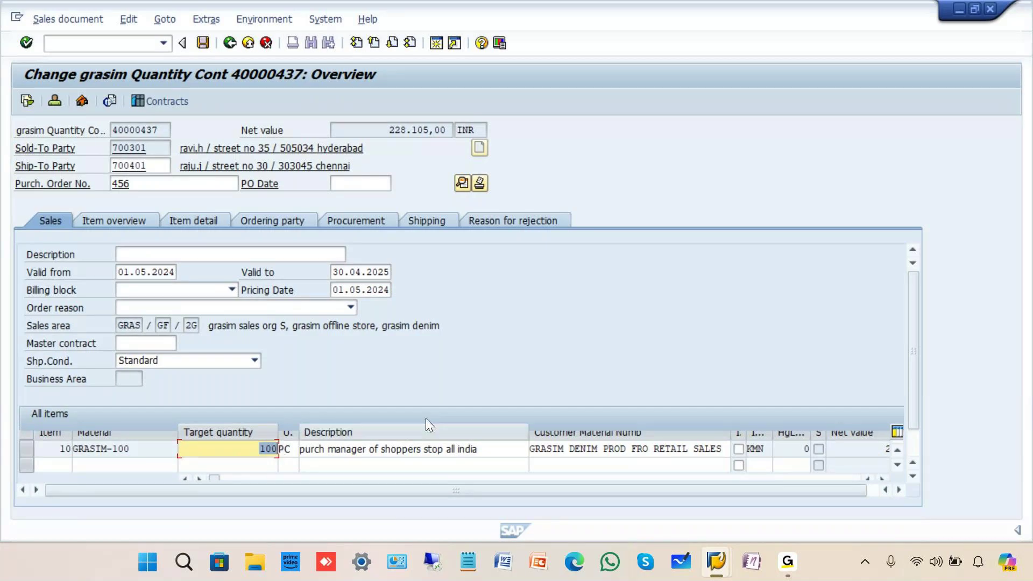
left_click(880, 477)
left_click(880, 476)
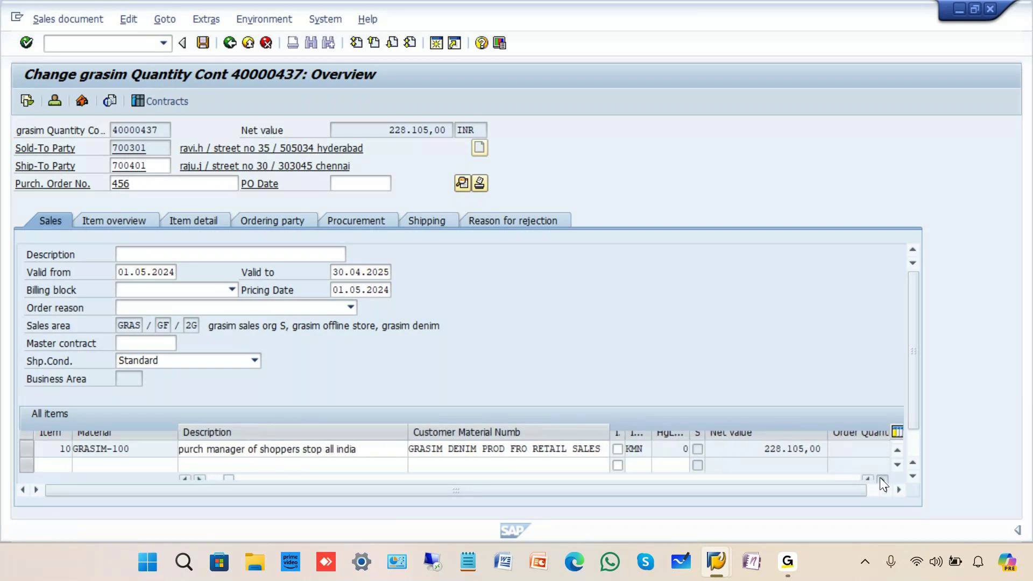
left_click(880, 477)
double_click(704, 448)
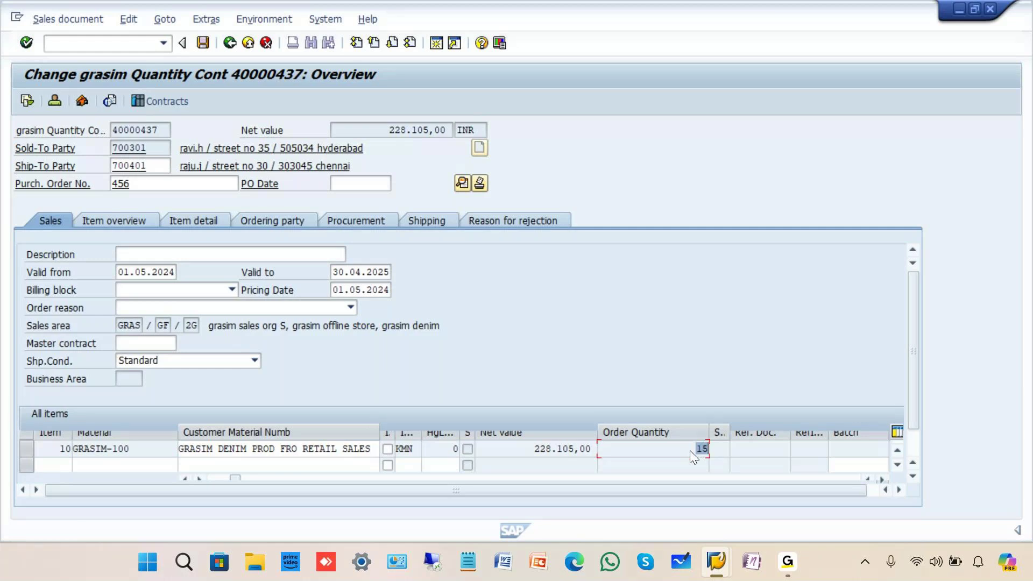
left_click(229, 46)
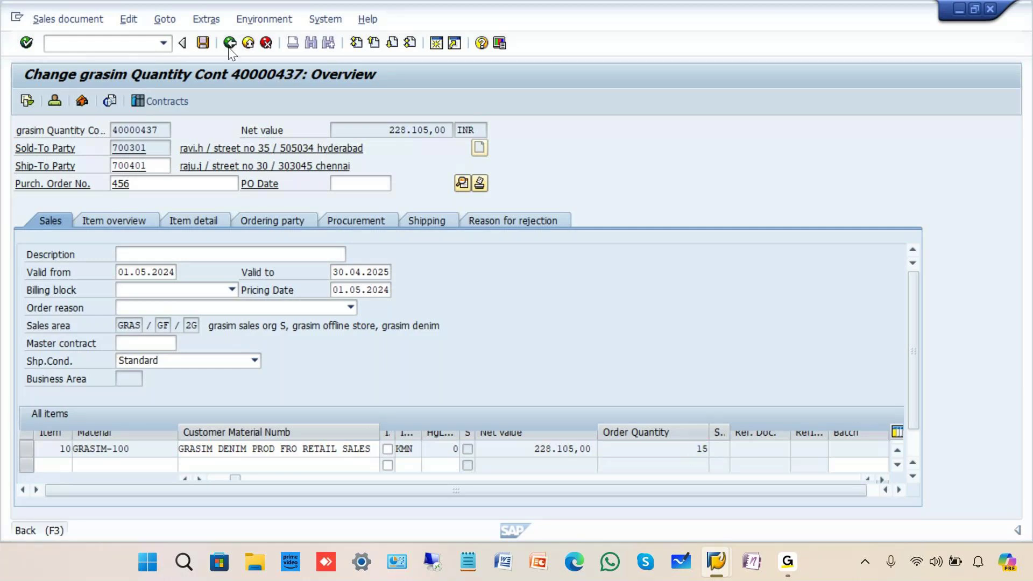
left_click(286, 297)
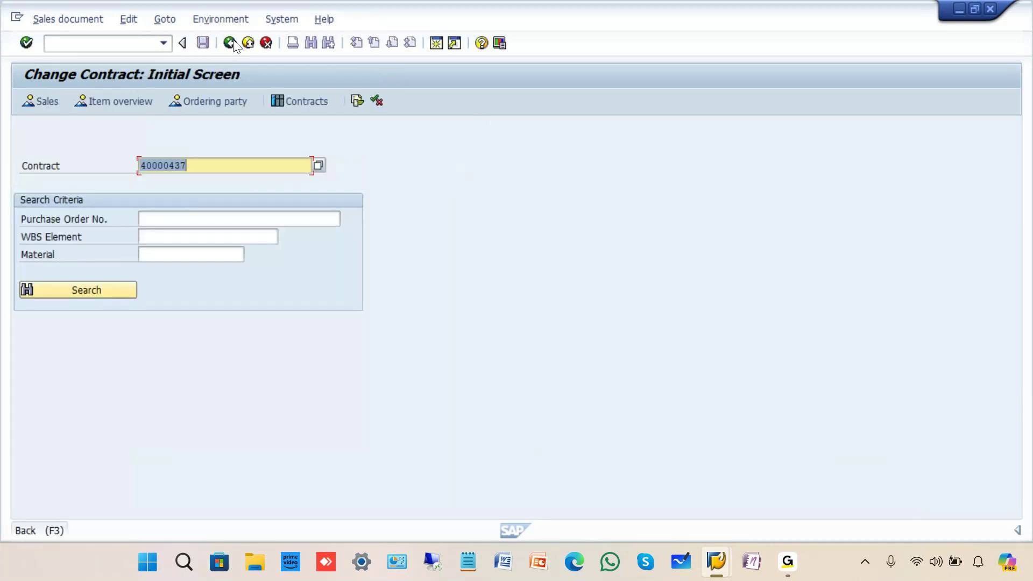
left_click(229, 43)
- Start a GRA3 sales order with reference to the quantity contract and copy the contract's data into it
type("va43")
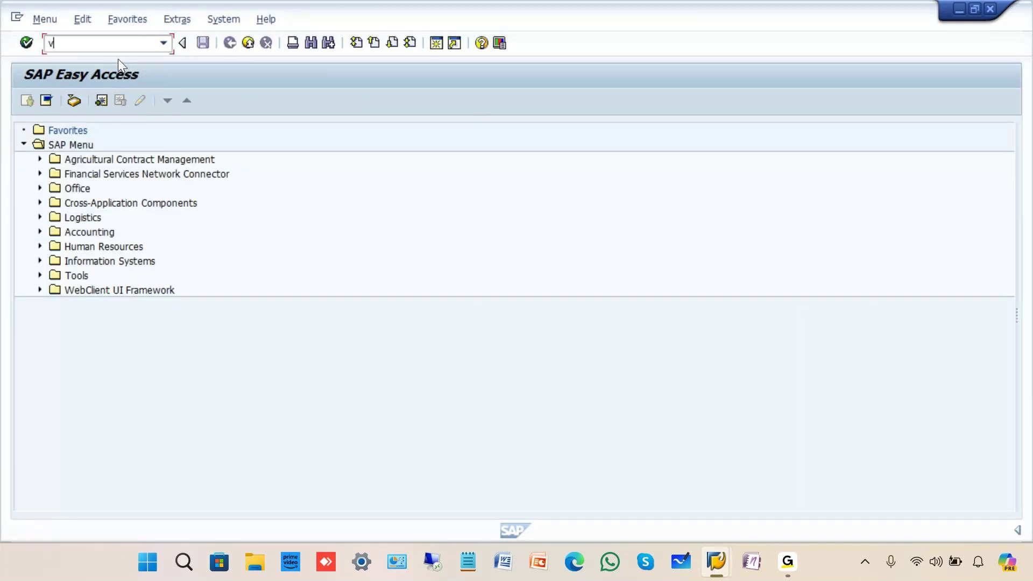
key("Return")
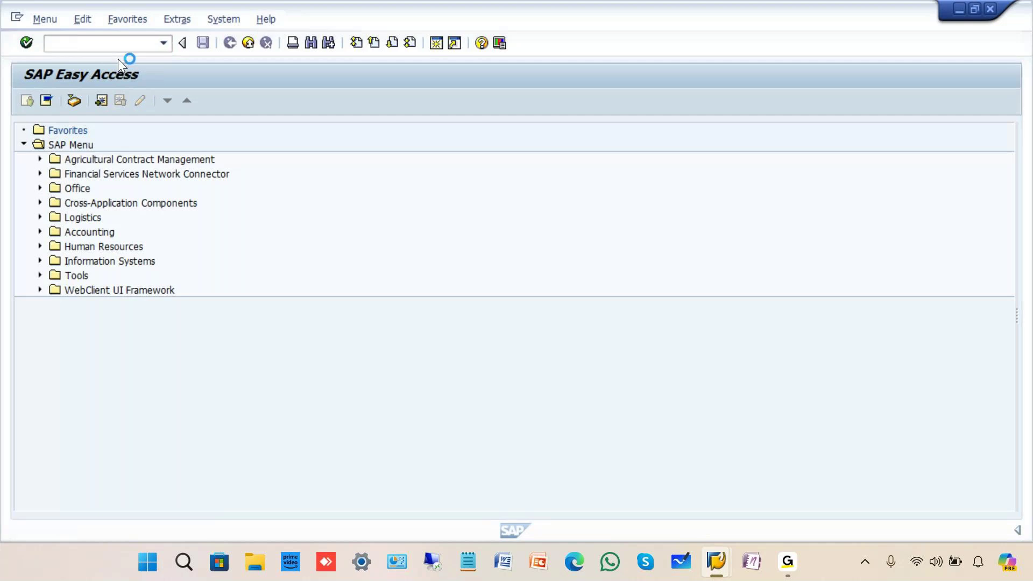
left_click(104, 101)
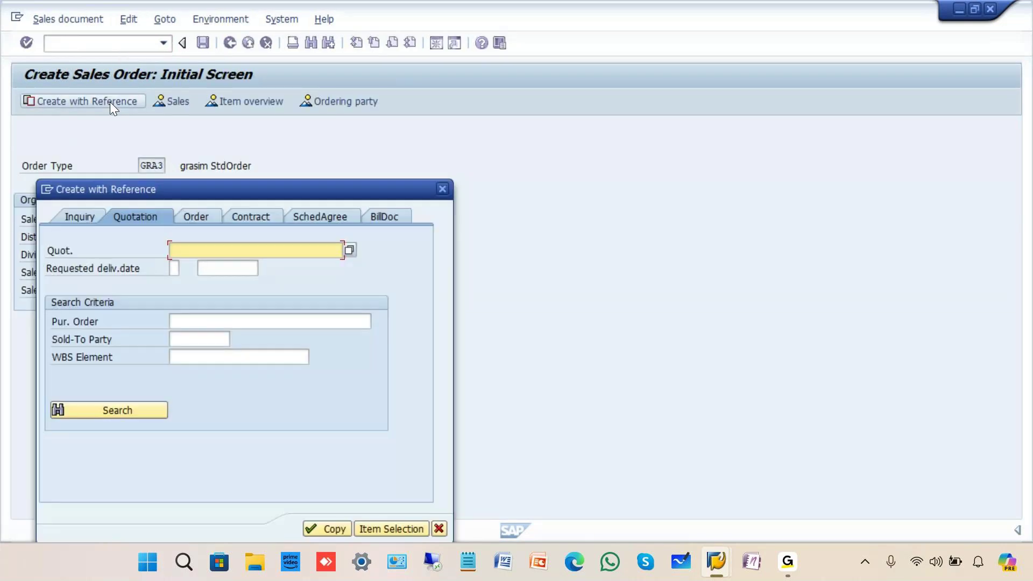
left_click(212, 268)
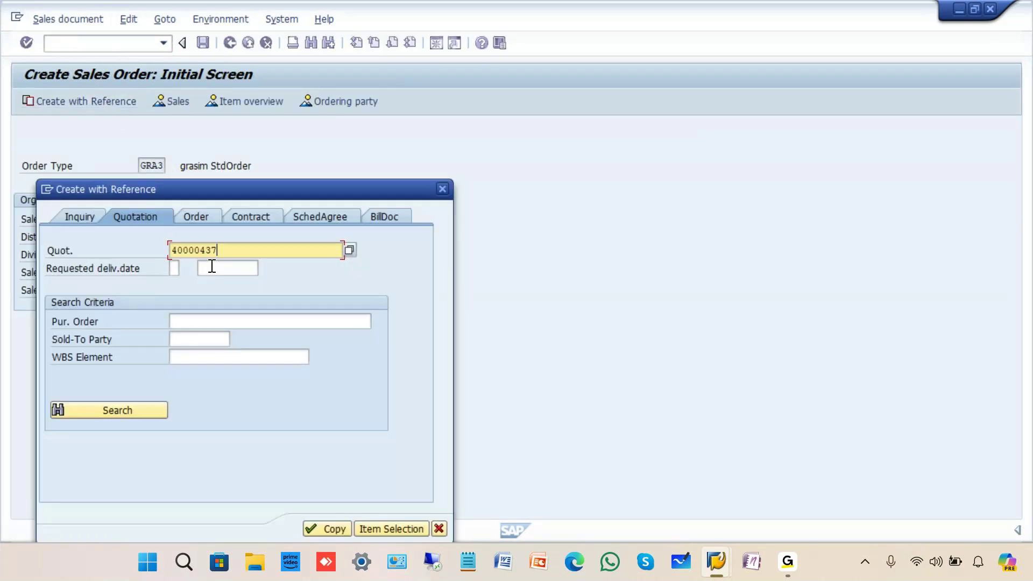
left_click(260, 216)
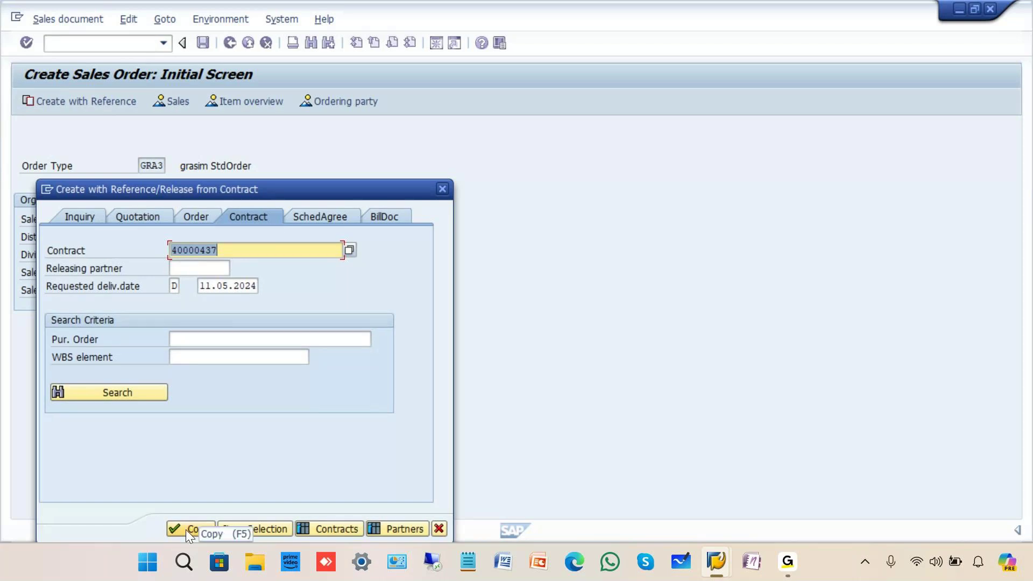
left_click(186, 529)
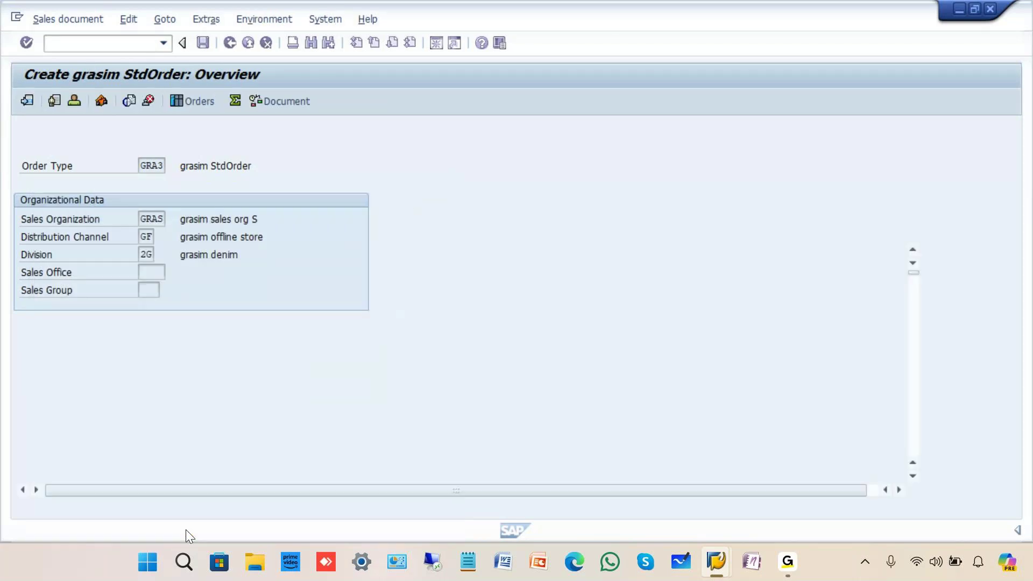
- Set the GRASIM-100 item's order quantity to 10 PC, save the incomplete sales order and leave order creation
left_click(208, 452)
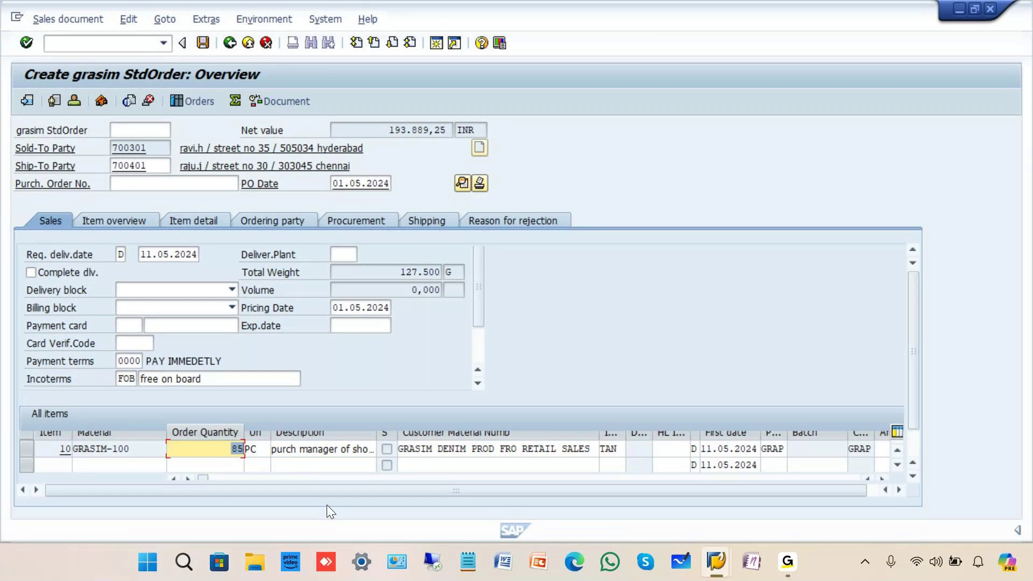
type("10")
key("Return")
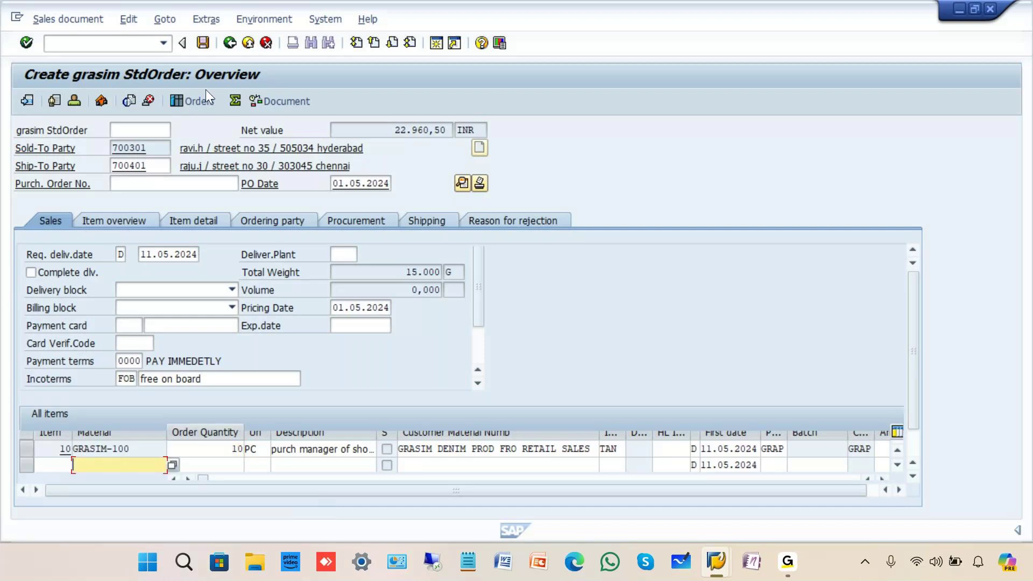
left_click(203, 43)
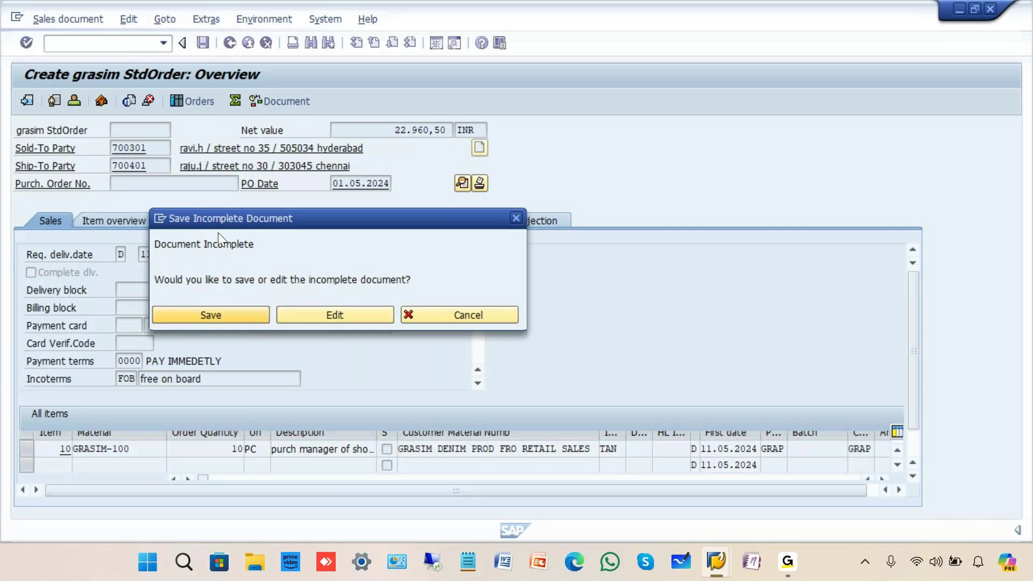
key("Return")
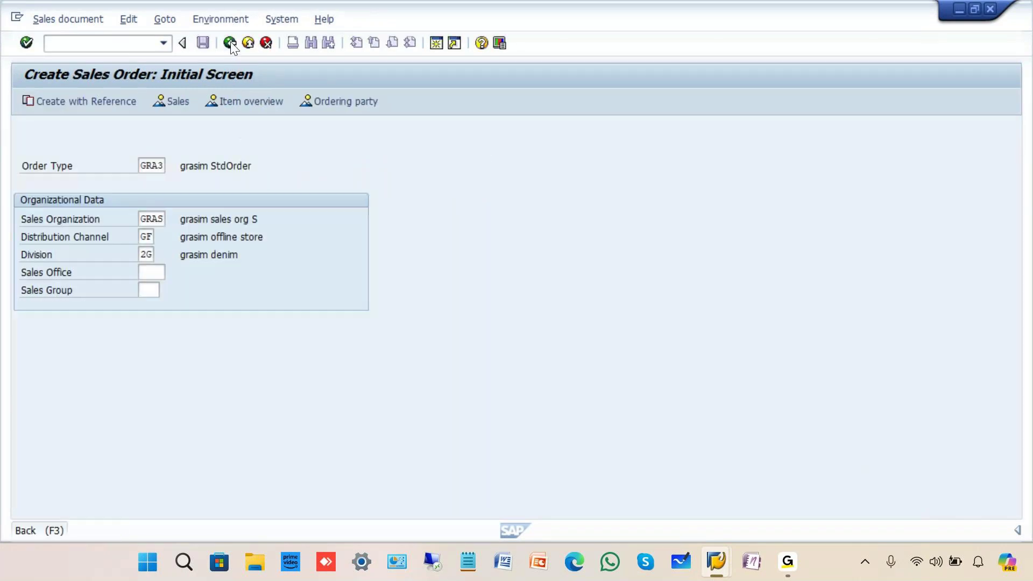
key("F3")
- Reopen the quantity contract in transaction VA42 and accept the notice about subsequent documents
left_click(111, 41)
left_click(102, 70)
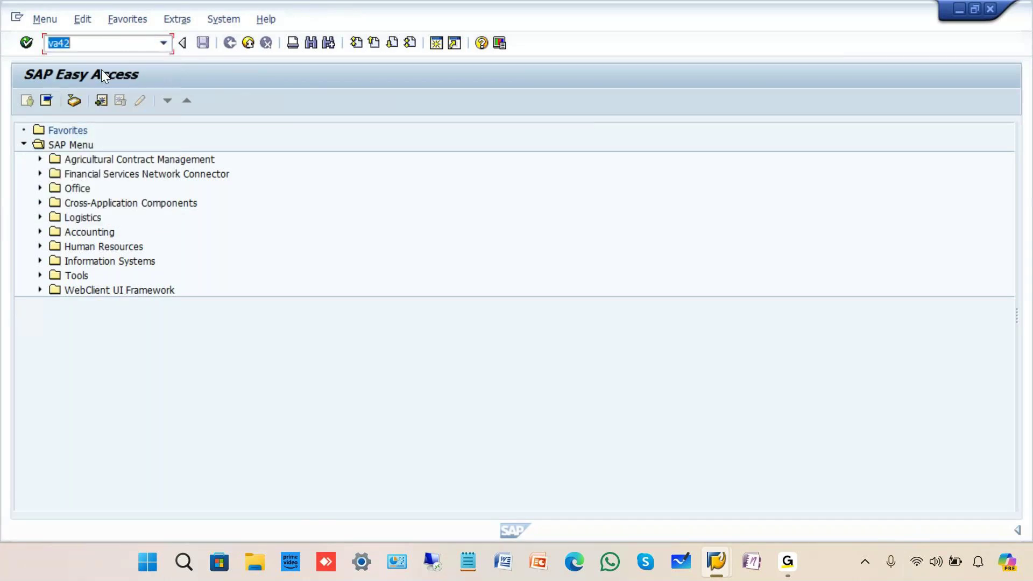
key("Return")
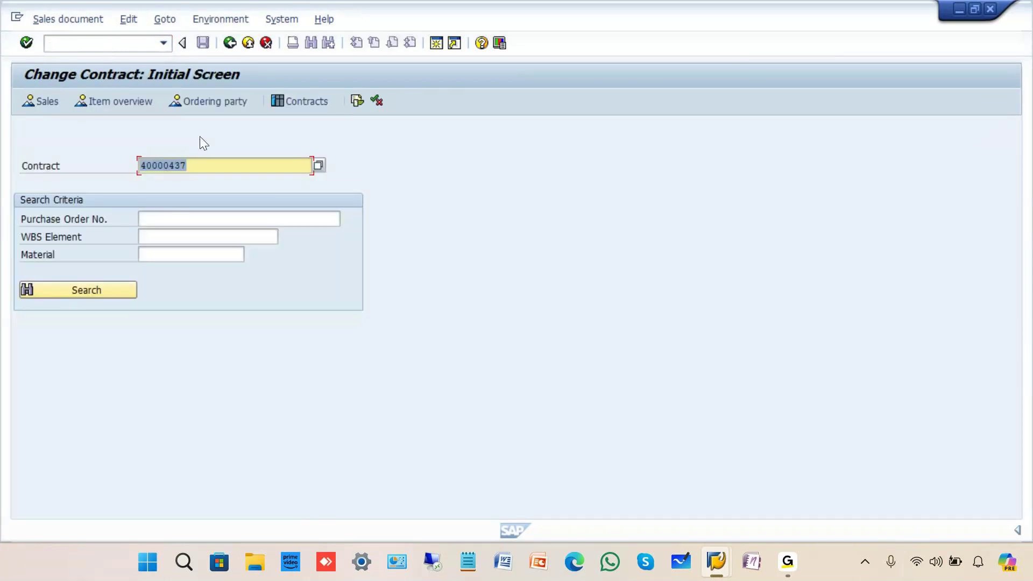
key("Return")
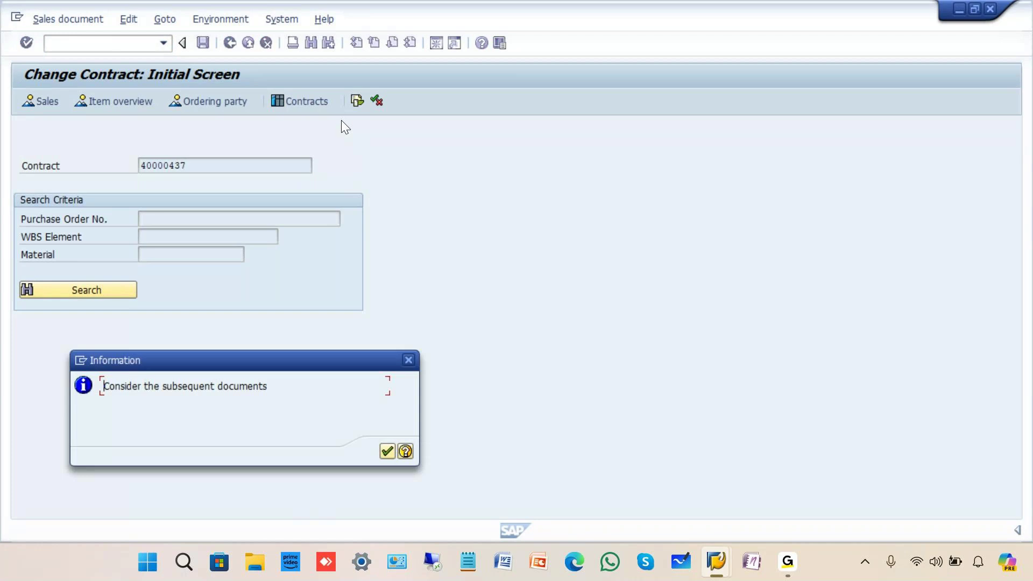
key("Return")
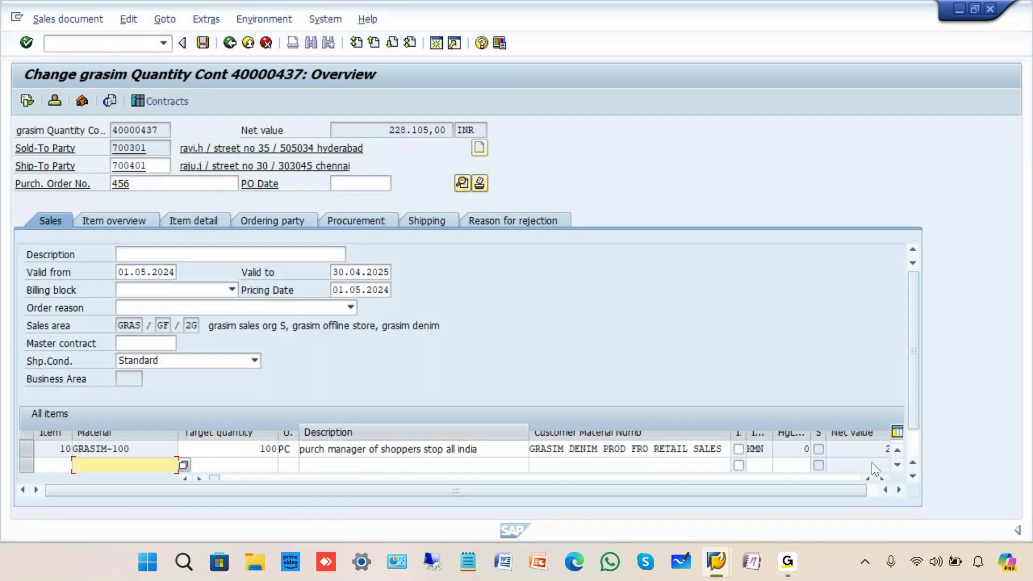
- Check the contract item's updated order quantity for GRASIM-100, then leave the contract and return to SAP Easy Access
left_click(870, 478)
left_click(880, 478)
left_click(880, 477)
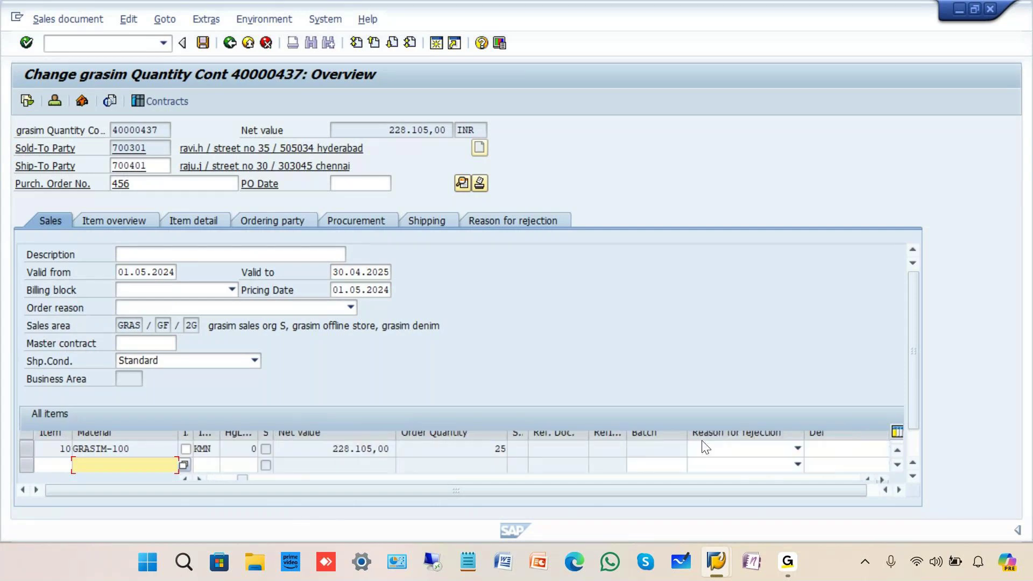
double_click(500, 449)
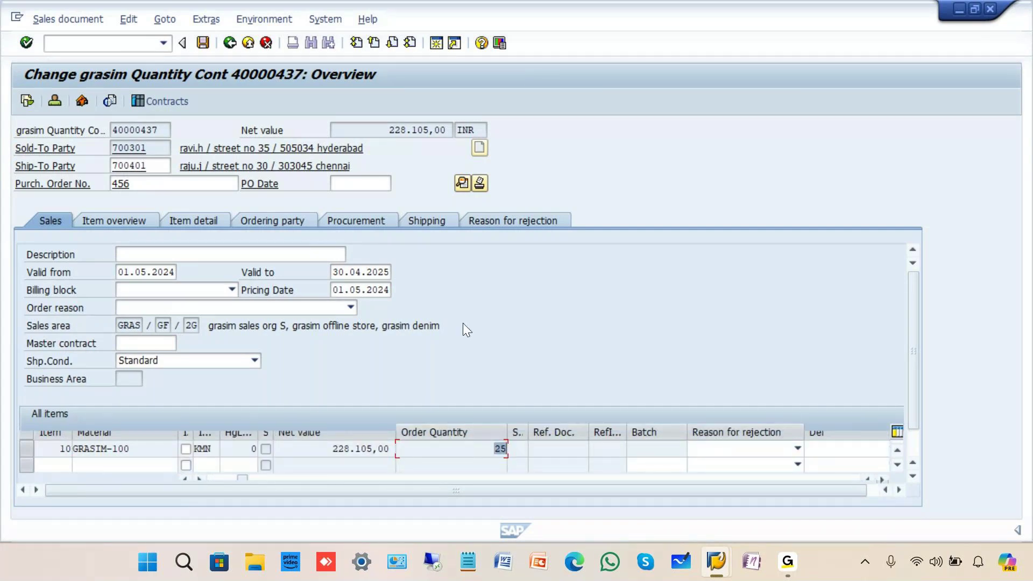
left_click(233, 41)
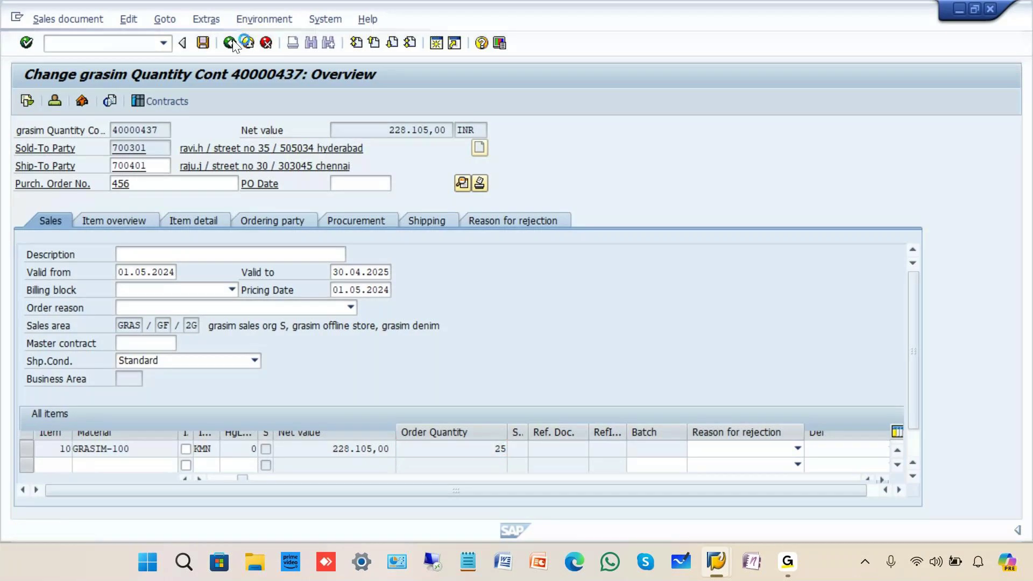
left_click(237, 298)
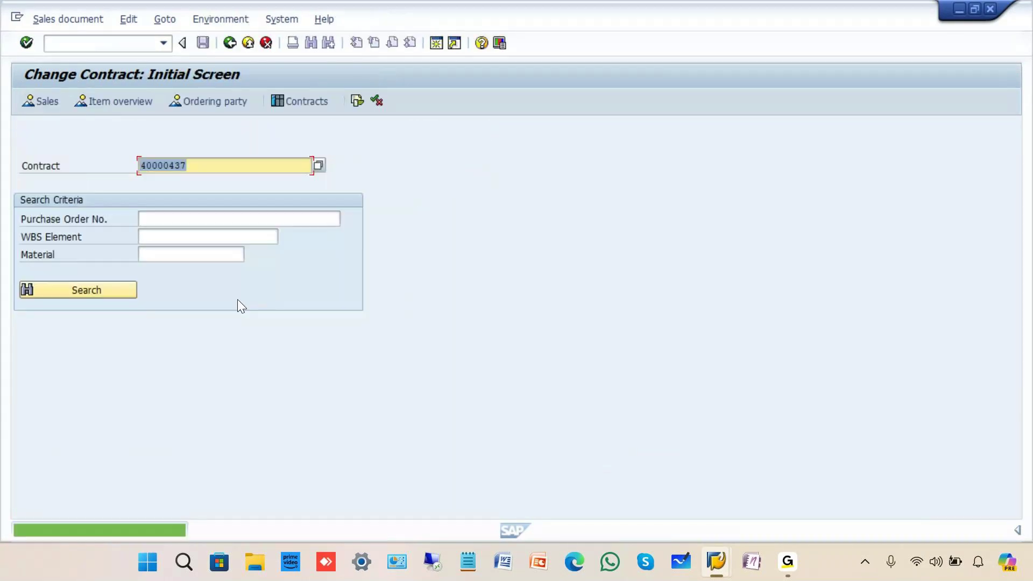
left_click(229, 44)
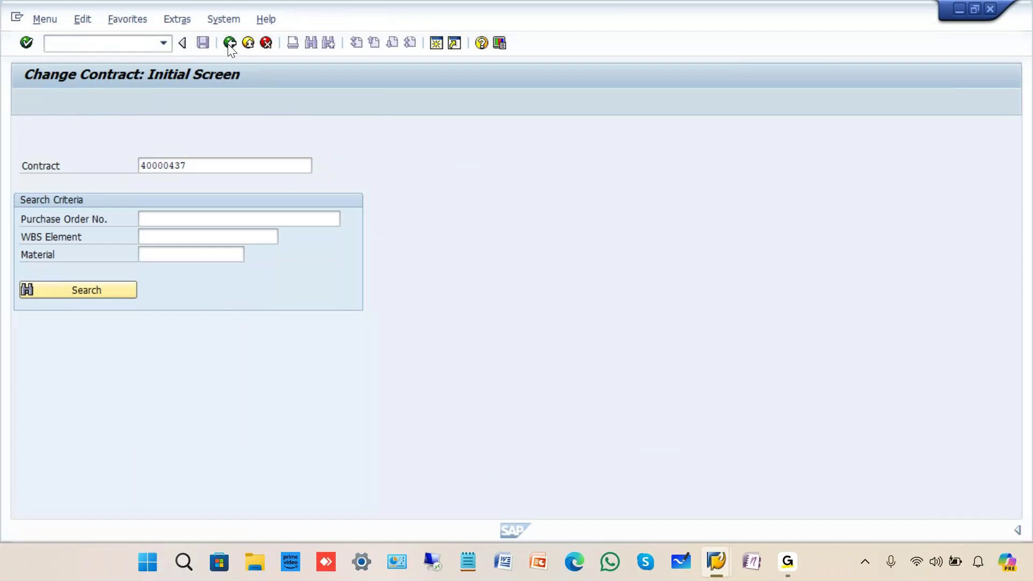
- Create another GRA3 sales order in VA01 by copying the remaining GRASIM-100 quantity from the referenced contract
type("va01")
key("Return")
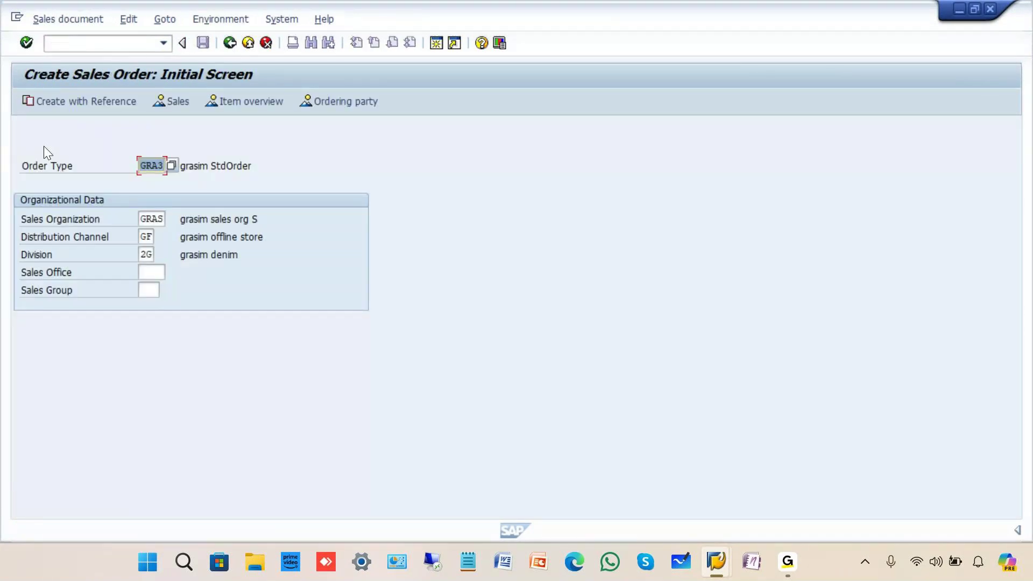
left_click(72, 100)
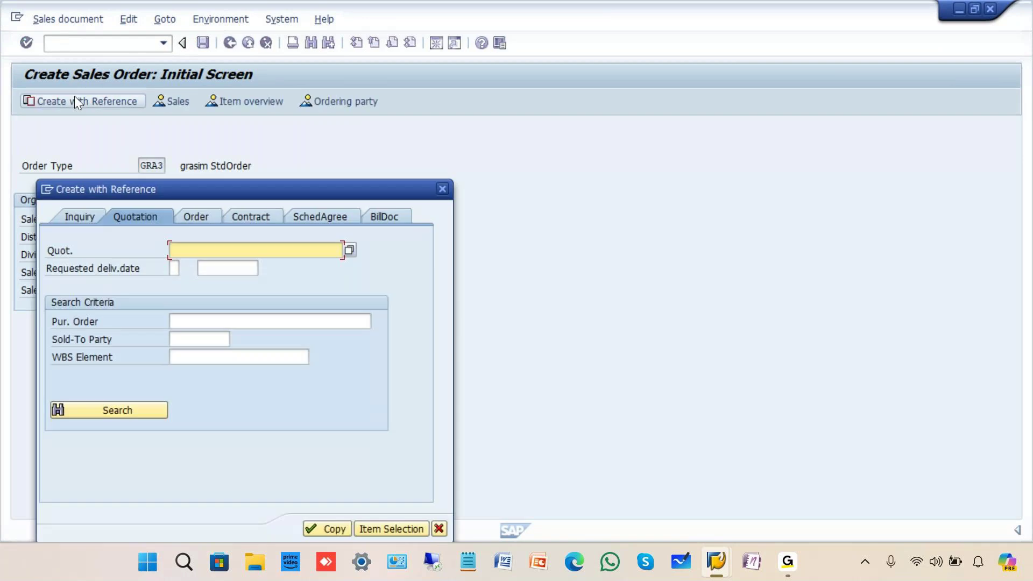
left_click(267, 216)
left_click(252, 247)
left_click(227, 266)
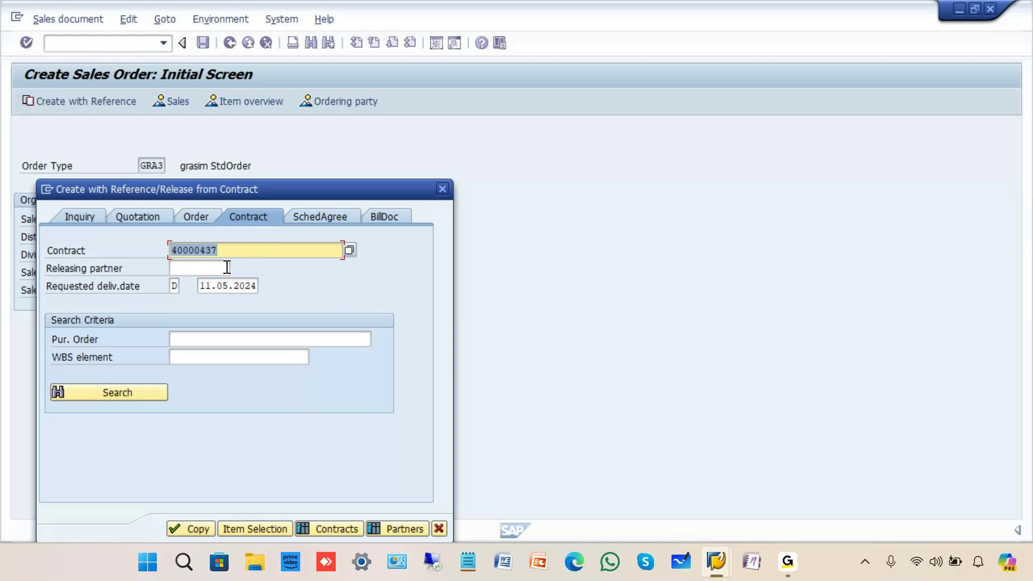
left_click(201, 529)
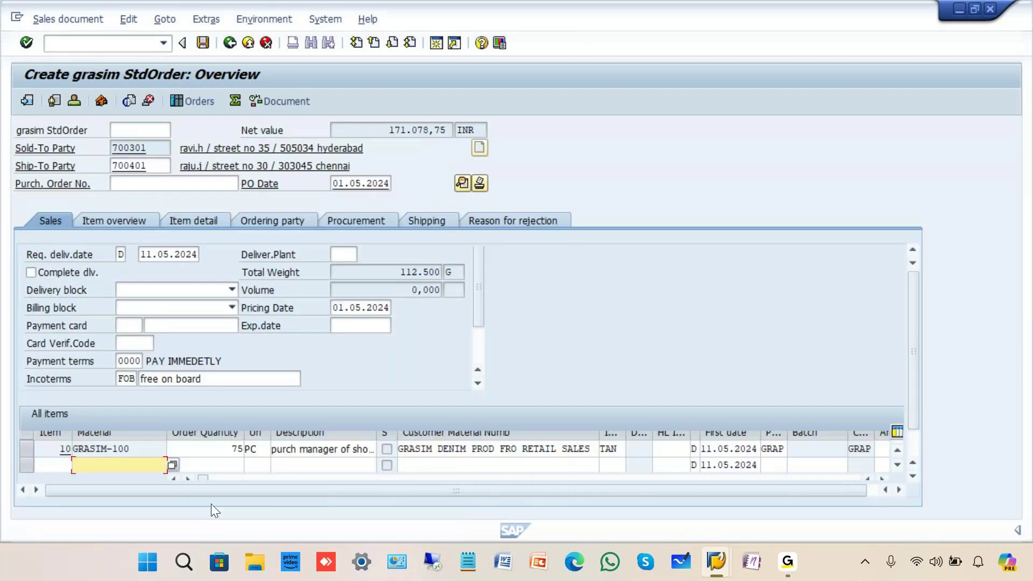
- Save the incomplete sales order with the proposed 75 PC of GRASIM-100 and return to SAP Easy Access
left_click(203, 43)
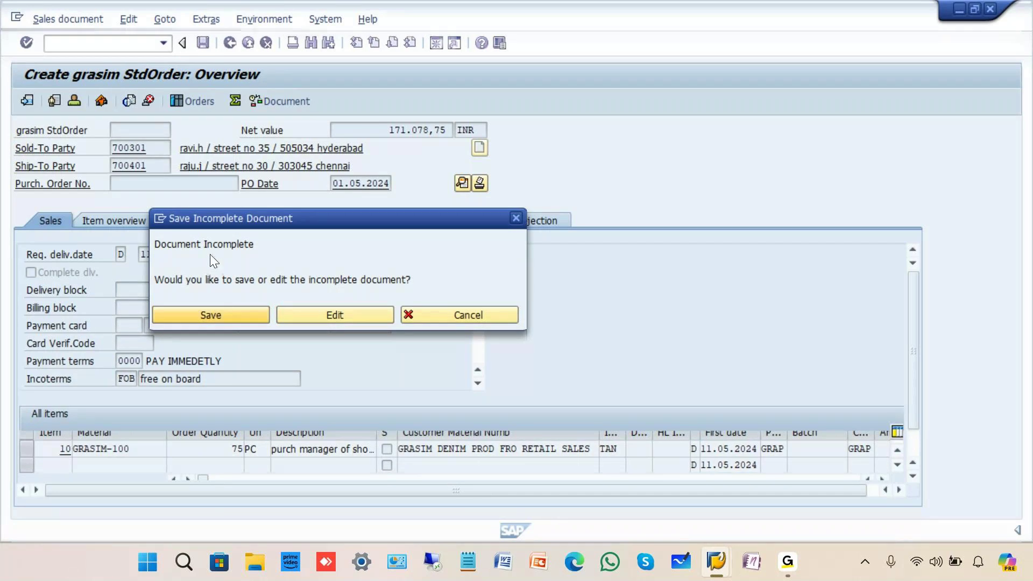
left_click(234, 46)
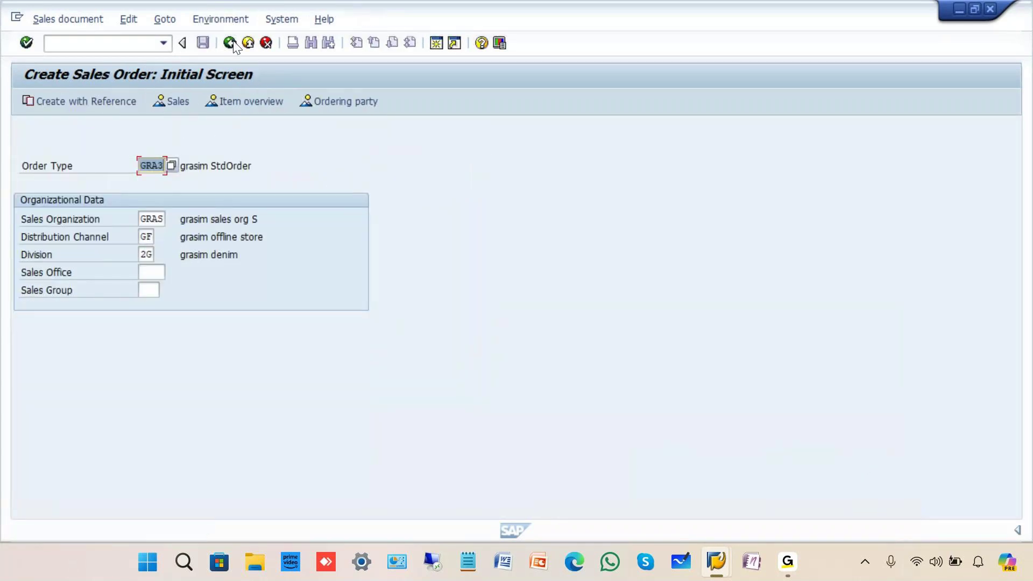
left_click(234, 43)
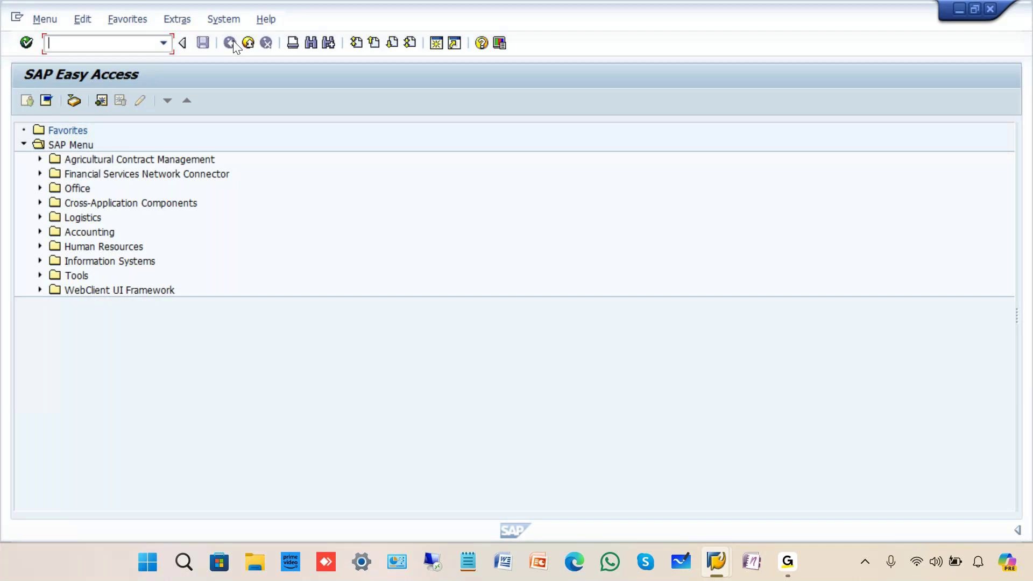
- Try to create another GRA3 sales order in VA01 by copying from the quantity contract, and move the error message beside the reference dialog
type("va01")
key("Return")
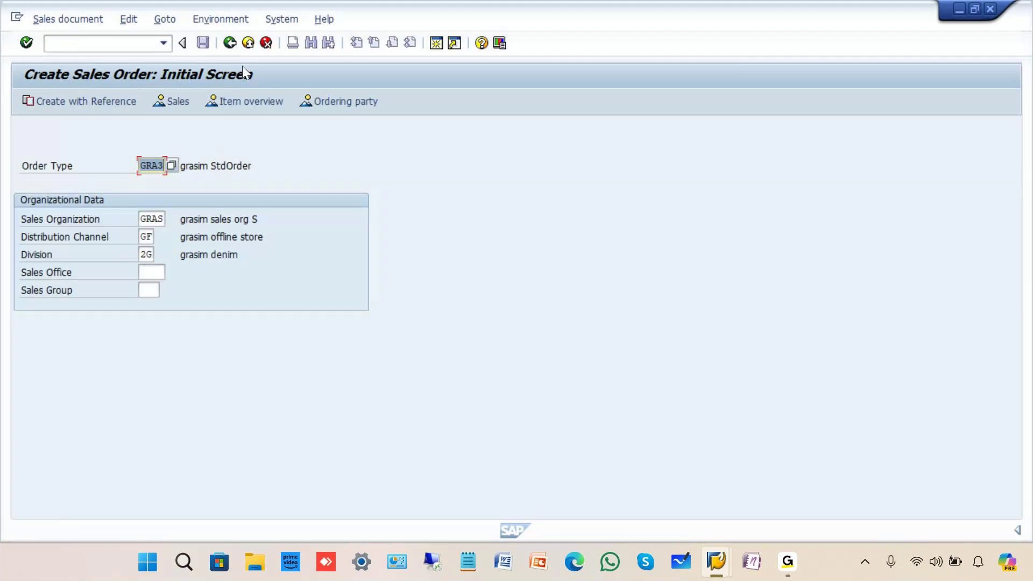
left_click(94, 104)
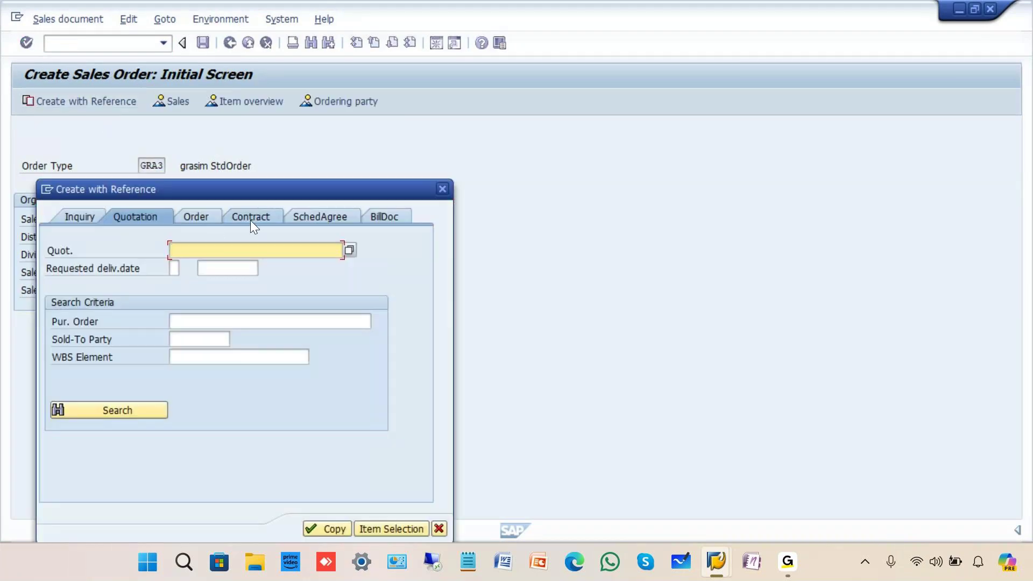
left_click(250, 218)
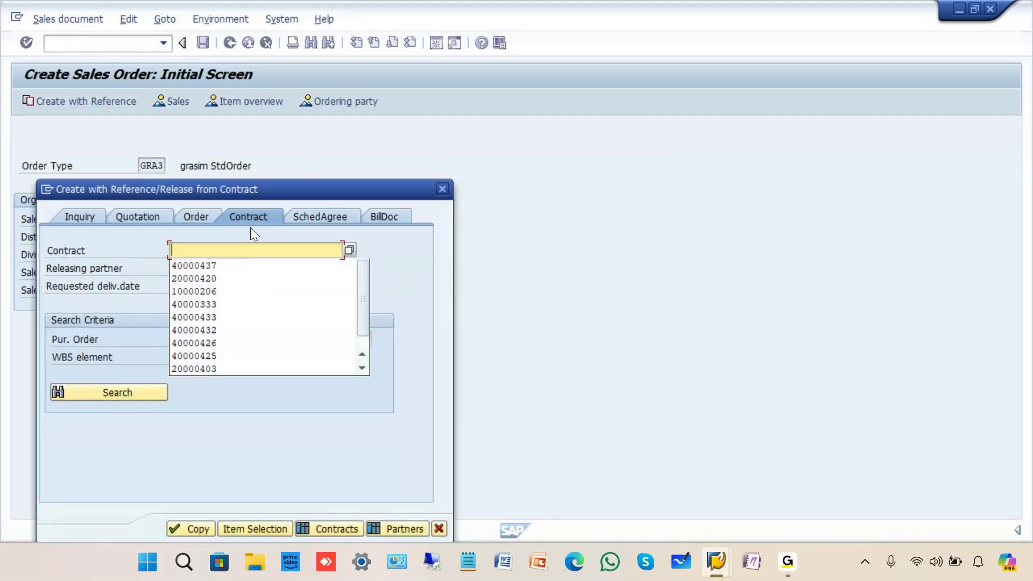
left_click(222, 265)
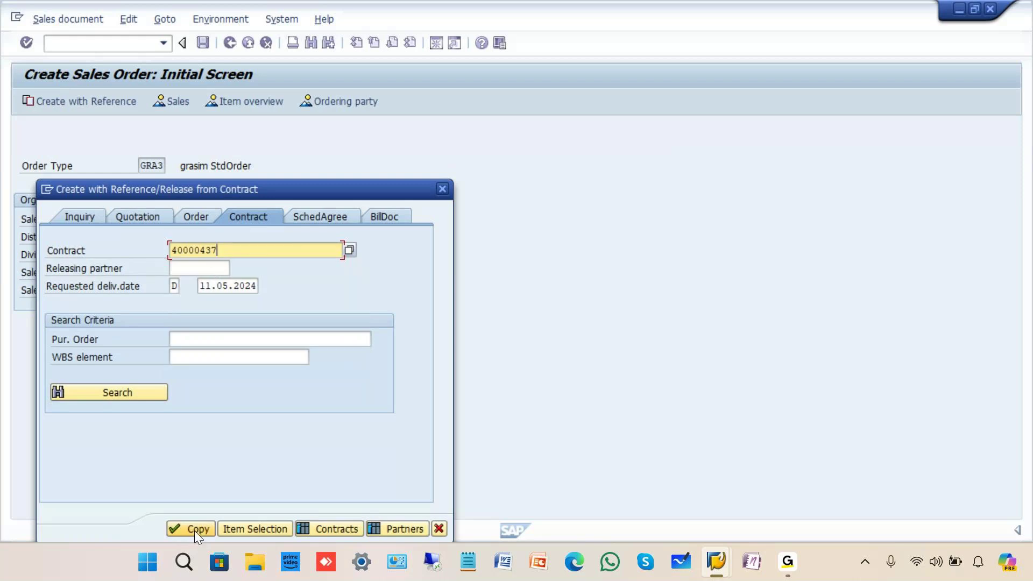
left_click(195, 529)
left_click_drag(189, 361, 582, 237)
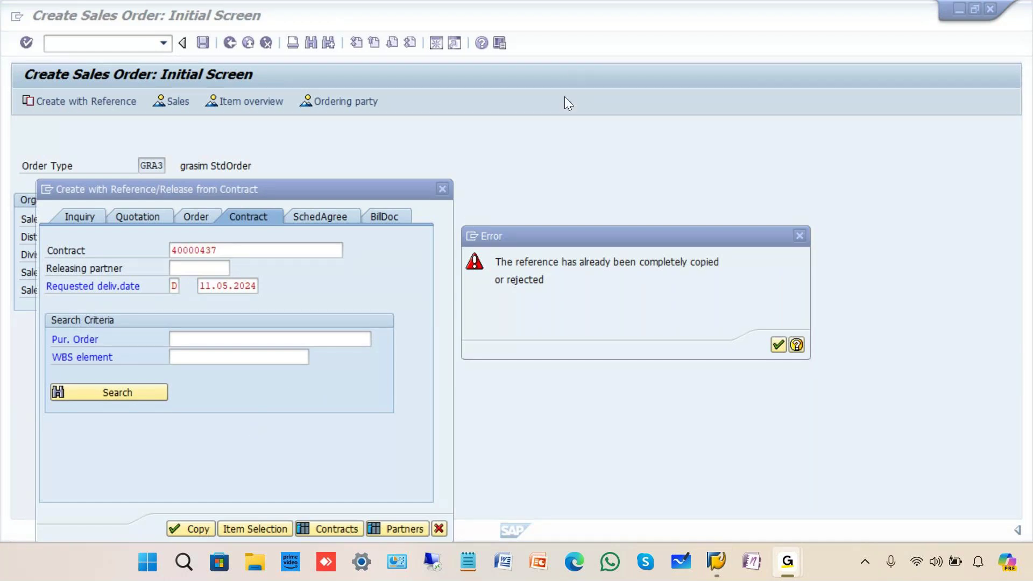
- Handwrite red notes below the error message about no remaining quantity and line-item rejection, and clear the annotations
mouse_move(231, 417)
left_mouse_down()
mouse_move(323, 388)
mouse_move(318, 401)
mouse_move(339, 418)
mouse_move(370, 414)
left_mouse_up()
left_click(312, 412)
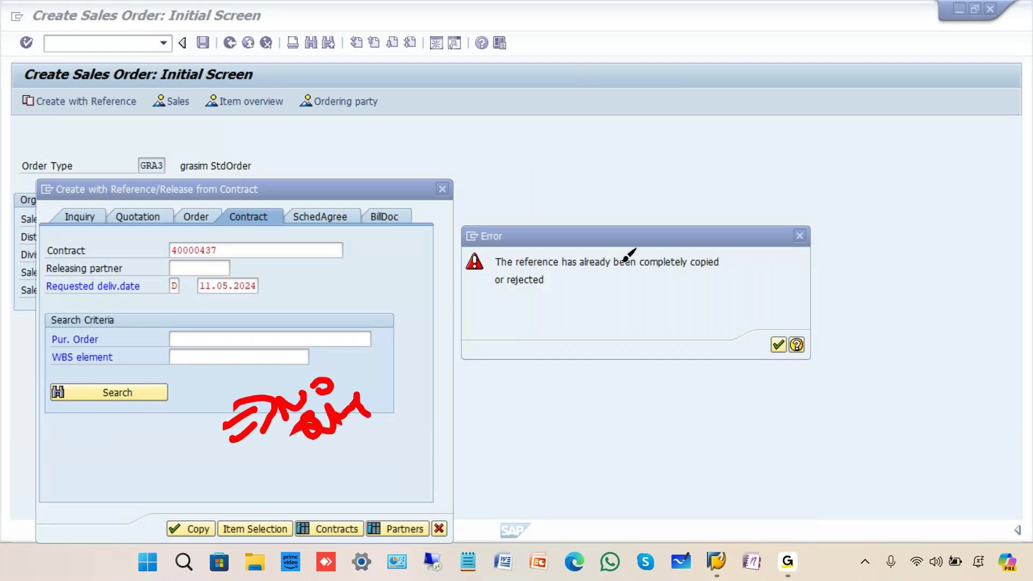
mouse_move(398, 478)
left_mouse_down()
mouse_move(452, 446)
mouse_move(476, 451)
mouse_move(515, 404)
left_mouse_up()
left_click_drag(530, 446, 491, 486)
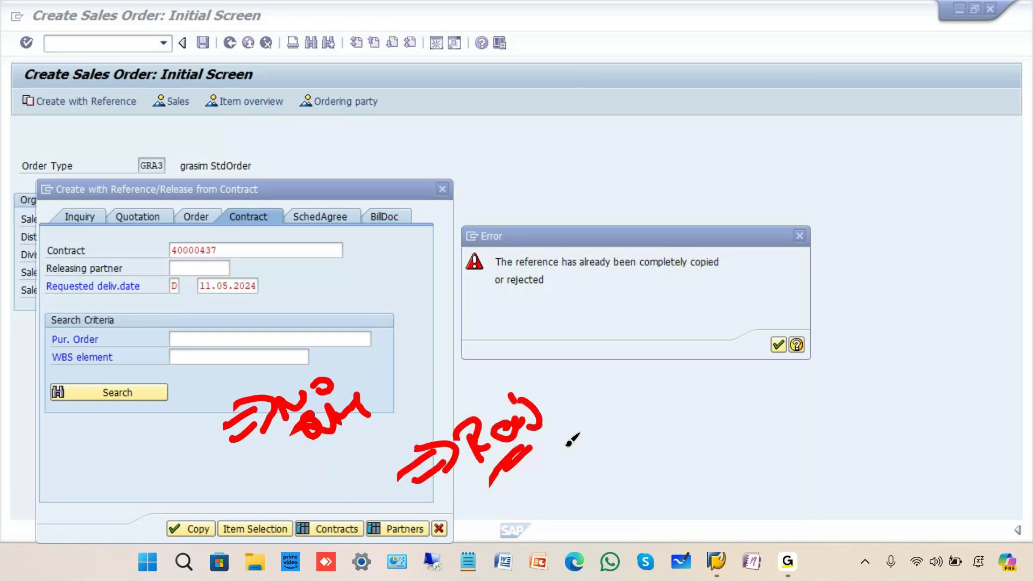
left_click_drag(570, 451, 579, 473)
mouse_move(557, 473)
left_mouse_down()
mouse_move(588, 450)
mouse_move(676, 449)
mouse_move(673, 428)
mouse_move(704, 425)
left_mouse_up()
mouse_move(685, 463)
left_mouse_down()
mouse_move(699, 475)
mouse_move(759, 436)
left_mouse_up()
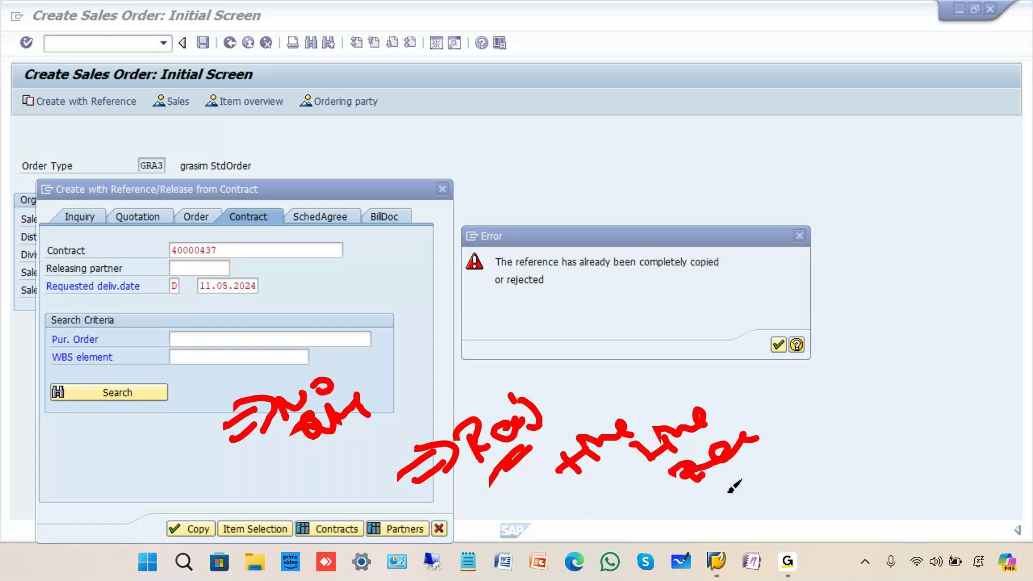
left_click_drag(764, 475, 864, 412)
left_click(846, 395)
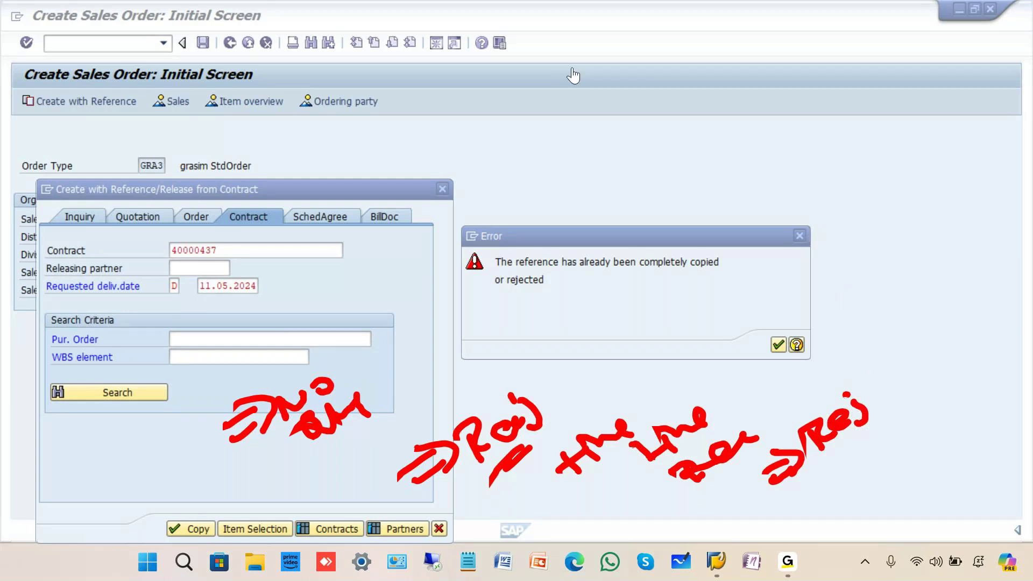
key("Escape")
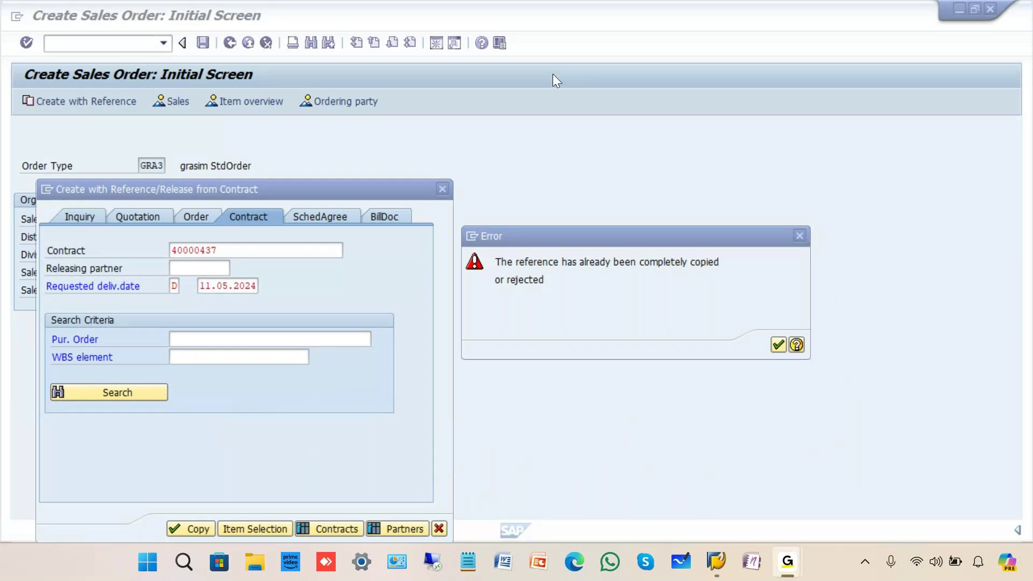
- Dismiss the error message, cancel creating the order with reference, and return to SAP Easy Access
left_click(463, 202)
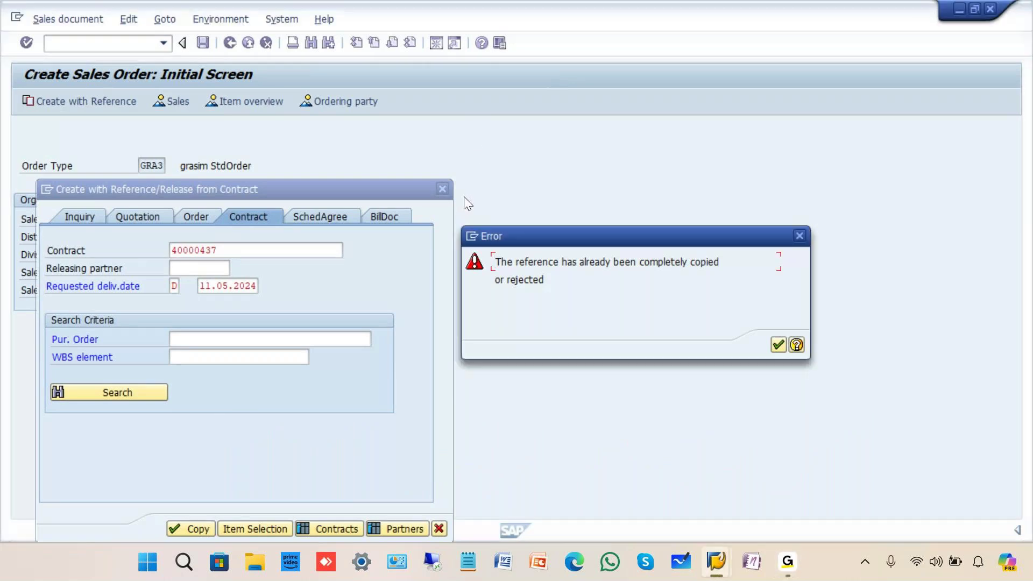
right_click(722, 249)
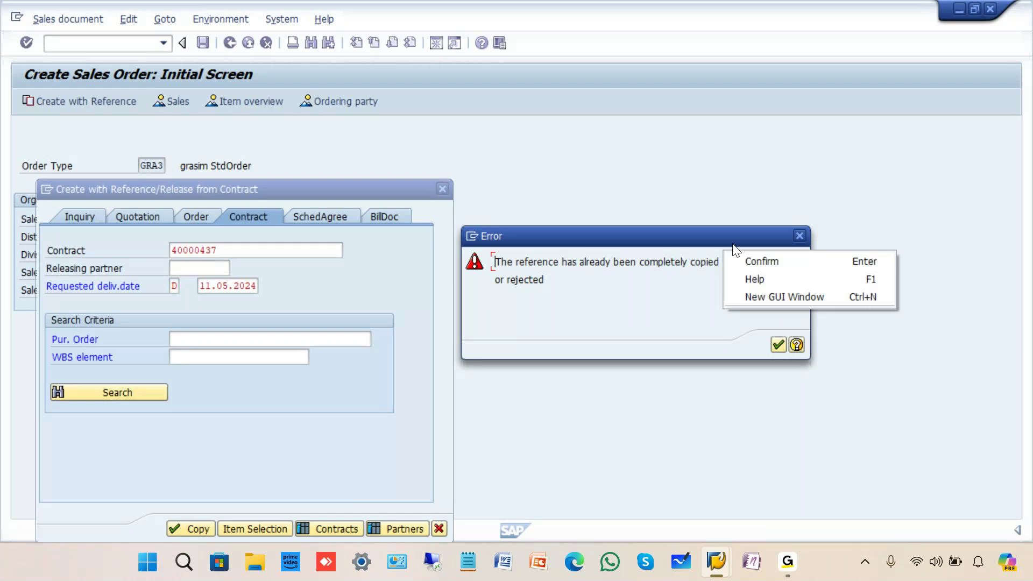
left_click(801, 234)
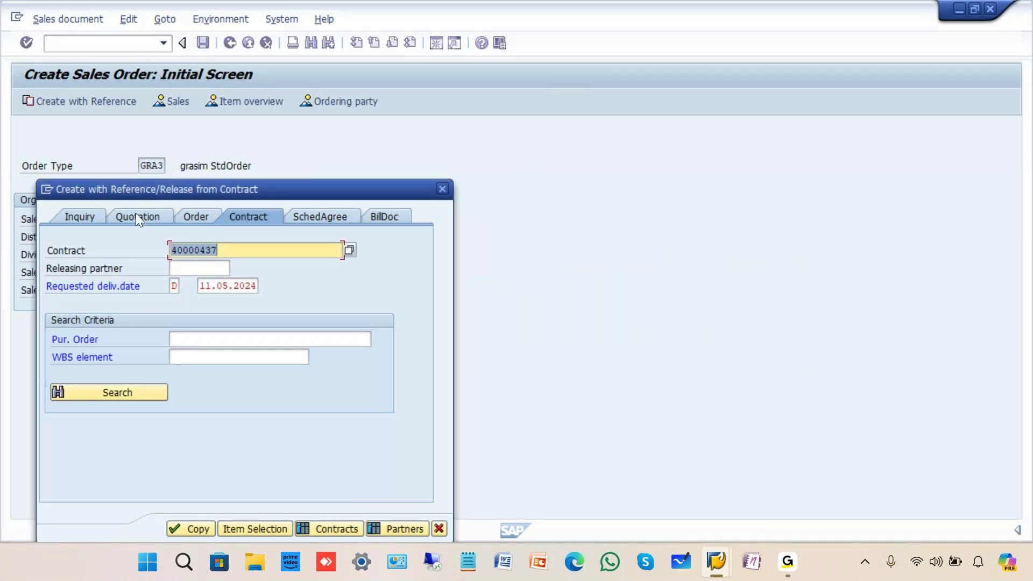
left_click(440, 528)
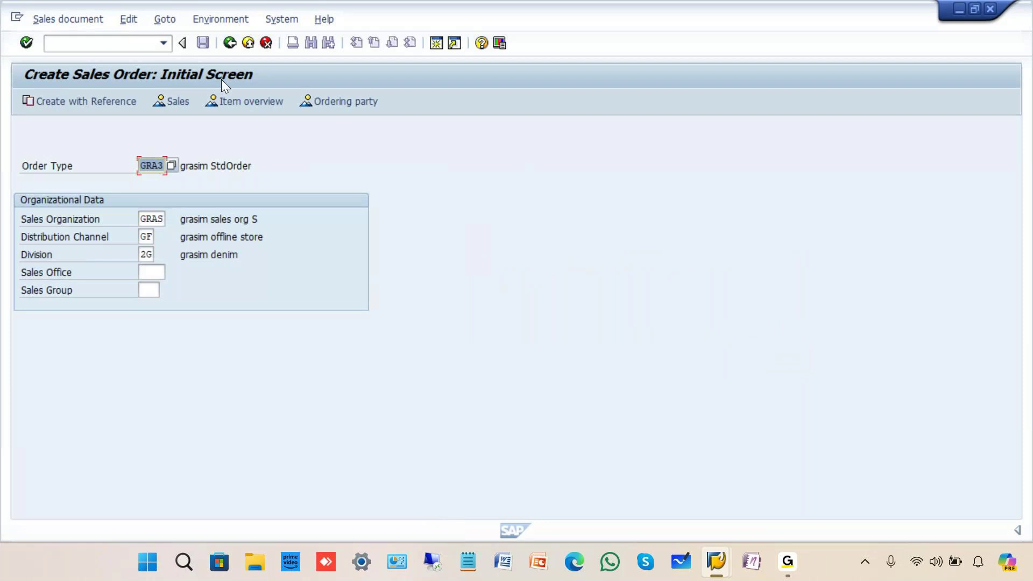
left_click(230, 45)
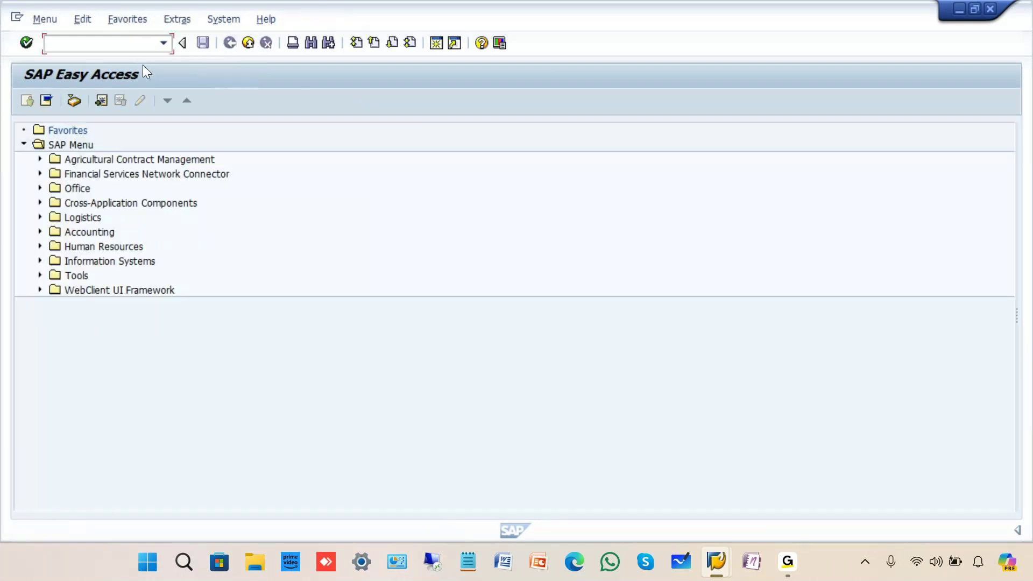
- Handwrite "V.G" and an underlined "V.M" in red over SAP Easy Access, and circle "V.G" with a line leading away from it
left_click(51, 15)
left_click(54, 95)
left_click(583, 76)
left_click_drag(295, 273, 335, 256)
mouse_move(305, 284)
left_mouse_down()
mouse_move(337, 270)
mouse_move(343, 245)
mouse_move(392, 247)
mouse_move(369, 242)
mouse_move(380, 242)
mouse_move(380, 263)
left_mouse_up()
left_click(398, 235)
left_click_drag(420, 214, 447, 254)
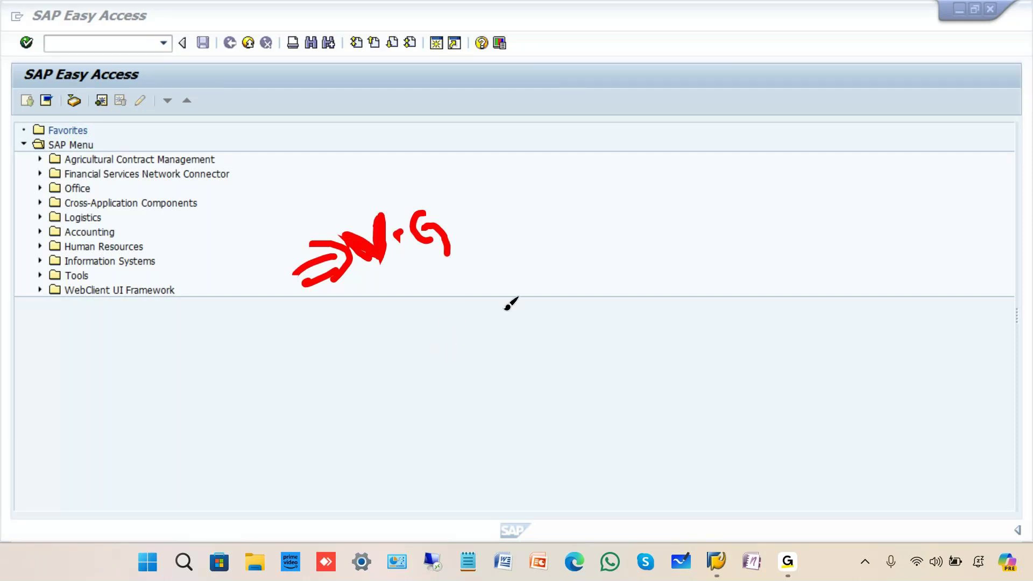
left_click_drag(555, 290, 603, 293)
mouse_move(237, 277)
left_mouse_down()
mouse_move(290, 201)
mouse_move(264, 261)
left_mouse_up()
left_click_drag(489, 216, 562, 132)
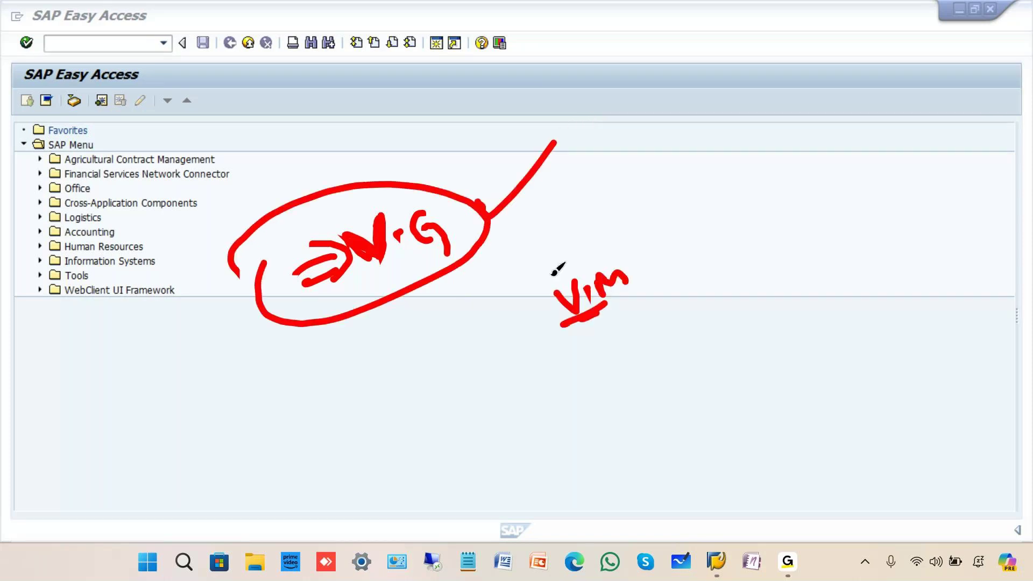
- Handwrite "S.L.E.D" in red beside the circled note, underline it, circle "S.L", and clear all annotations
mouse_move(519, 215)
left_mouse_down()
mouse_move(500, 245)
mouse_move(557, 221)
left_mouse_up()
left_click(562, 202)
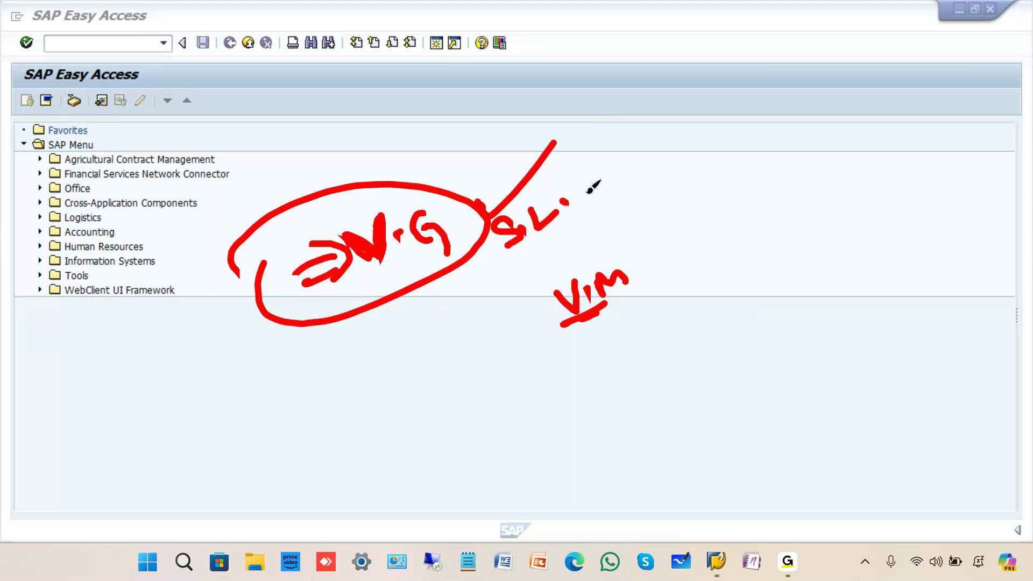
left_click_drag(597, 168, 614, 190)
left_click(626, 175)
mouse_move(640, 154)
left_mouse_down()
mouse_move(663, 179)
mouse_move(492, 279)
left_mouse_up()
left_click_drag(650, 209, 515, 267)
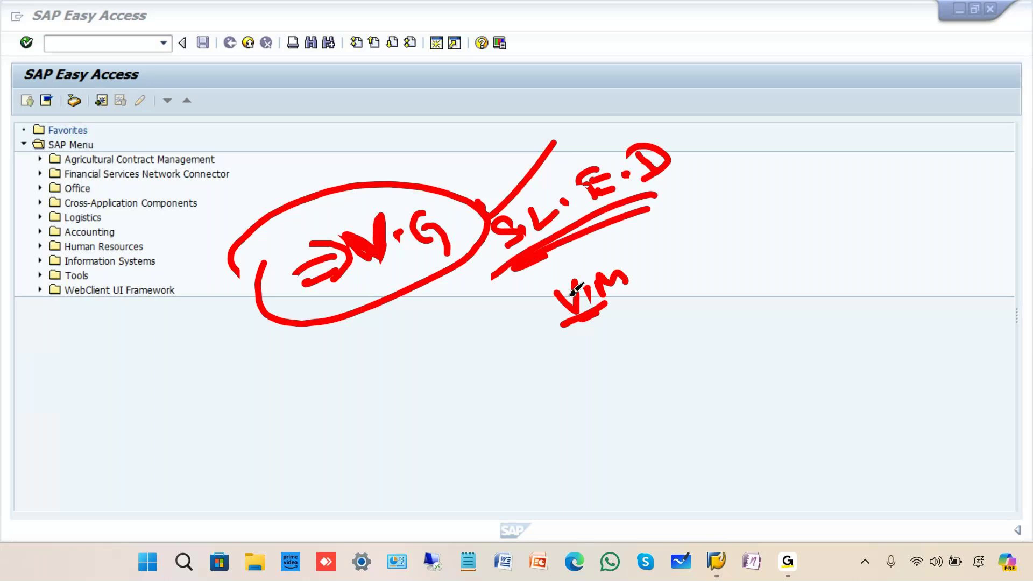
left_click_drag(538, 191, 562, 203)
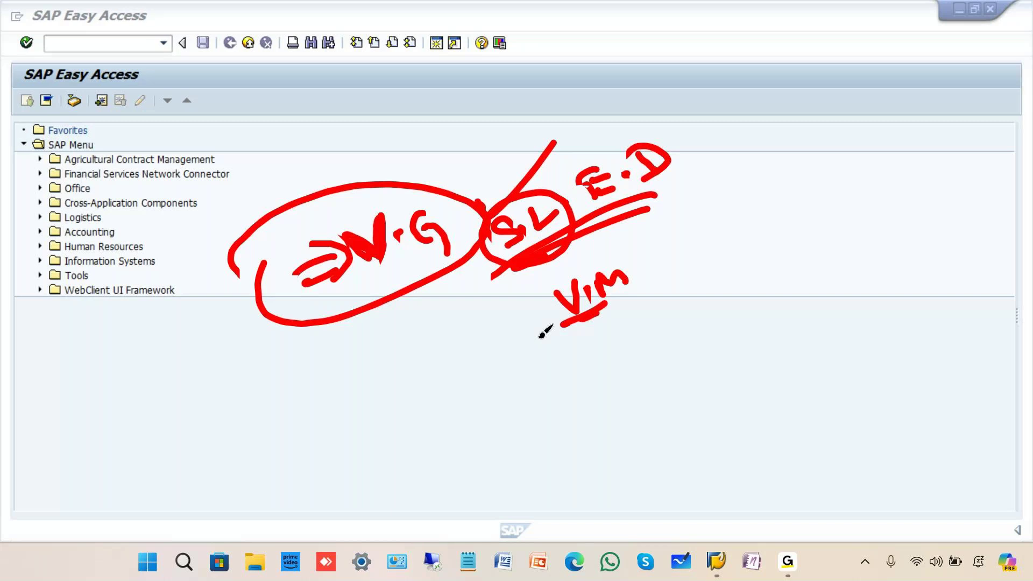
key("Escape")
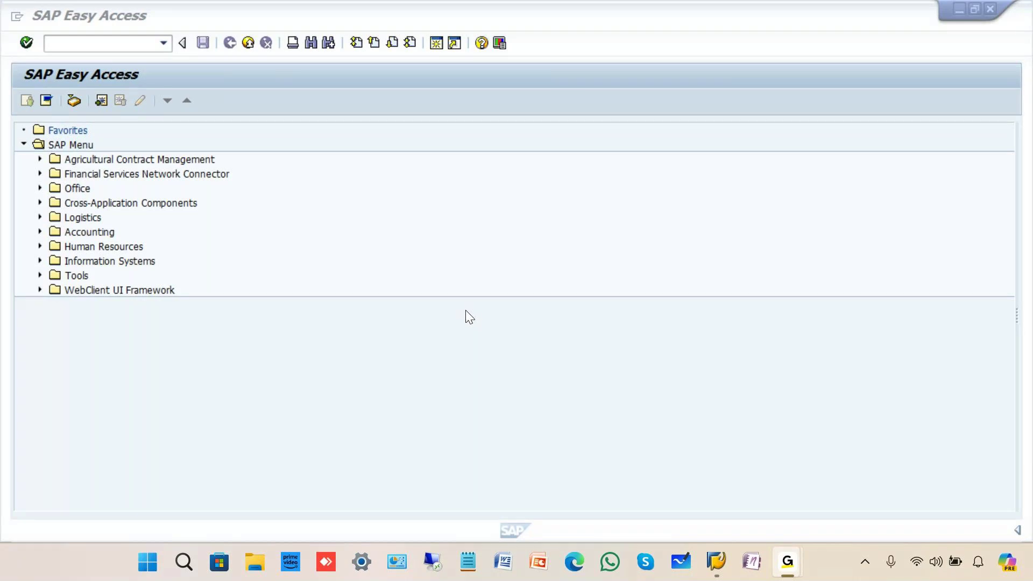
left_click(922, 68)
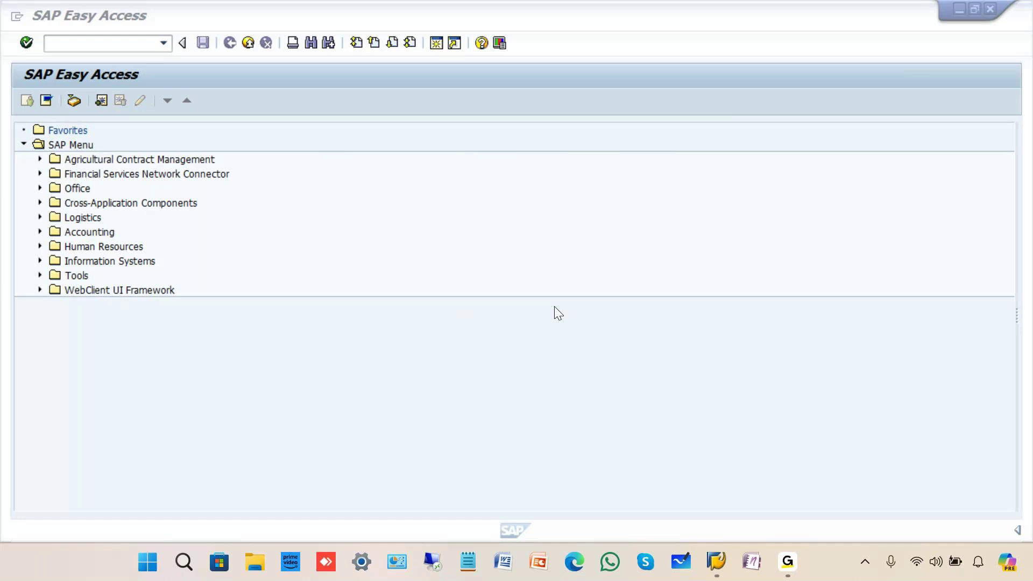